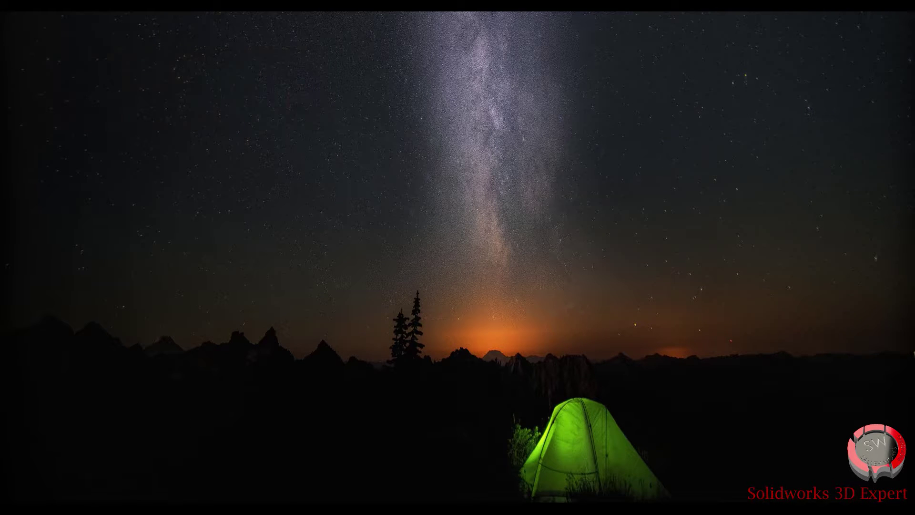
Launch SOLIDWORKS 2021 from the Windows Start search panel
key(super+s)
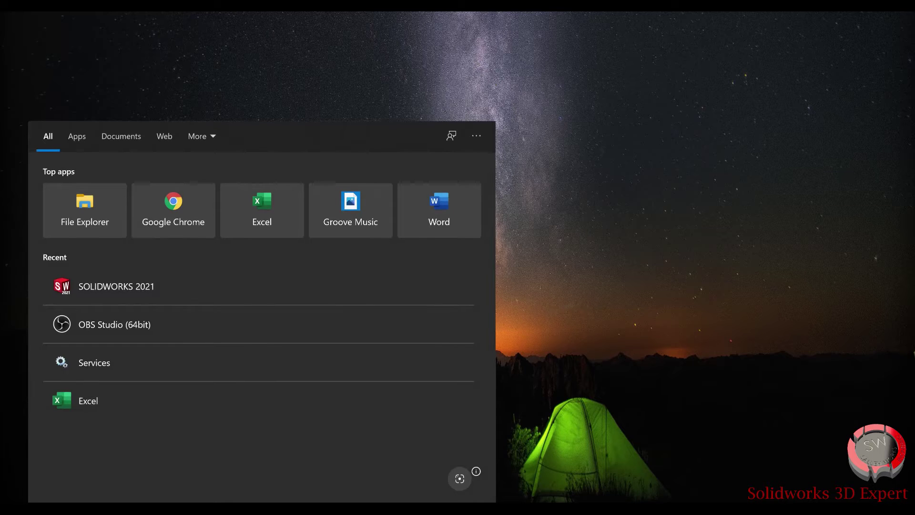
click(140, 288)
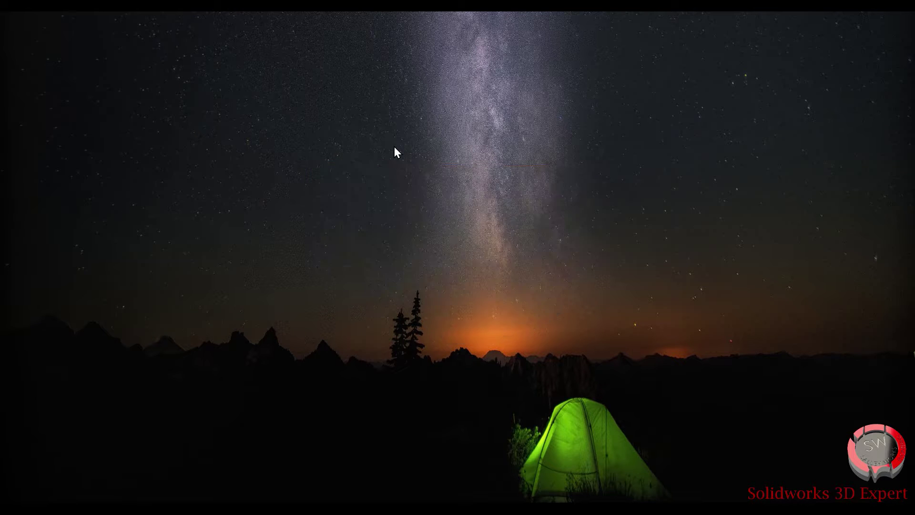
mouse_move(279, 245)
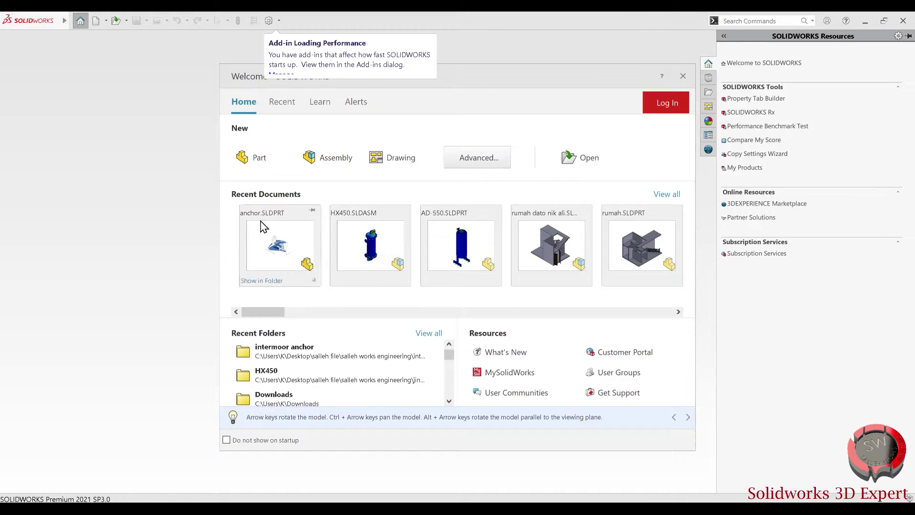
Open anchor.SLDPRT from Recent Documents and orbit toward a front view
click(271, 237)
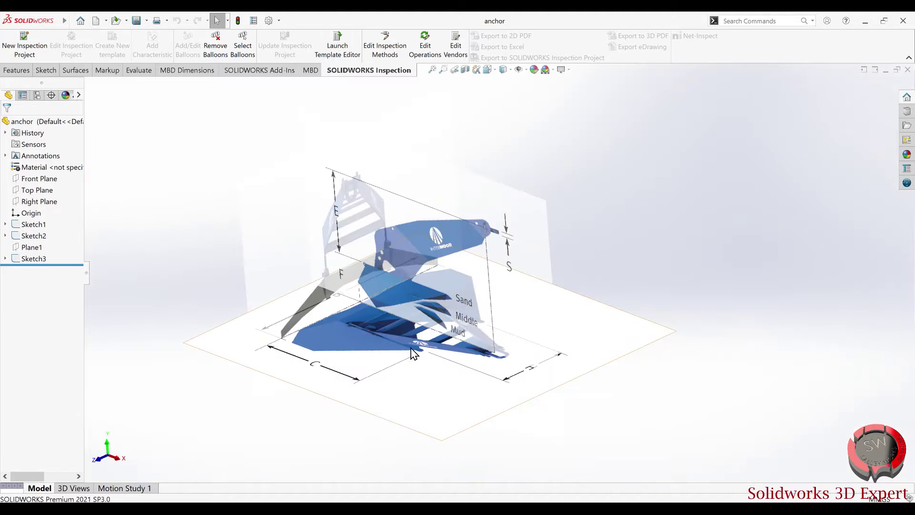
mouse_move(415, 351)
middle_down()
mouse_move(457, 269)
mouse_move(422, 290)
mouse_move(350, 304)
mouse_move(397, 312)
mouse_move(489, 262)
mouse_move(378, 320)
mouse_move(467, 301)
mouse_move(480, 204)
middle_up()
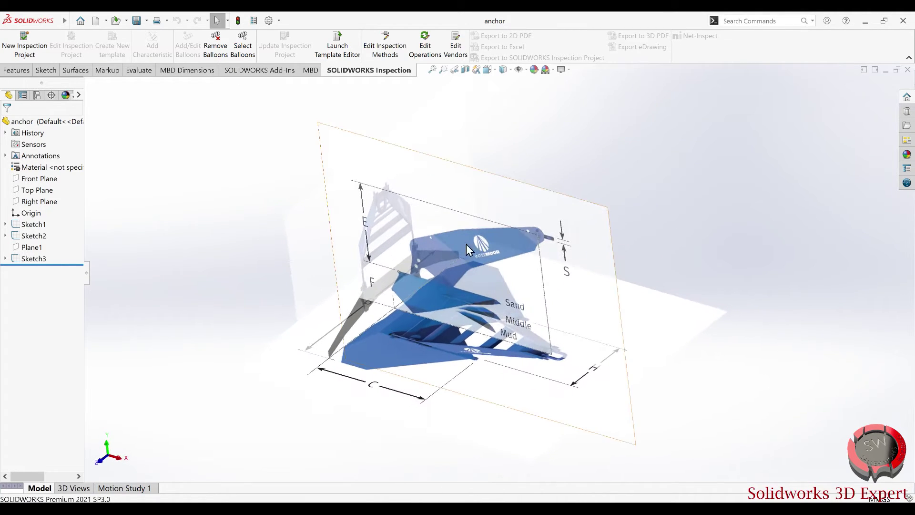
Orbit around the anchor reference pictures and switch to the Surfaces tools
middle_drag(438, 326, 485, 286)
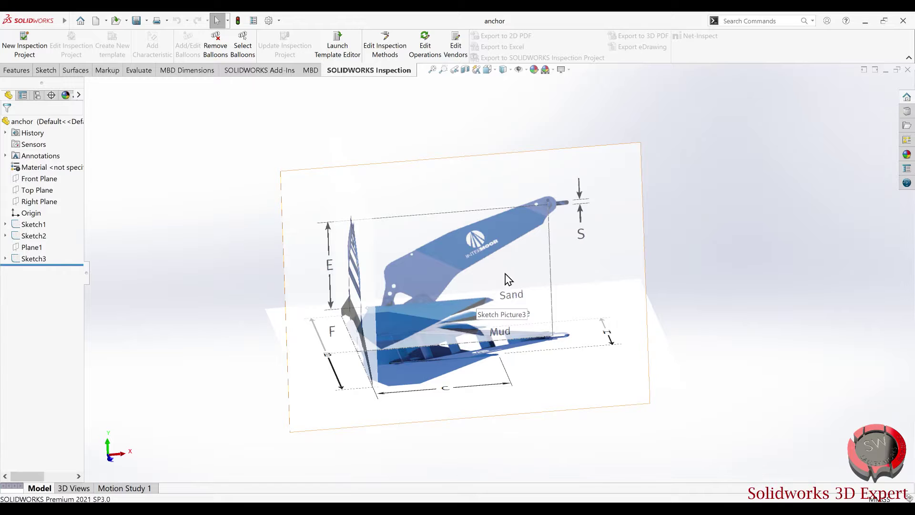
mouse_move(487, 285)
middle_down()
mouse_move(423, 264)
mouse_move(485, 256)
mouse_move(460, 259)
mouse_move(456, 276)
middle_up()
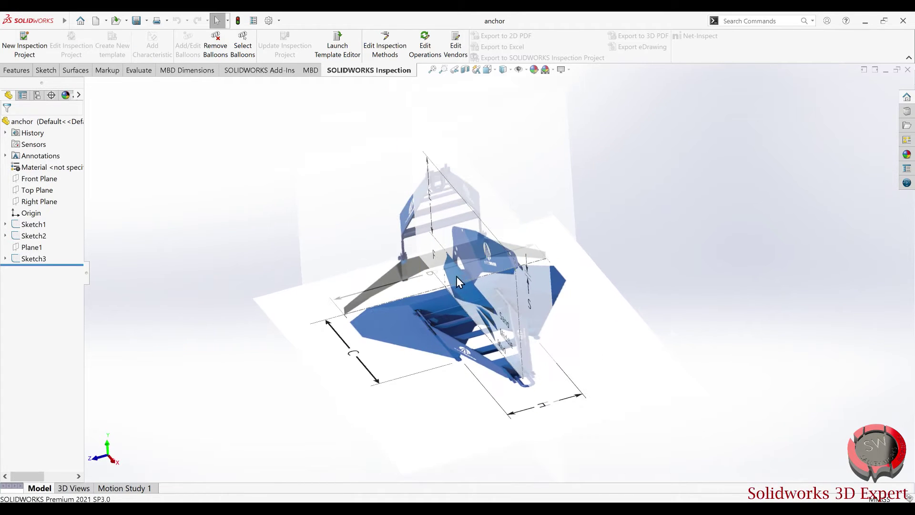
mouse_move(502, 202)
middle_down()
mouse_move(540, 156)
mouse_move(562, 179)
mouse_move(458, 206)
middle_up()
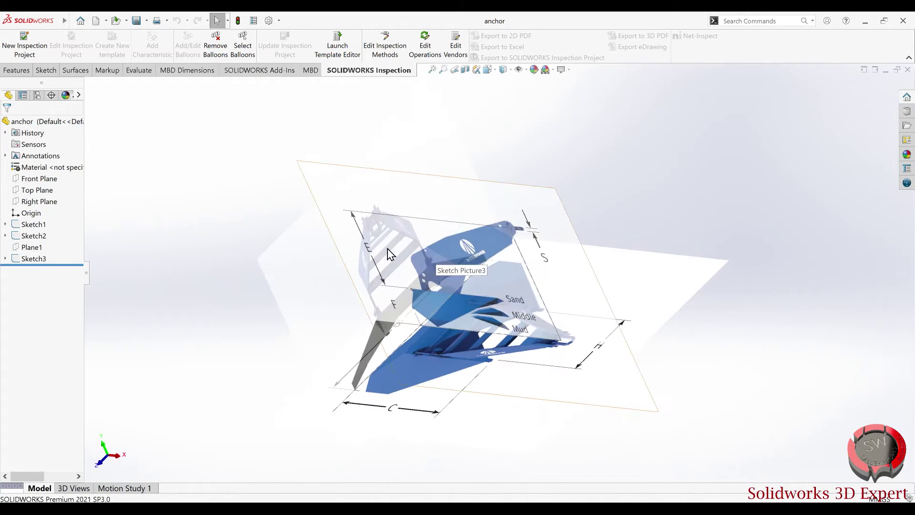
middle_drag(390, 254, 286, 191)
click(77, 70)
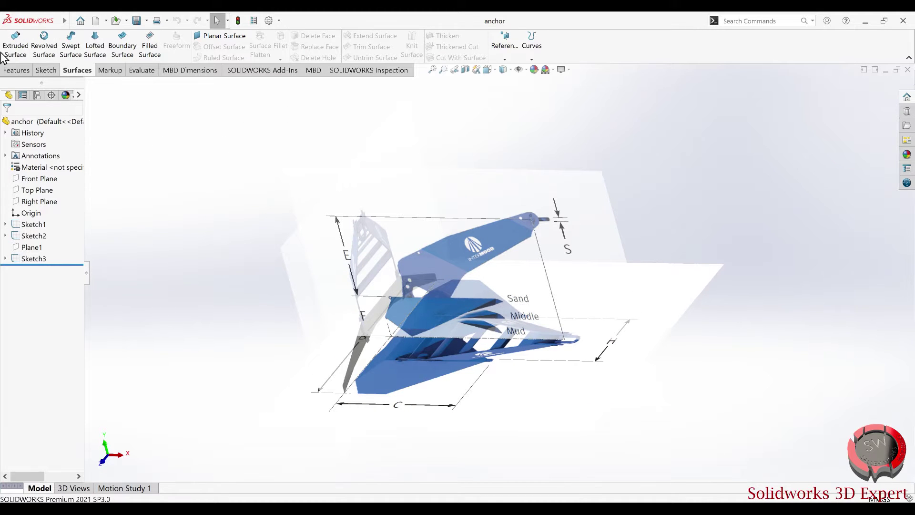
scroll(398, 286, down, 3)
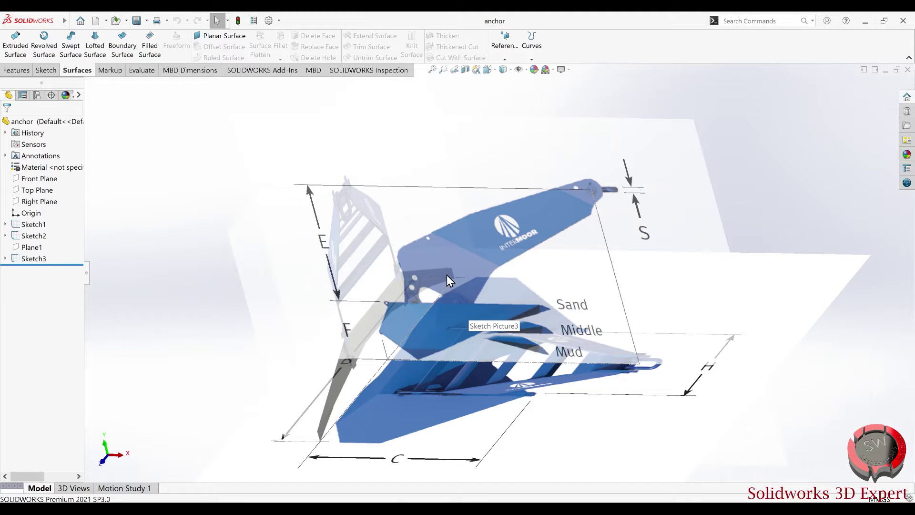
scroll(461, 307, up, 2)
middle_drag(462, 307, 498, 283)
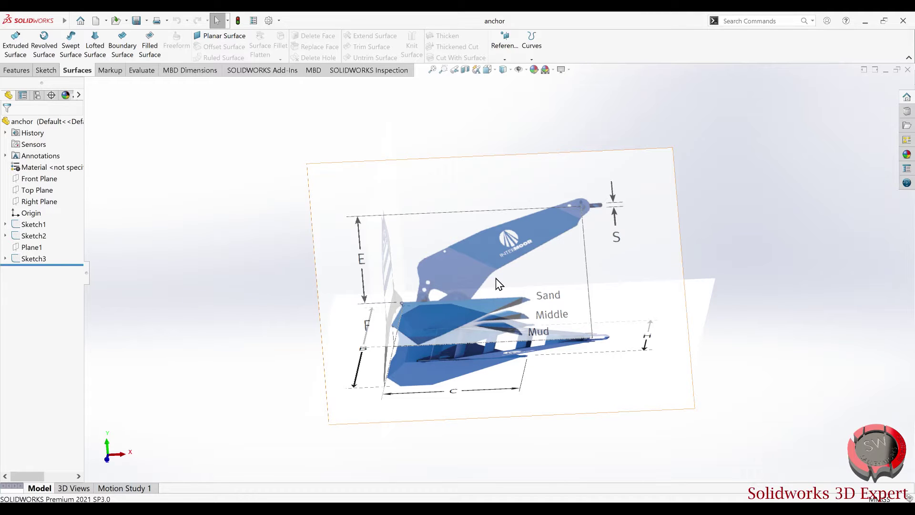
middle_drag(513, 303, 517, 327)
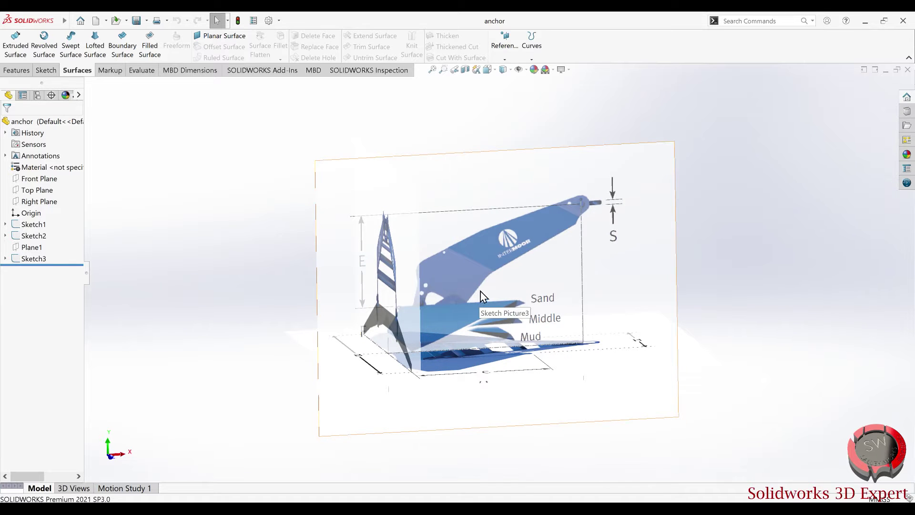
View the anchor straight from the Front, tilting away and returning to Front
click(489, 71)
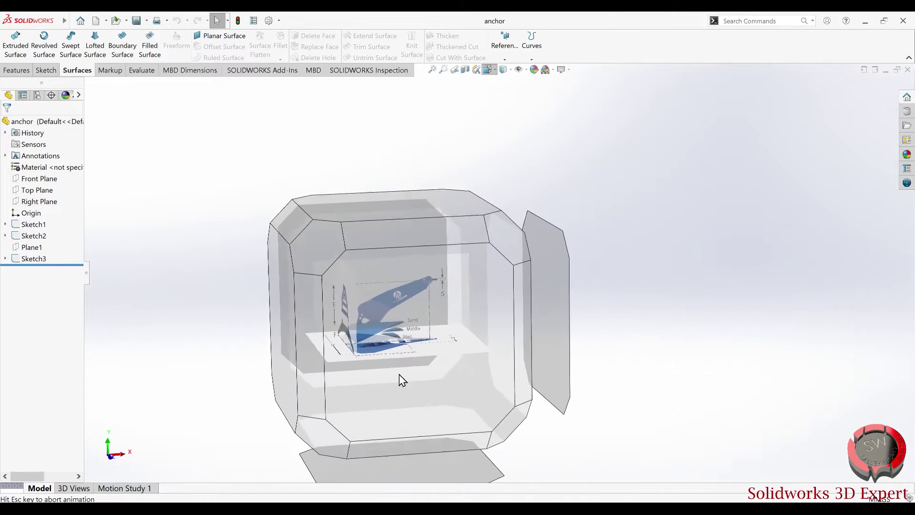
click(382, 418)
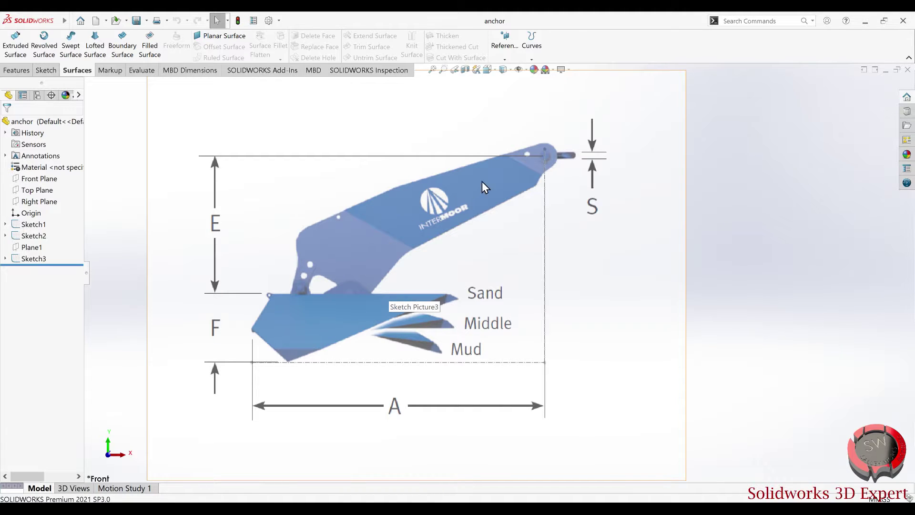
mouse_move(385, 238)
middle_down()
mouse_move(414, 224)
mouse_move(291, 363)
mouse_move(323, 303)
middle_up()
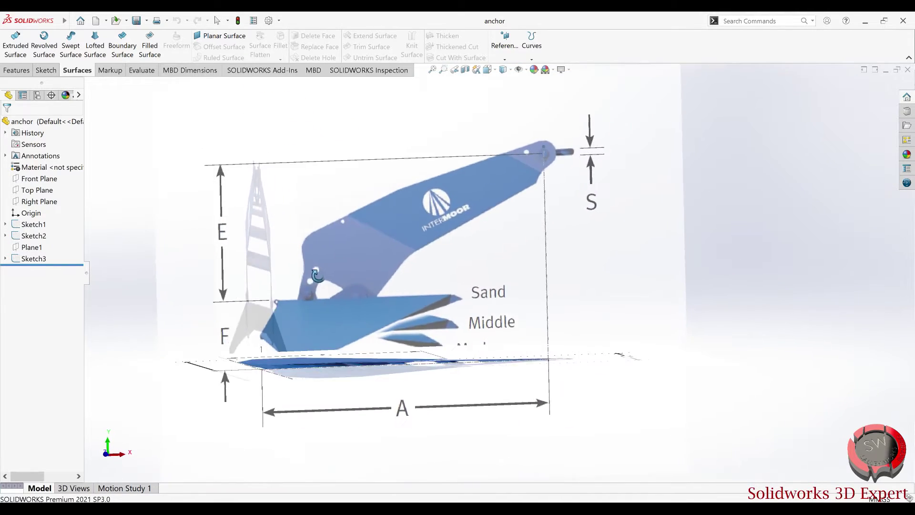
click(487, 70)
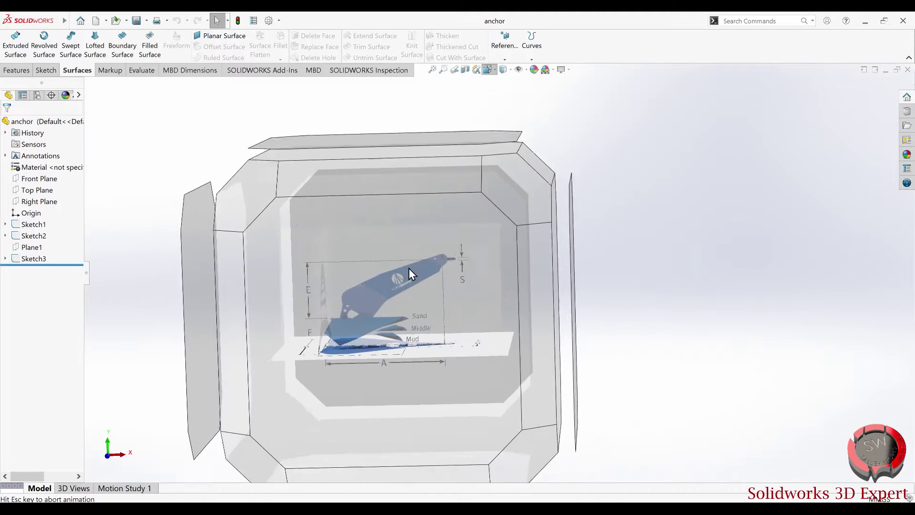
click(386, 319)
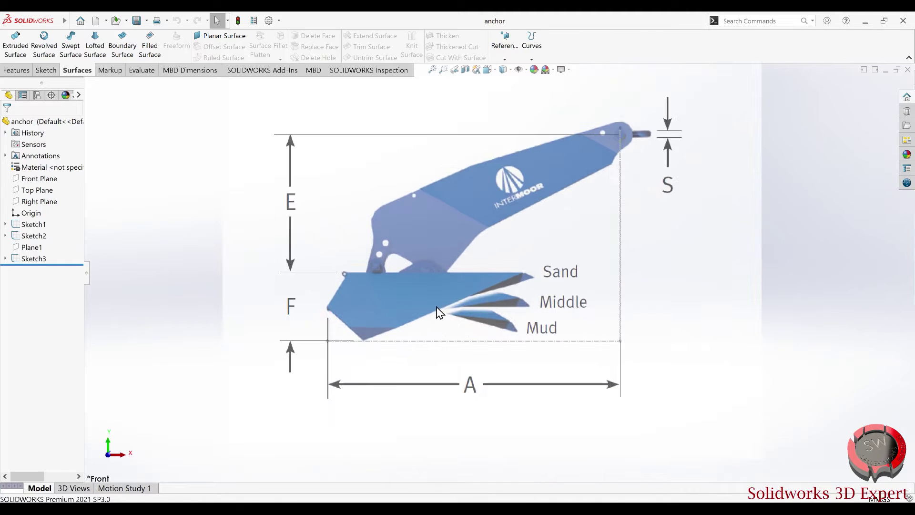
mouse_move(461, 288)
middle_down()
mouse_move(448, 327)
mouse_move(444, 306)
mouse_move(397, 345)
middle_up()
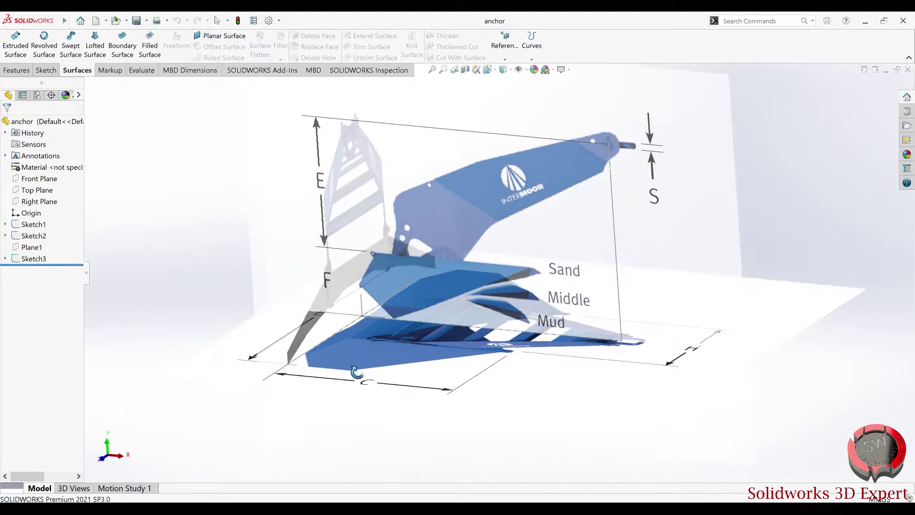
key(ctrl+1)
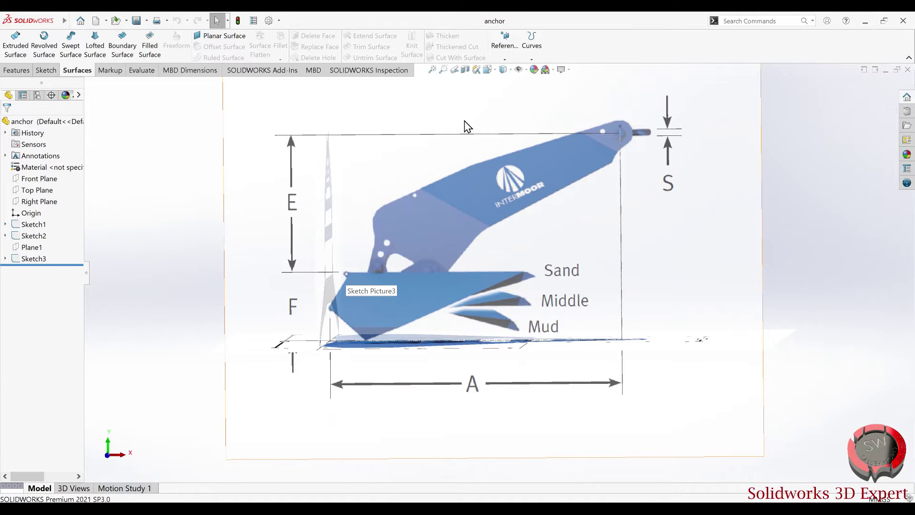
Return to an isometric view and select Sketch1, then Top Plane
click(487, 69)
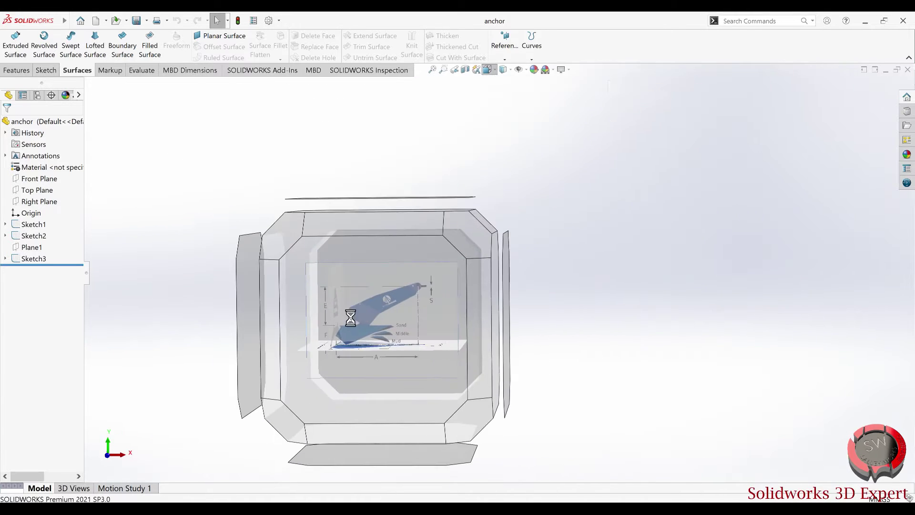
click(350, 318)
key(ctrl+7)
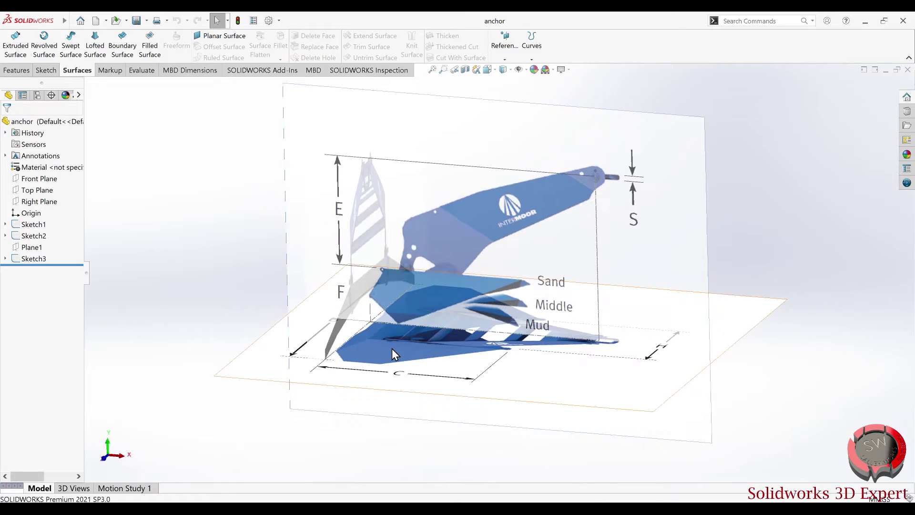
click(15, 229)
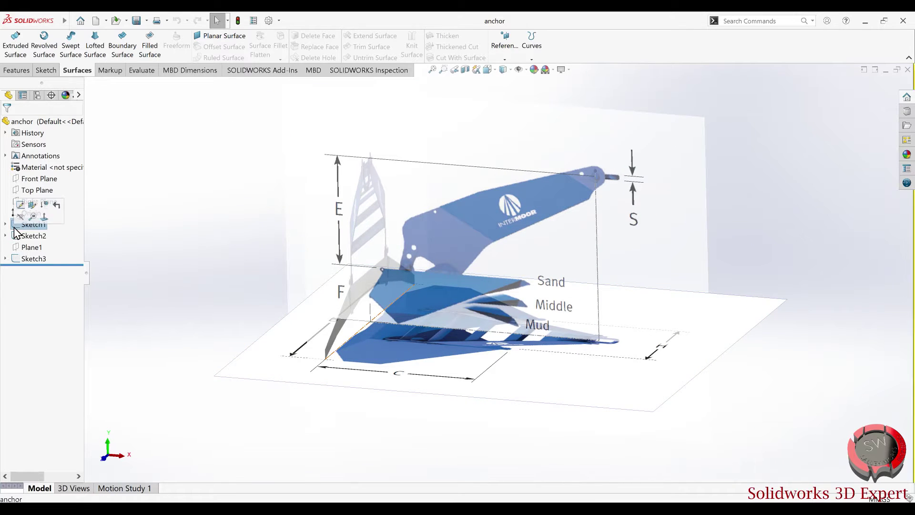
click(37, 190)
Start a new reference plane off Top Plane, viewed from the front
middle_drag(212, 220, 234, 216)
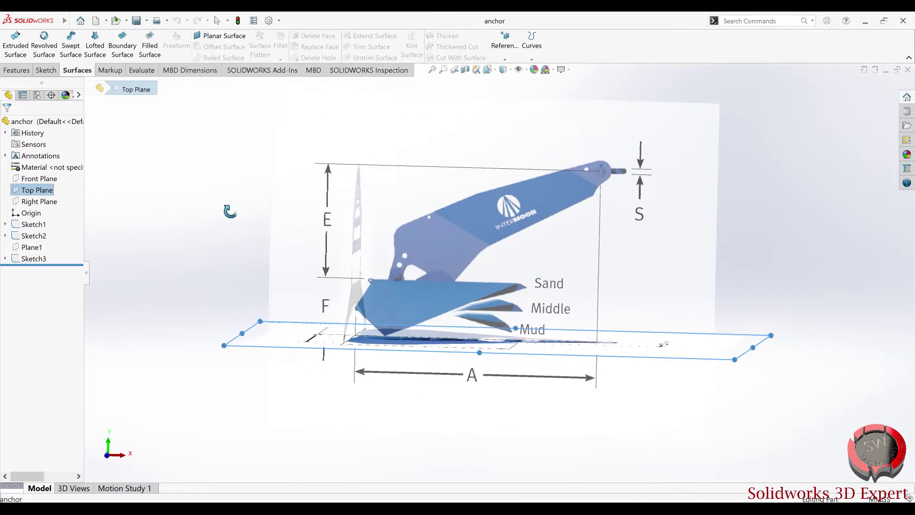
click(17, 70)
click(434, 56)
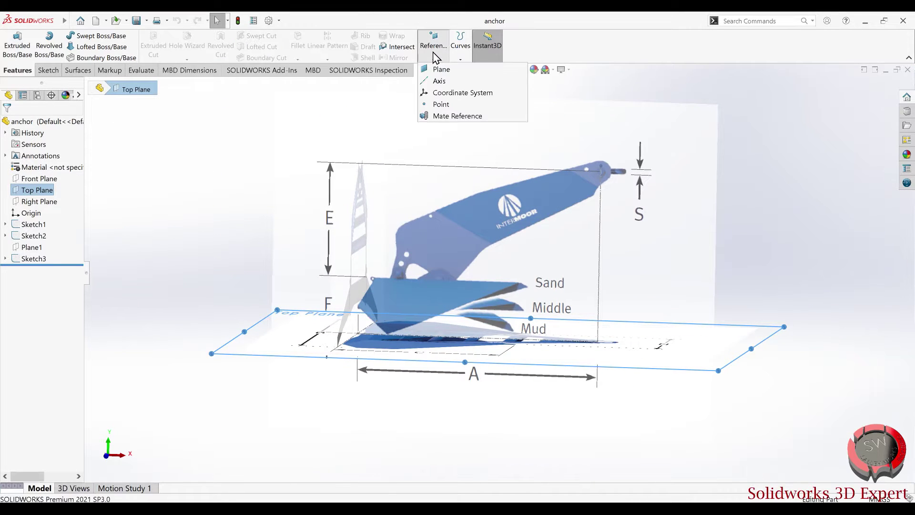
click(435, 67)
click(489, 76)
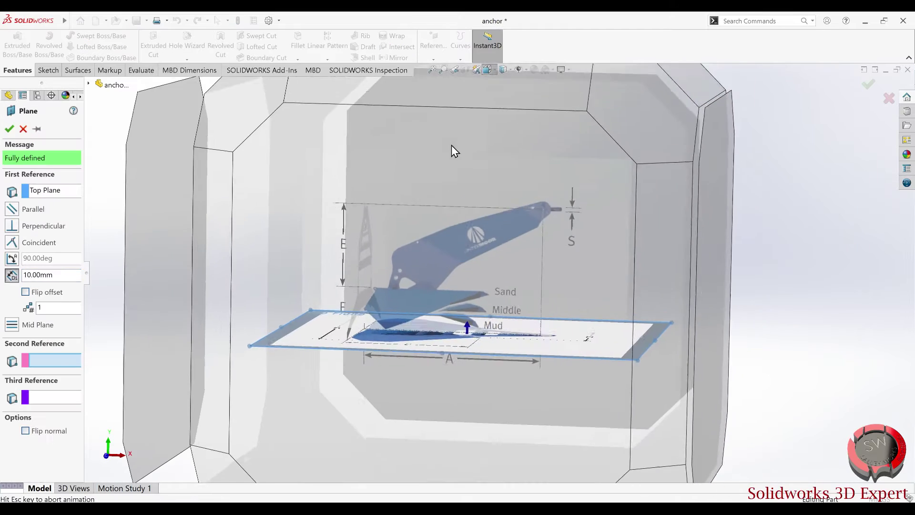
click(509, 301)
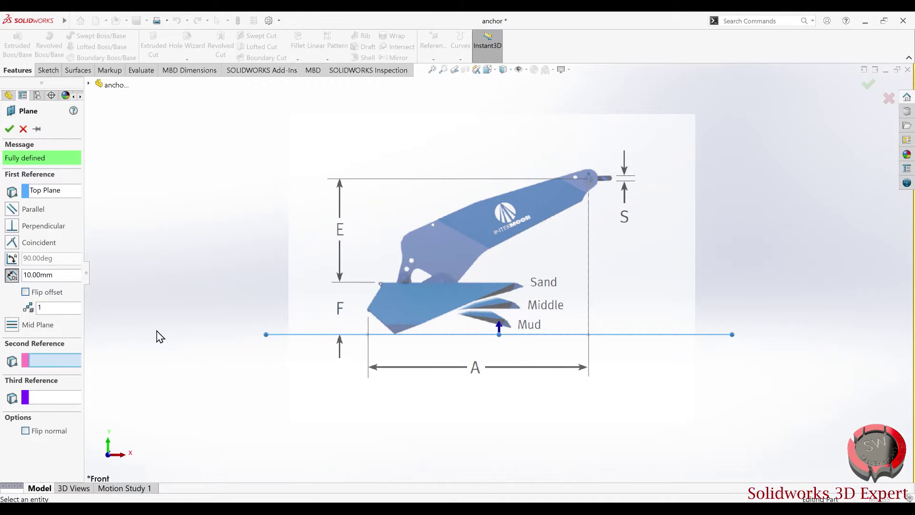
Raise the plane offset to 1390 mm at Sand level and confirm Plane2
drag(86, 278, 113, 279)
click(102, 272)
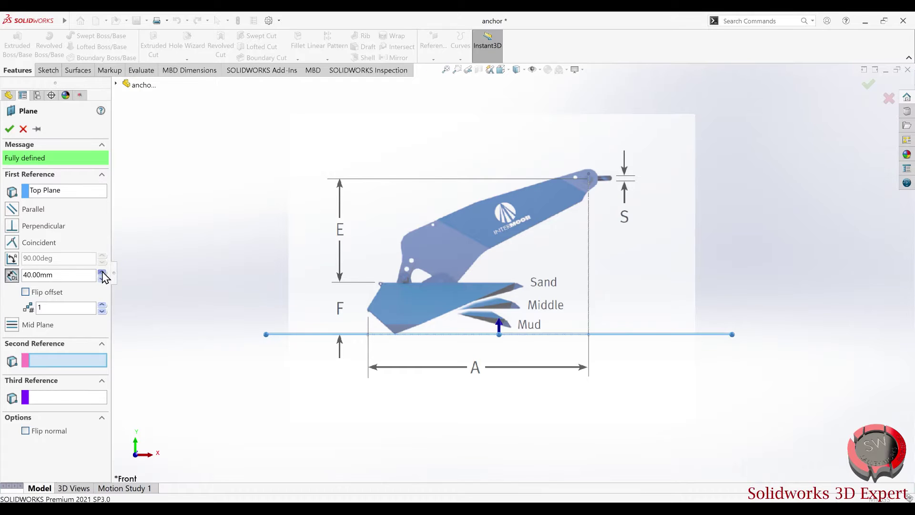
click(102, 273)
click(102, 273)
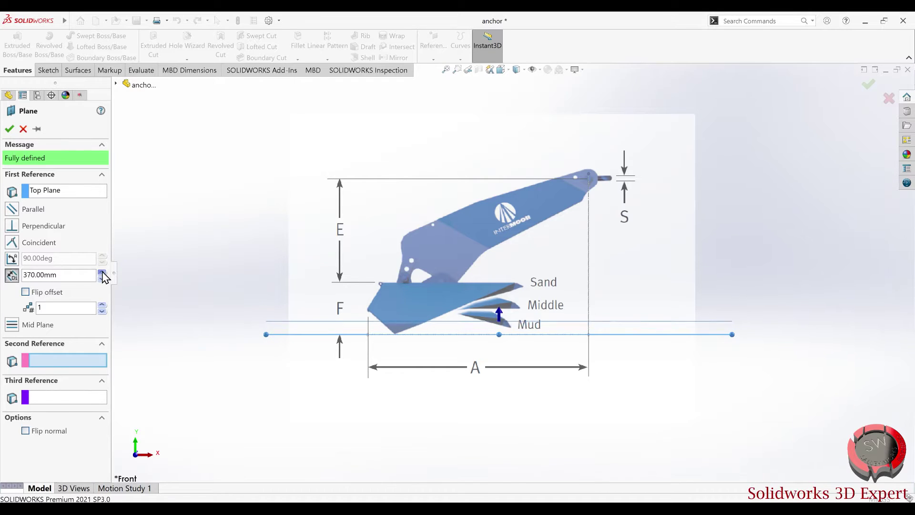
click(102, 273)
click(102, 272)
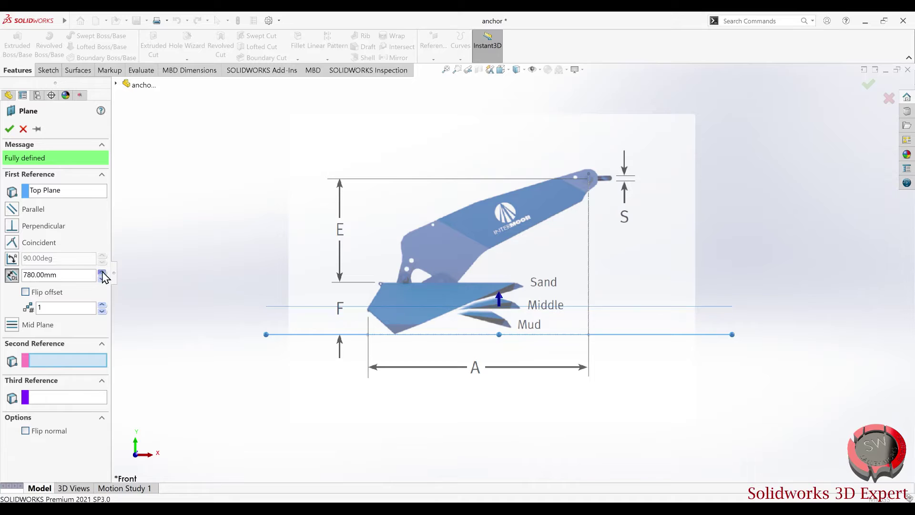
click(102, 272)
click(102, 273)
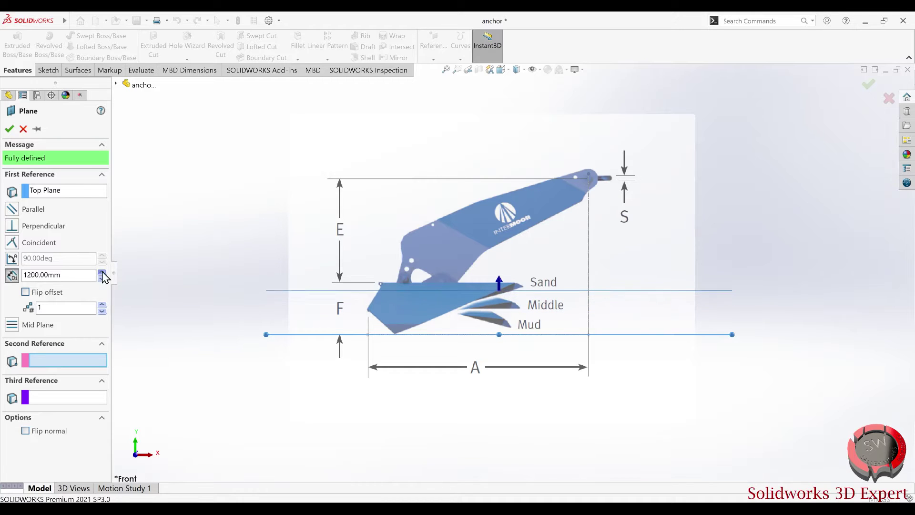
click(102, 273)
click(102, 272)
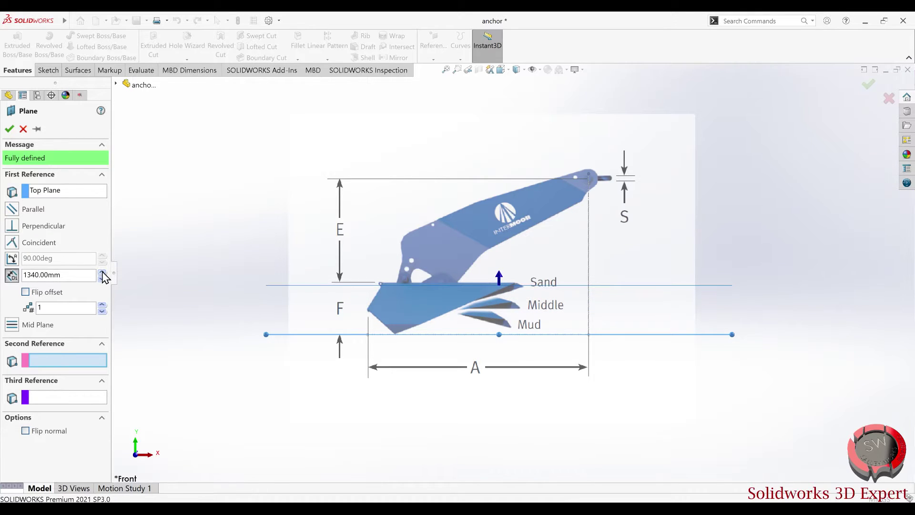
click(102, 272)
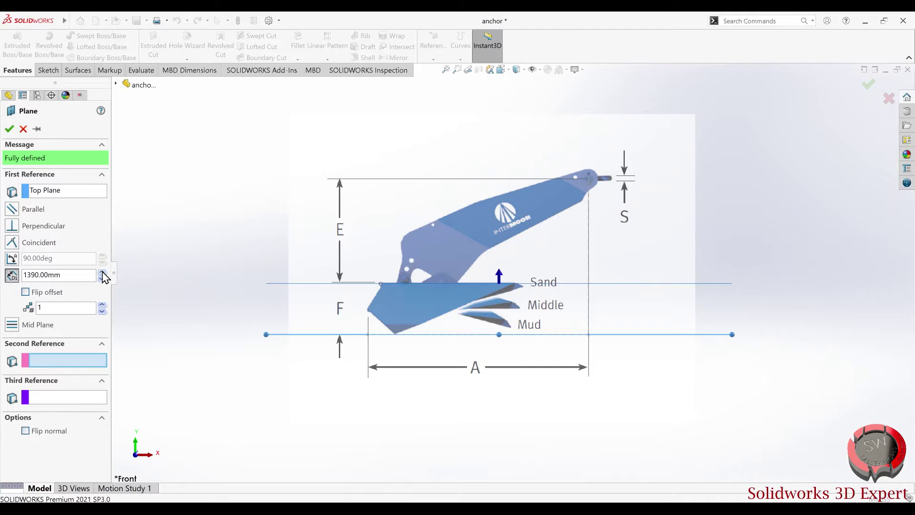
click(9, 128)
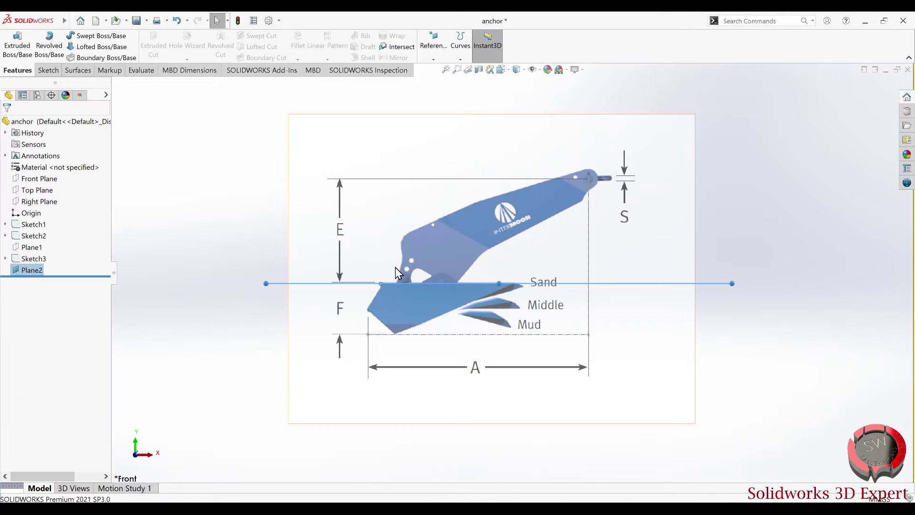
Expand Sketch1 and inspect the options of Sketch Picture1 without changes
middle_drag(362, 266, 419, 307)
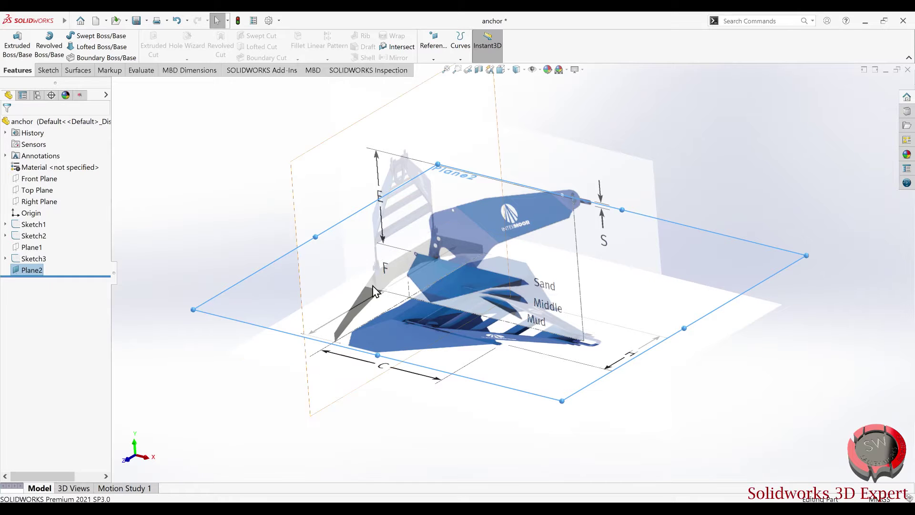
key(Escape)
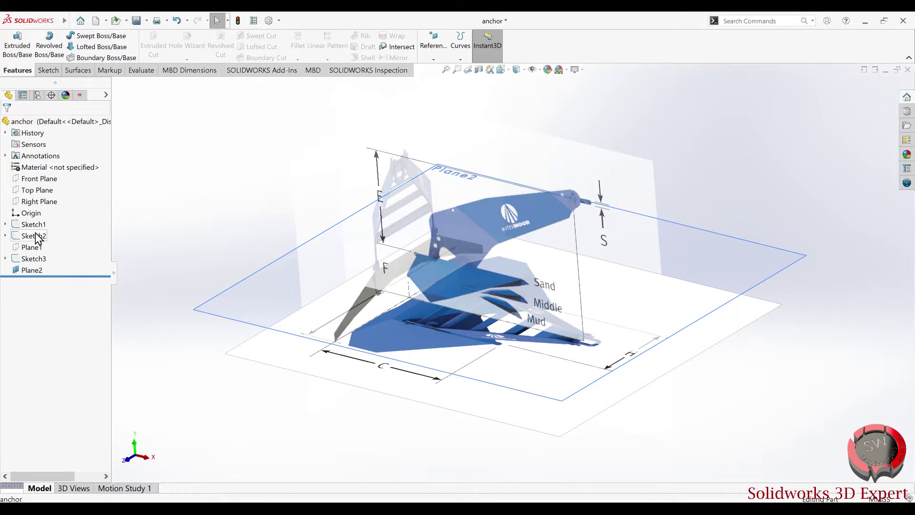
click(36, 226)
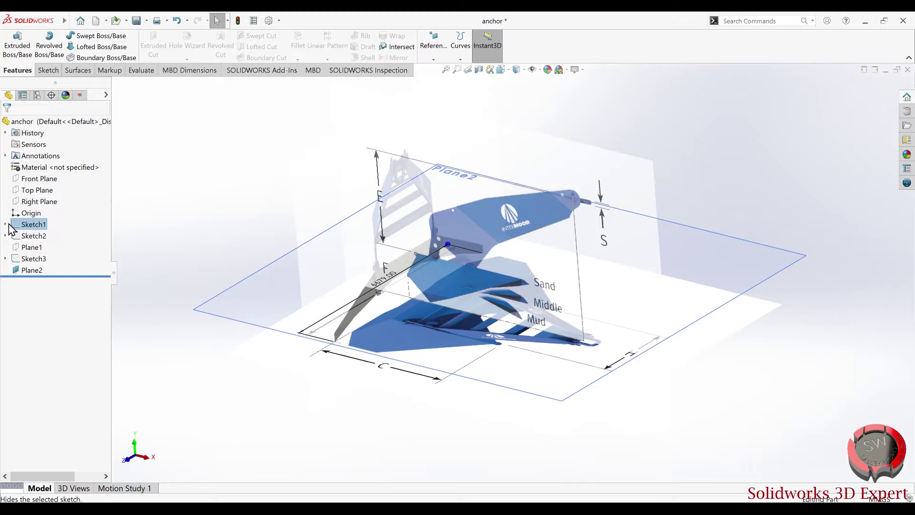
click(5, 224)
click(38, 236)
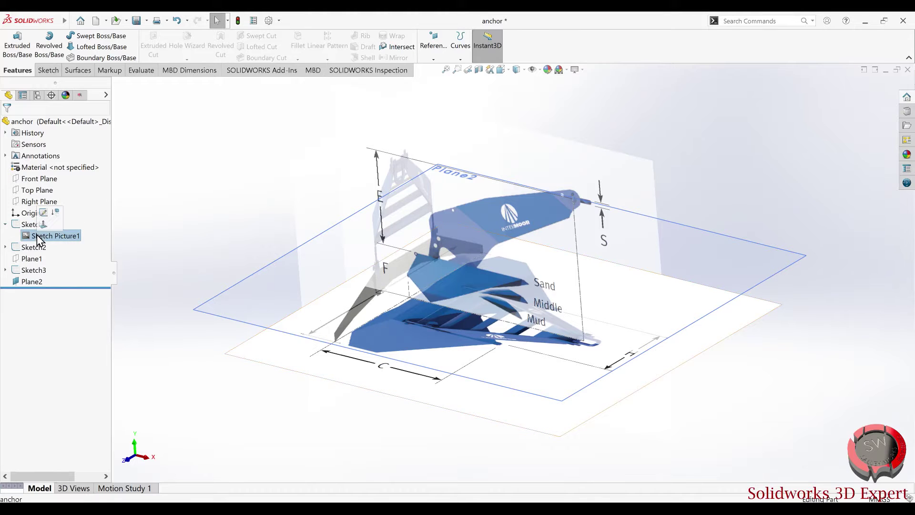
right_click(39, 238)
click(110, 212)
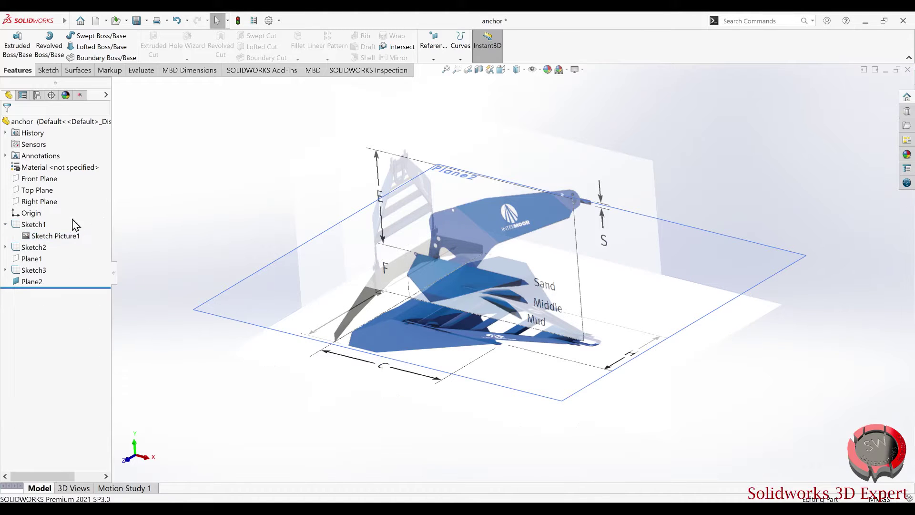
click(48, 236)
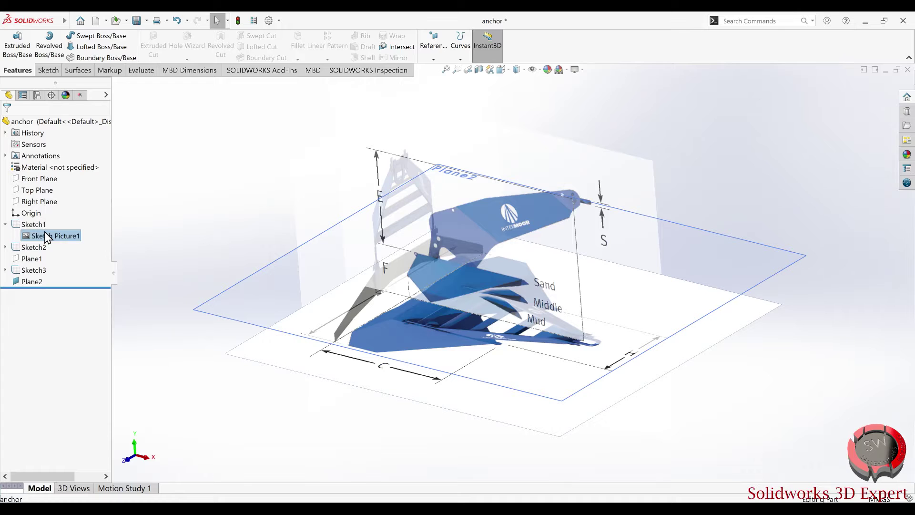
Start a new sketch, Sketch4, on Plane2
click(153, 241)
click(30, 281)
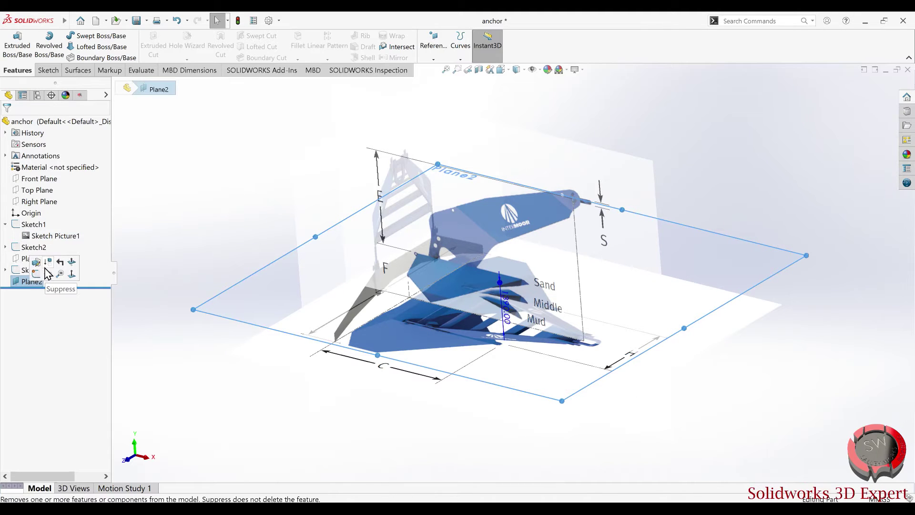
click(35, 274)
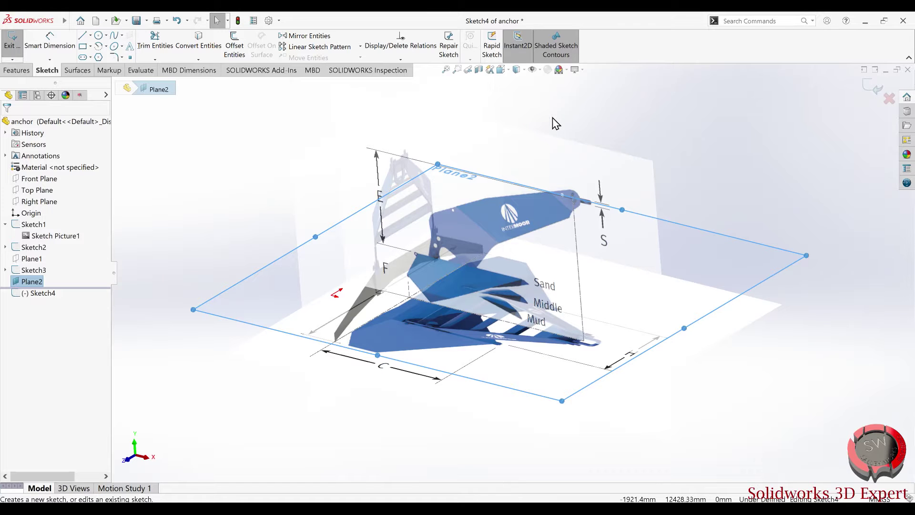
View the anchor obliquely from above and check the Sketch1 and Sketch4 entries
mouse_move(506, 261)
middle_down()
mouse_move(555, 214)
mouse_move(507, 260)
mouse_move(486, 167)
mouse_move(486, 106)
mouse_move(496, 86)
mouse_move(394, 172)
mouse_move(462, 98)
middle_up()
scroll(507, 260, up, 3)
click(498, 167)
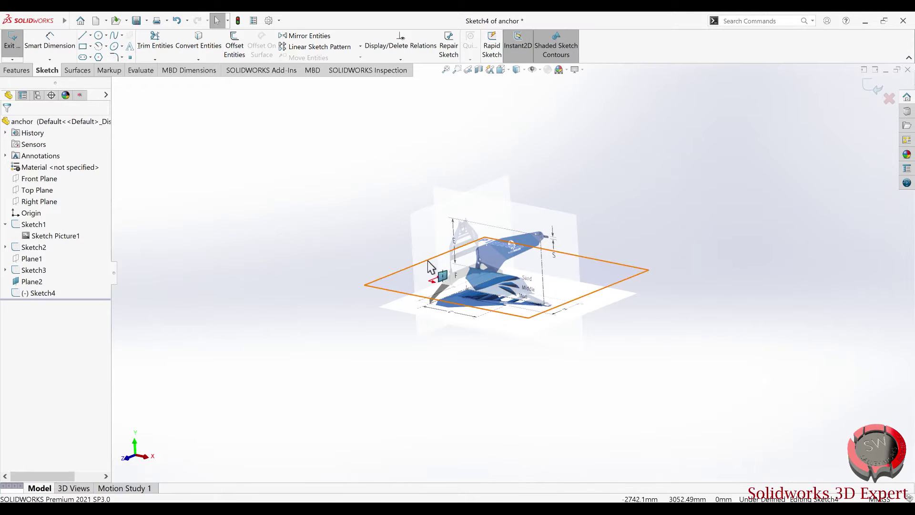
right_click(29, 228)
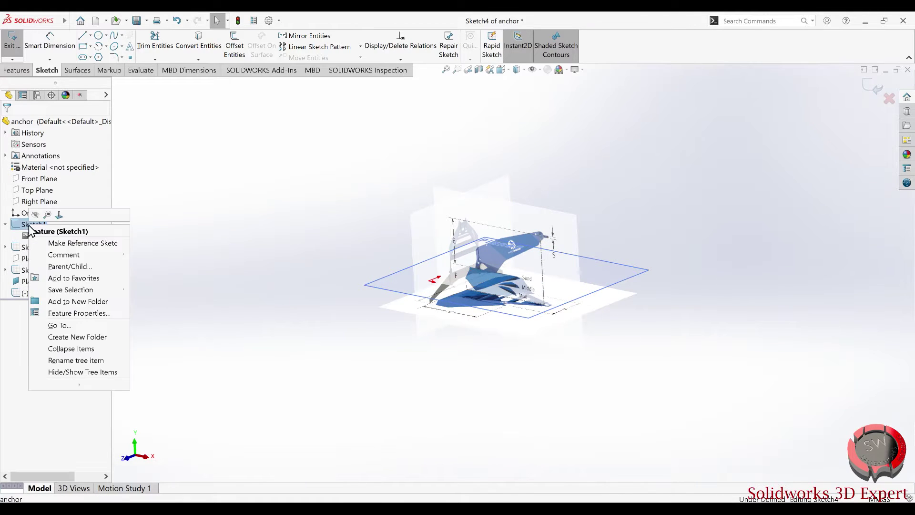
click(179, 186)
click(24, 229)
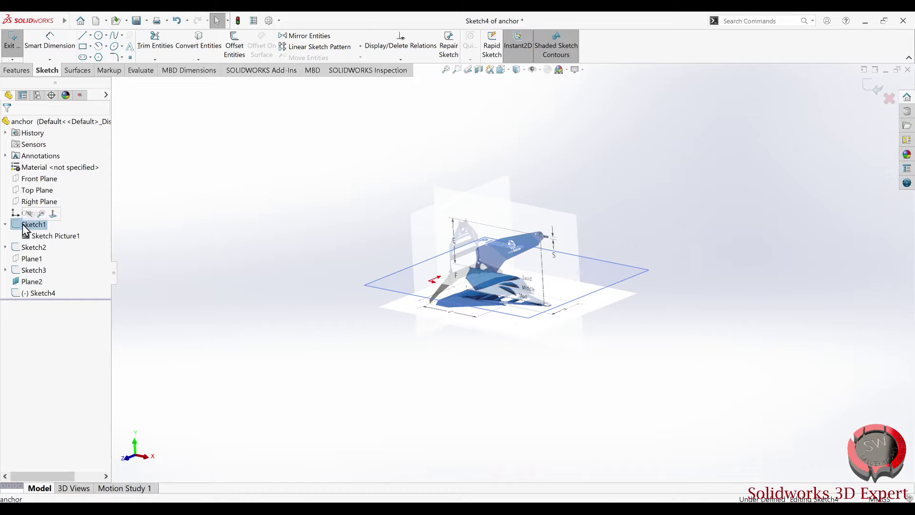
click(30, 292)
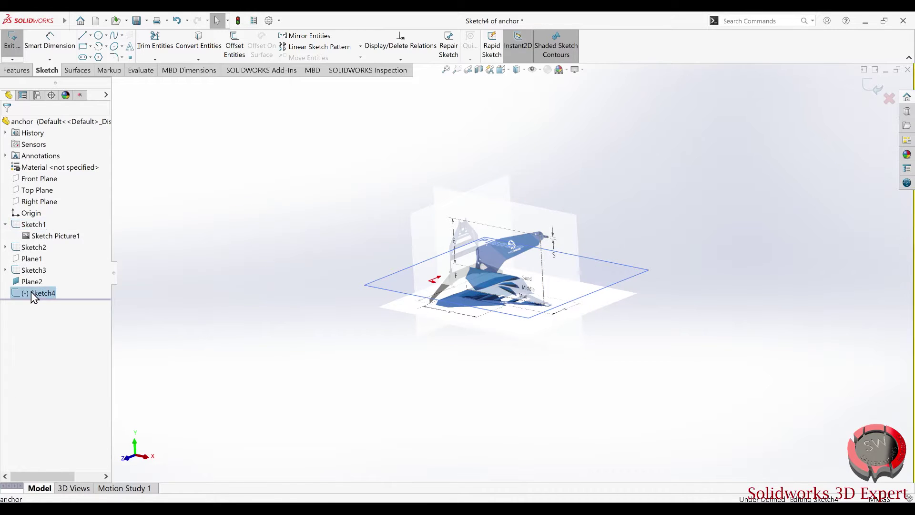
click(284, 303)
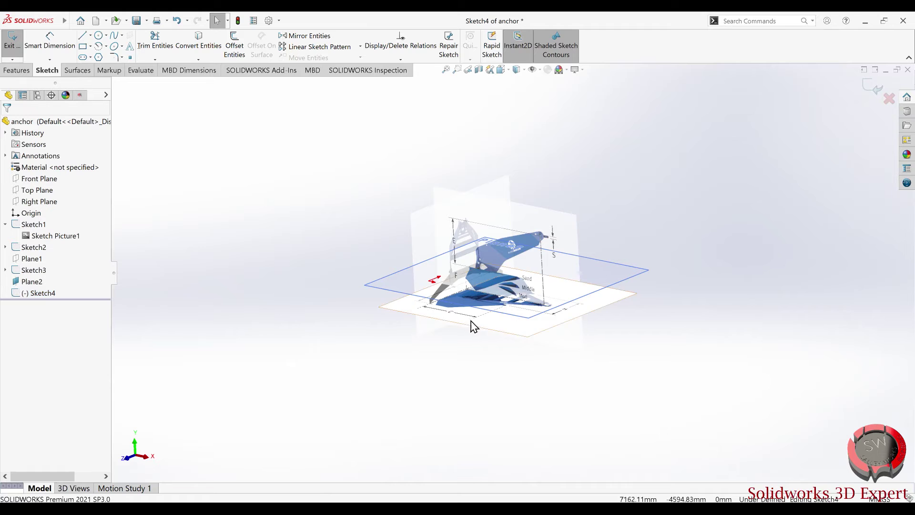
Paste a stray line into Sketch4 and delete it again
middle_drag(470, 322, 462, 351)
key(ctrl+v)
scroll(521, 387, down, 5)
mouse_move(521, 337)
middle_down()
mouse_move(551, 235)
mouse_move(552, 252)
middle_up()
key(Delete)
scroll(512, 274, up, 3)
middle_drag(430, 324, 505, 137)
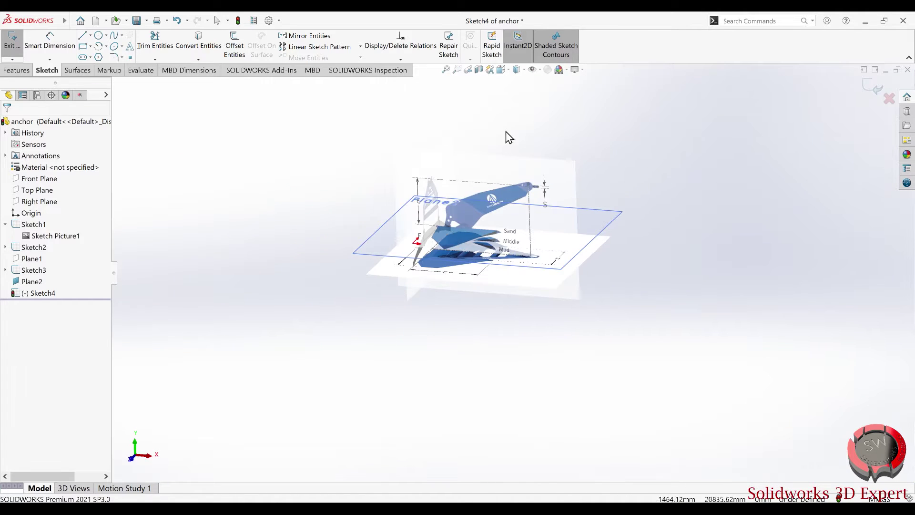
Reorient the view onto Sketch4, select and deselect Plane2, and open the Tools menu
click(501, 69)
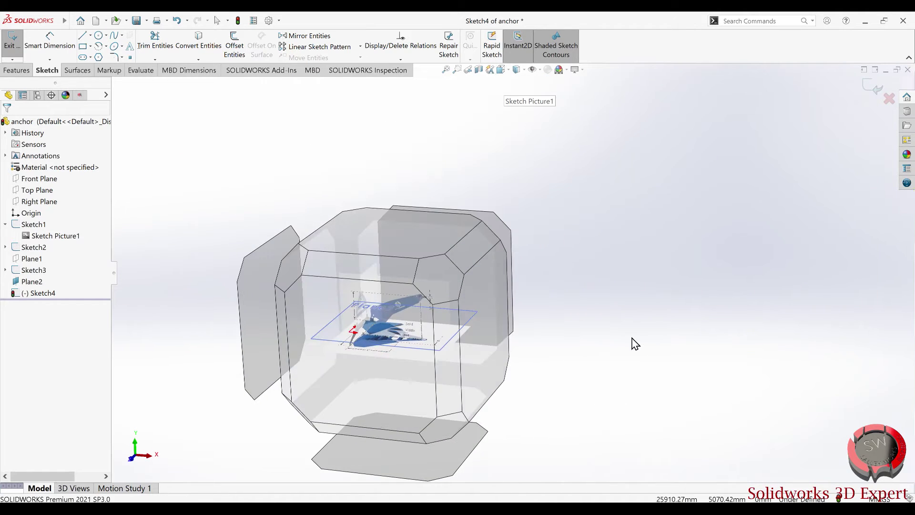
click(506, 355)
click(373, 237)
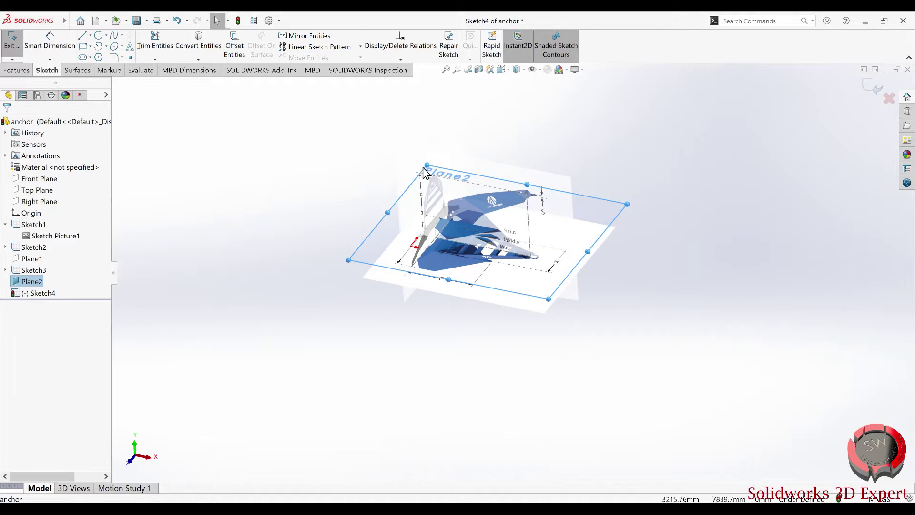
key(Escape)
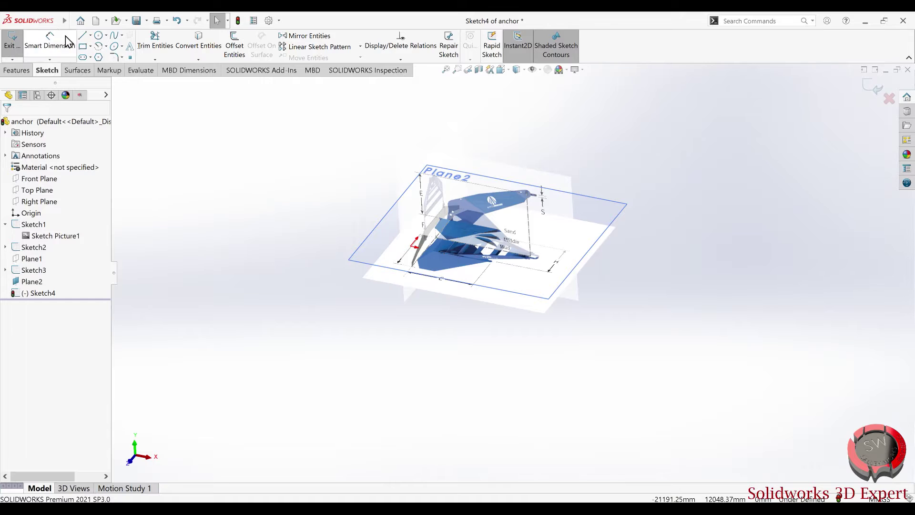
mouse_move(33, 20)
click(143, 22)
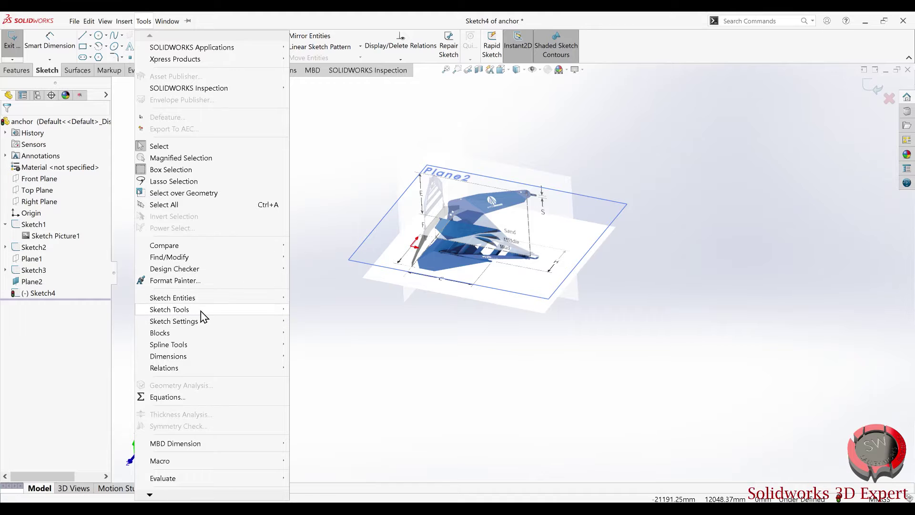
Insert image file A into Sketch4 via Tools > Sketch Tools > Sketch Picture
mouse_move(169, 309)
click(319, 498)
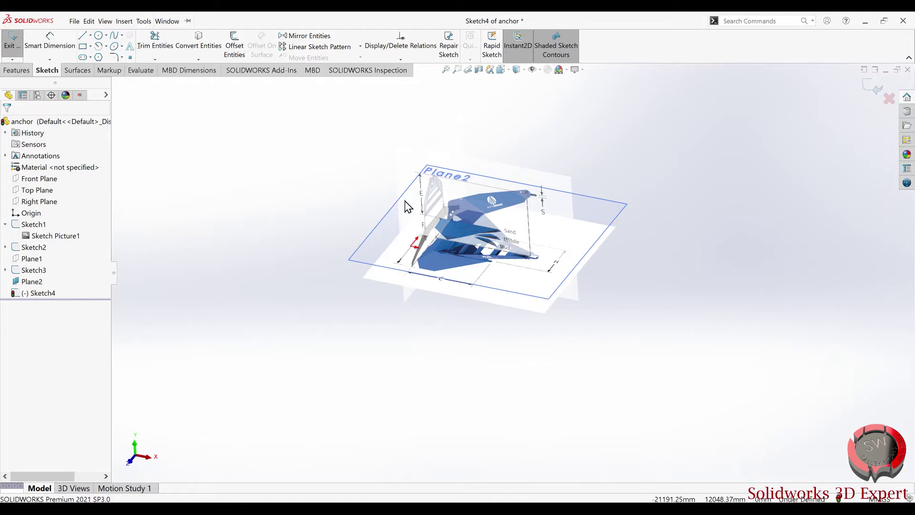
mouse_move(353, 134)
mouse_down()
mouse_move(341, 199)
mouse_move(352, 139)
mouse_up()
click(276, 117)
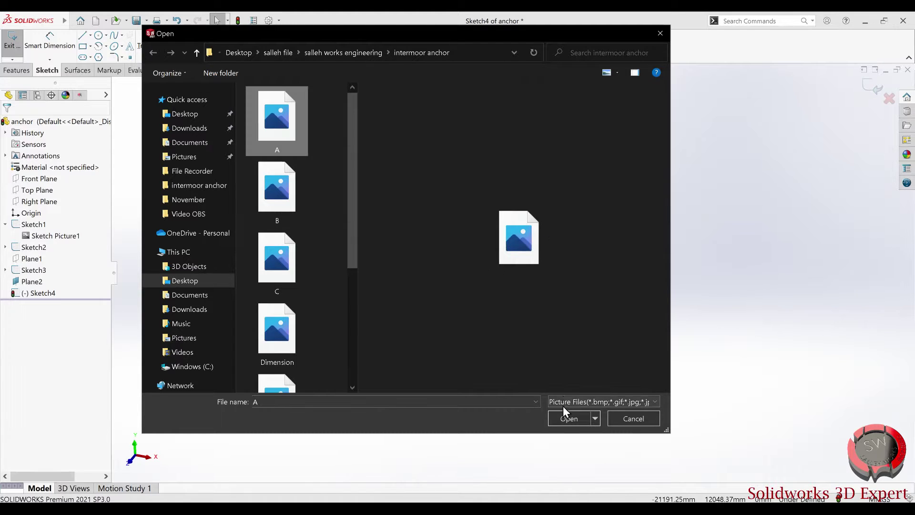
click(565, 413)
scroll(443, 247, down, 2)
scroll(431, 274, down, 4)
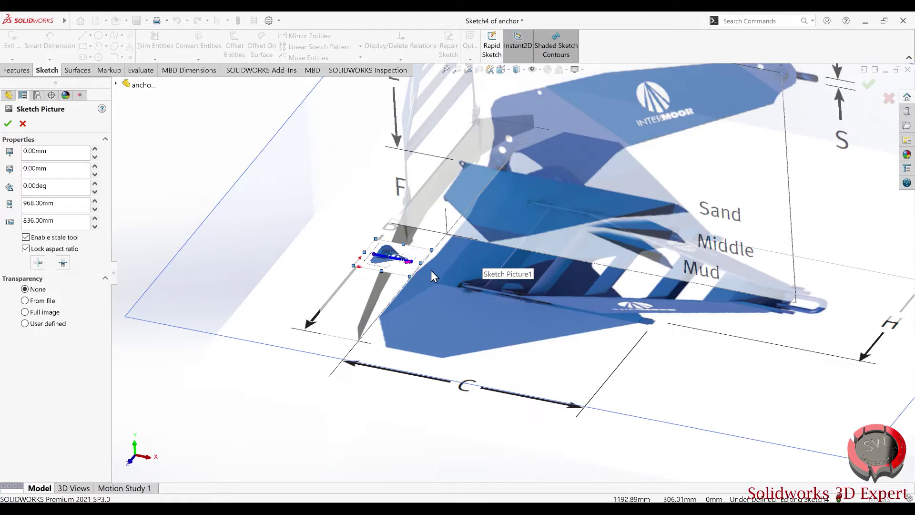
Scale picture A to about 7333 mm, give it 0.55 transparency in Top view, and move it up-left
drag(431, 250, 649, 238)
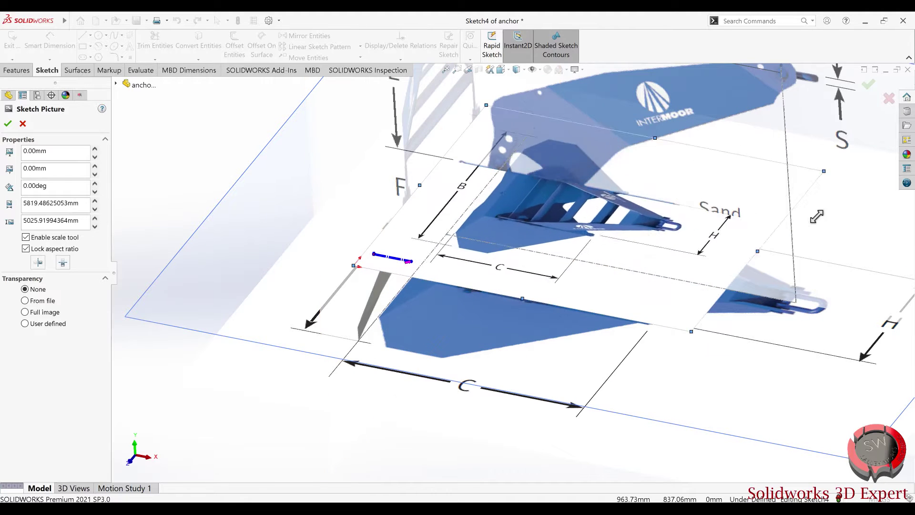
scroll(548, 99, up, 3)
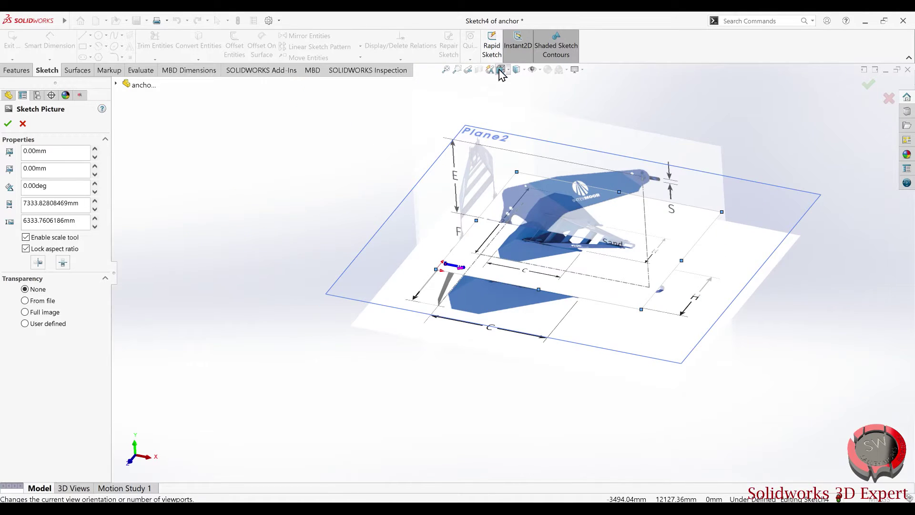
click(500, 70)
click(392, 254)
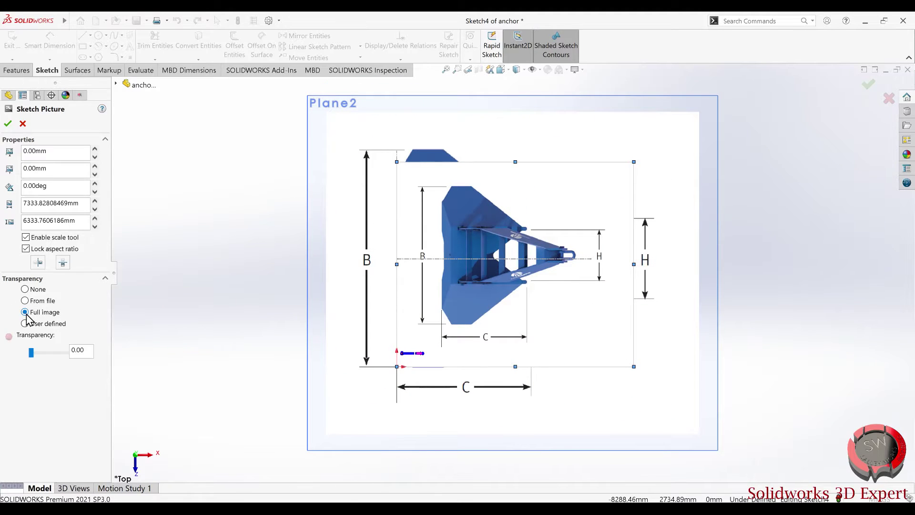
click(56, 352)
scroll(400, 162, down, 2)
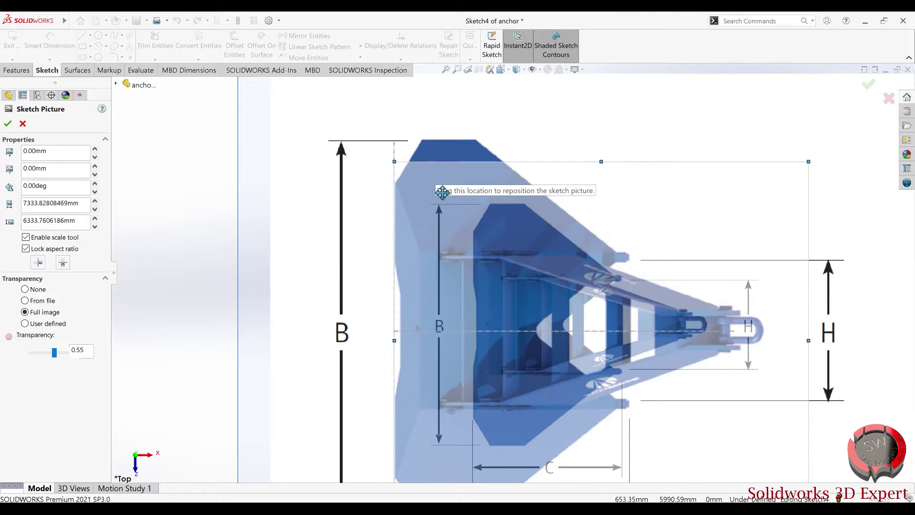
drag(483, 249, 418, 181)
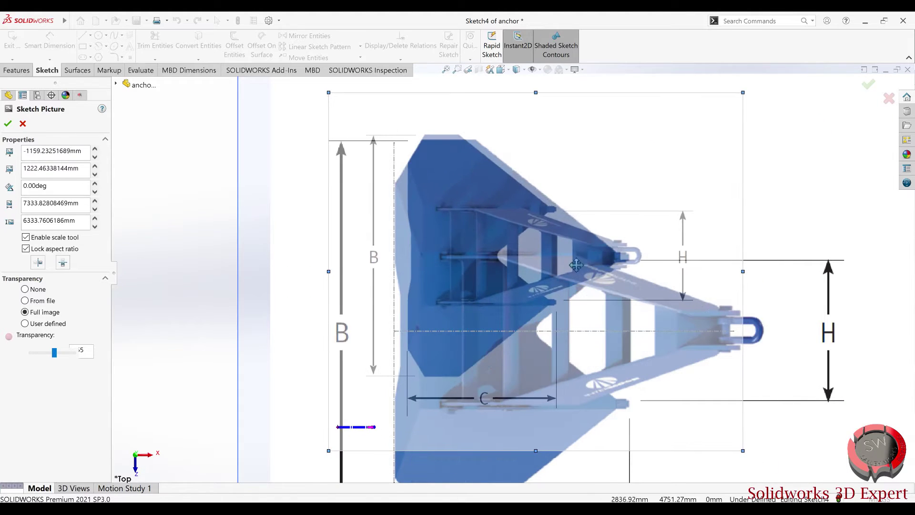
scroll(633, 344, up, 4)
scroll(633, 345, down, 2)
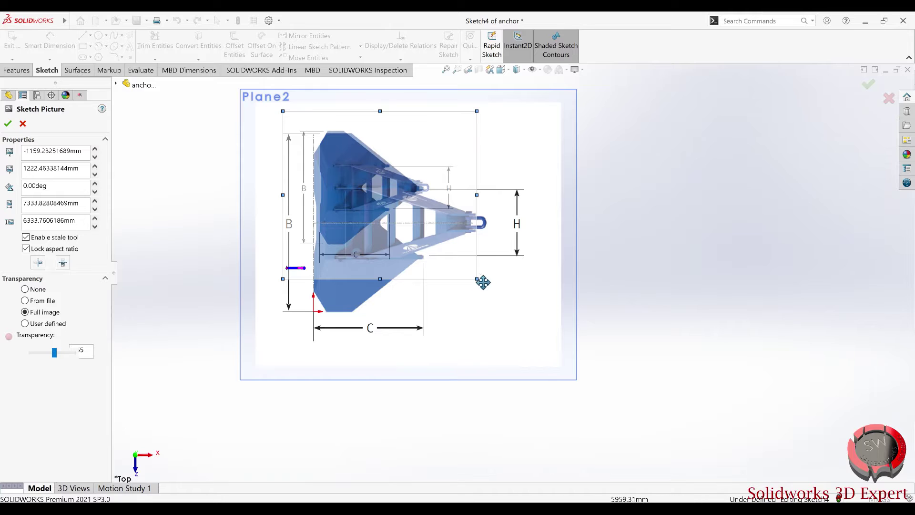
Enlarge the anchor picture to about 10897 mm and nudge it left and down
drag(477, 279, 555, 339)
scroll(460, 284, down, 2)
drag(461, 284, 427, 280)
scroll(446, 311, up, 3)
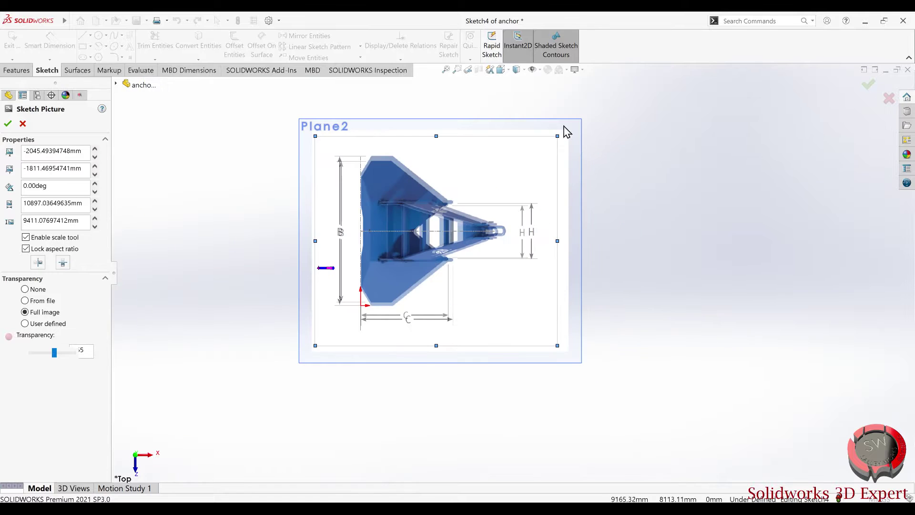
drag(558, 136, 568, 127)
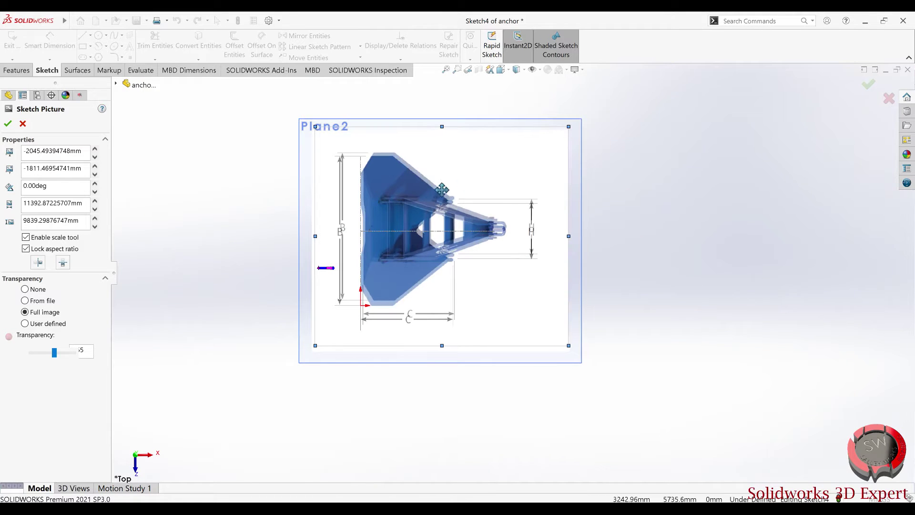
scroll(407, 155, down, 3)
drag(380, 193, 378, 194)
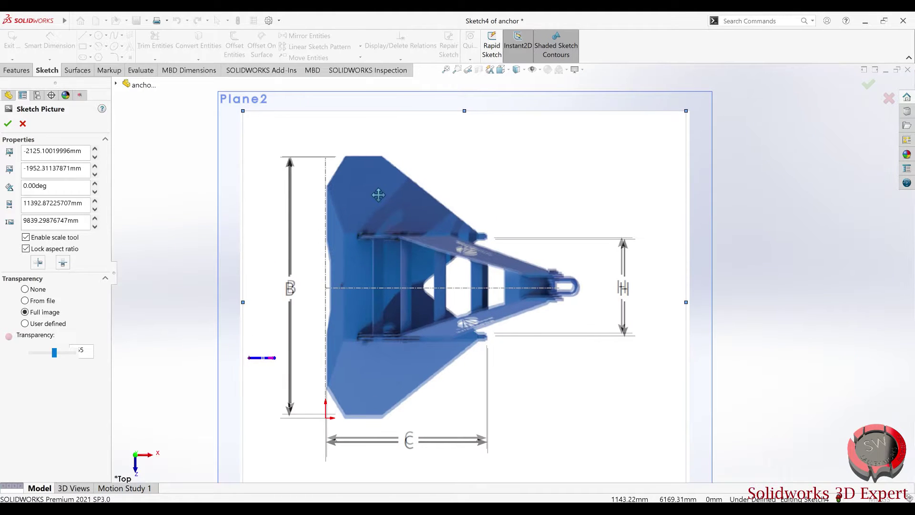
drag(378, 194, 377, 198)
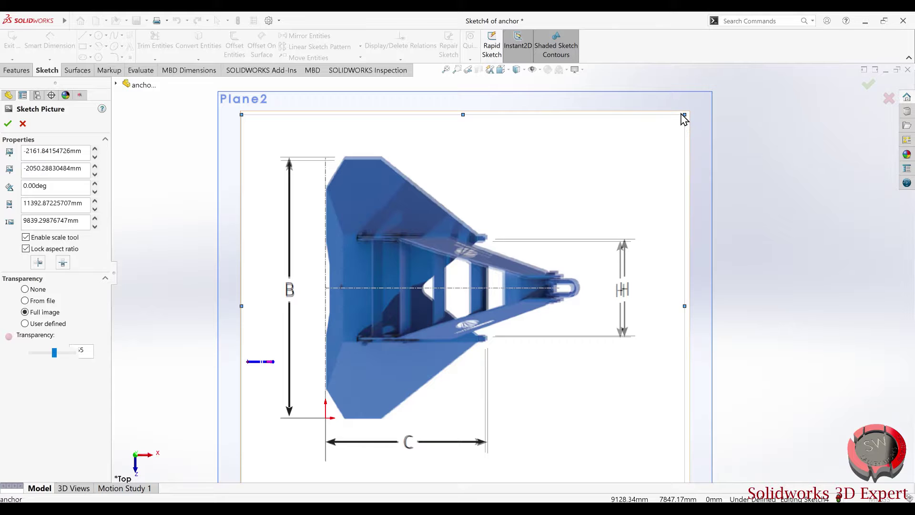
Scale the picture to about 11,496 mm, align it over the outline, and confirm placement
drag(684, 114, 688, 111)
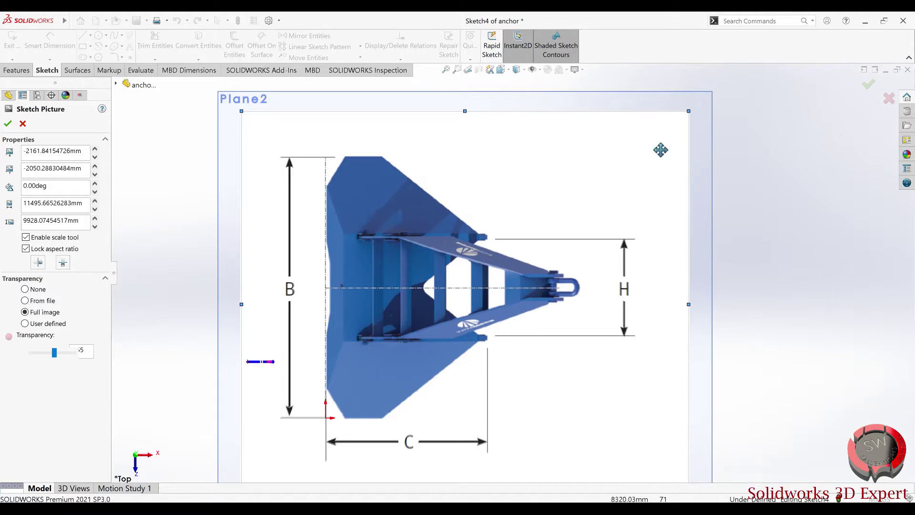
scroll(584, 260, up, 2)
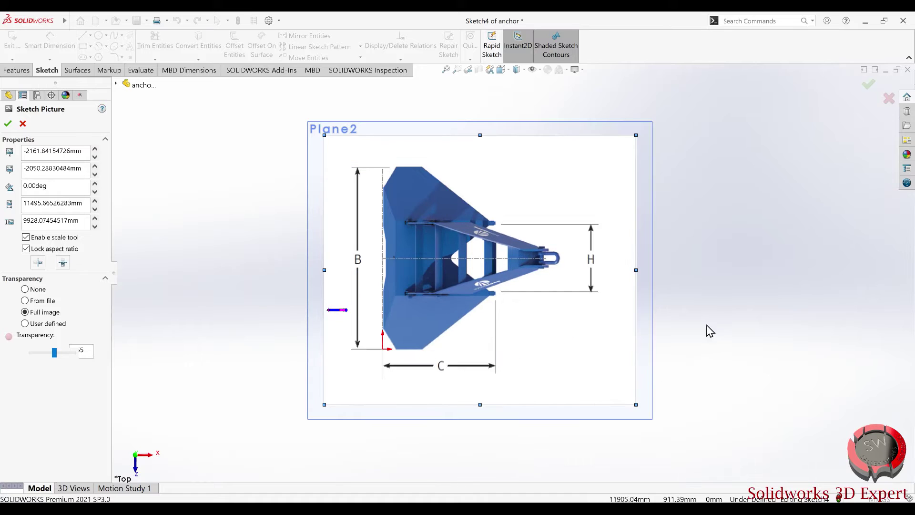
drag(460, 324, 600, 271)
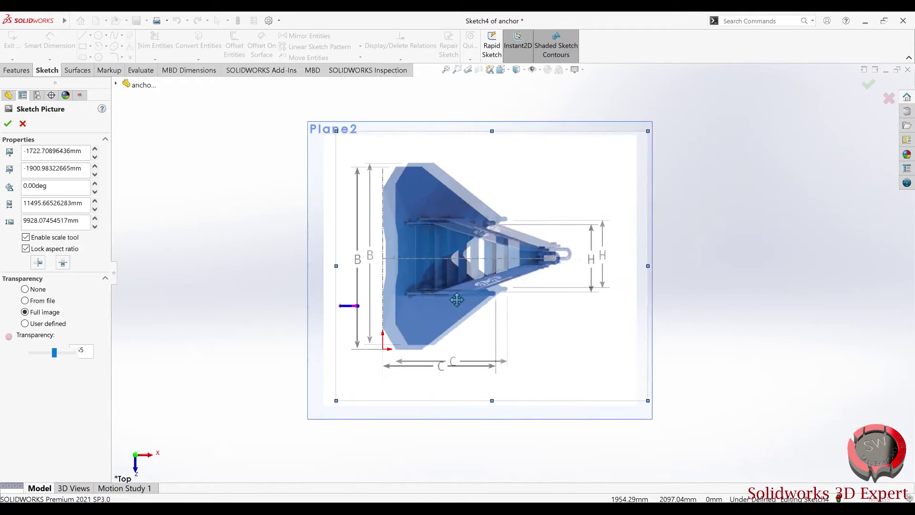
drag(601, 271, 447, 304)
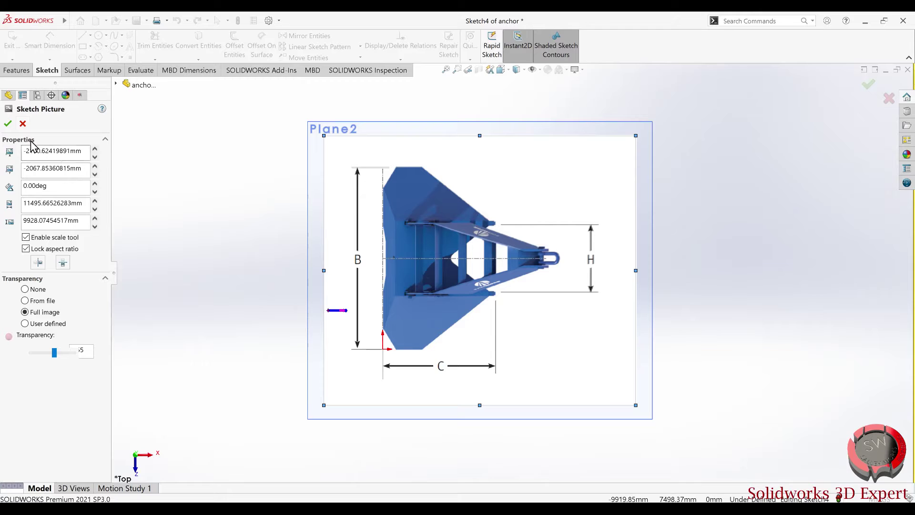
click(10, 125)
mouse_move(488, 316)
middle_down()
mouse_move(482, 159)
mouse_move(471, 233)
mouse_move(446, 202)
mouse_move(436, 266)
mouse_move(429, 248)
middle_up()
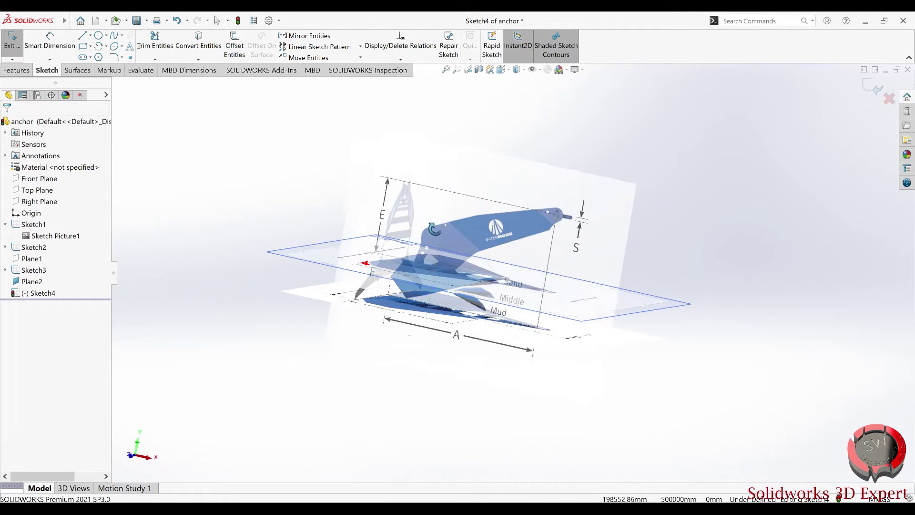
Orbit to confirm the top-view picture lies flat on Plane2, then exit Sketch4
right_click(35, 226)
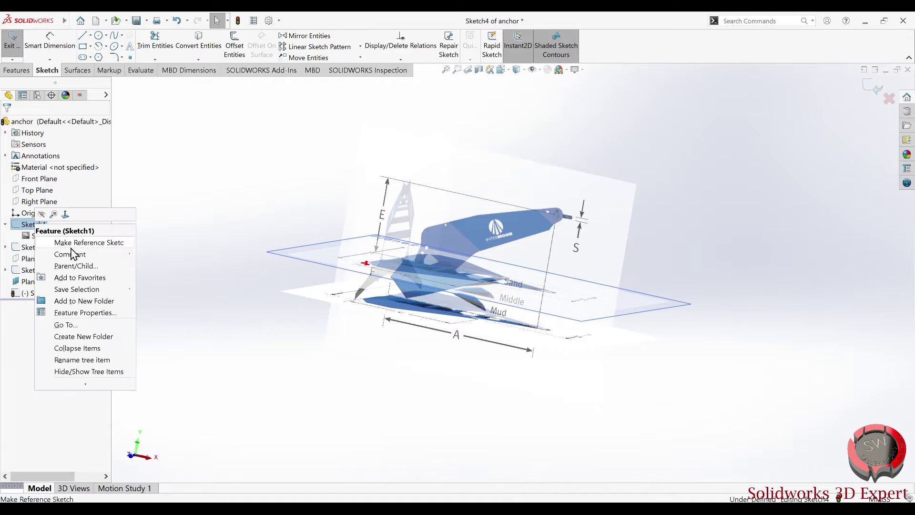
click(42, 219)
mouse_move(311, 343)
middle_down()
mouse_move(464, 401)
mouse_move(444, 247)
mouse_move(415, 229)
mouse_move(468, 233)
mouse_move(374, 214)
mouse_move(349, 237)
middle_up()
scroll(465, 400, down, 3)
mouse_move(320, 210)
middle_down()
mouse_move(249, 143)
mouse_move(353, 190)
mouse_move(342, 165)
mouse_move(451, 300)
mouse_move(442, 232)
mouse_move(398, 299)
middle_up()
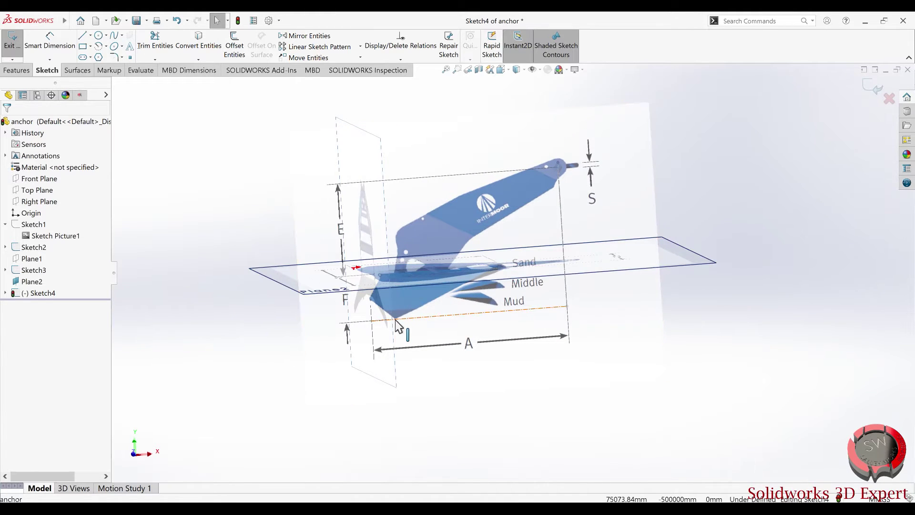
mouse_move(395, 304)
middle_down()
mouse_move(422, 359)
mouse_move(439, 334)
mouse_move(419, 363)
mouse_move(433, 444)
mouse_move(400, 362)
middle_up()
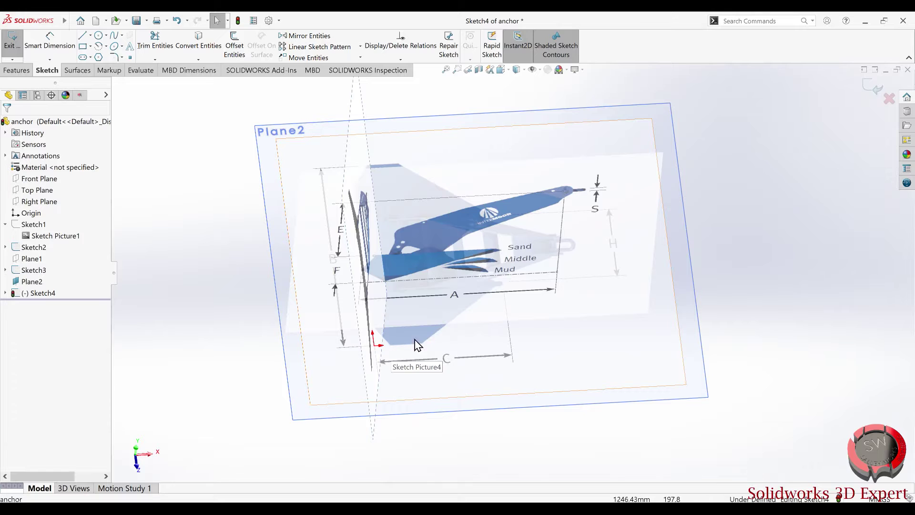
mouse_move(500, 272)
middle_down()
mouse_move(398, 211)
mouse_move(357, 291)
mouse_move(391, 299)
mouse_move(363, 267)
middle_up()
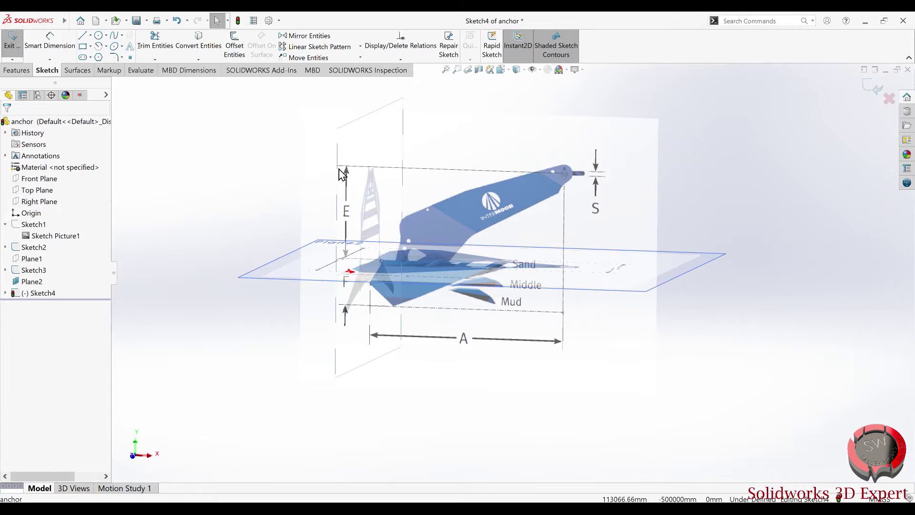
click(876, 90)
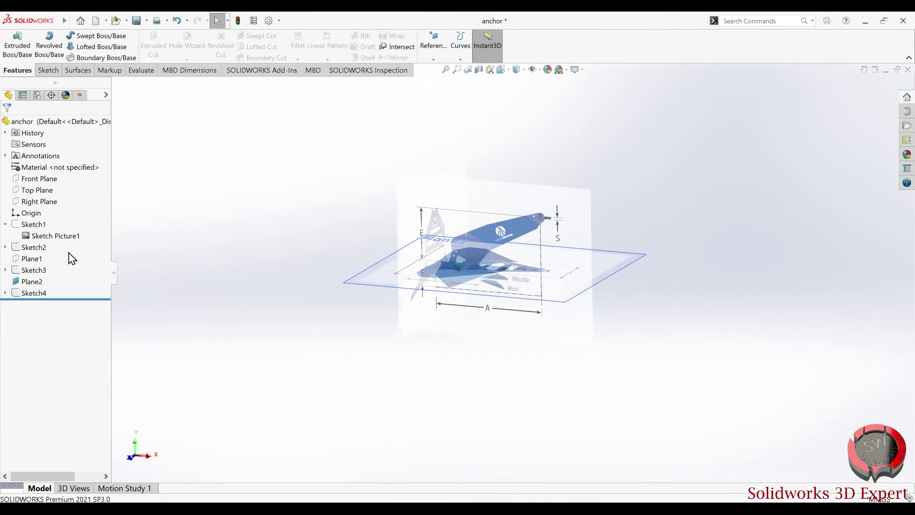
Create an offset plane from the Right Plane, setting its distance to 750 mm
click(40, 202)
mouse_move(348, 224)
middle_down()
mouse_move(368, 211)
mouse_move(357, 210)
middle_up()
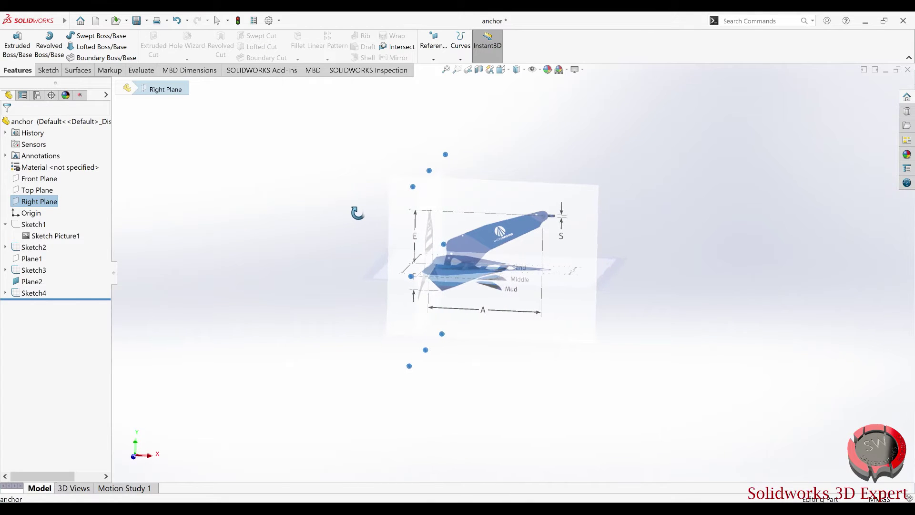
click(438, 59)
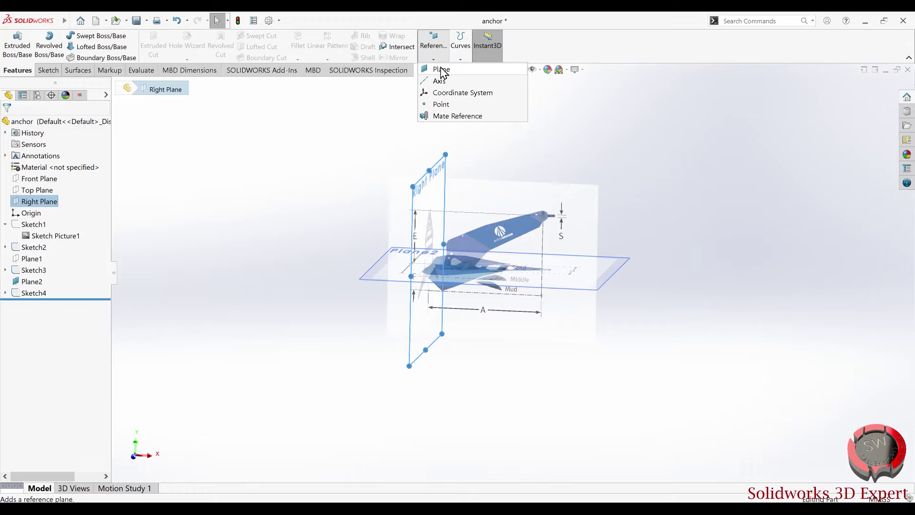
click(501, 70)
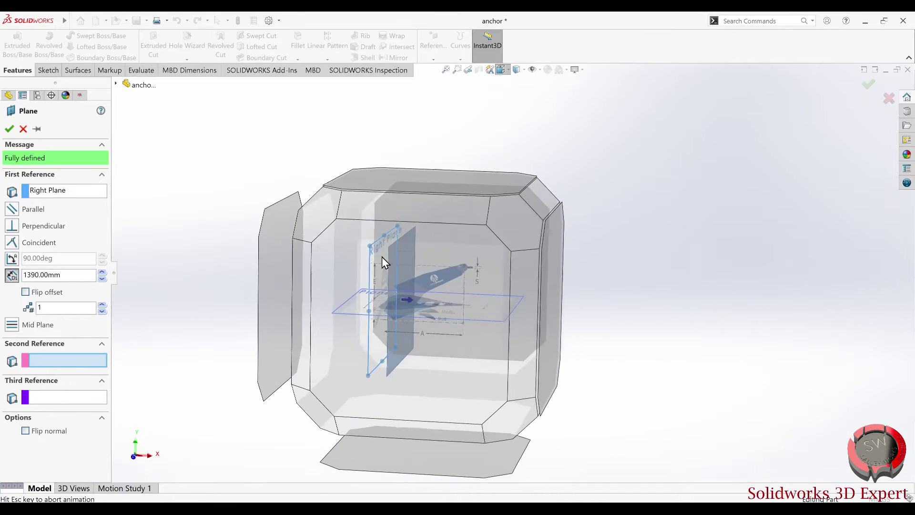
click(455, 369)
scroll(439, 380, up, 3)
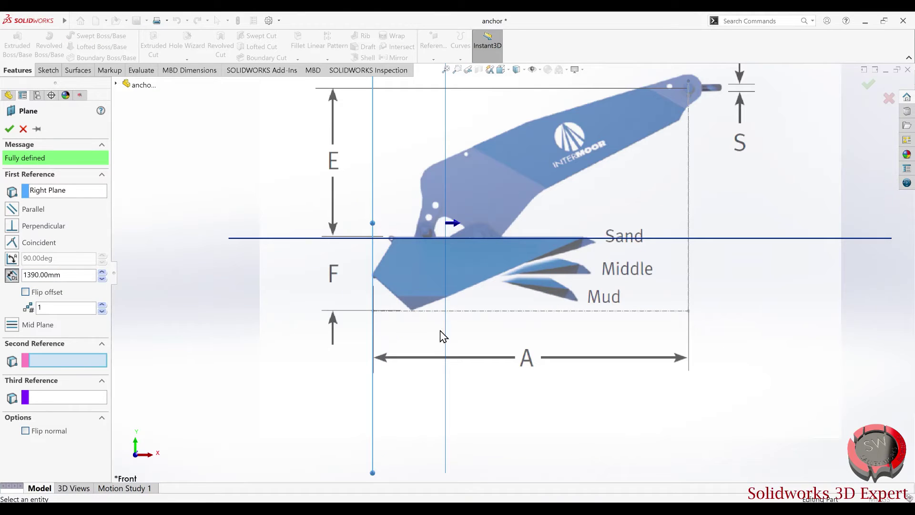
click(103, 279)
drag(103, 279, 103, 279)
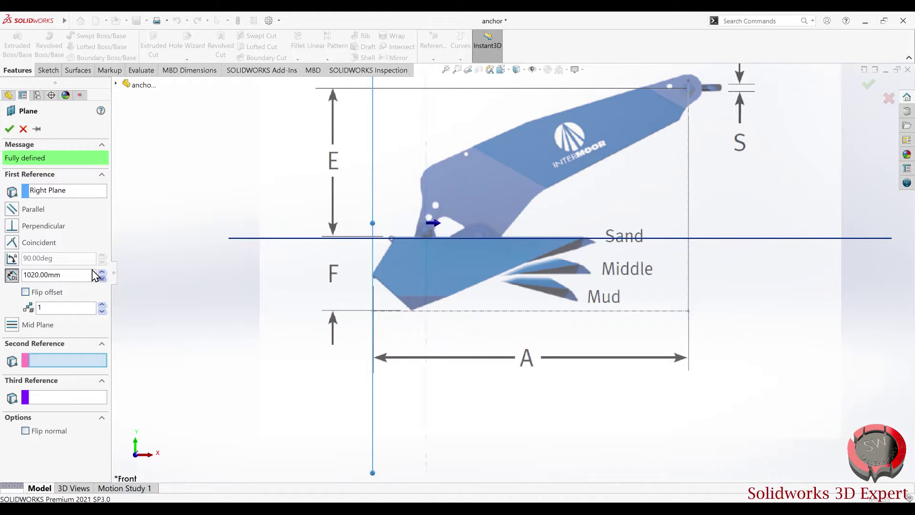
drag(103, 279, 103, 279)
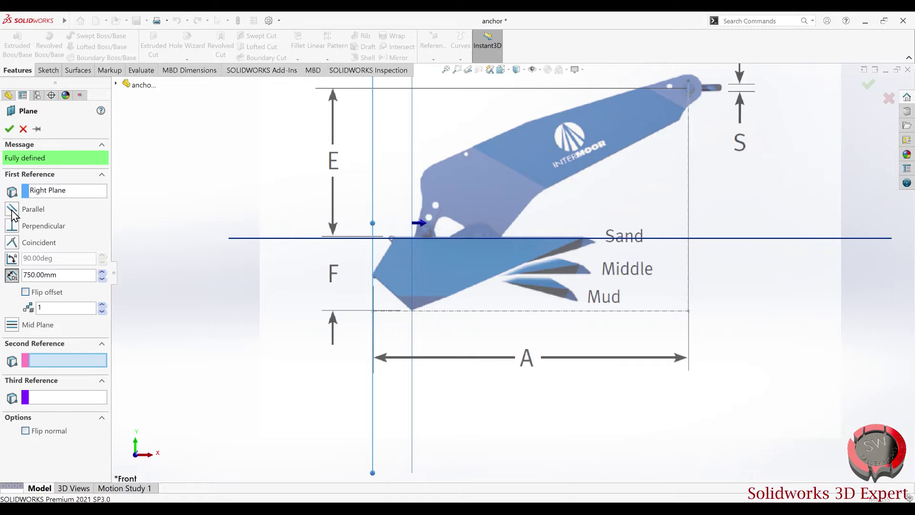
click(13, 124)
Orbit to view Plane3 in 3D, then expand Sketch2 and bring up Sketch Picture2's options
mouse_move(372, 249)
middle_down()
mouse_move(402, 286)
mouse_move(136, 310)
middle_up()
scroll(403, 286, up, 3)
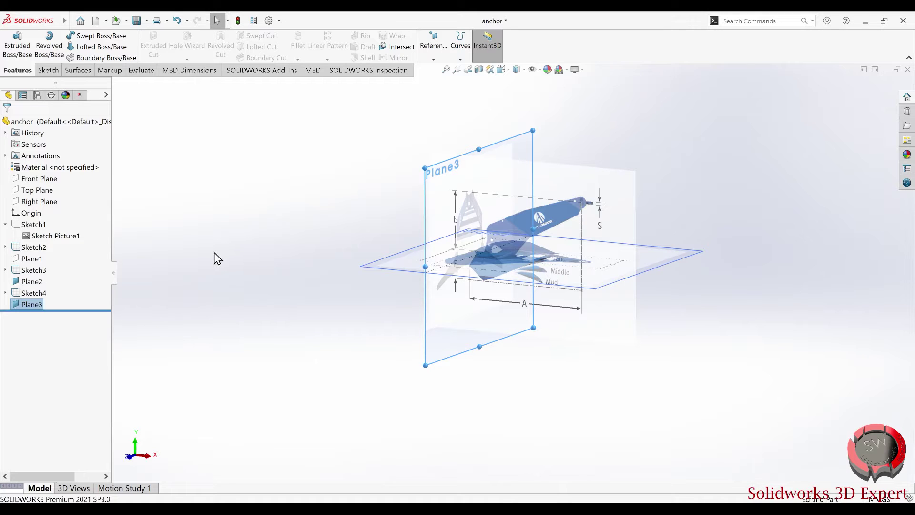
click(5, 246)
click(43, 261)
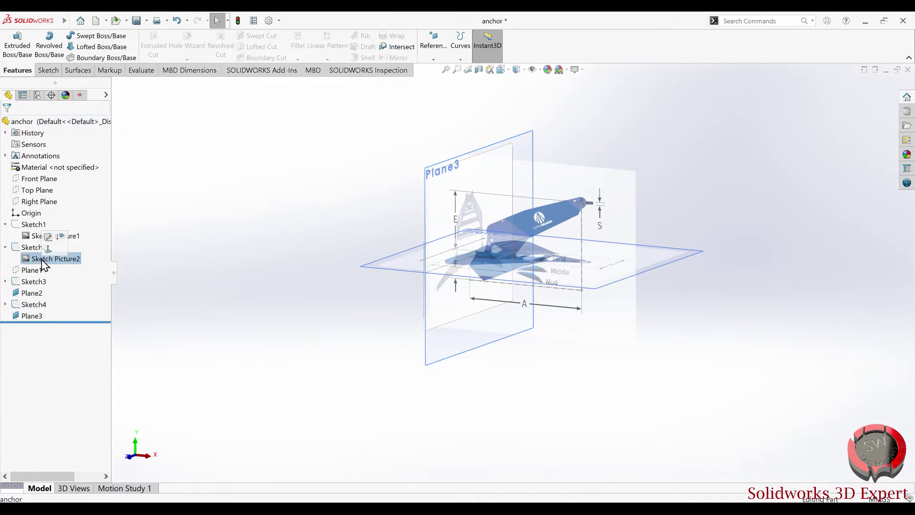
right_click(40, 264)
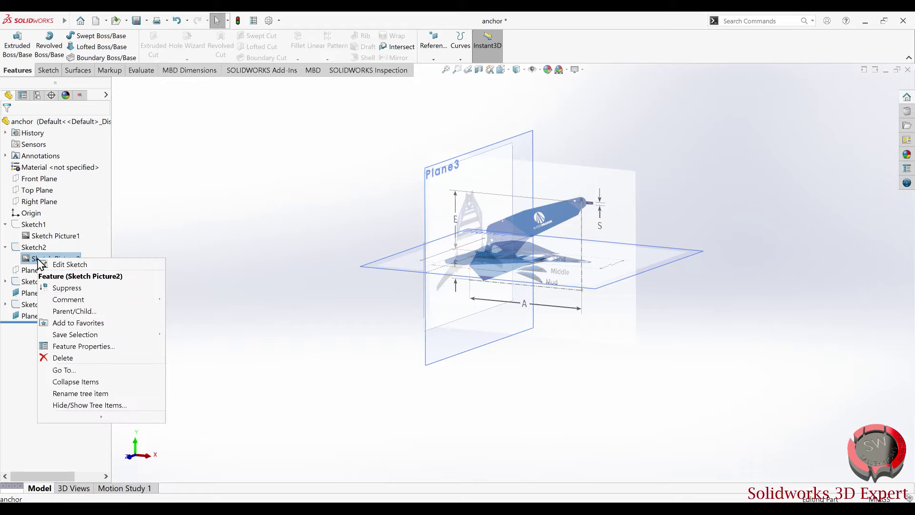
Open a new sketch, Sketch5, on Plane3
click(232, 206)
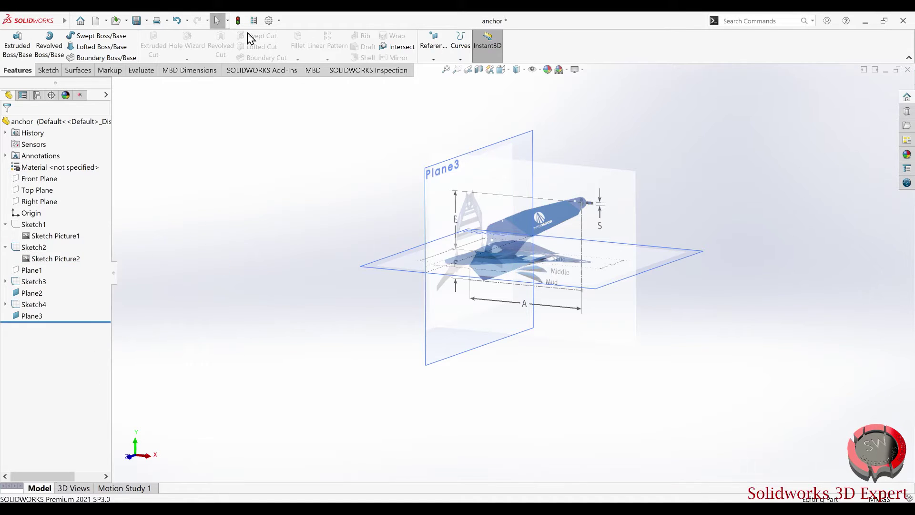
click(50, 261)
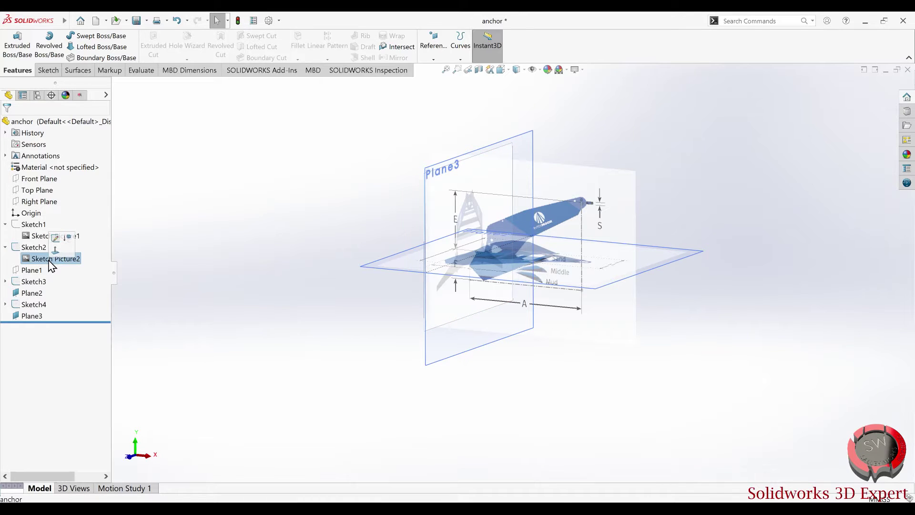
click(31, 316)
click(69, 296)
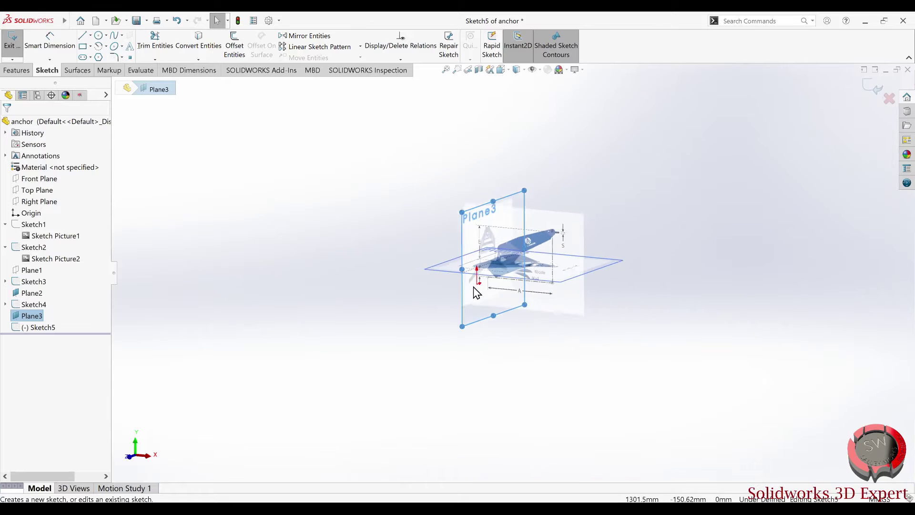
Orient the view toward Plane3, select Sketch5 and fit the model on screen
scroll(560, 259, up, 5)
scroll(361, 346, down, 3)
scroll(361, 347, down, 2)
mouse_move(241, 359)
middle_down()
mouse_move(247, 327)
mouse_move(239, 363)
middle_up()
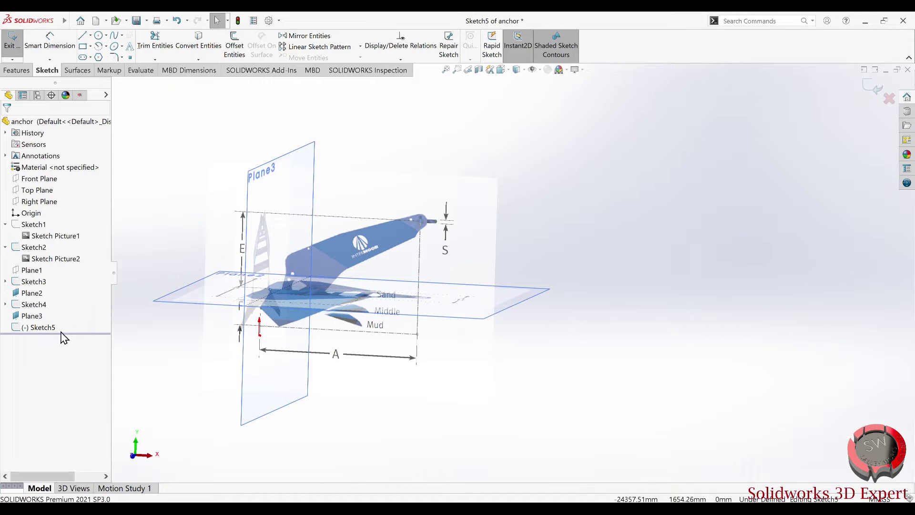
click(44, 328)
key(f)
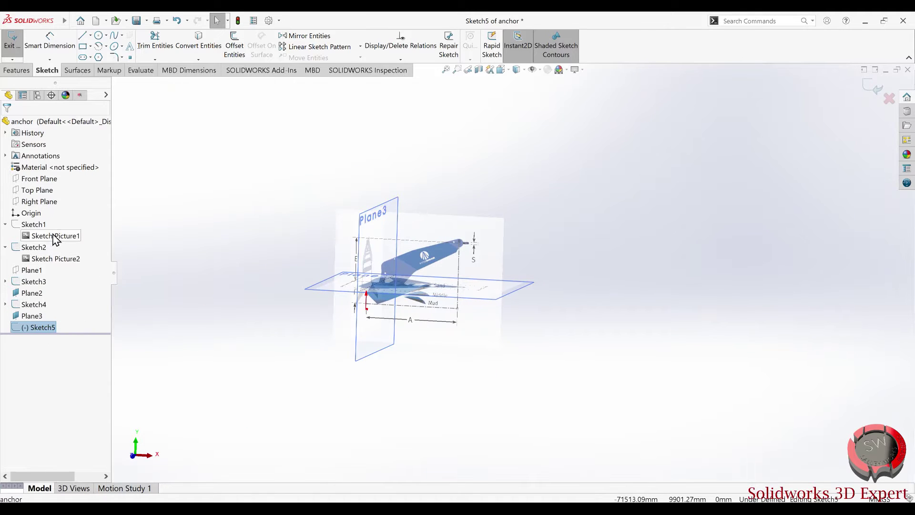
Try dragging Sketch Picture2 into another sketch in the feature tree
click(43, 262)
right_click(44, 264)
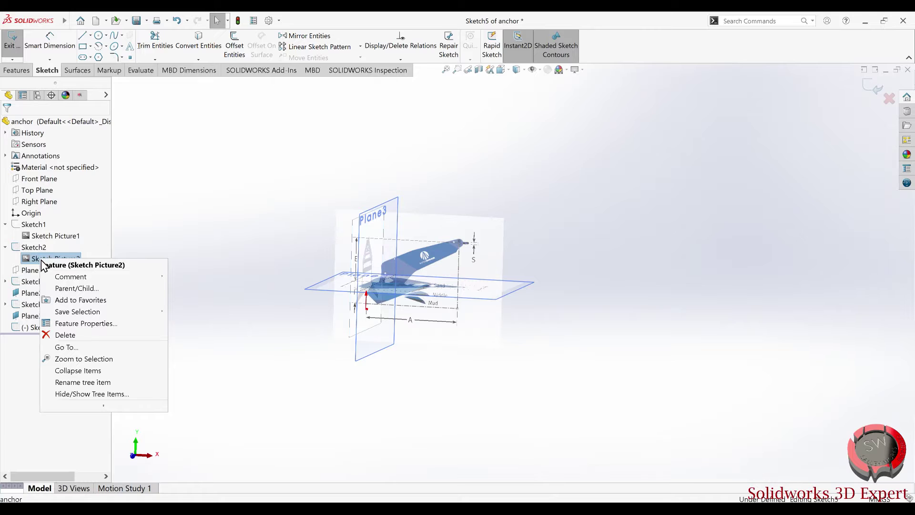
click(165, 212)
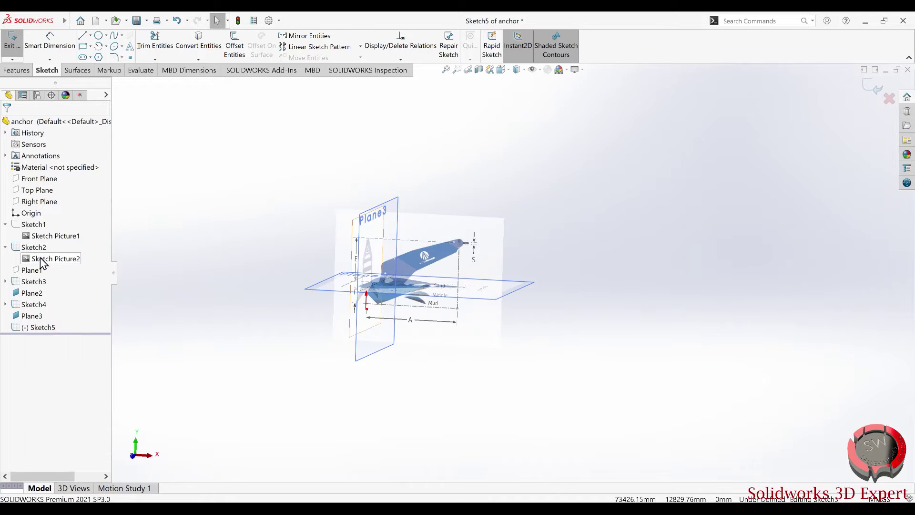
drag(43, 262, 34, 303)
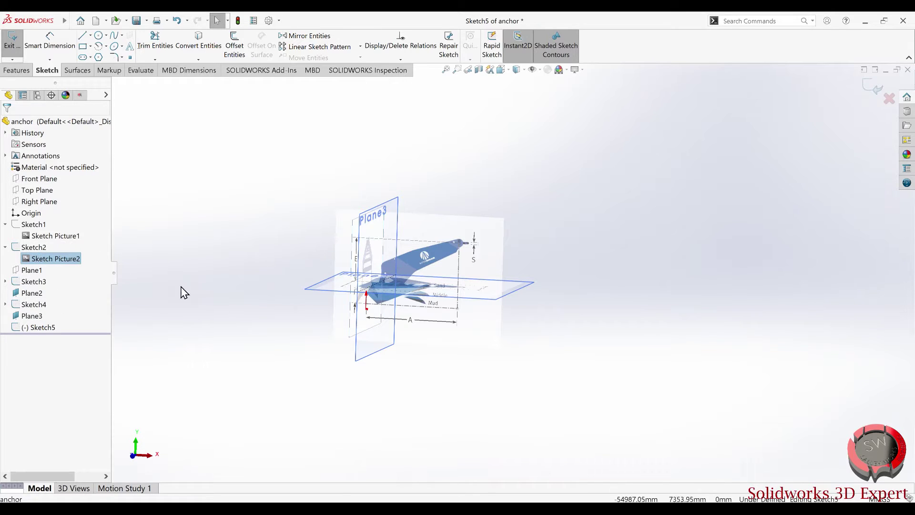
click(163, 335)
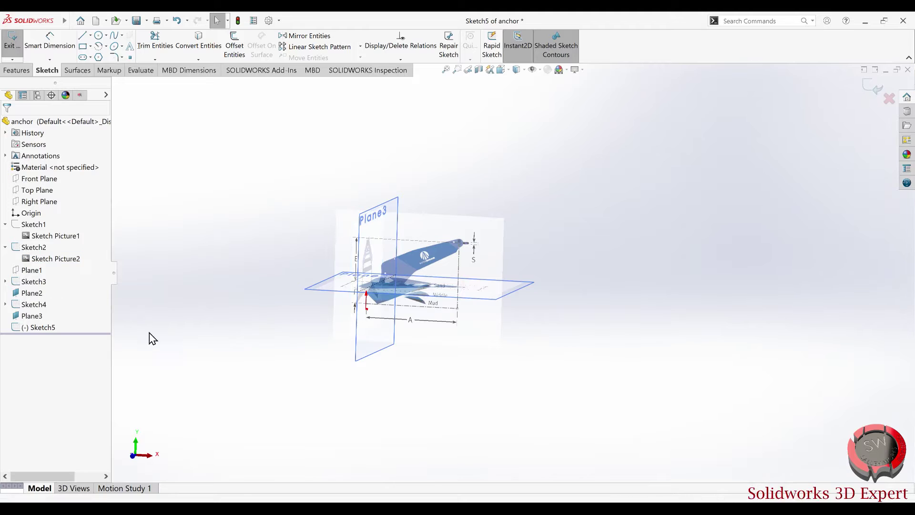
Reorient the model, then select and deselect Sketch5 in the tree
middle_drag(248, 348, 276, 360)
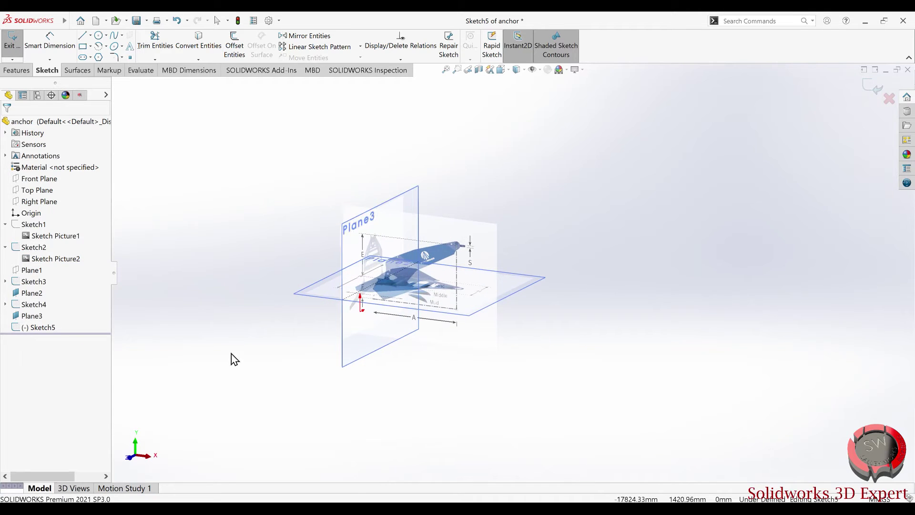
click(40, 328)
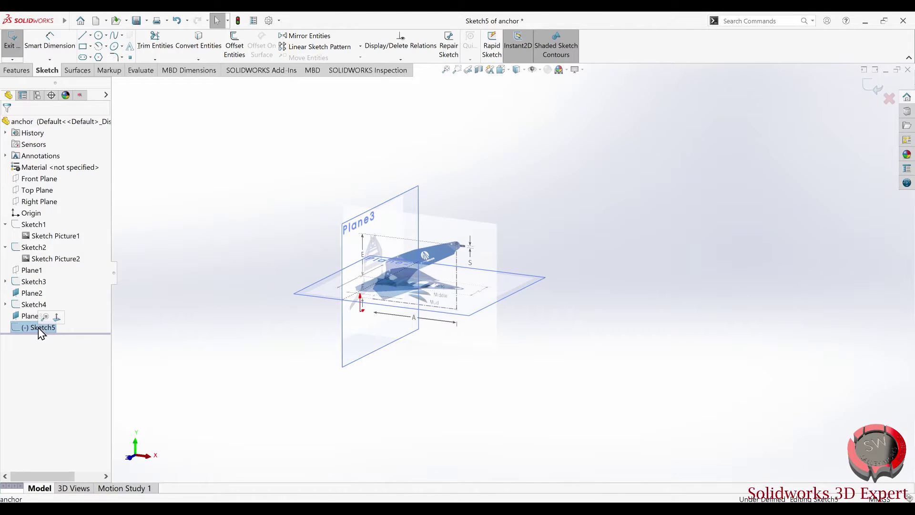
click(235, 210)
mouse_move(21, 20)
click(144, 22)
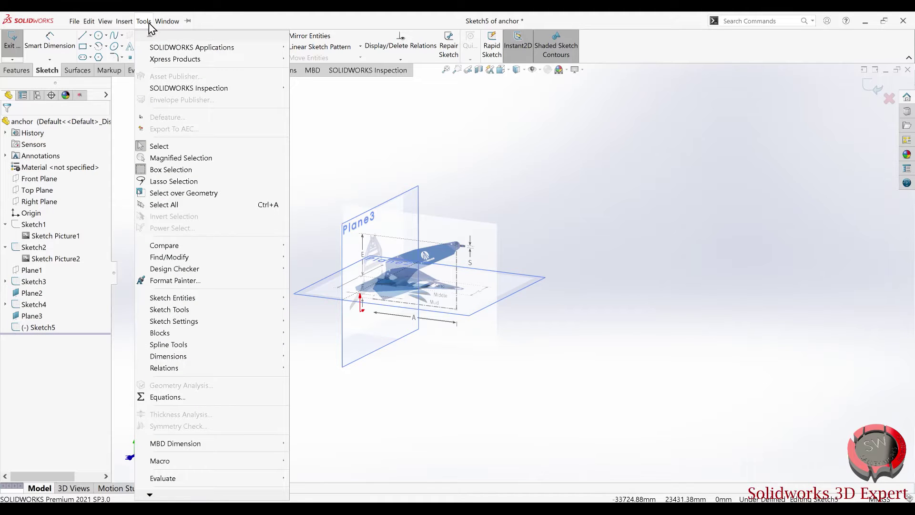
Insert image file B into Sketch5 as a sketch picture
mouse_move(173, 321)
click(324, 493)
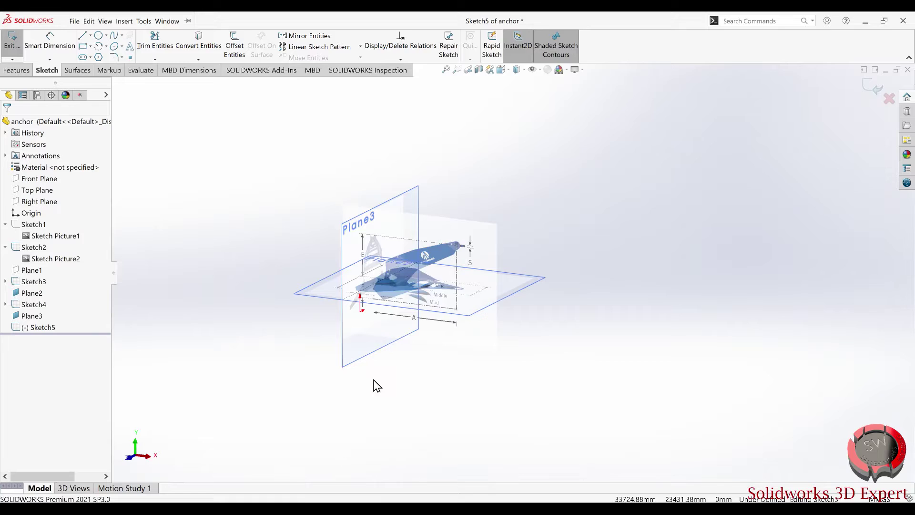
click(289, 195)
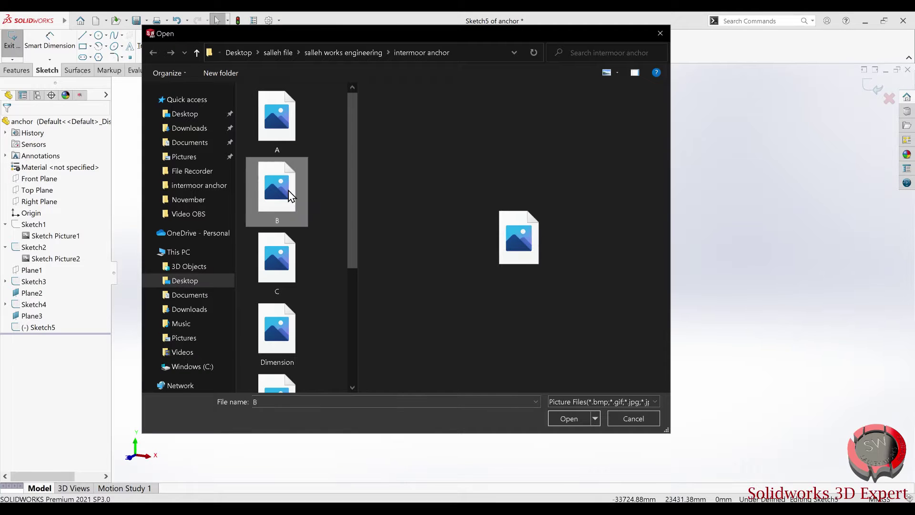
click(555, 418)
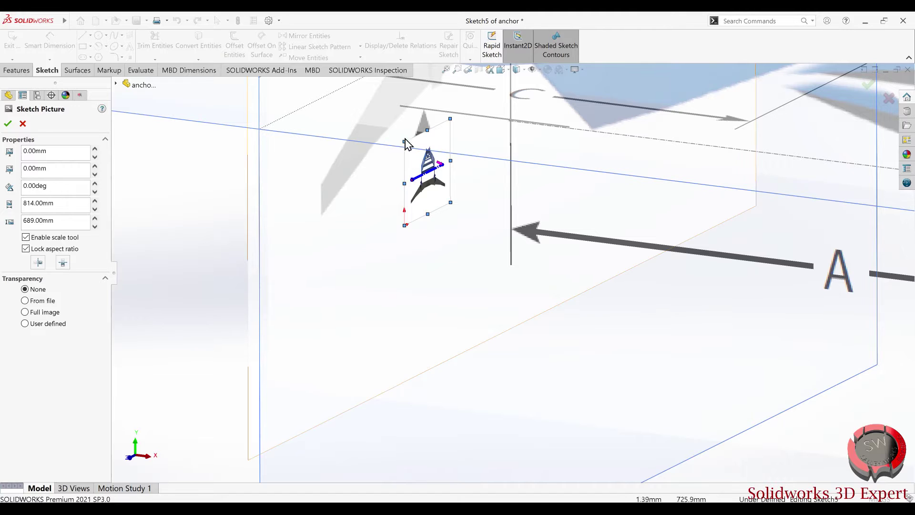
click(502, 70)
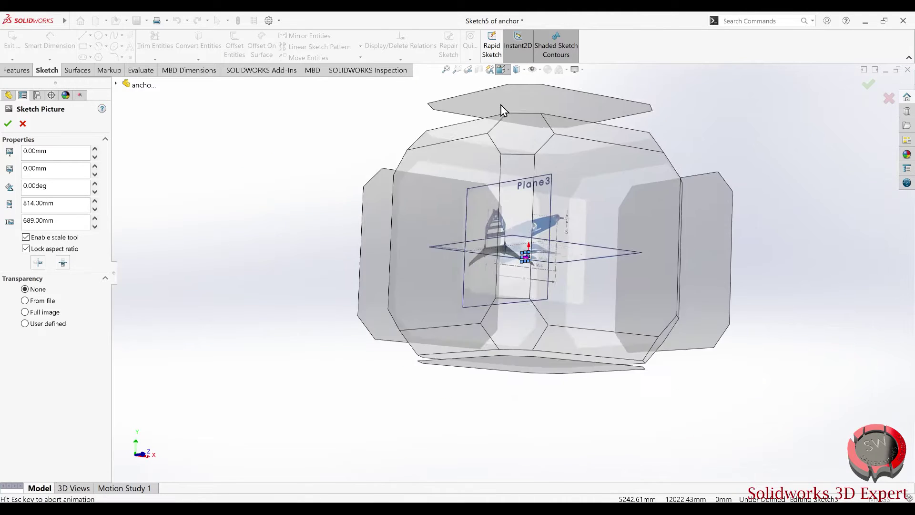
Enlarge image B to roughly anchor scale and move it over the model
click(328, 339)
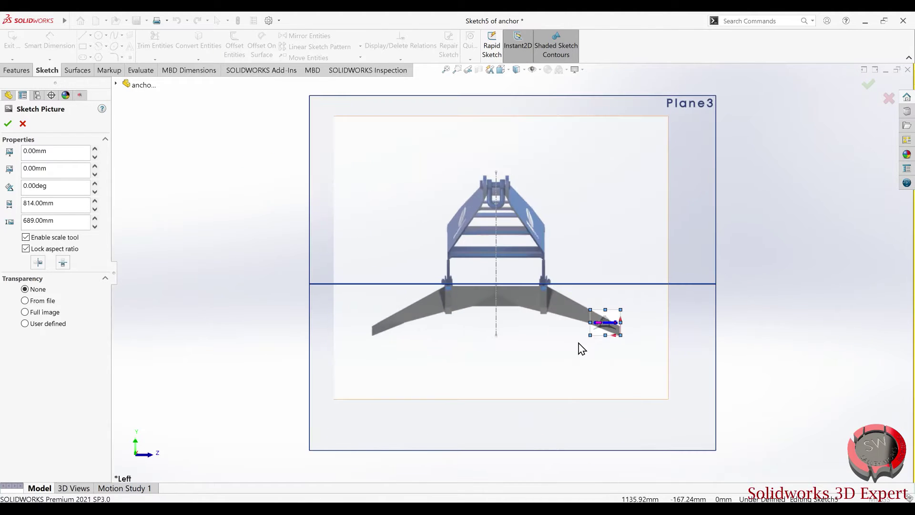
drag(590, 310, 264, 184)
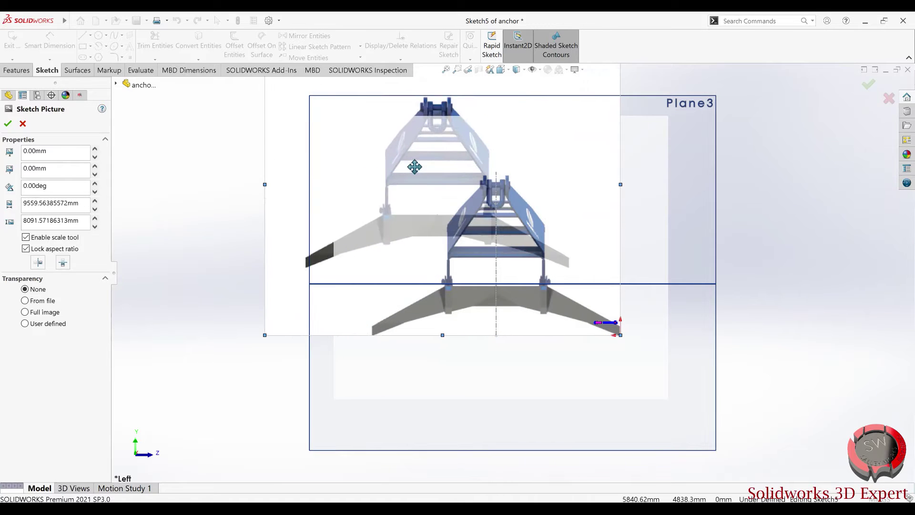
drag(414, 166, 471, 256)
drag(482, 239, 482, 234)
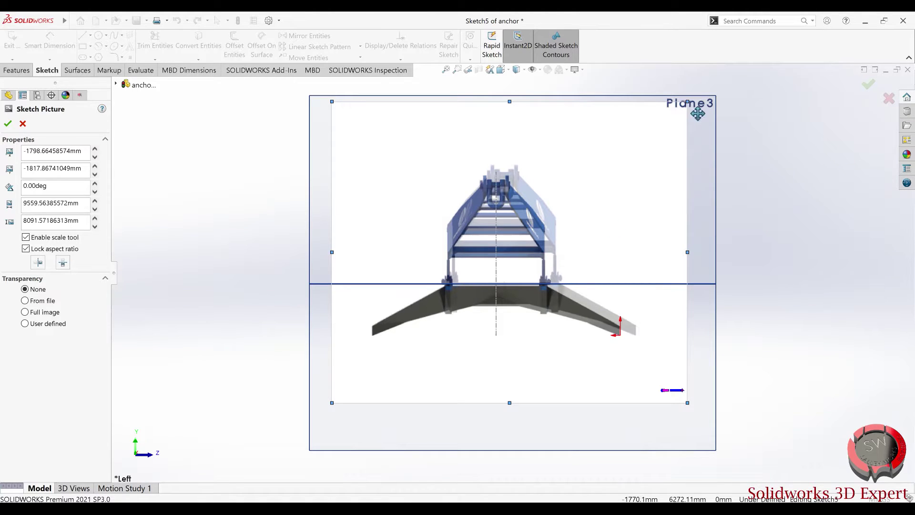
drag(482, 234, 481, 257)
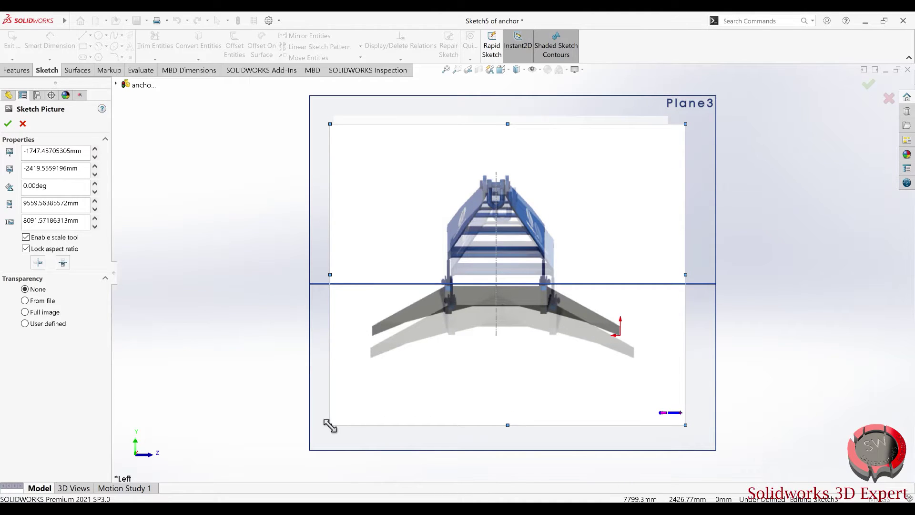
drag(330, 425, 337, 409)
scroll(435, 376, down, 2)
mouse_move(459, 361)
mouse_down()
mouse_move(458, 327)
mouse_move(452, 337)
mouse_up()
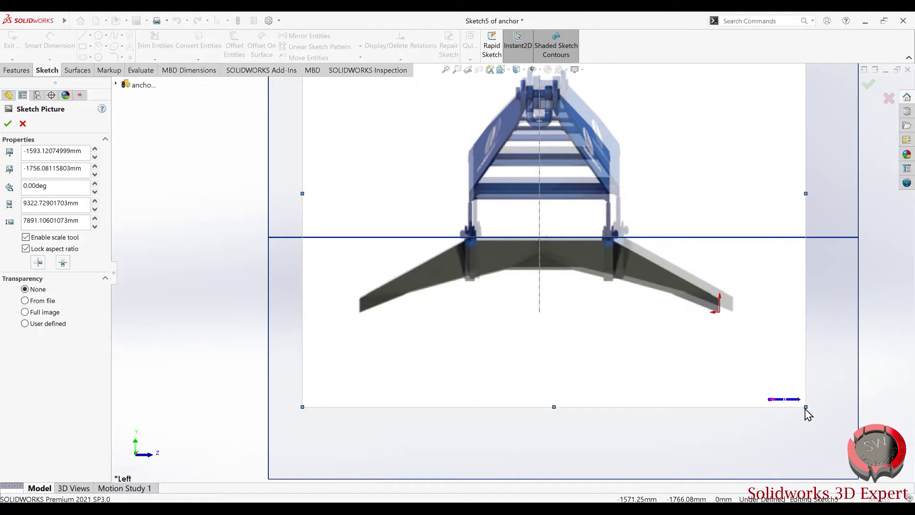
Fine-tune the picture's size (about 8953 mm) and position to match the flukes, then accept it
mouse_move(806, 407)
mouse_down()
mouse_move(815, 394)
mouse_move(770, 378)
mouse_up()
scroll(557, 285, down, 2)
mouse_move(558, 285)
mouse_down()
mouse_move(543, 271)
mouse_move(553, 288)
mouse_up()
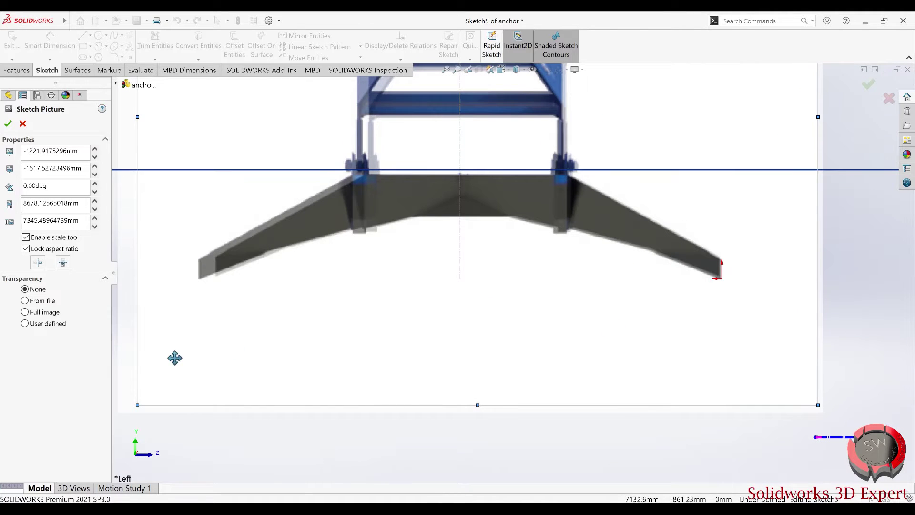
scroll(192, 368, up, 2)
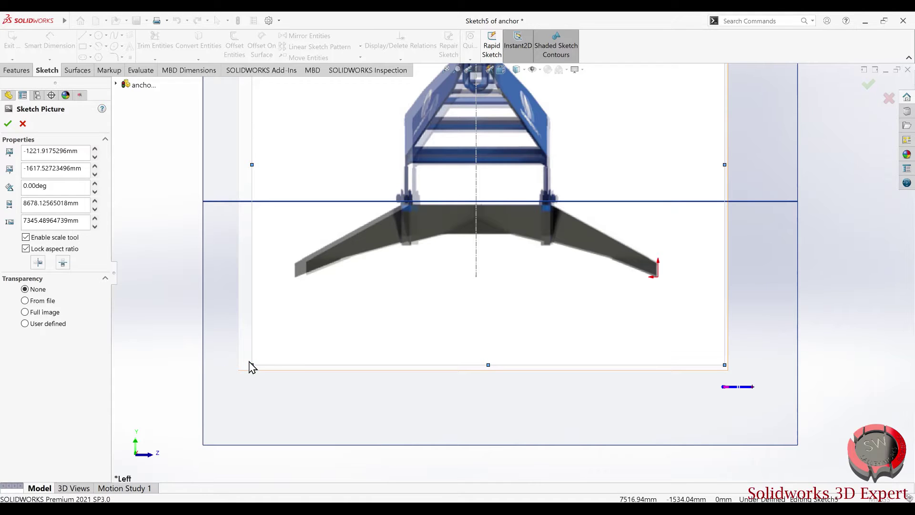
drag(249, 363, 234, 358)
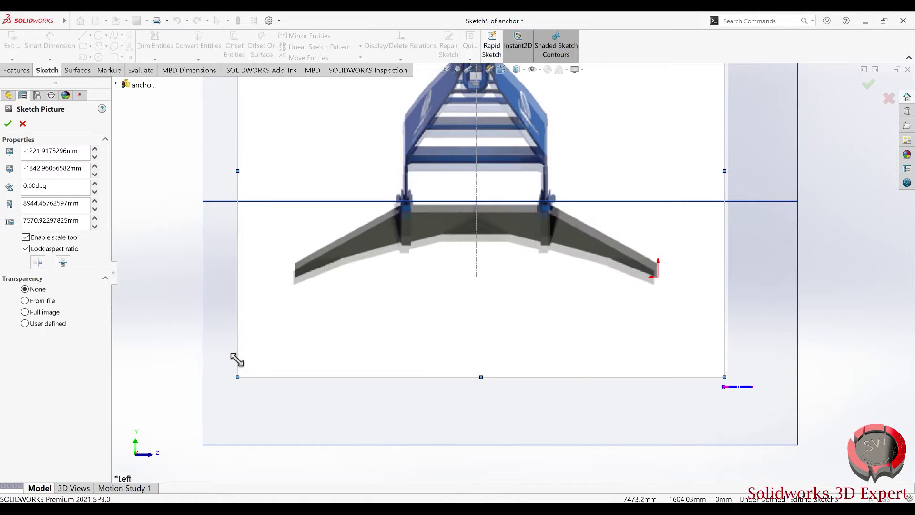
drag(327, 361, 328, 357)
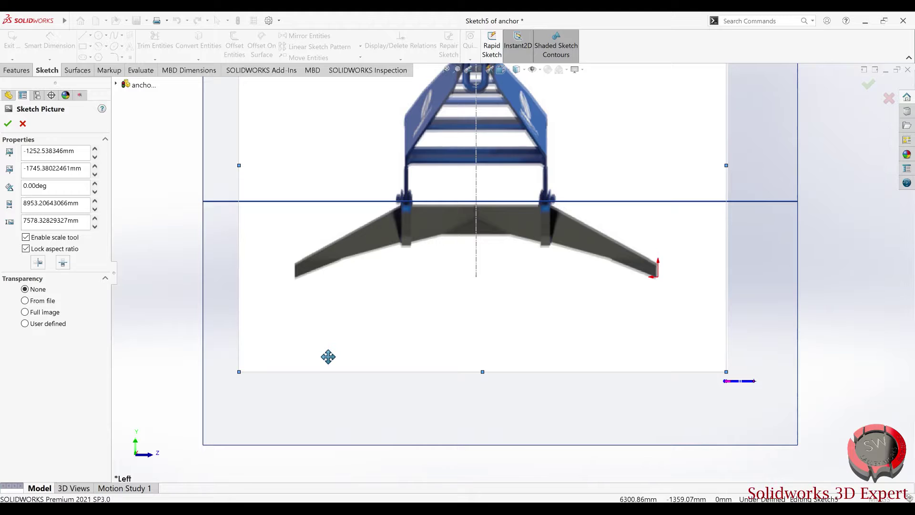
drag(328, 356, 331, 354)
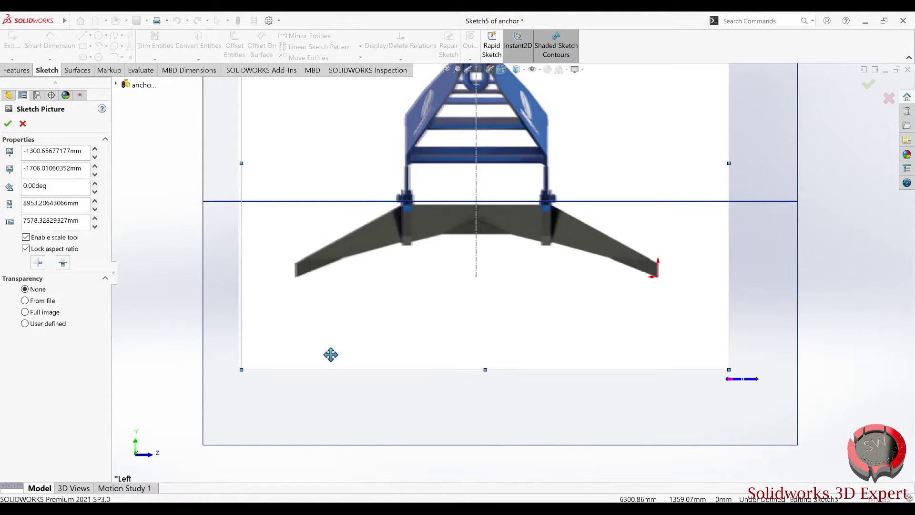
scroll(329, 354, up, 2)
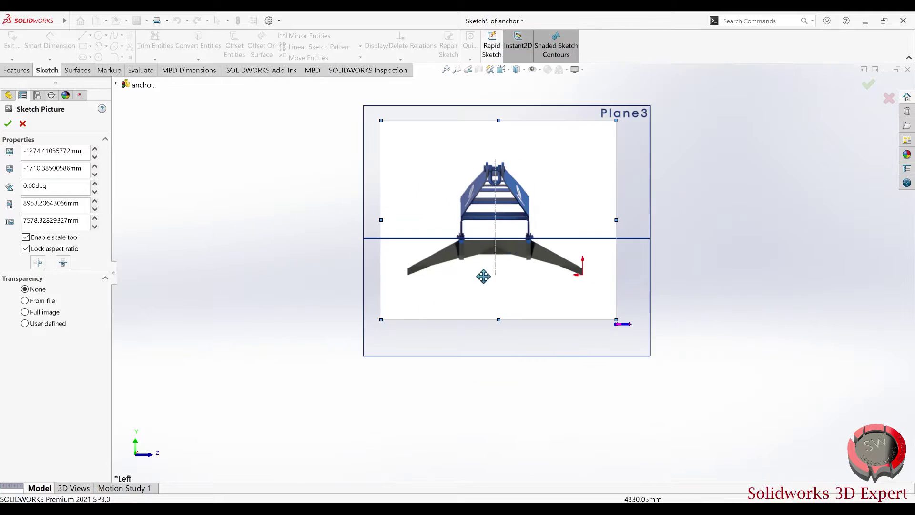
scroll(511, 195, down, 1)
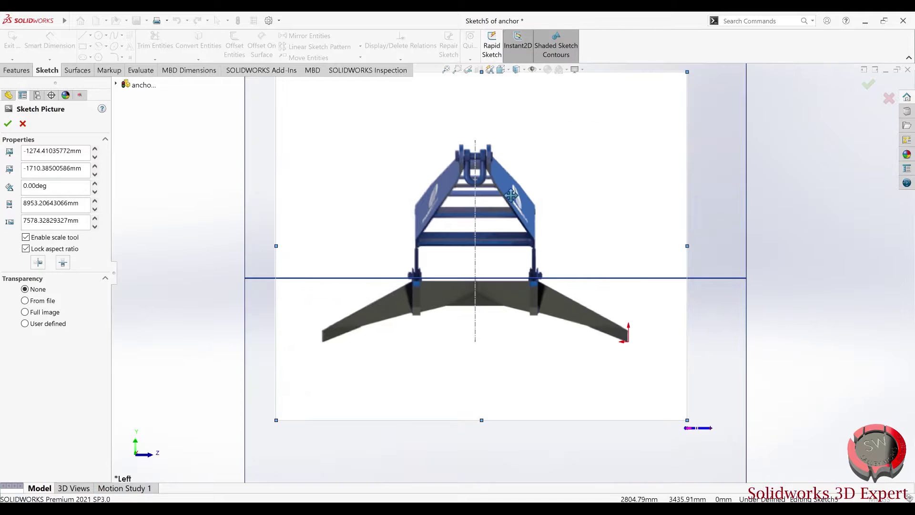
click(8, 124)
scroll(526, 299, up, 2)
Close Sketch5 and orbit to check the three intersecting anchor reference pictures
mouse_move(526, 299)
middle_down()
mouse_move(361, 285)
mouse_move(400, 282)
middle_up()
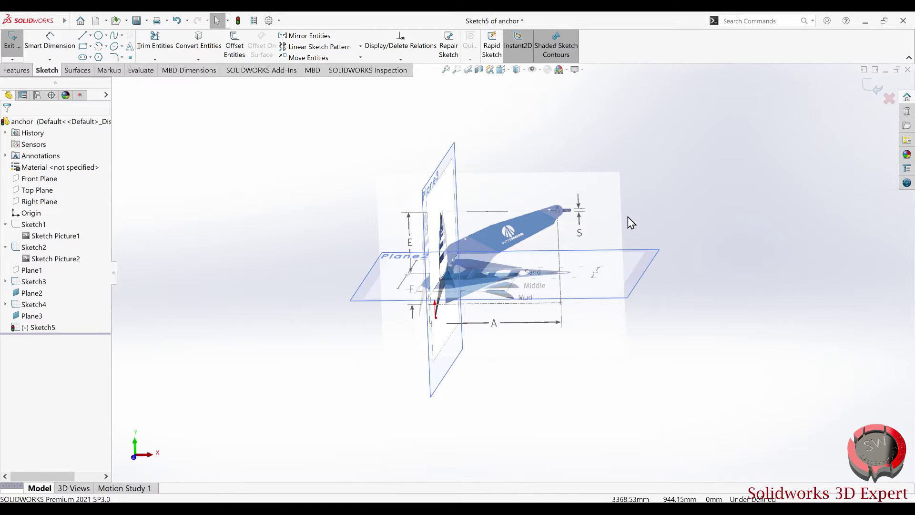
key(ctrl+b)
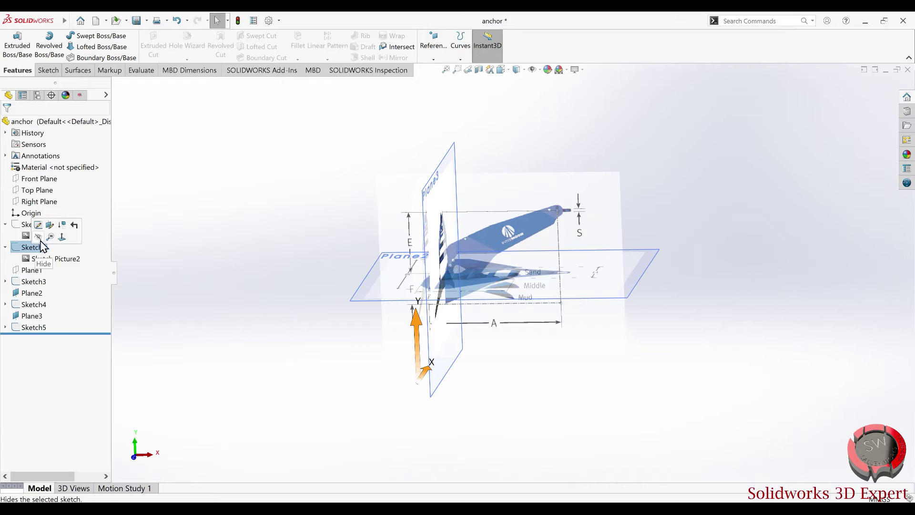
mouse_move(372, 362)
middle_down()
mouse_move(388, 359)
mouse_move(376, 366)
mouse_move(420, 285)
mouse_move(458, 367)
mouse_move(376, 348)
mouse_move(324, 359)
mouse_move(366, 351)
middle_up()
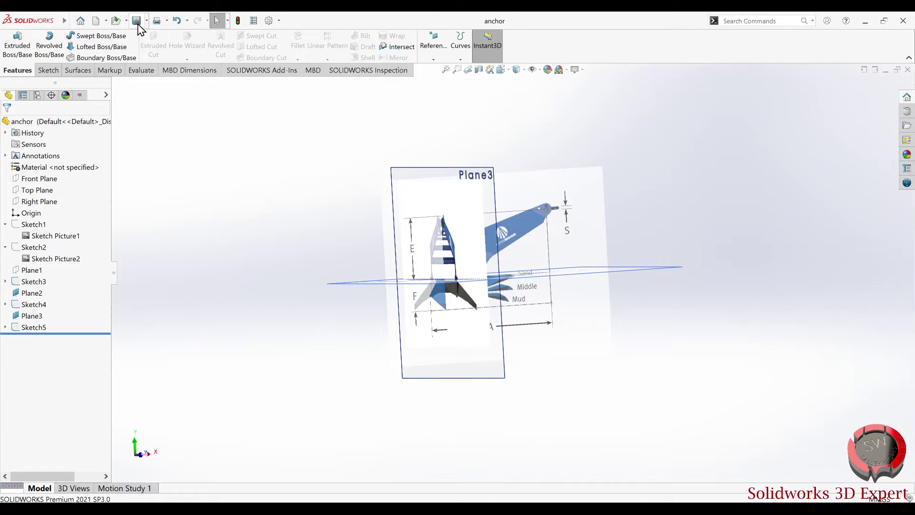
mouse_move(559, 289)
middle_down()
mouse_move(494, 159)
mouse_move(524, 336)
mouse_move(466, 369)
mouse_move(462, 384)
mouse_move(474, 241)
mouse_move(479, 369)
mouse_move(478, 256)
mouse_move(488, 222)
mouse_move(517, 188)
mouse_move(545, 210)
mouse_move(496, 350)
mouse_move(463, 372)
mouse_move(453, 181)
mouse_move(394, 204)
mouse_move(453, 177)
mouse_move(499, 242)
mouse_move(524, 420)
mouse_move(548, 381)
mouse_move(527, 379)
mouse_move(535, 378)
mouse_move(531, 423)
mouse_move(543, 200)
mouse_move(510, 147)
mouse_move(523, 308)
mouse_move(498, 364)
mouse_move(499, 397)
middle_up()
scroll(500, 298, down, 3)
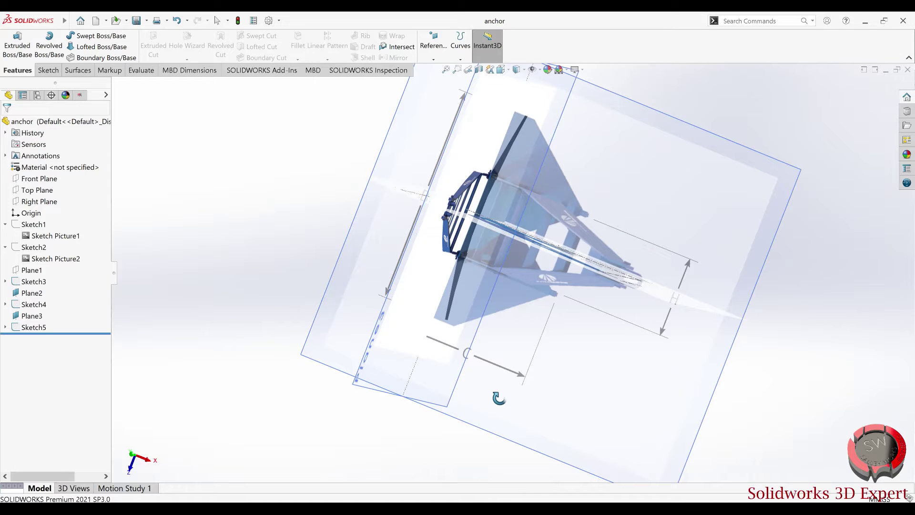
mouse_move(499, 398)
middle_down()
mouse_move(522, 218)
mouse_move(566, 209)
mouse_move(563, 405)
mouse_move(565, 392)
middle_up()
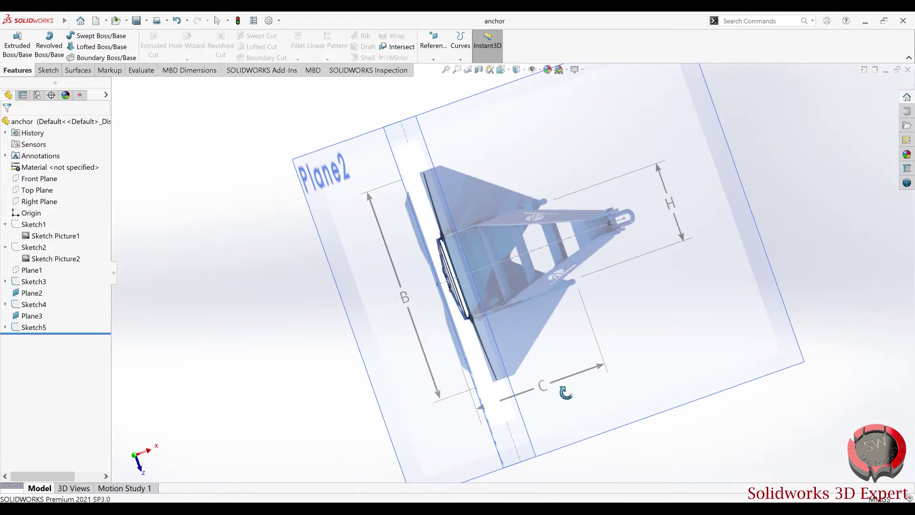
click(506, 74)
click(384, 313)
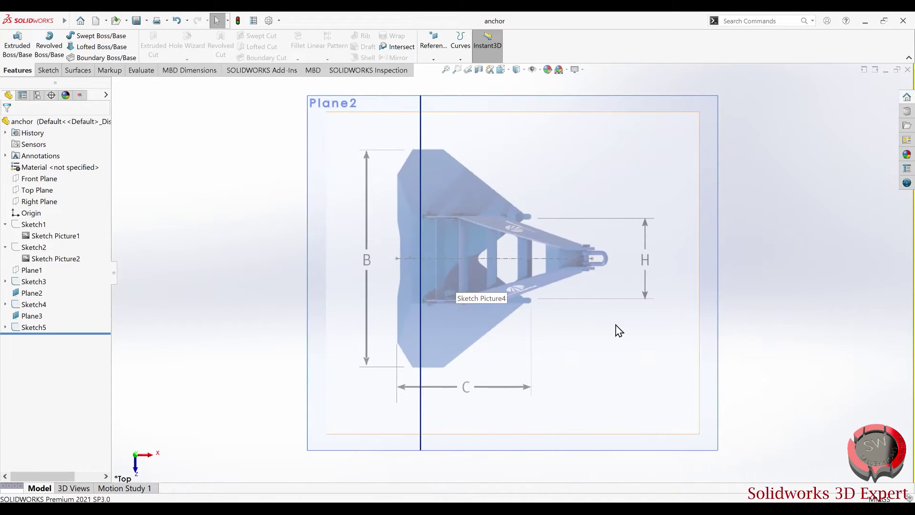
scroll(619, 331, down, 2)
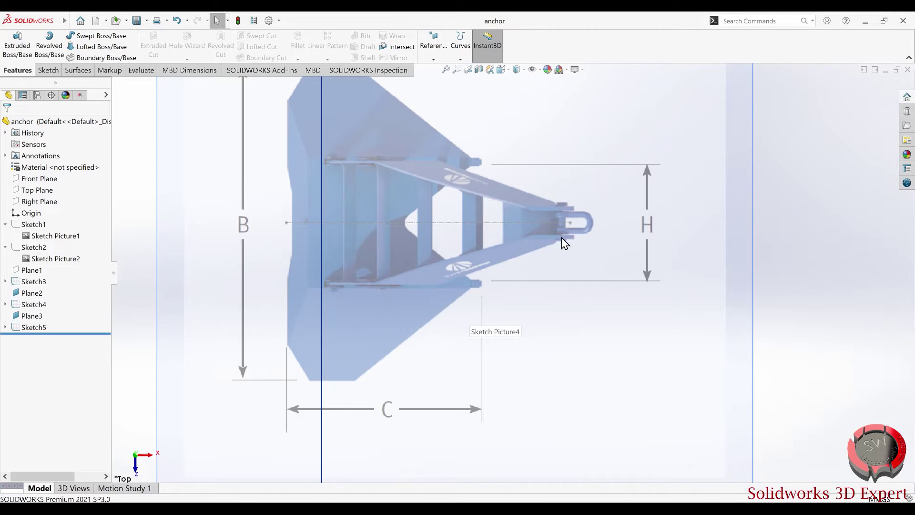
mouse_move(459, 358)
middle_down()
mouse_move(445, 131)
mouse_move(459, 348)
middle_up()
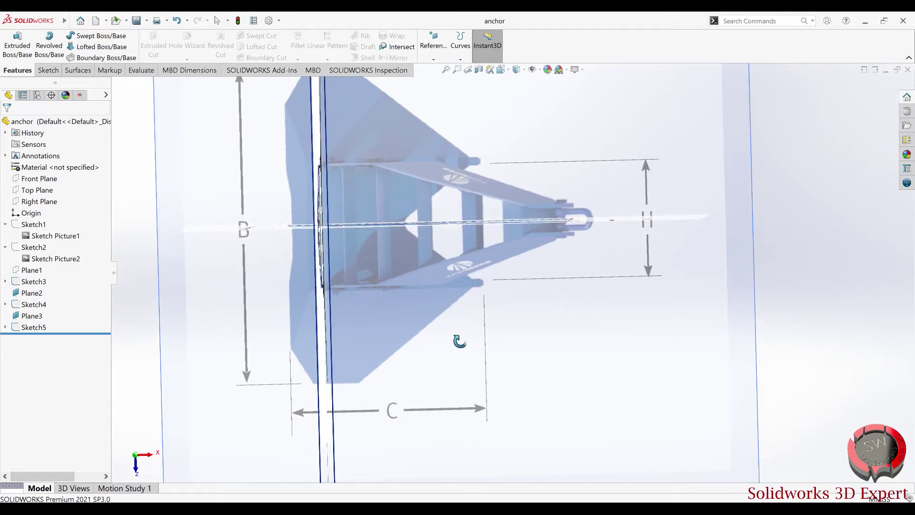
middle_drag(458, 342, 460, 125)
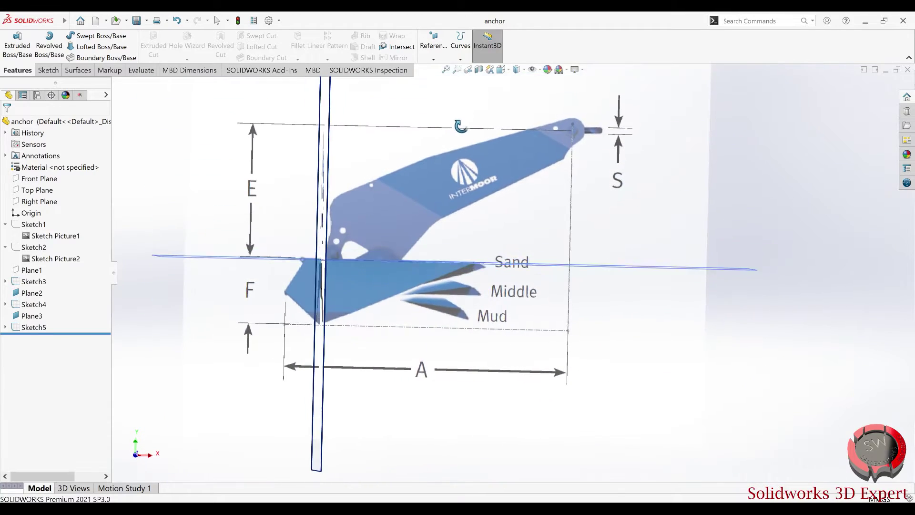
mouse_move(460, 126)
middle_down()
mouse_move(465, 351)
mouse_move(454, 339)
mouse_move(462, 234)
mouse_move(459, 337)
mouse_move(454, 317)
mouse_move(464, 239)
mouse_move(503, 442)
mouse_move(439, 395)
mouse_move(370, 376)
mouse_move(411, 382)
mouse_move(481, 240)
mouse_move(476, 302)
mouse_move(490, 405)
mouse_move(536, 270)
mouse_move(491, 258)
mouse_move(521, 117)
mouse_move(653, 265)
mouse_move(486, 229)
mouse_move(518, 284)
mouse_move(514, 307)
mouse_move(514, 105)
middle_up()
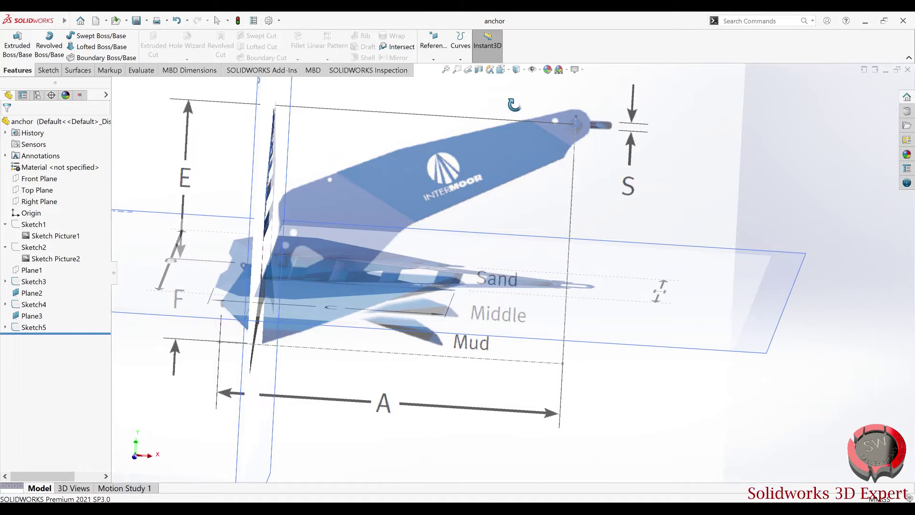
click(500, 70)
click(387, 340)
scroll(696, 257, down, 2)
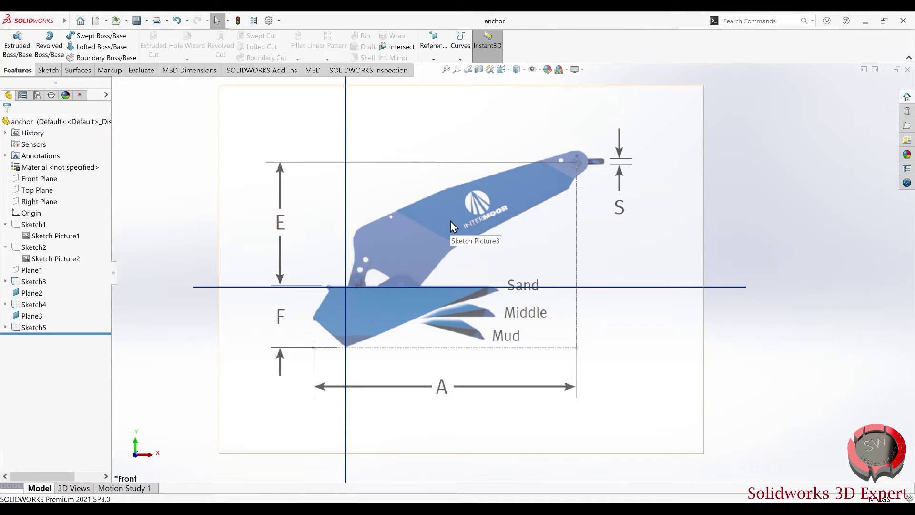
middle_drag(410, 212, 412, 363)
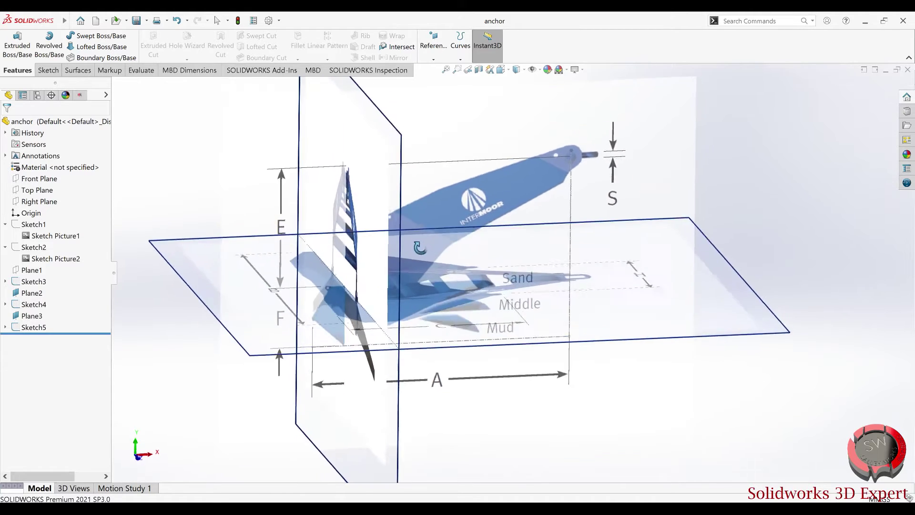
mouse_move(412, 364)
middle_down()
mouse_move(417, 424)
mouse_move(414, 208)
middle_up()
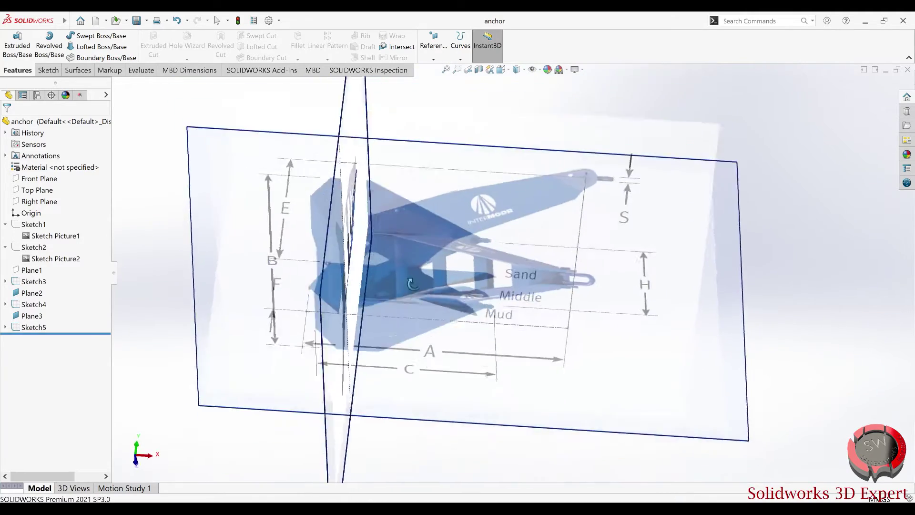
click(504, 73)
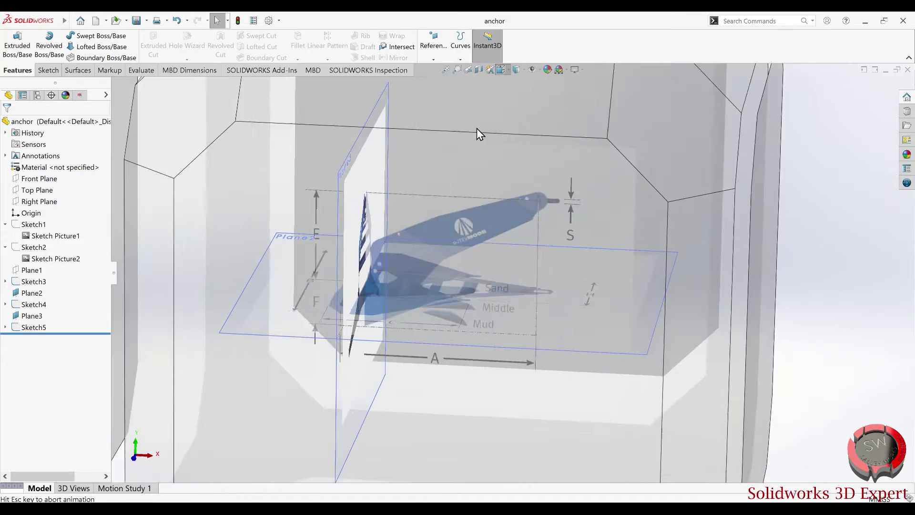
click(401, 354)
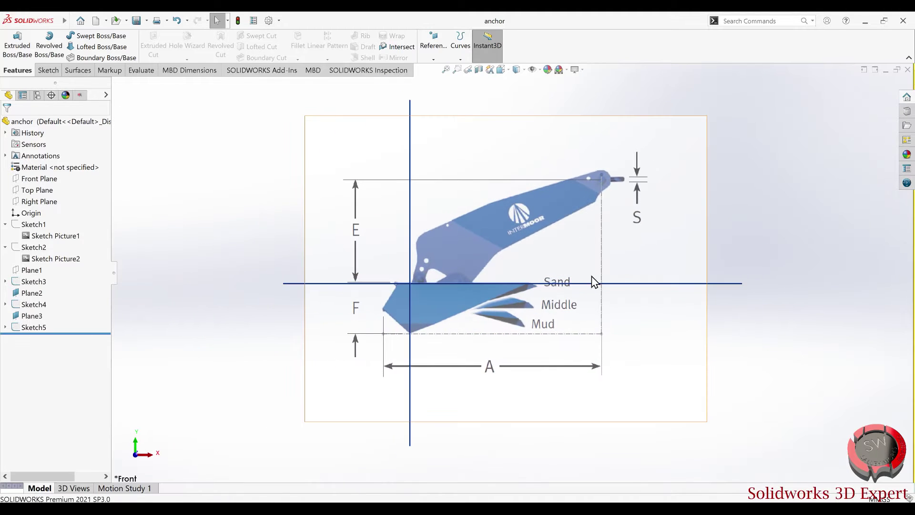
scroll(587, 273, down, 3)
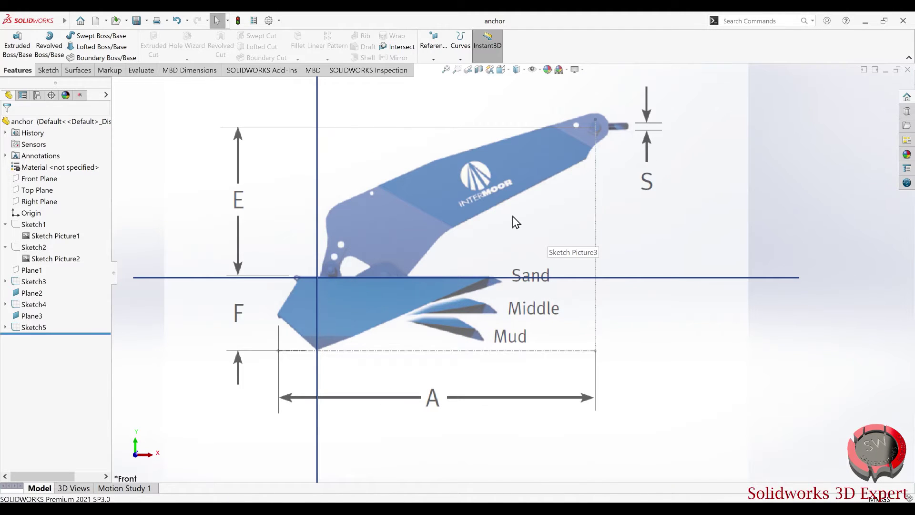
middle_drag(470, 197, 568, 344)
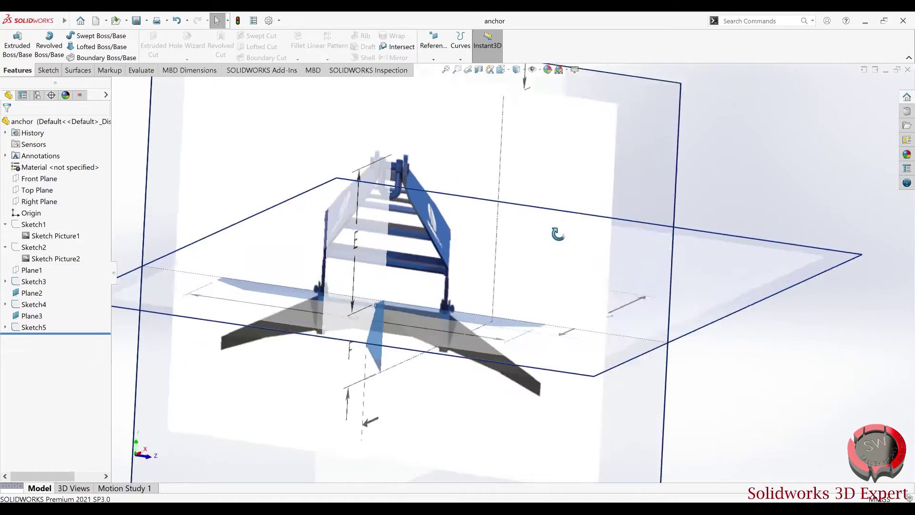
middle_drag(568, 345, 436, 259)
mouse_move(316, 274)
middle_down()
mouse_move(305, 192)
mouse_move(245, 122)
mouse_move(239, 245)
mouse_move(278, 188)
mouse_move(246, 132)
mouse_move(244, 345)
mouse_move(247, 130)
mouse_move(237, 348)
mouse_move(250, 136)
middle_up()
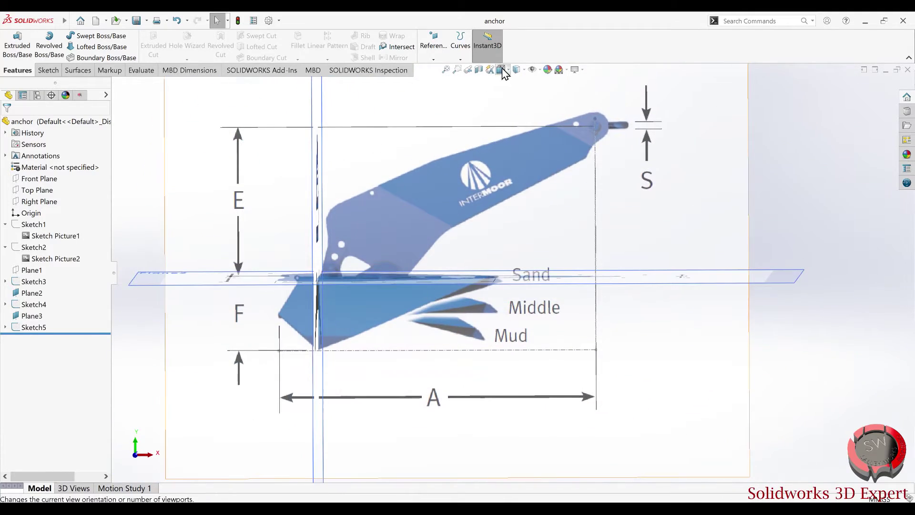
click(504, 74)
click(383, 330)
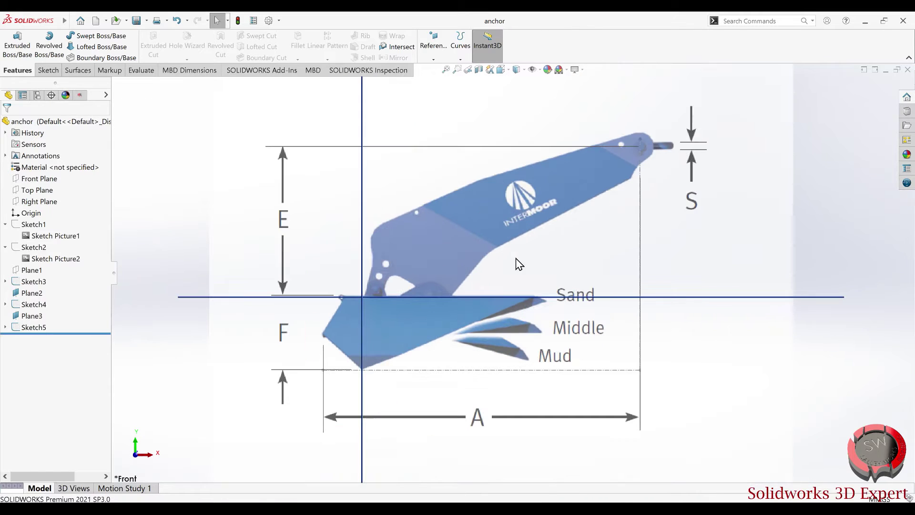
mouse_move(320, 258)
middle_down()
mouse_move(357, 343)
mouse_move(359, 399)
mouse_move(352, 385)
mouse_move(348, 435)
mouse_move(355, 449)
middle_up()
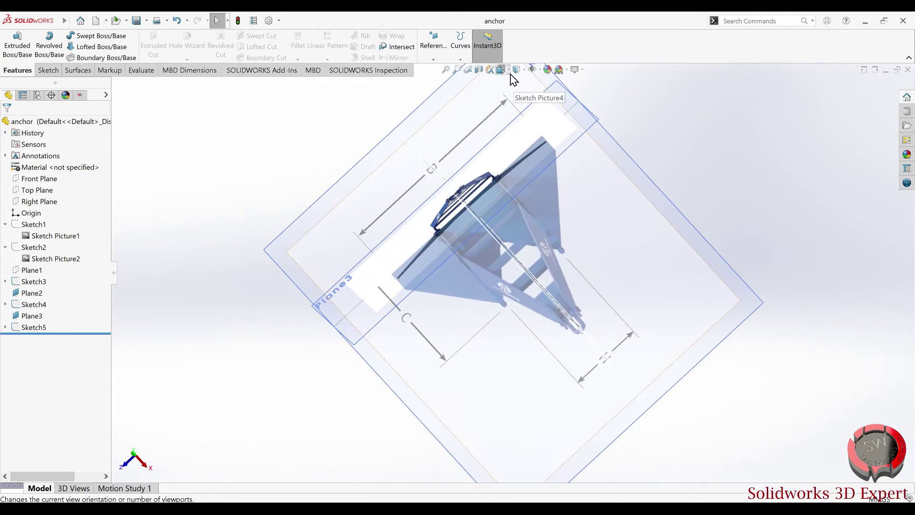
click(508, 71)
key(ctrl+8)
scroll(547, 242, down, 3)
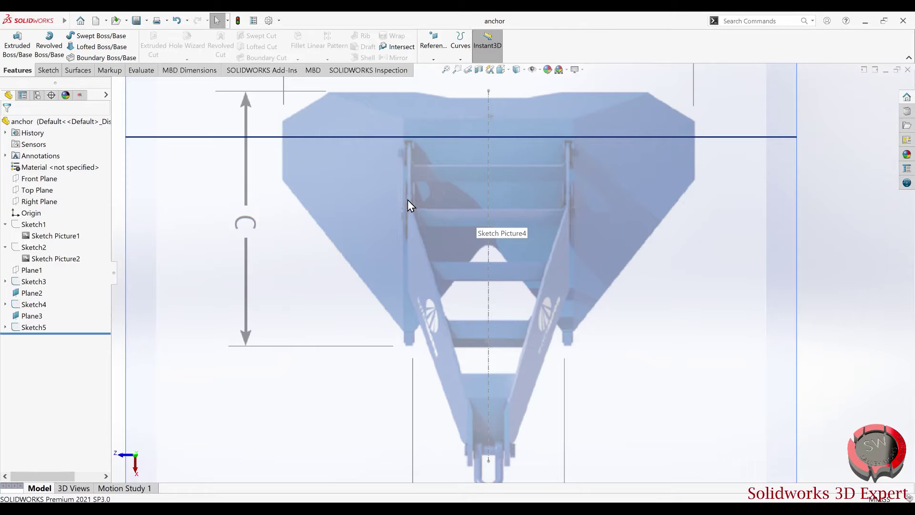
middle_drag(381, 348, 421, 317)
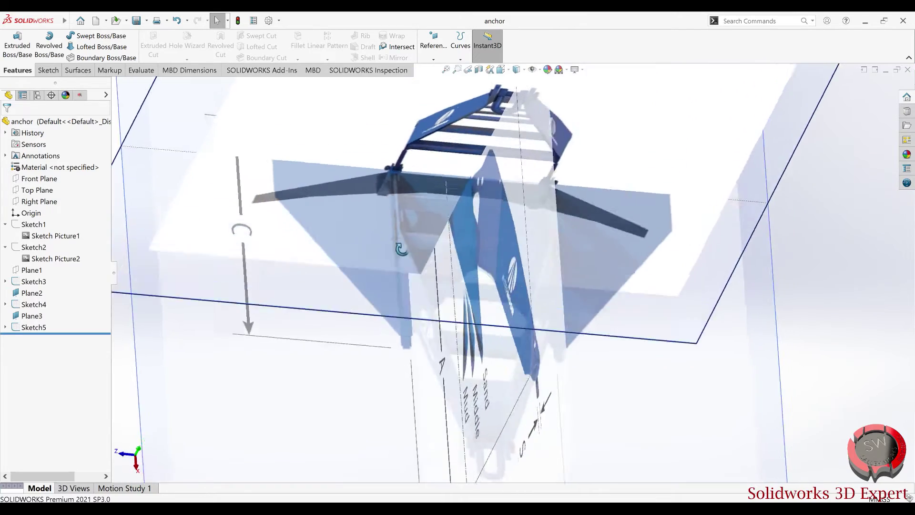
key(ctrl+7)
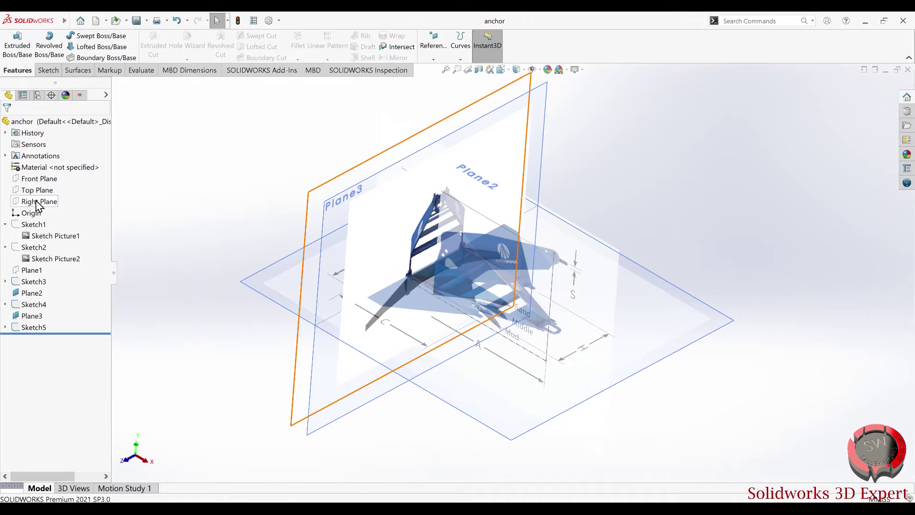
click(40, 179)
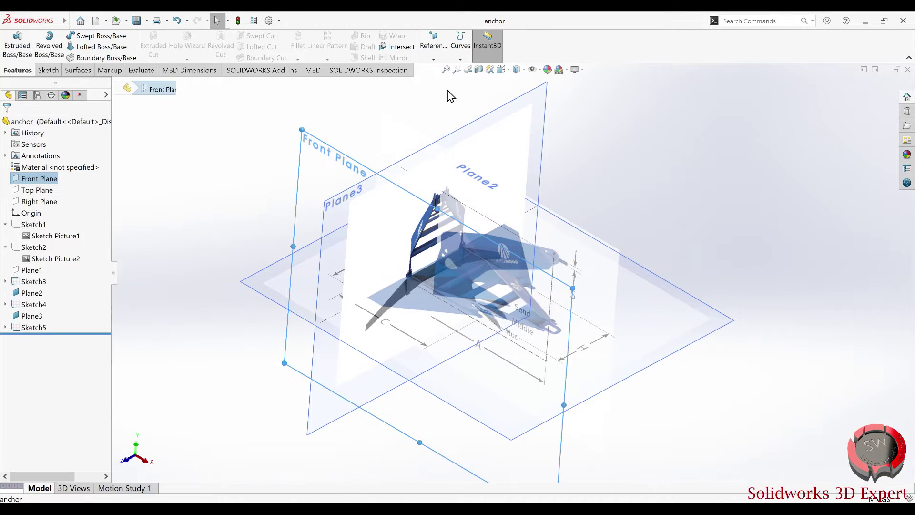
Start a new reference plane from the Front Plane and view it head-on
middle_drag(476, 98, 463, 115)
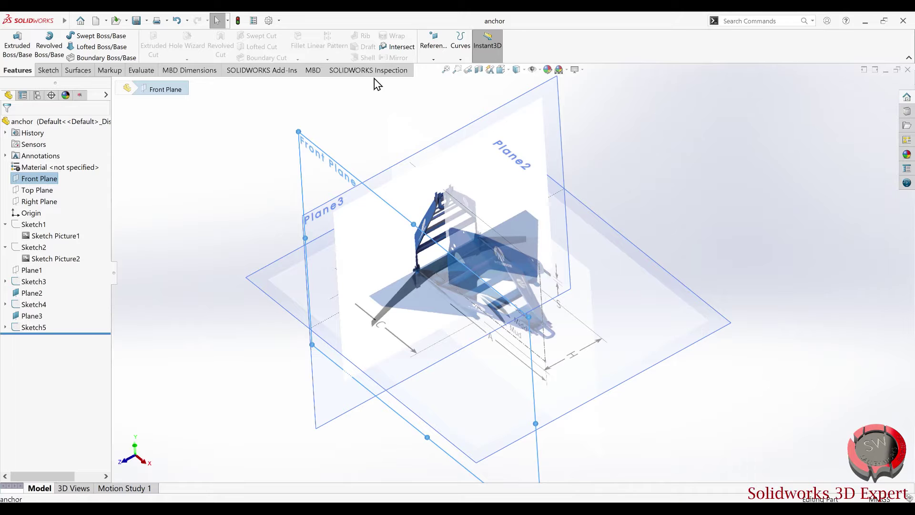
click(433, 47)
click(441, 68)
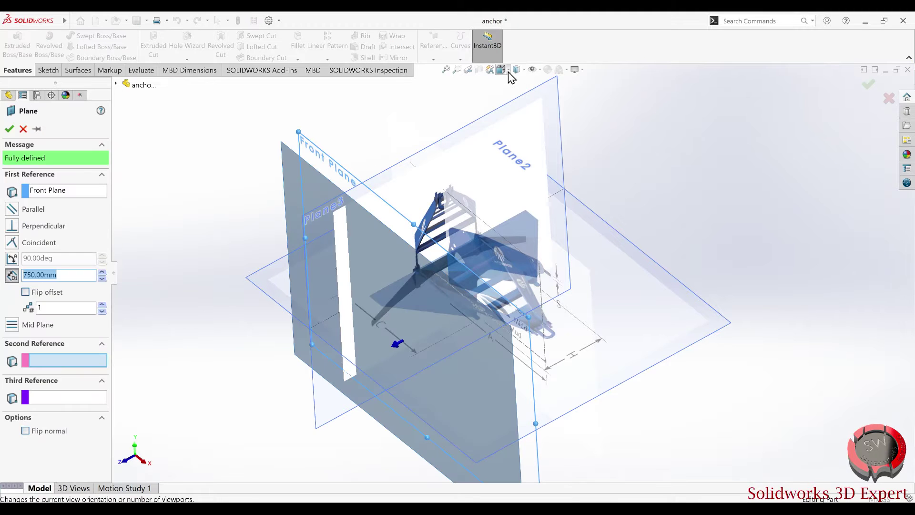
click(502, 69)
click(377, 267)
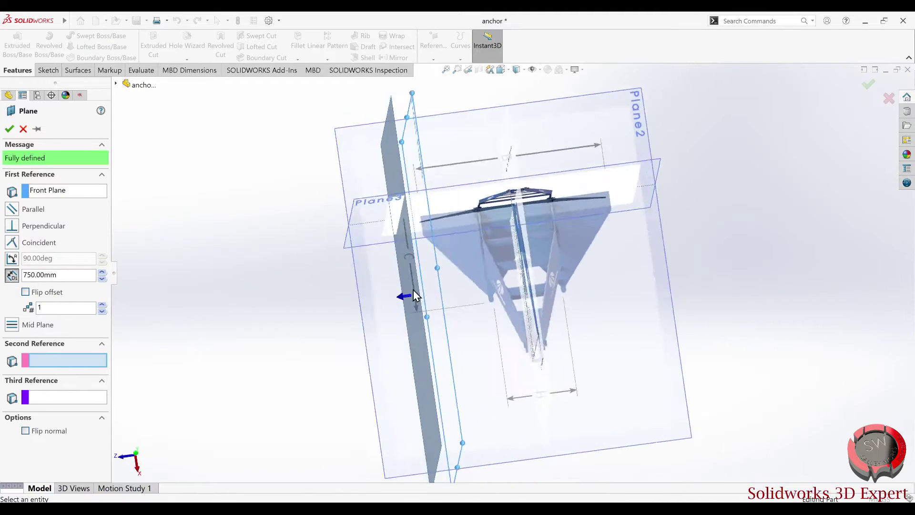
scroll(524, 214, down, 3)
scroll(453, 239, up, 3)
scroll(400, 181, down, 1)
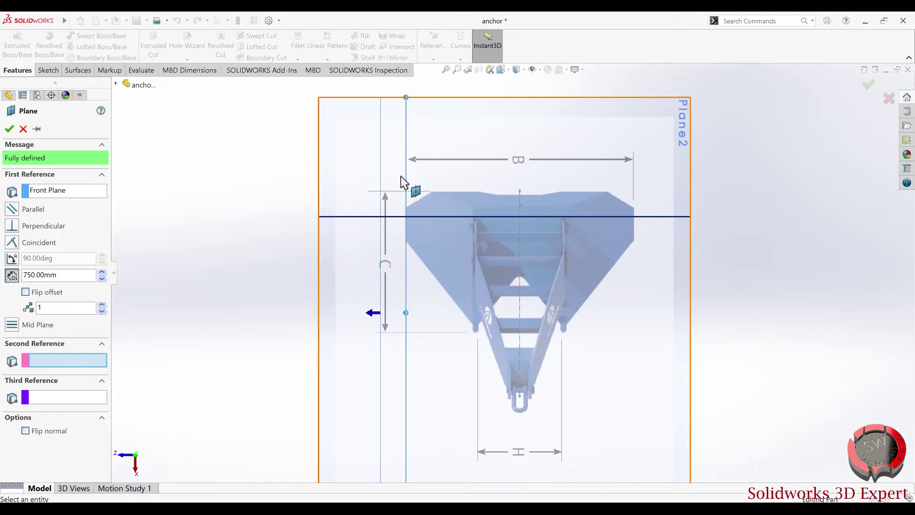
scroll(506, 251, down, 2)
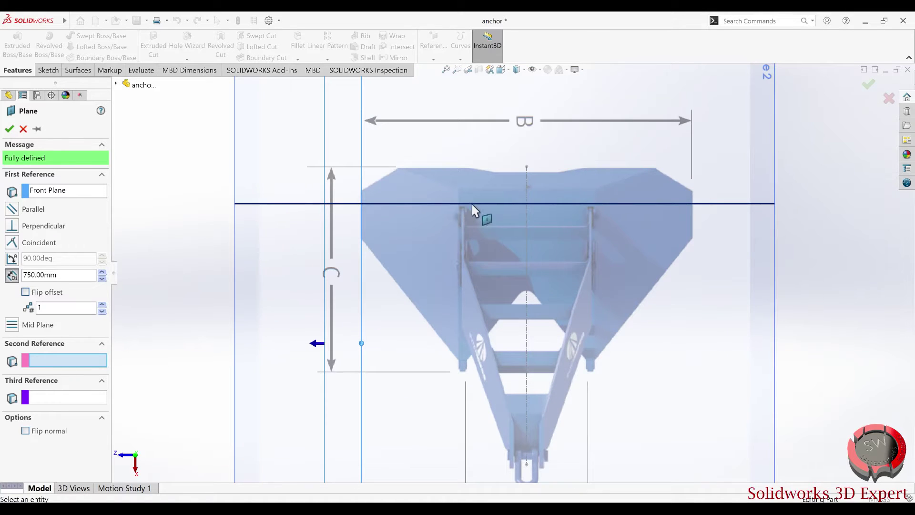
Adjust the new plane's offset down, applying a 1 m distance
click(102, 271)
click(101, 279)
click(101, 279)
click(101, 278)
click(102, 278)
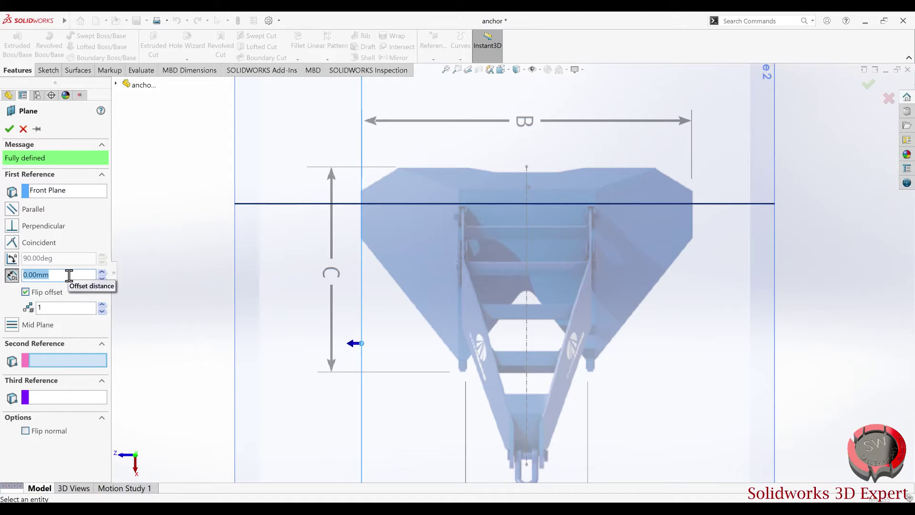
text(1m)
key(Return)
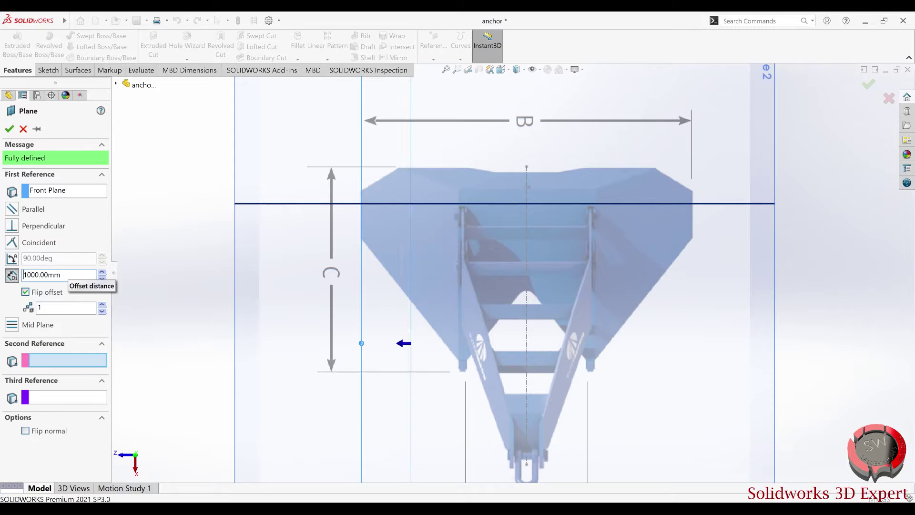
Raise the offset to 2000 mm on the flipped side and accept Plane4
click(102, 272)
click(102, 272)
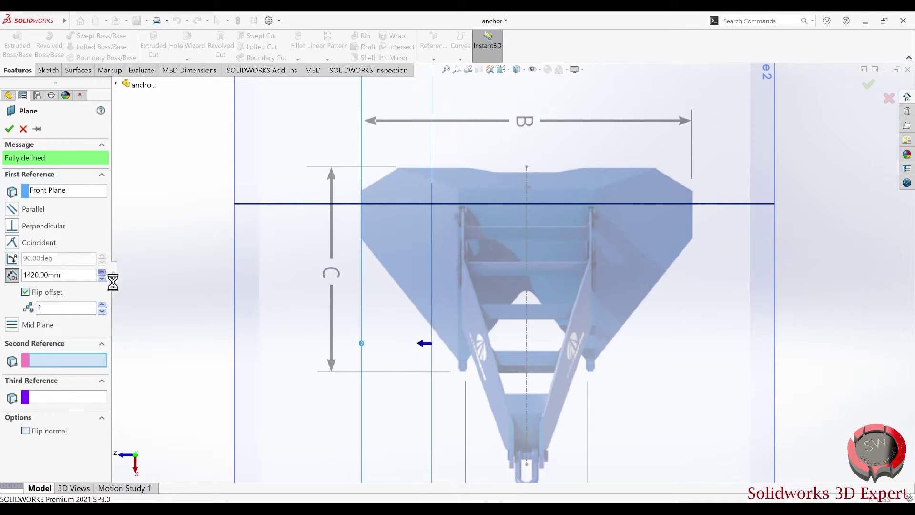
click(102, 271)
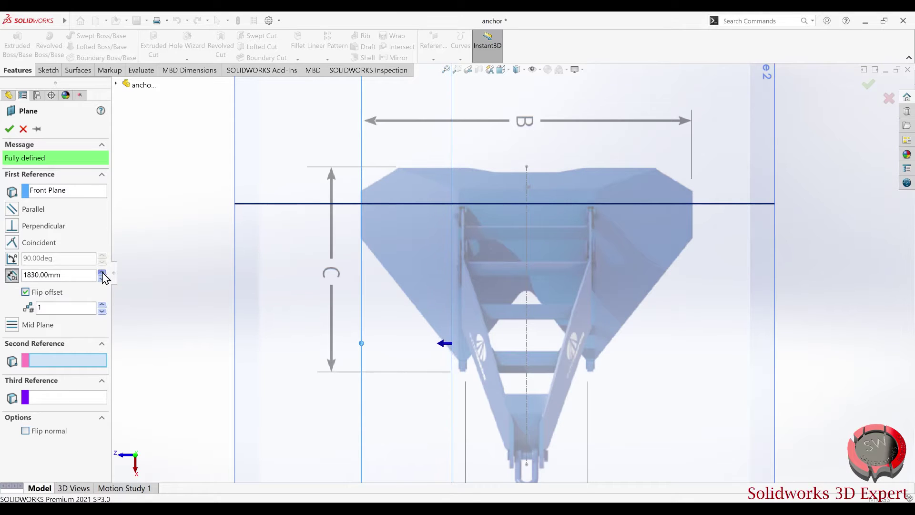
click(102, 273)
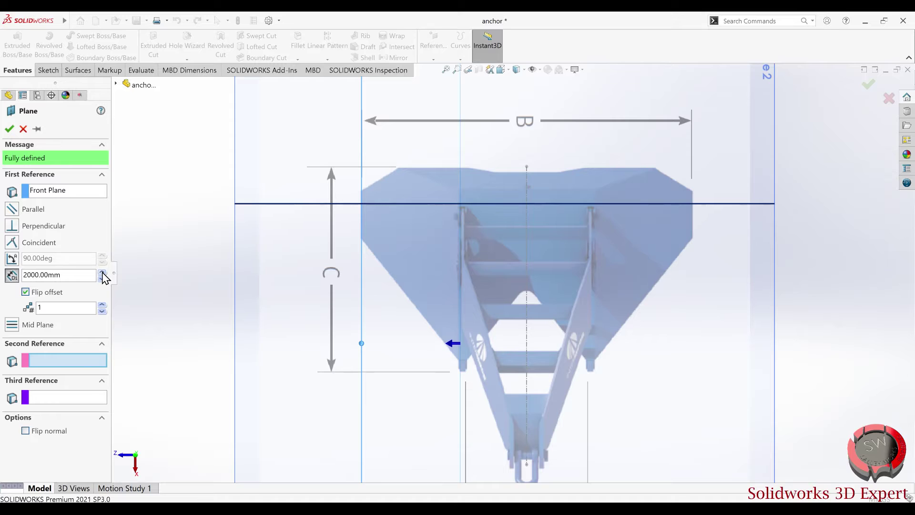
click(9, 129)
mouse_move(422, 364)
middle_down()
mouse_move(537, 213)
mouse_move(504, 147)
middle_up()
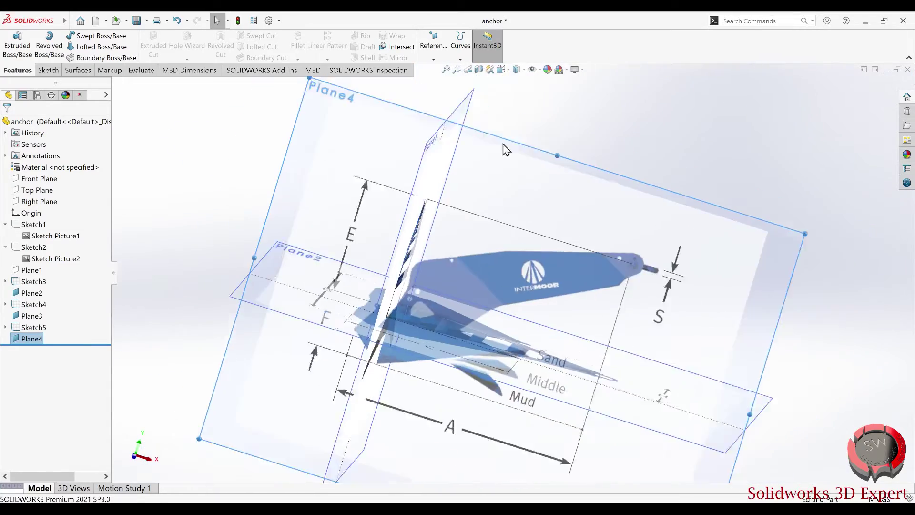
Orbit and reorient the view around Plane4 and the anchor picture
click(502, 69)
click(412, 348)
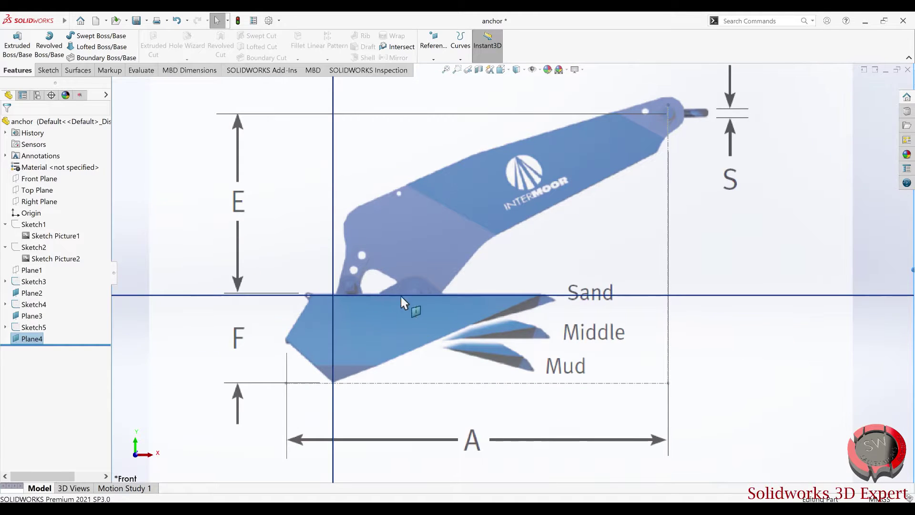
scroll(402, 296, down, 2)
mouse_move(451, 187)
middle_down()
mouse_move(450, 389)
mouse_move(453, 167)
mouse_move(416, 196)
middle_up()
click(502, 69)
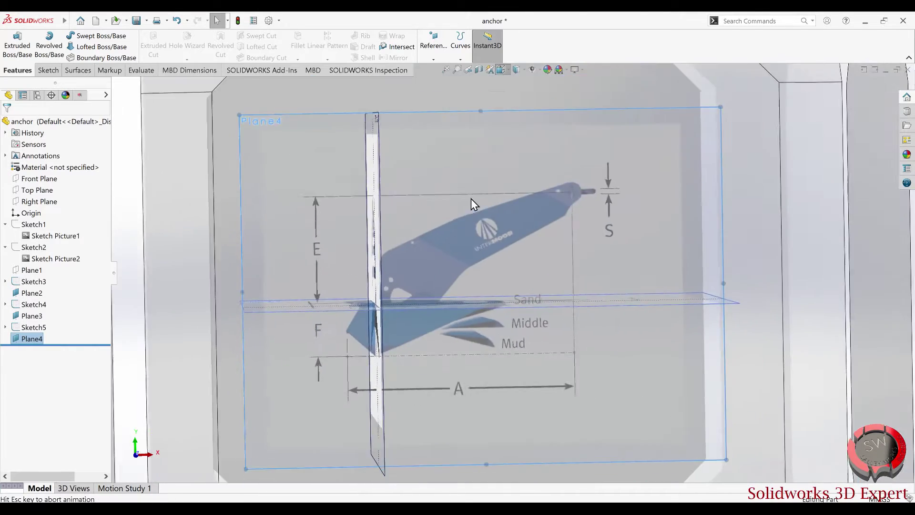
scroll(477, 297, down, 5)
scroll(517, 286, up, 3)
scroll(513, 253, down, 5)
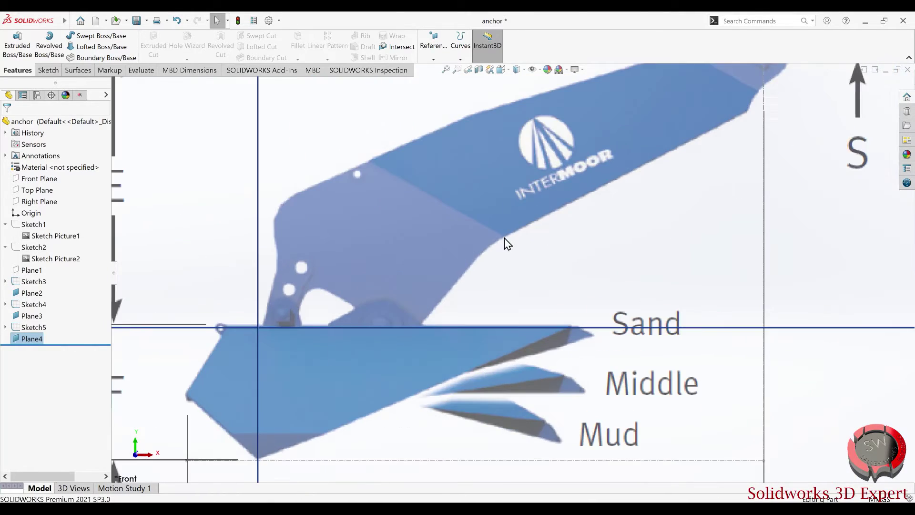
middle_drag(301, 214, 281, 432)
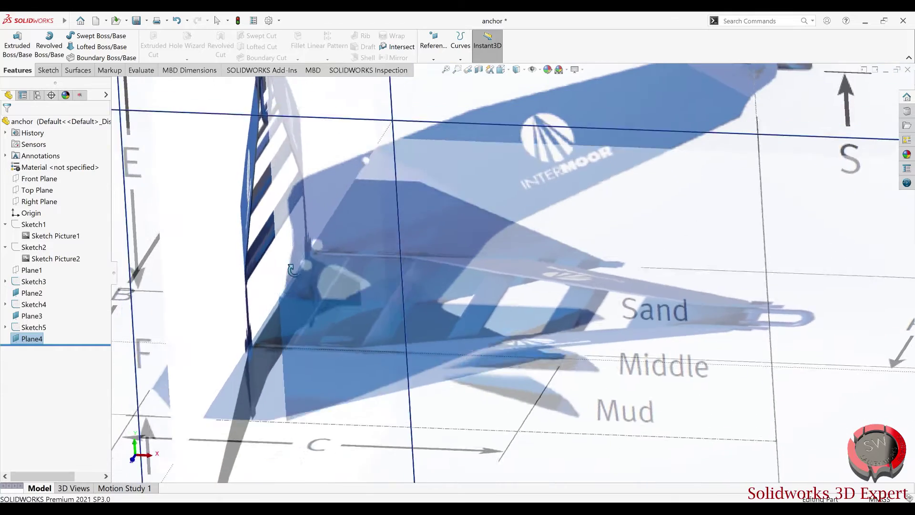
middle_drag(281, 433, 488, 76)
Look normal to Plane4, zoom onto the anchor picture and begin Sketch6
click(501, 70)
click(495, 113)
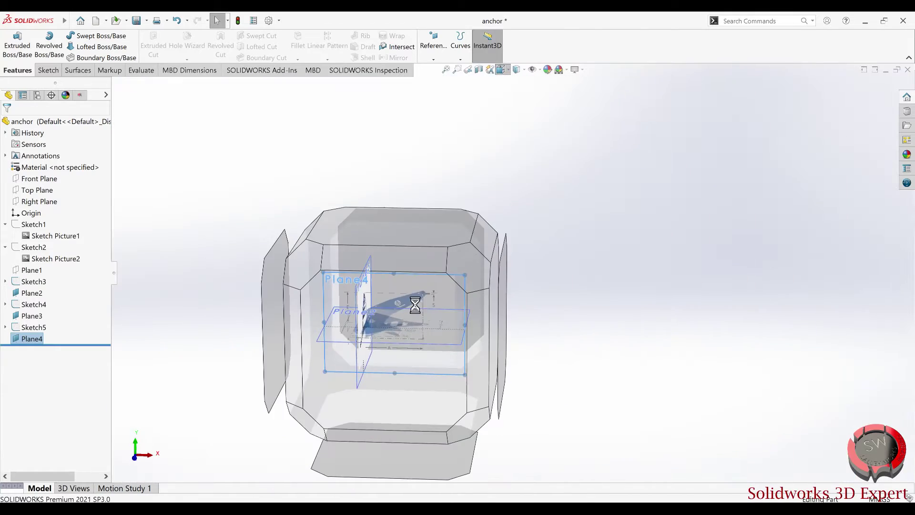
scroll(463, 281, down, 3)
scroll(465, 260, down, 2)
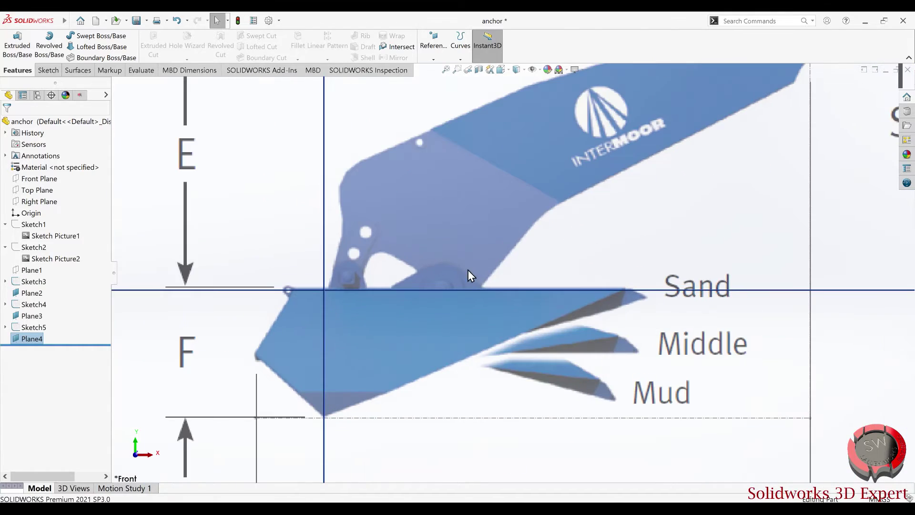
click(48, 70)
click(13, 45)
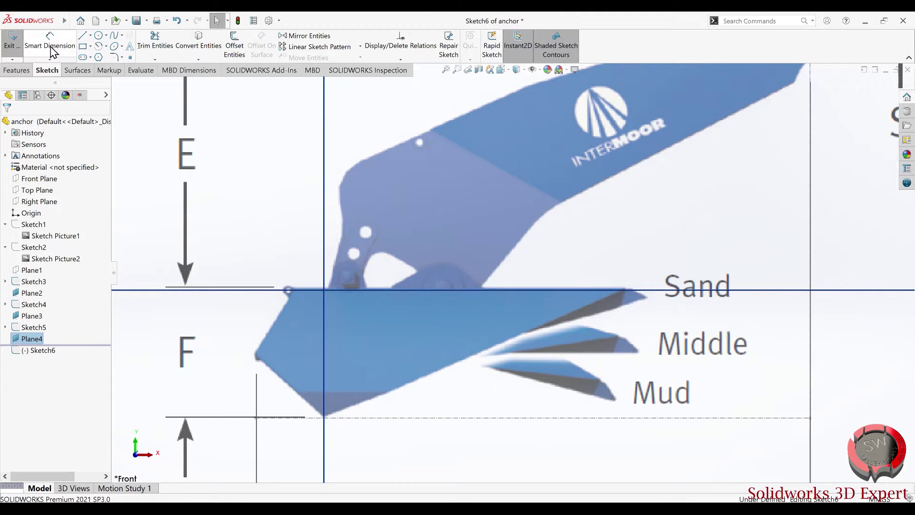
Trace the straight fluke edges, make the bottom line horizontal and adjust a corner
click(83, 36)
scroll(443, 176, down, 3)
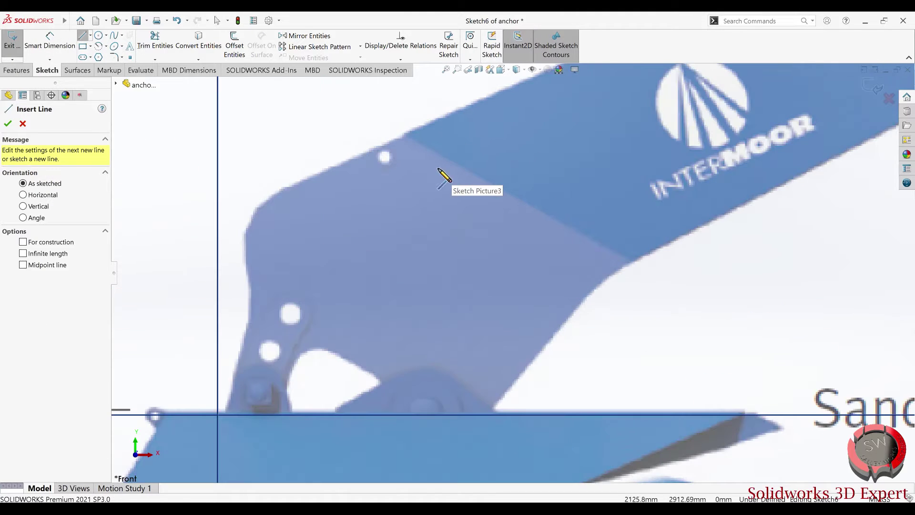
click(403, 137)
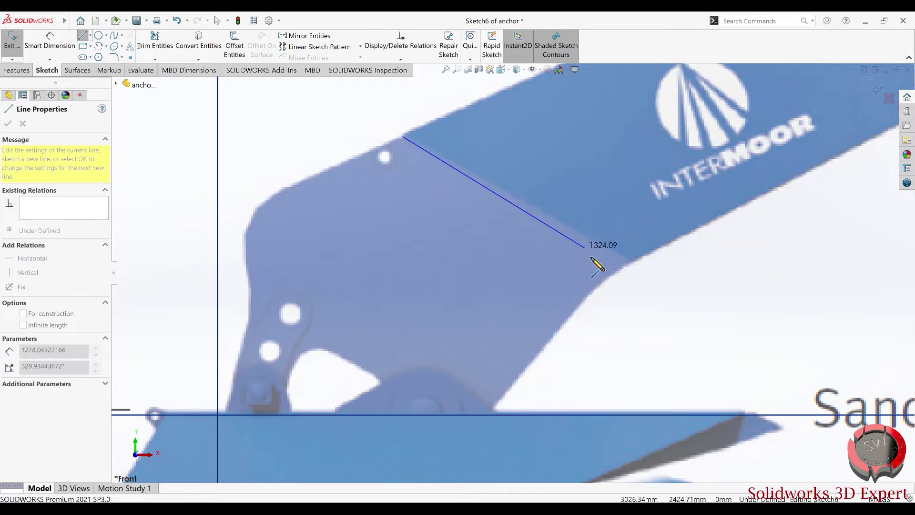
click(630, 262)
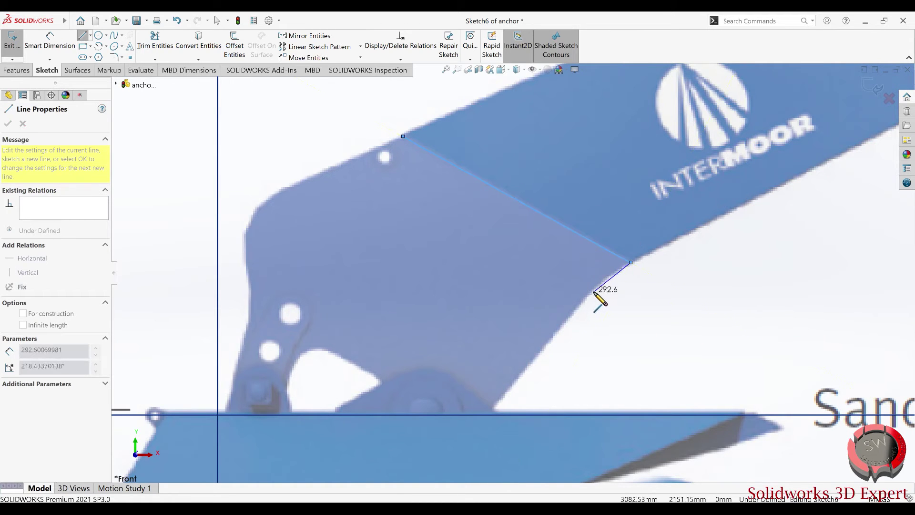
click(593, 290)
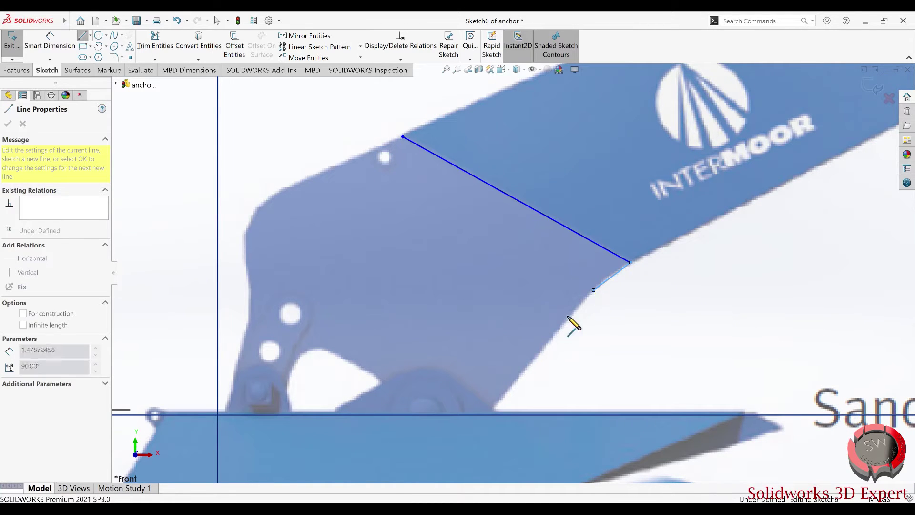
click(490, 411)
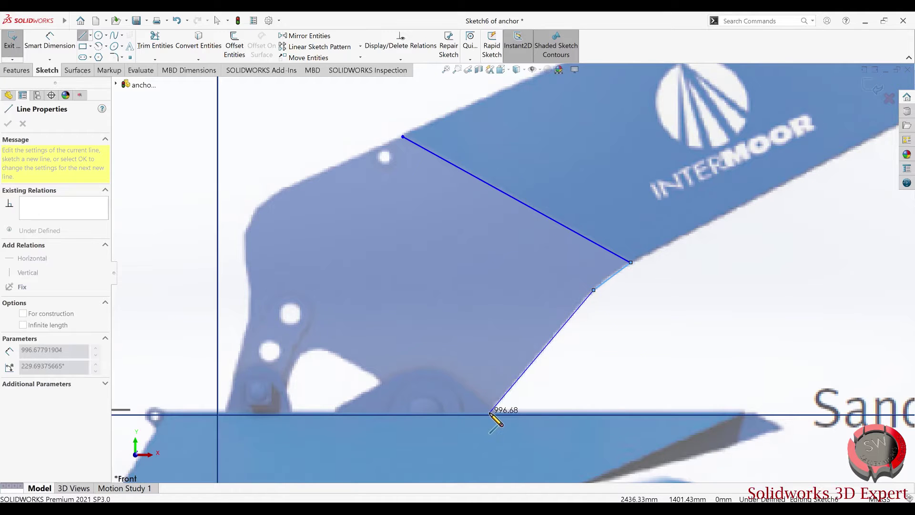
click(226, 413)
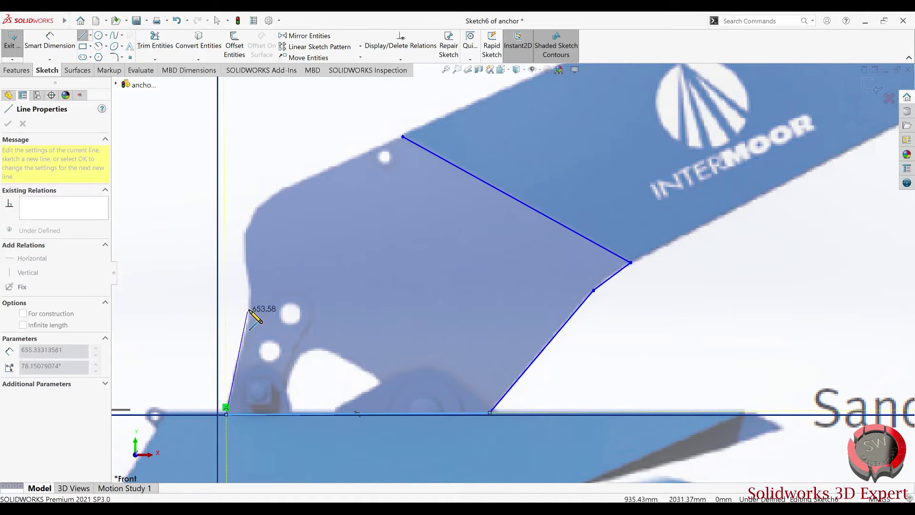
key(Escape)
key(Escape)
click(383, 414)
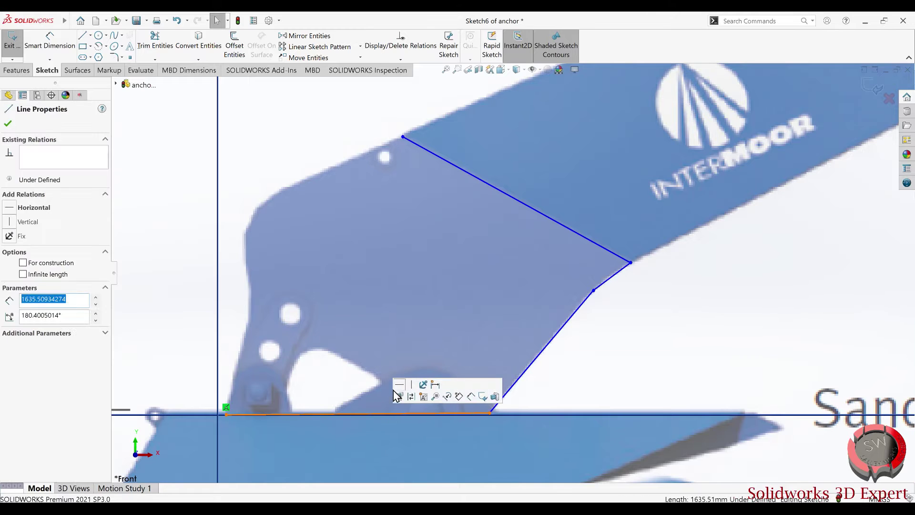
click(399, 384)
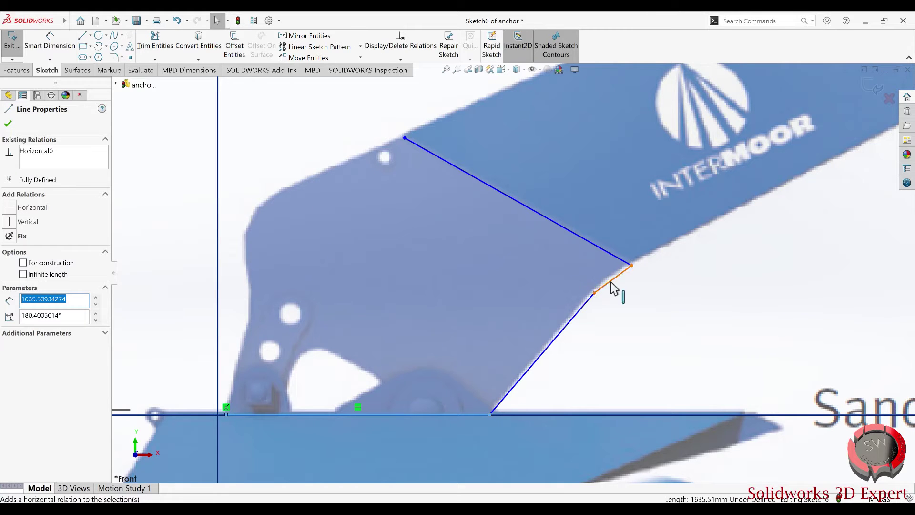
drag(594, 293, 592, 292)
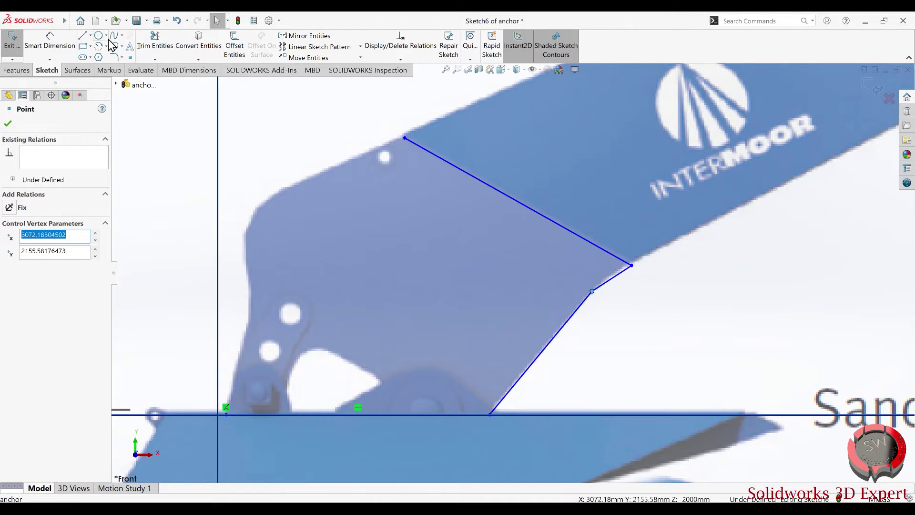
Draw a spline along the curved left edge from the top corner to the bottom corner
click(404, 139)
click(291, 185)
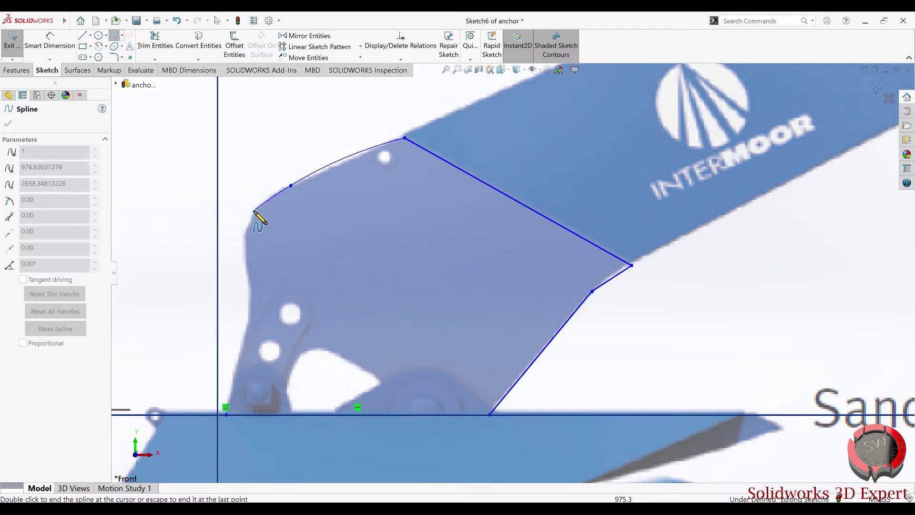
click(246, 236)
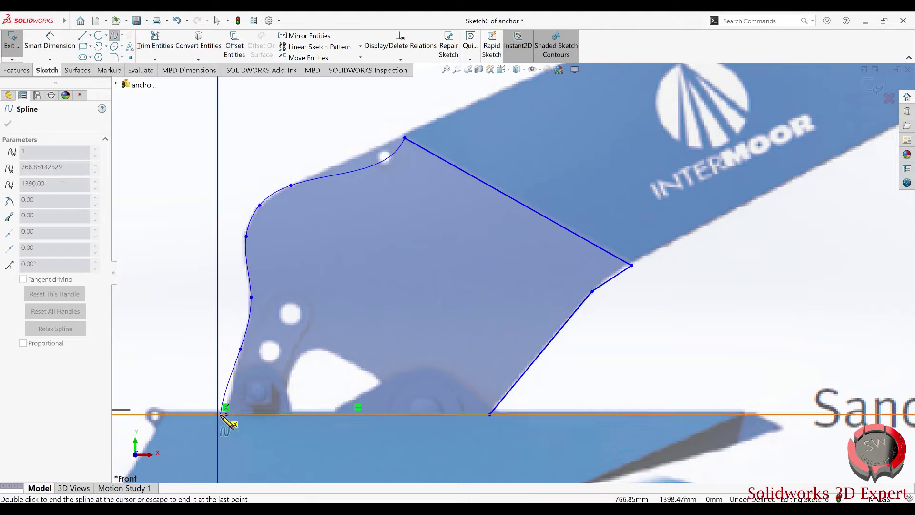
click(226, 410)
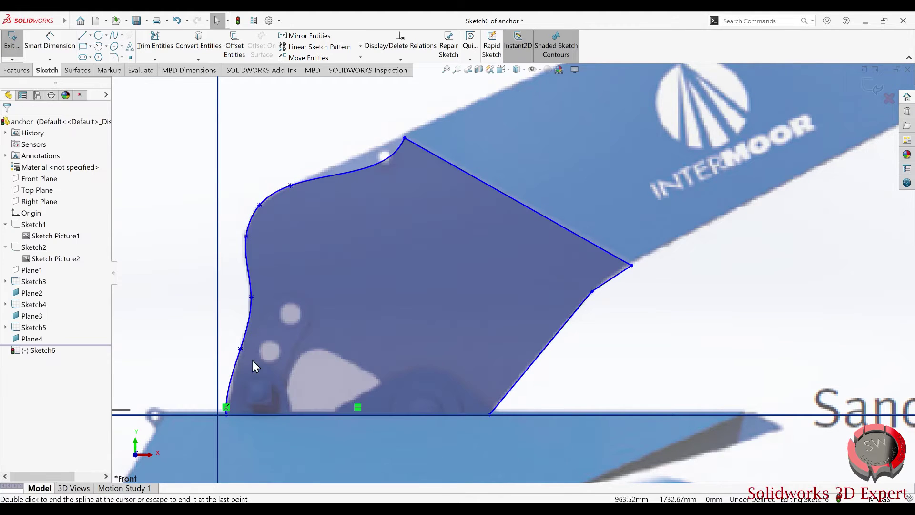
scroll(252, 360, down, 3)
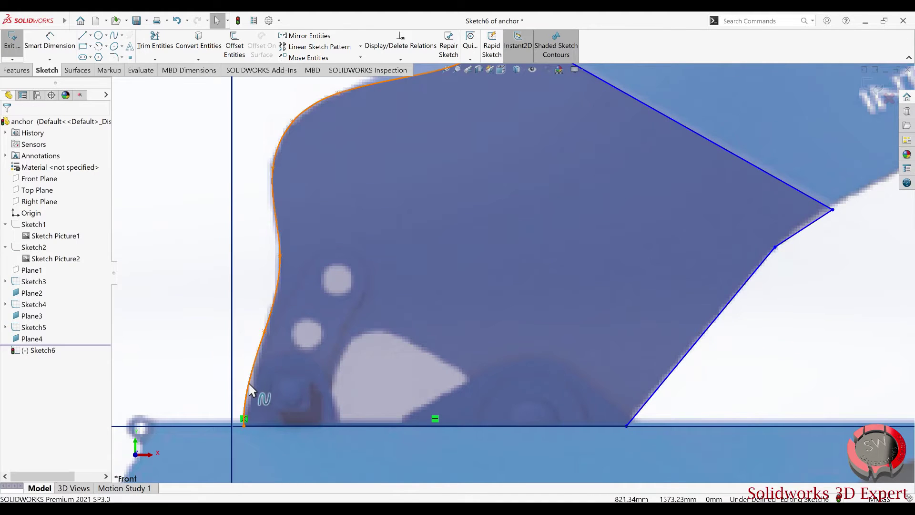
Reshape the spline at its bottom and top ends to follow the picture
click(249, 384)
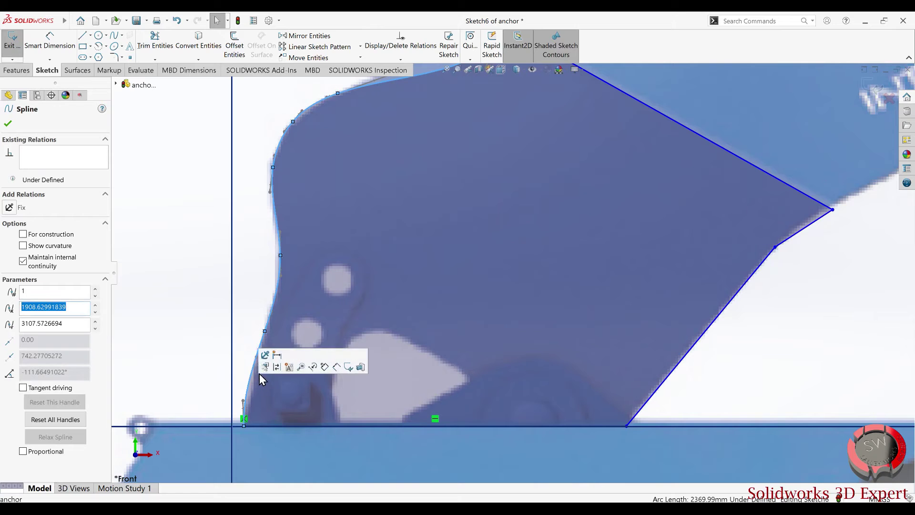
click(241, 401)
drag(242, 400, 250, 396)
scroll(431, 192, up, 3)
scroll(431, 166, down, 2)
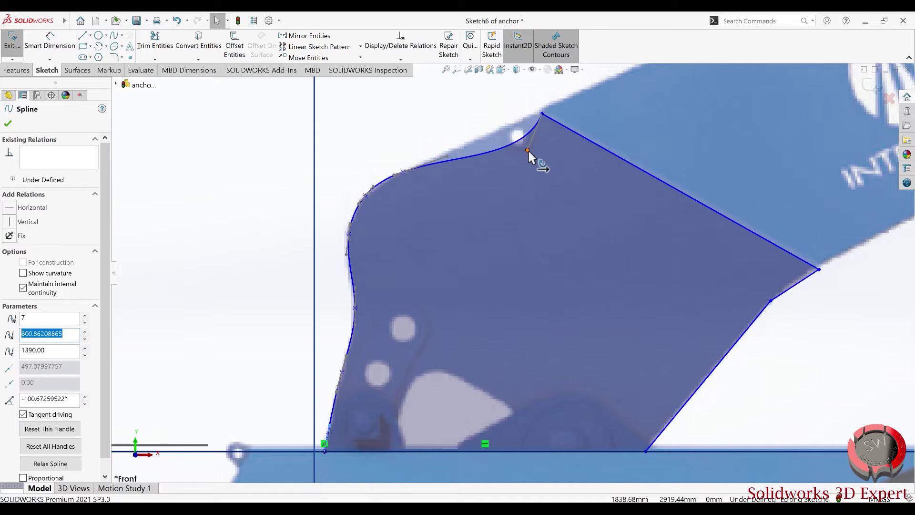
drag(527, 148, 514, 126)
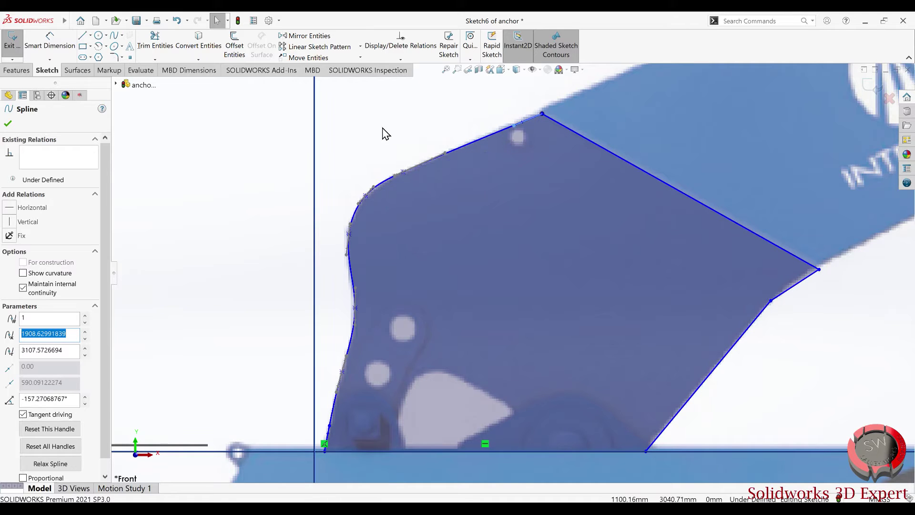
key(Escape)
scroll(512, 272, up, 4)
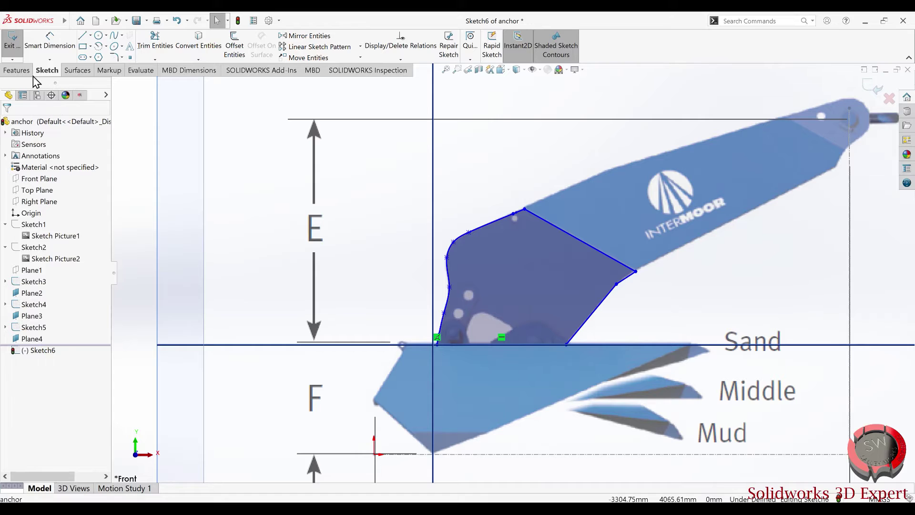
click(18, 70)
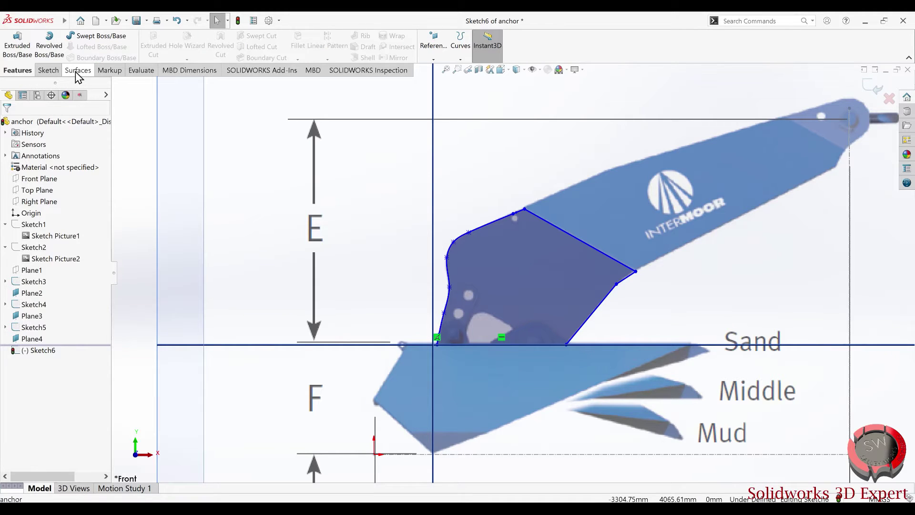
Fill the Sketch6 outline with planar surface Surface-Plane1 and orbit to inspect it
click(76, 72)
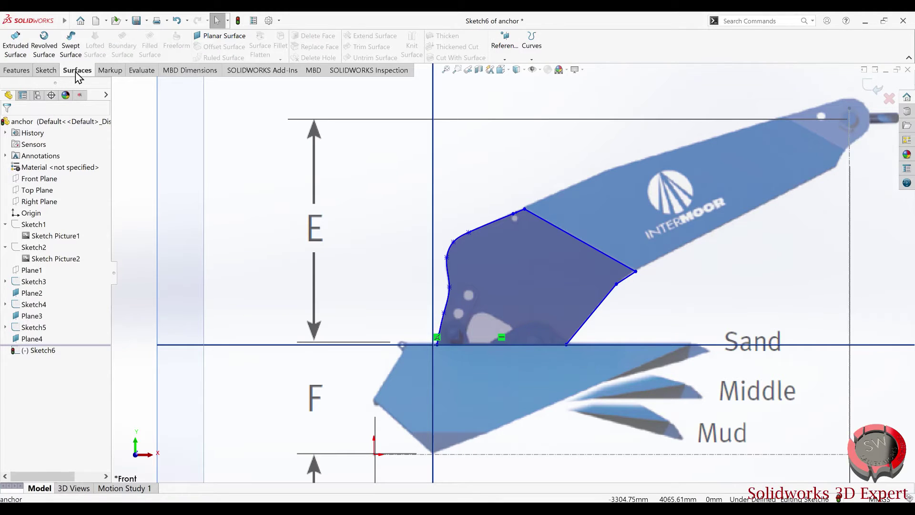
click(220, 36)
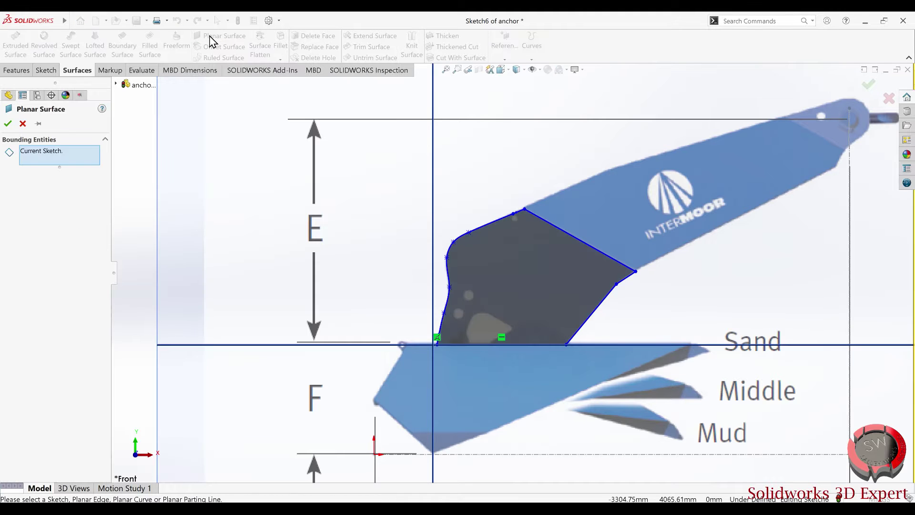
click(10, 127)
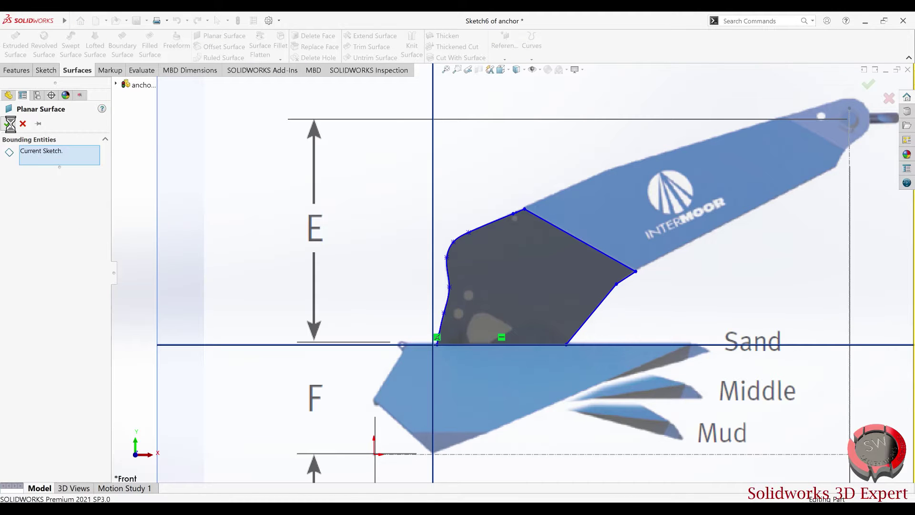
mouse_move(479, 256)
middle_down()
mouse_move(419, 270)
mouse_move(400, 302)
mouse_move(398, 368)
mouse_move(403, 298)
mouse_move(551, 280)
mouse_move(555, 257)
mouse_move(610, 170)
mouse_move(617, 410)
mouse_move(625, 333)
mouse_move(663, 233)
mouse_move(615, 262)
mouse_move(542, 280)
mouse_move(575, 393)
mouse_move(461, 388)
middle_up()
scroll(551, 280, up, 5)
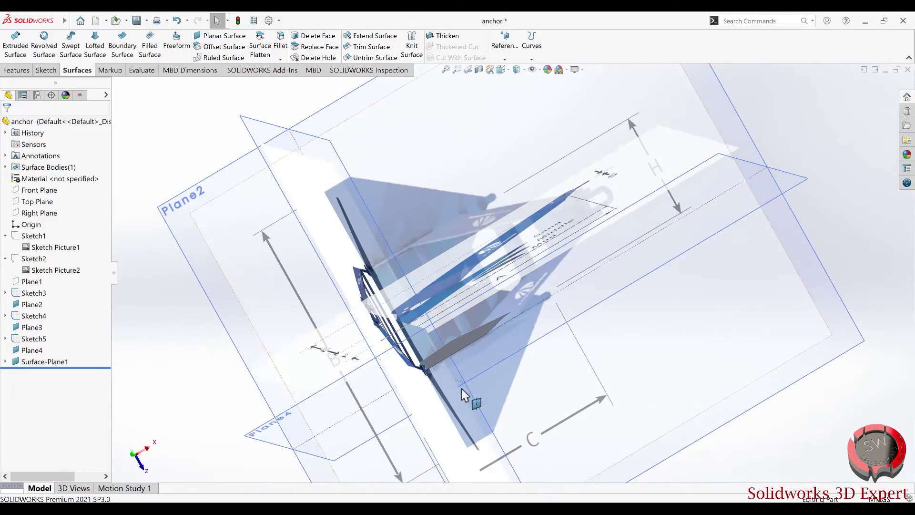
mouse_move(498, 276)
middle_down()
mouse_move(415, 214)
mouse_move(448, 340)
middle_up()
click(501, 70)
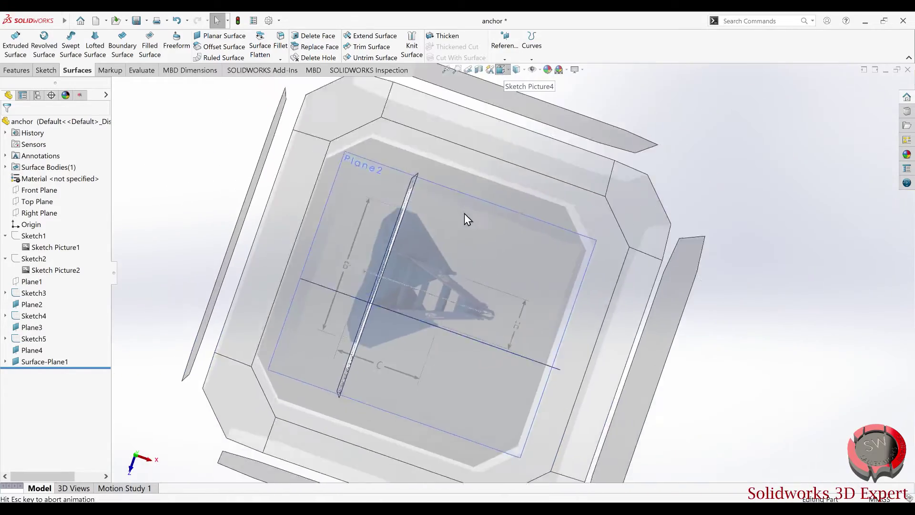
click(431, 263)
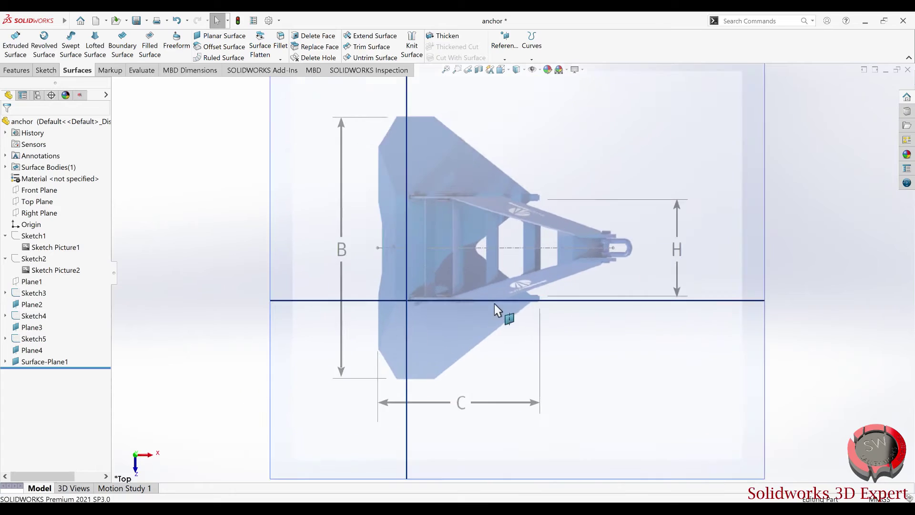
scroll(560, 309, down, 2)
mouse_move(512, 317)
middle_down()
mouse_move(498, 152)
mouse_move(500, 435)
mouse_move(491, 213)
mouse_move(496, 414)
mouse_move(499, 396)
mouse_move(507, 429)
middle_up()
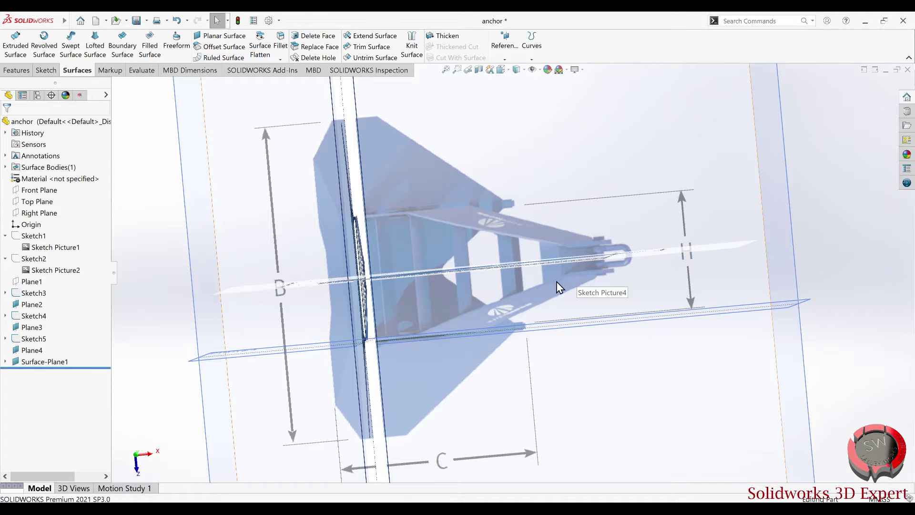
mouse_move(509, 347)
middle_down()
mouse_move(495, 210)
mouse_move(493, 219)
mouse_move(524, 178)
mouse_move(497, 180)
mouse_move(496, 333)
mouse_move(591, 316)
middle_up()
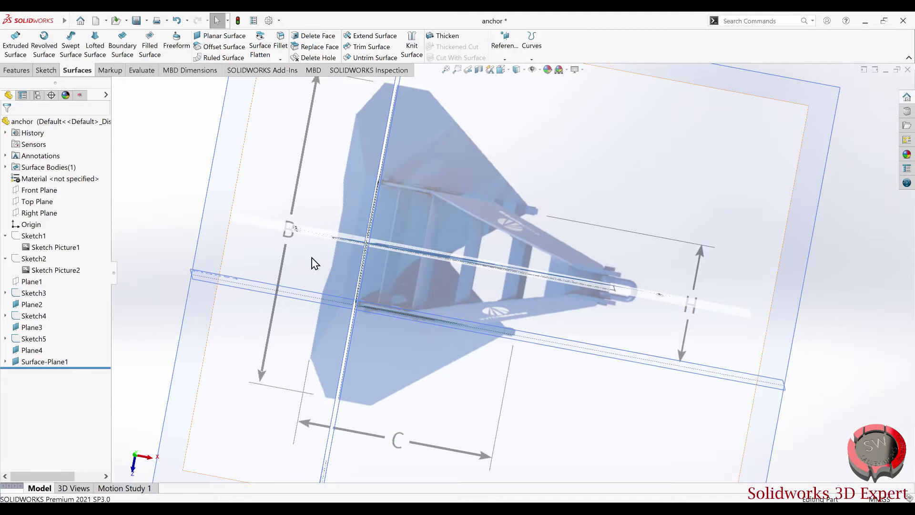
key(f)
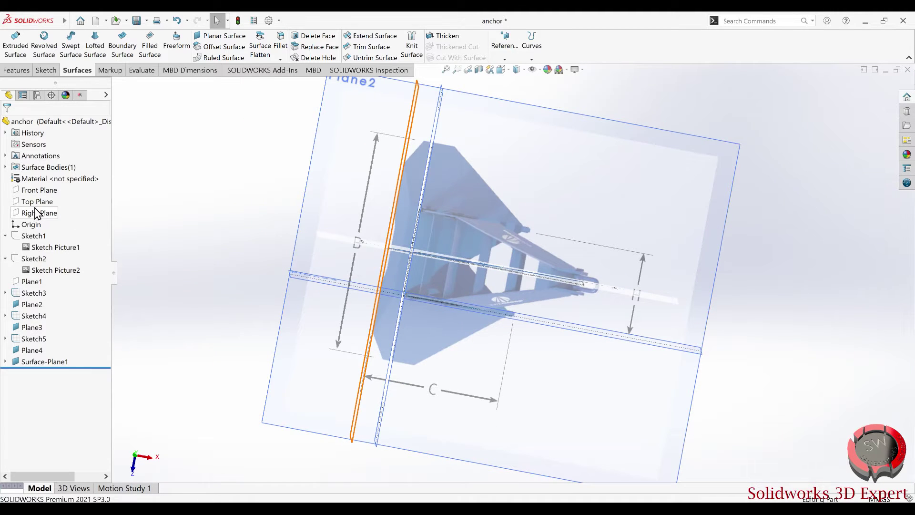
Create Plane5 offset 2990 mm from the Front Plane, with the offset direction flipped
click(38, 190)
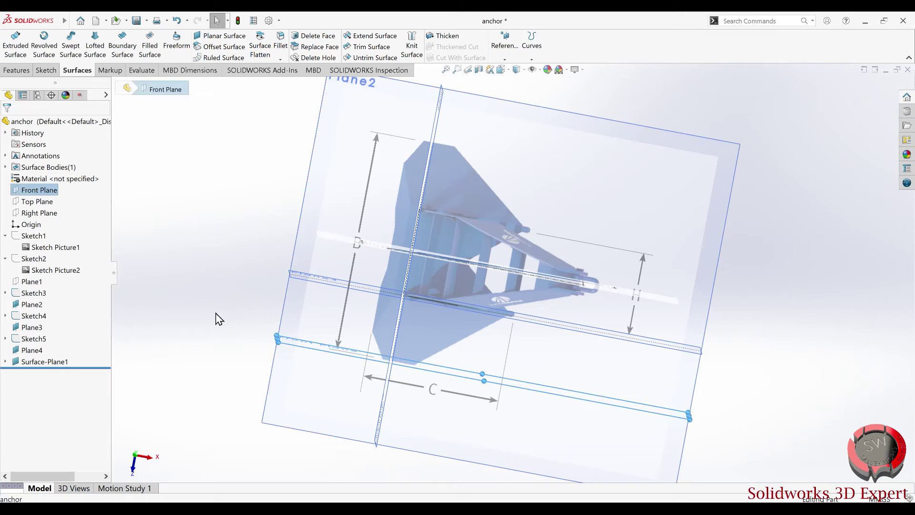
middle_drag(218, 319, 314, 204)
click(505, 59)
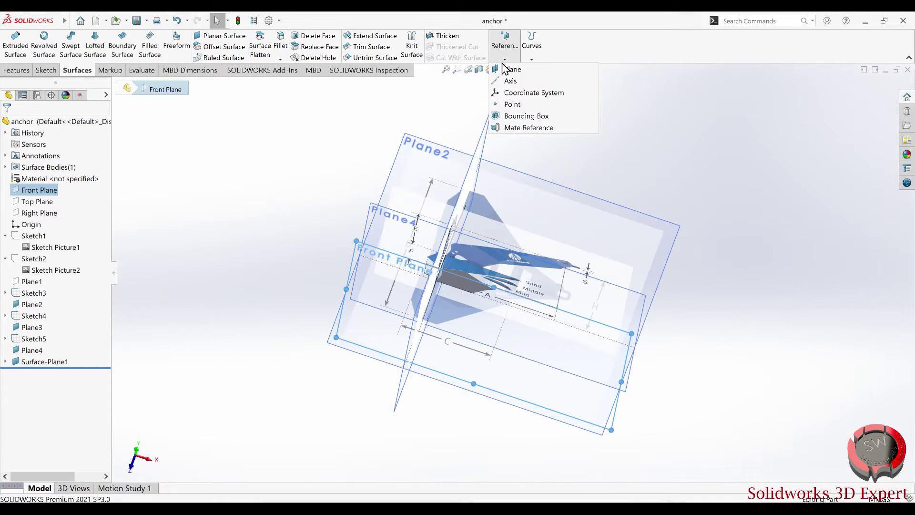
mouse_move(472, 266)
middle_down()
mouse_move(495, 284)
mouse_move(425, 307)
middle_up()
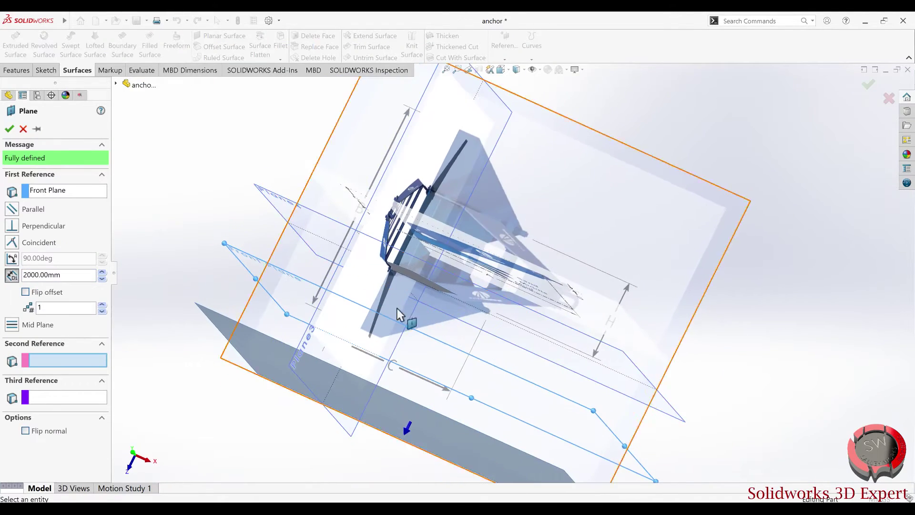
click(30, 292)
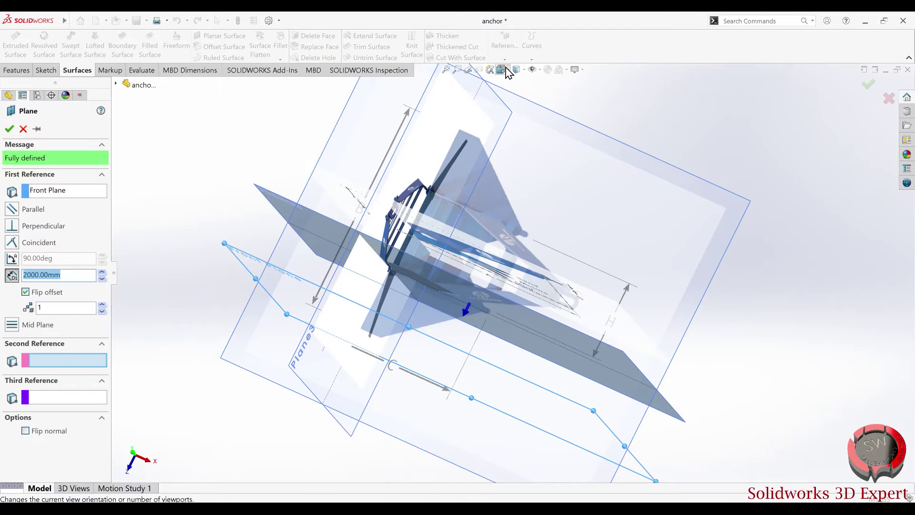
click(502, 69)
click(473, 359)
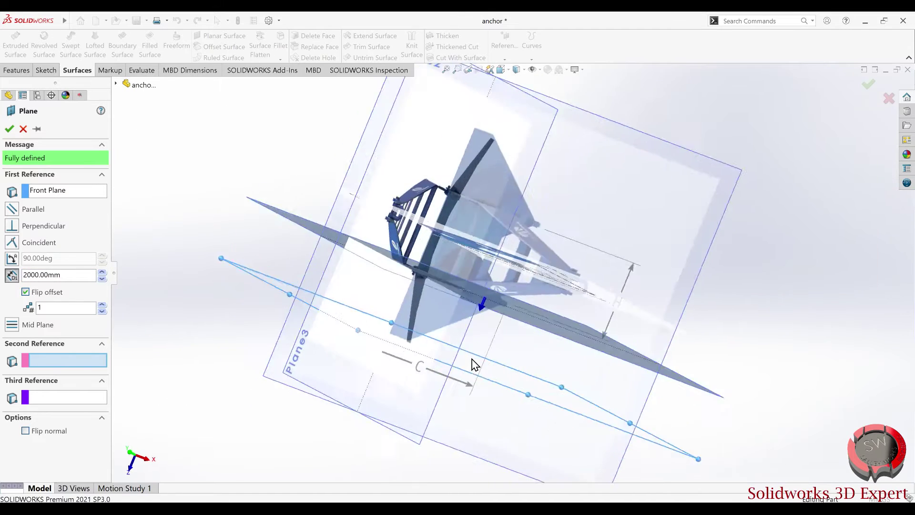
scroll(450, 280, down, 5)
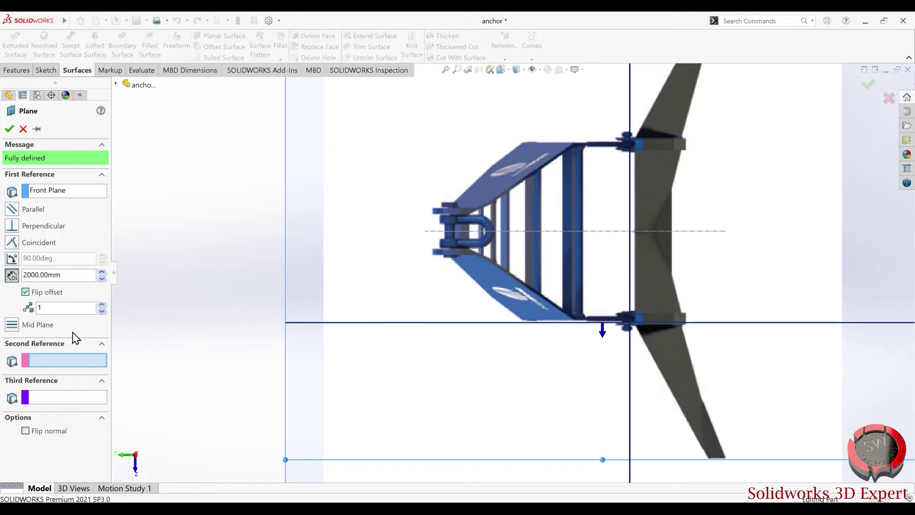
drag(101, 274, 101, 274)
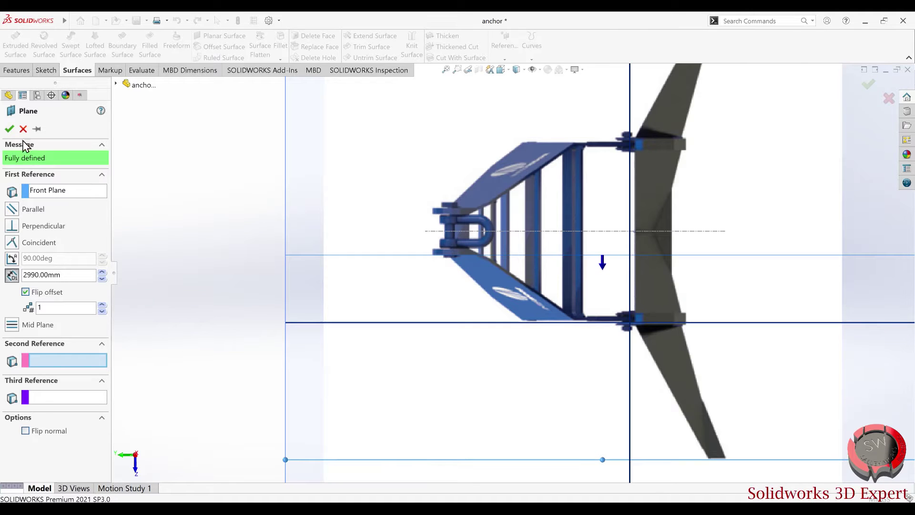
scroll(460, 269, down, 2)
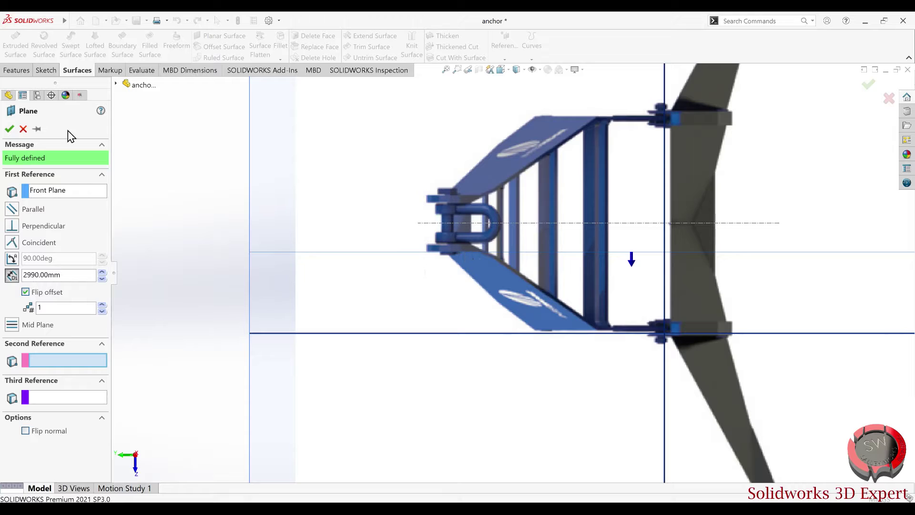
click(9, 129)
scroll(424, 247, up, 3)
mouse_move(488, 303)
middle_down()
mouse_move(503, 311)
mouse_move(548, 110)
middle_up()
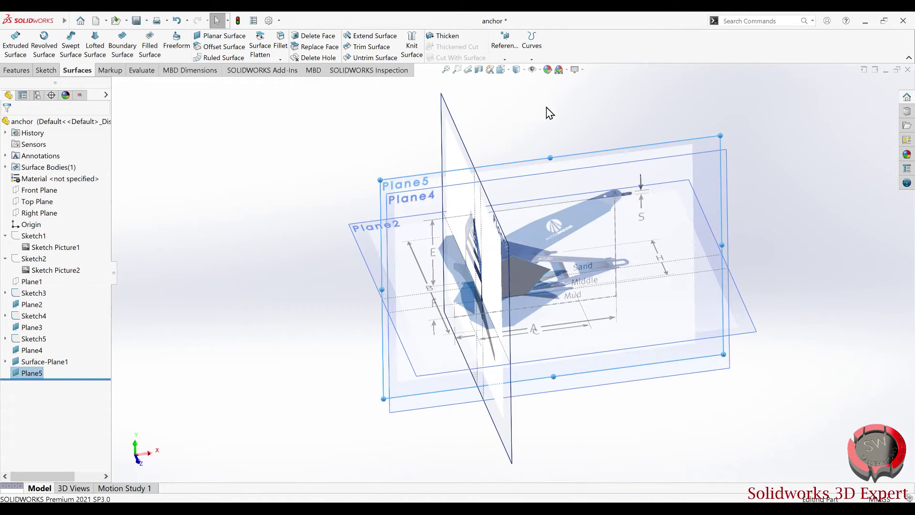
click(500, 69)
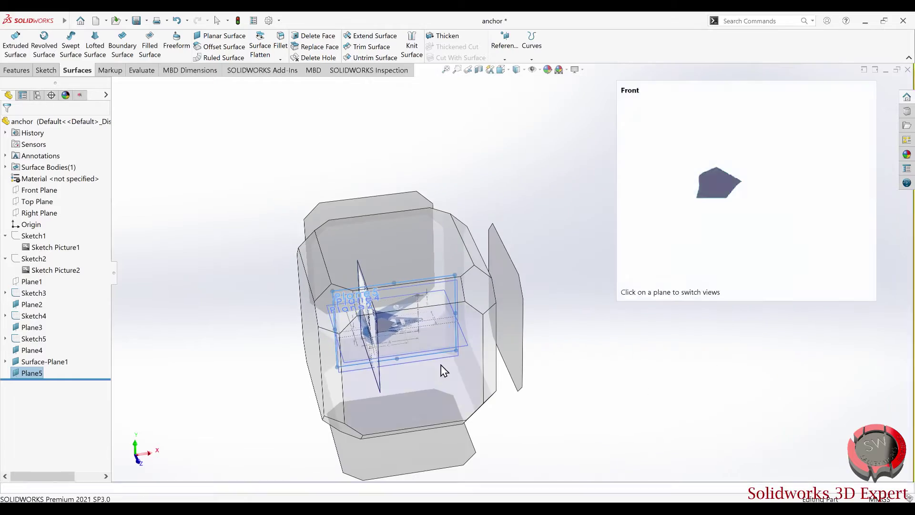
Orient the view normal to Plane5 and start a sketch on it
click(435, 369)
scroll(547, 231, down, 2)
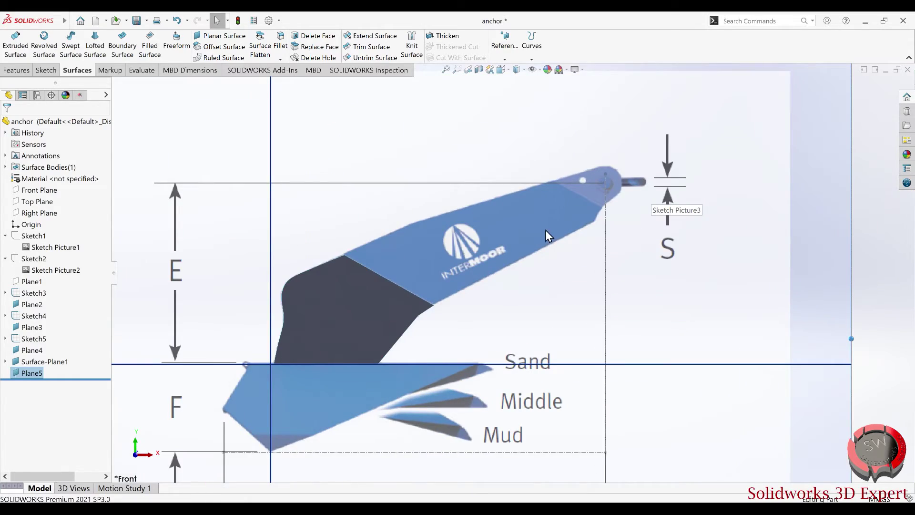
mouse_move(565, 181)
middle_down()
mouse_move(560, 385)
mouse_move(621, 190)
middle_up()
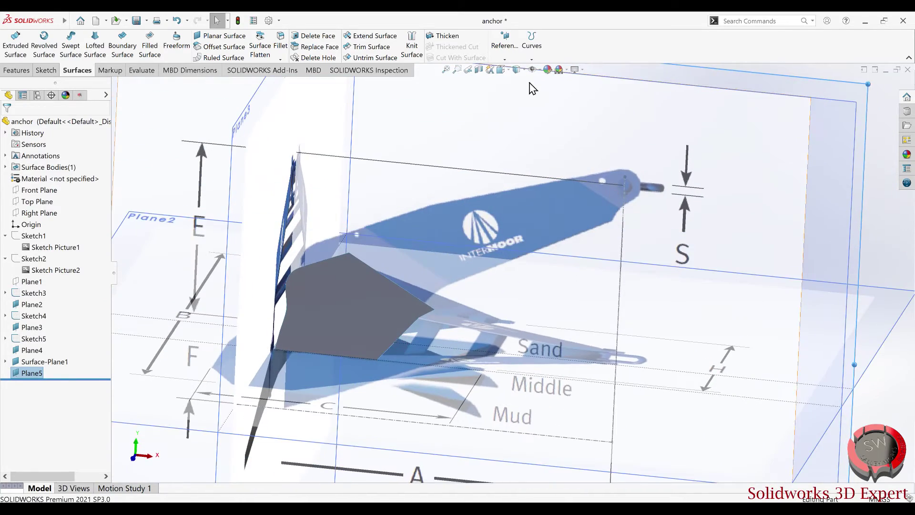
click(501, 69)
click(406, 344)
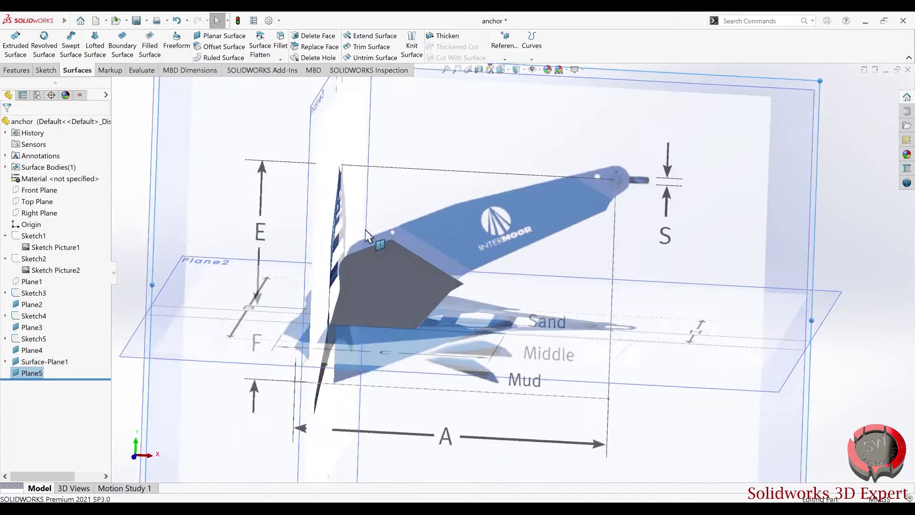
click(48, 70)
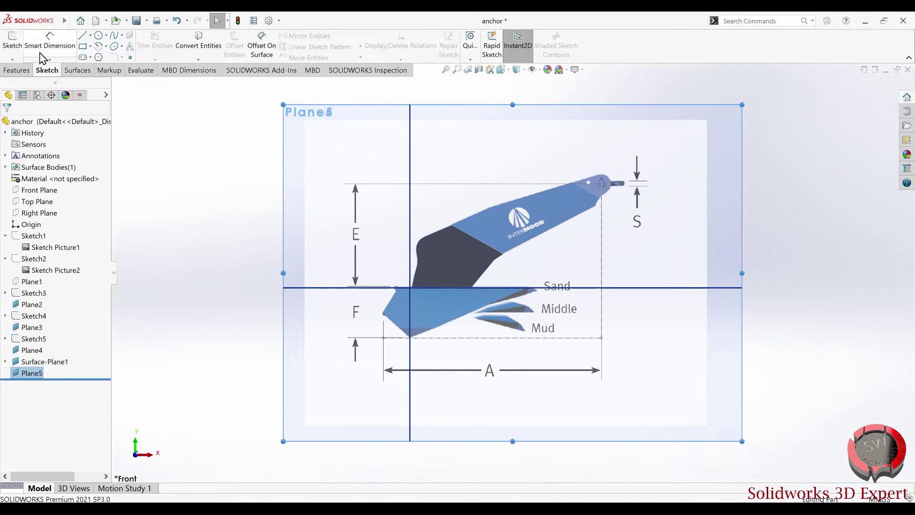
click(13, 48)
scroll(639, 181, down, 5)
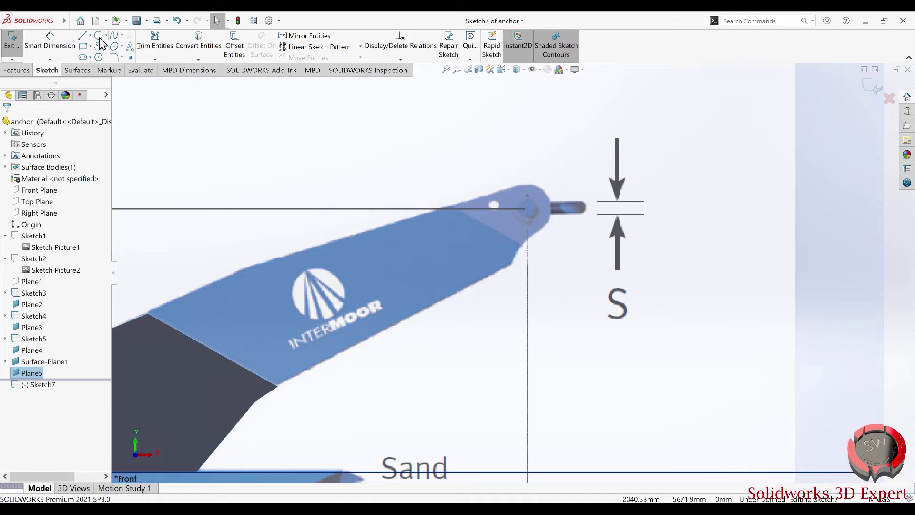
Draw the straight lower, right and upper edges of the shank-tip outline
click(82, 36)
scroll(465, 217, down, 2)
scroll(465, 214, down, 2)
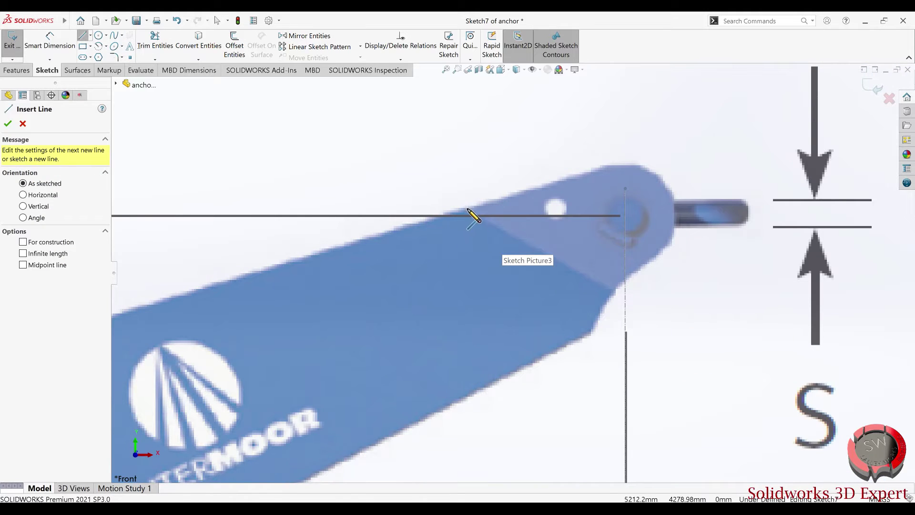
click(470, 212)
click(612, 288)
click(670, 244)
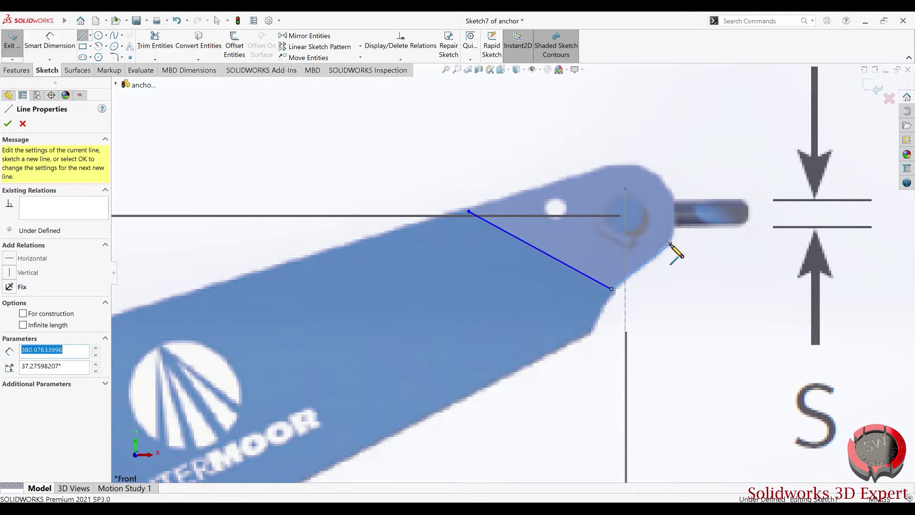
key(Escape)
key(l)
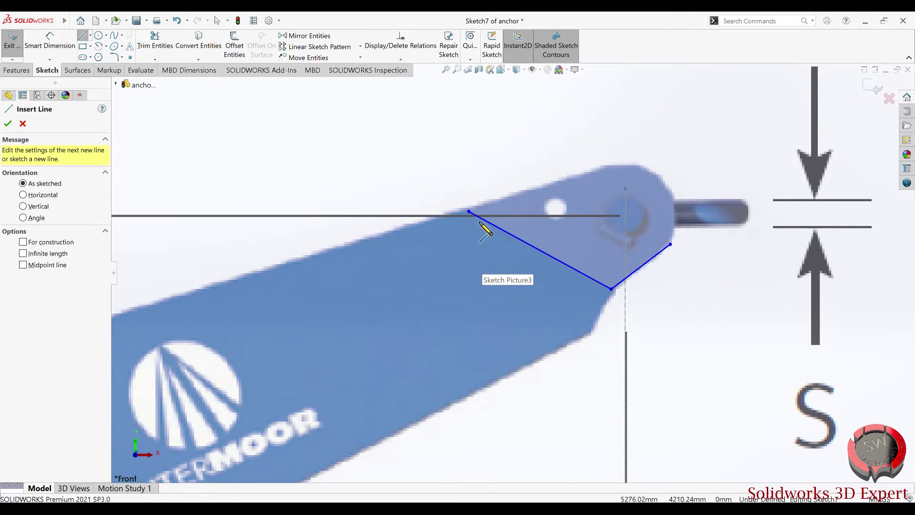
click(470, 211)
click(602, 170)
key(Escape)
Close the tip outline with a spline along its rounded top and right rim
click(115, 37)
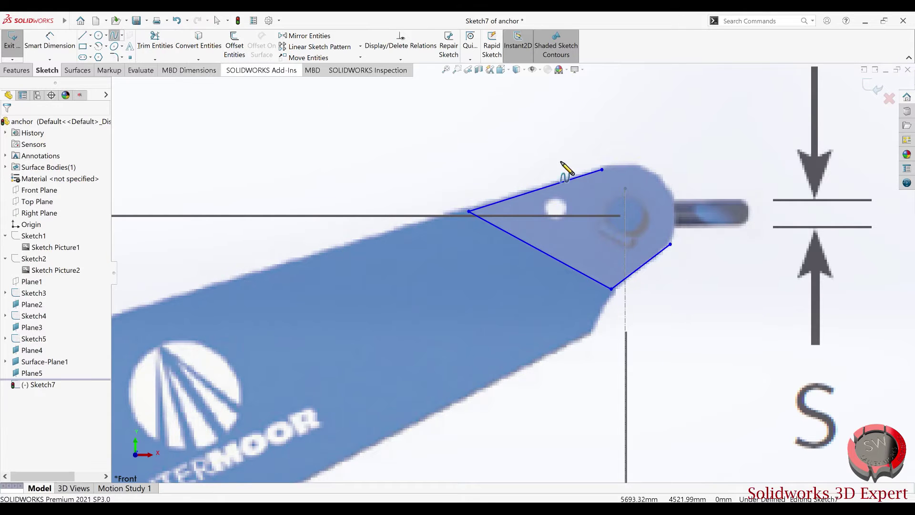
click(602, 170)
scroll(675, 143, up, 3)
click(587, 185)
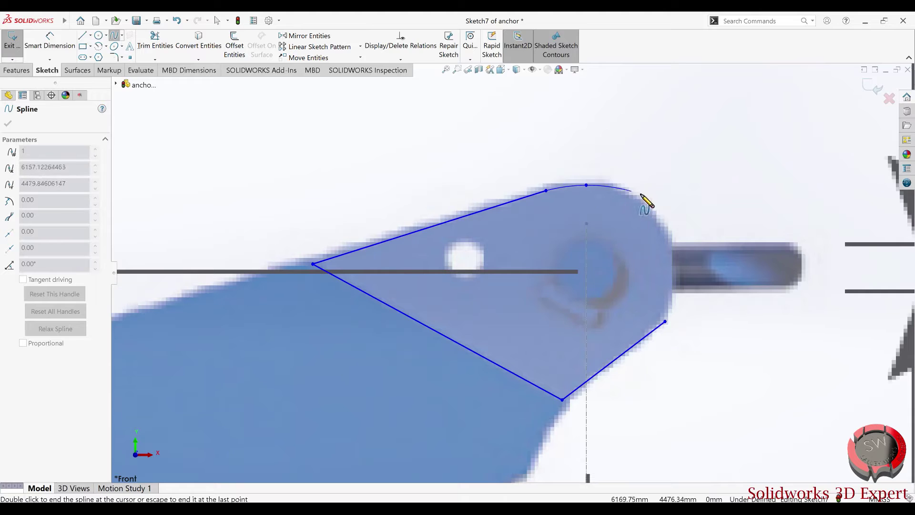
click(658, 217)
click(669, 280)
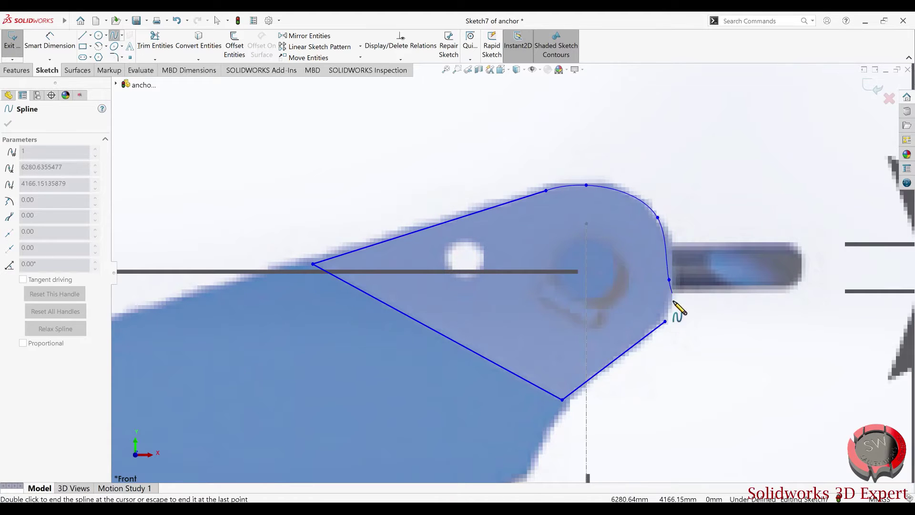
double_click(666, 322)
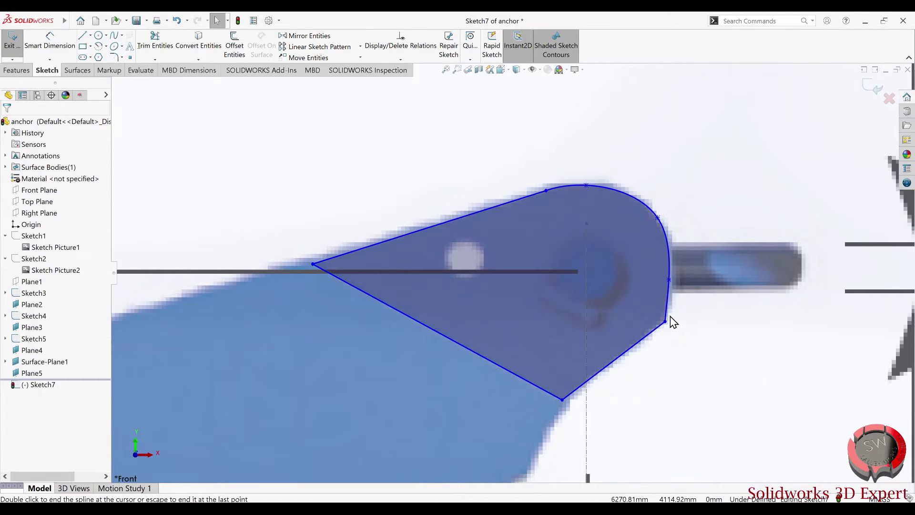
scroll(542, 285, up, 3)
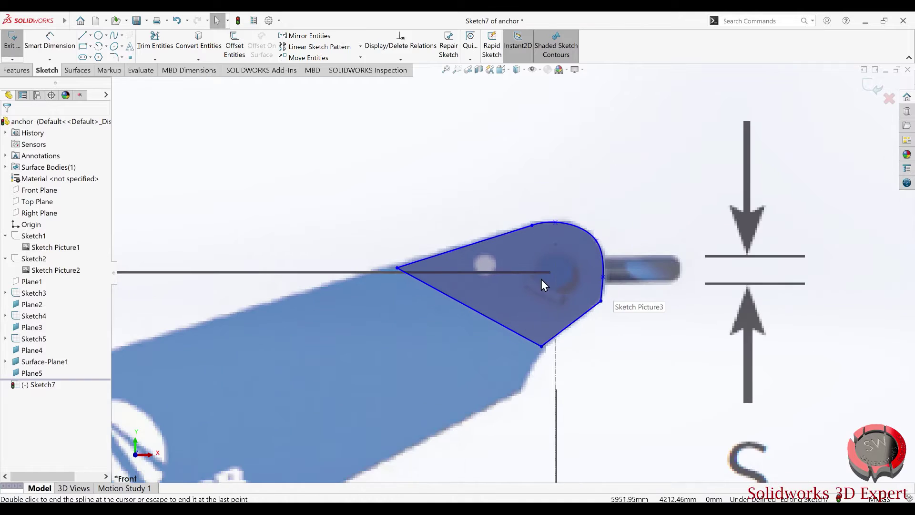
Turn the closed tip sketch into the planar surface Surface-Plane2
click(16, 70)
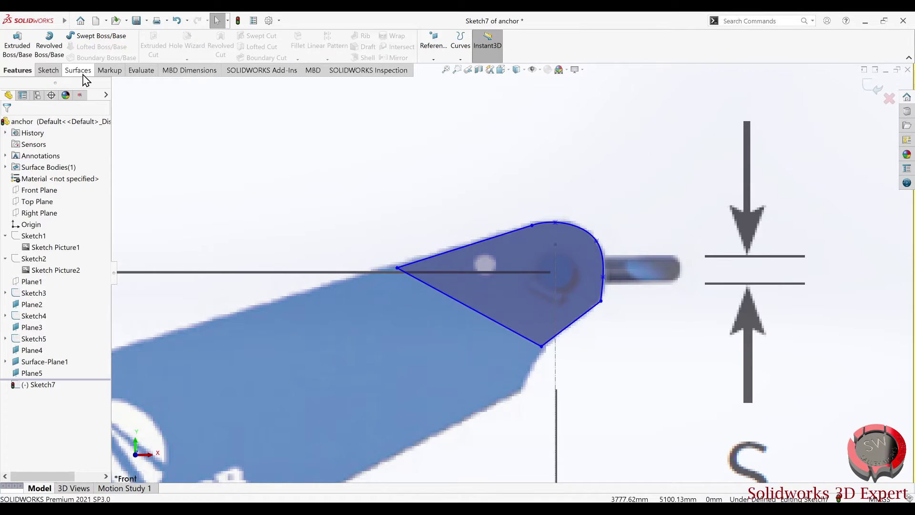
click(78, 70)
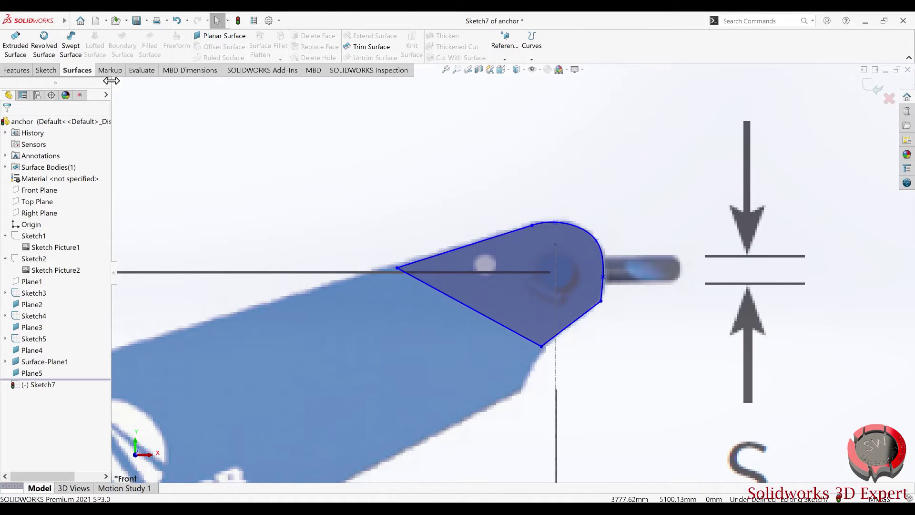
click(205, 38)
click(8, 125)
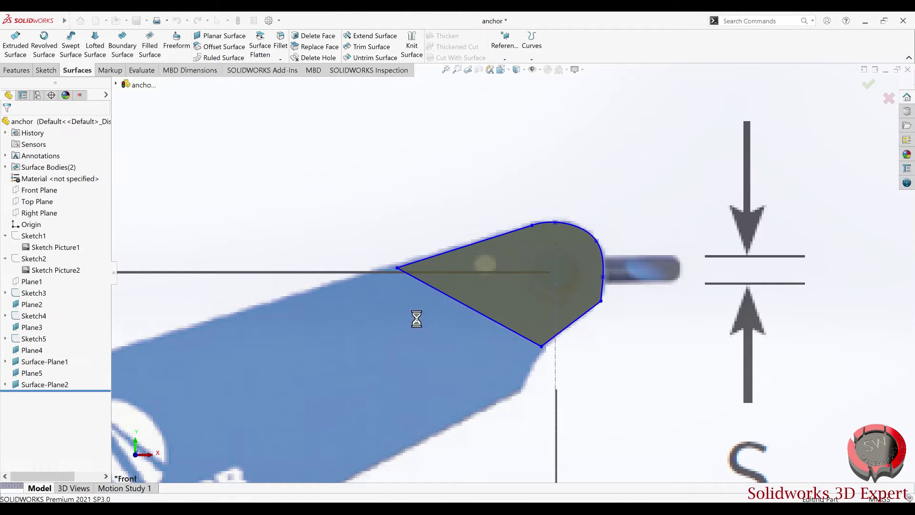
scroll(518, 307, up, 8)
mouse_move(584, 224)
middle_down()
mouse_move(413, 344)
mouse_move(528, 435)
mouse_move(528, 356)
mouse_move(456, 281)
mouse_move(499, 303)
mouse_move(580, 406)
mouse_move(580, 427)
mouse_move(486, 272)
middle_up()
mouse_move(456, 326)
middle_down()
mouse_move(292, 214)
mouse_move(379, 225)
middle_up()
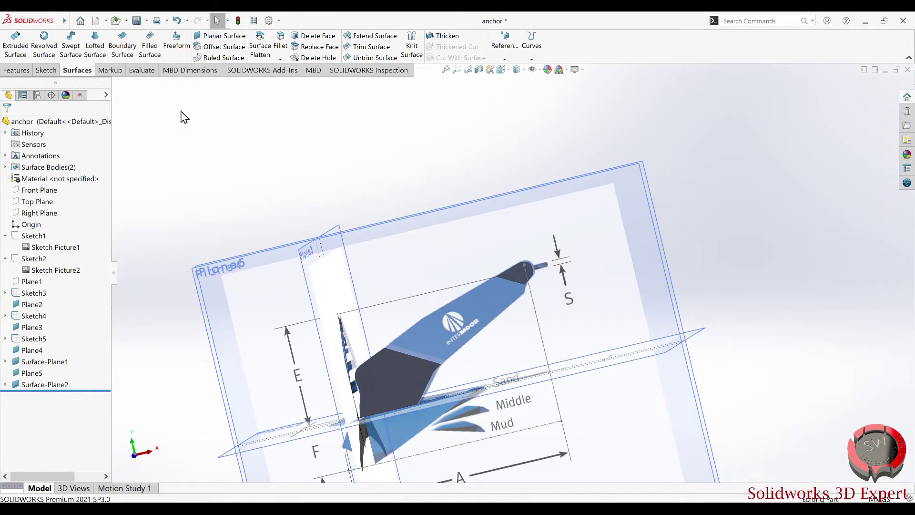
click(98, 48)
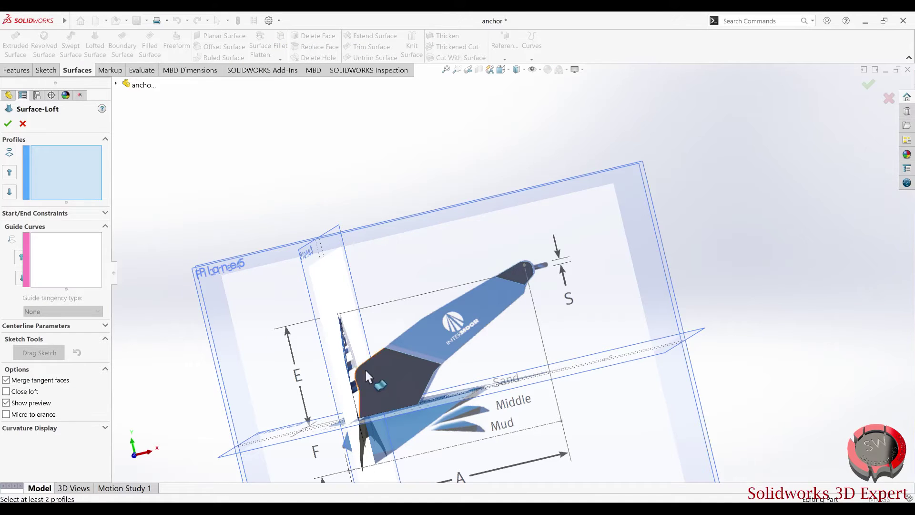
Loft Surface-Loft1 between the fluke surface edge and the shank-tip surface edge
click(404, 352)
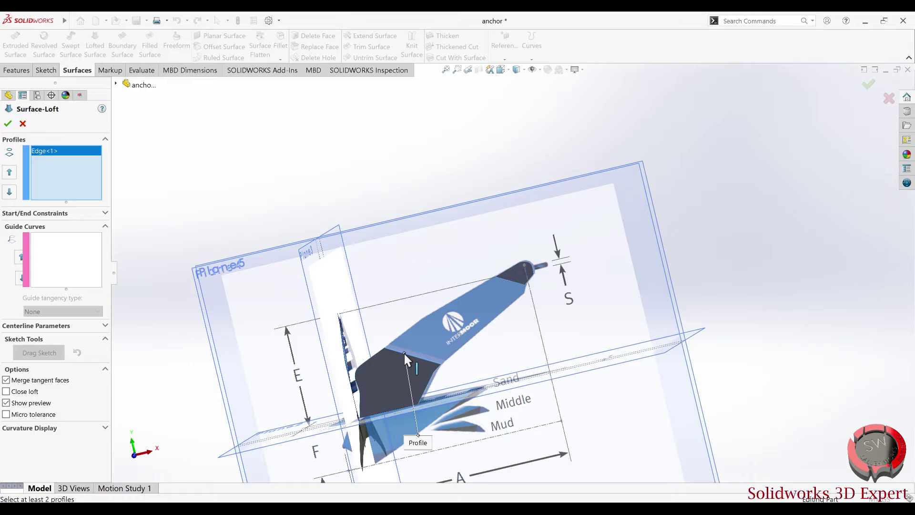
click(506, 280)
mouse_move(505, 278)
middle_down()
mouse_move(443, 329)
mouse_move(139, 178)
middle_up()
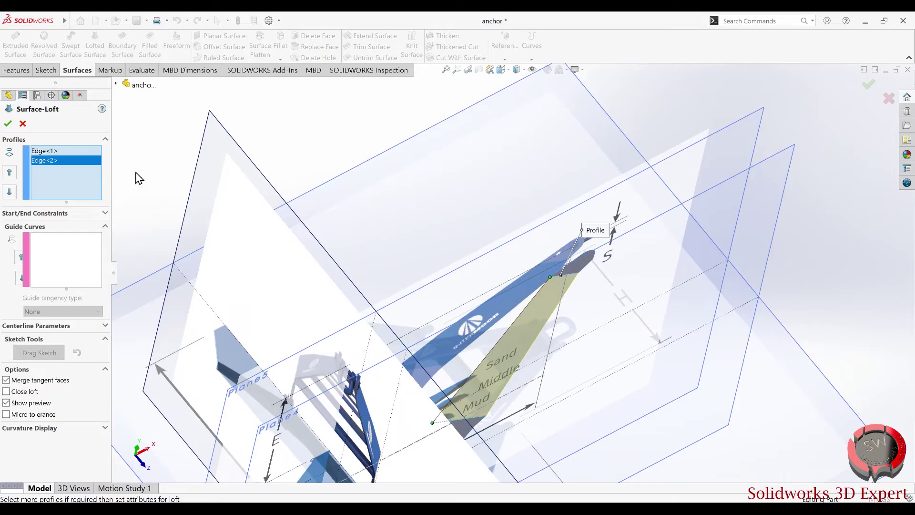
click(8, 123)
mouse_move(560, 244)
middle_down()
mouse_move(498, 208)
mouse_move(504, 344)
mouse_move(523, 193)
mouse_move(596, 342)
mouse_move(535, 376)
mouse_move(541, 358)
mouse_move(451, 194)
mouse_move(498, 203)
mouse_move(492, 277)
mouse_move(541, 228)
mouse_move(481, 383)
mouse_move(497, 264)
mouse_move(480, 315)
mouse_move(509, 198)
mouse_move(475, 194)
mouse_move(440, 235)
mouse_move(445, 194)
mouse_move(448, 202)
mouse_move(503, 198)
mouse_move(509, 236)
mouse_move(499, 359)
mouse_move(504, 198)
mouse_move(555, 231)
mouse_move(552, 280)
mouse_move(527, 241)
mouse_move(530, 302)
middle_up()
scroll(476, 319, down, 5)
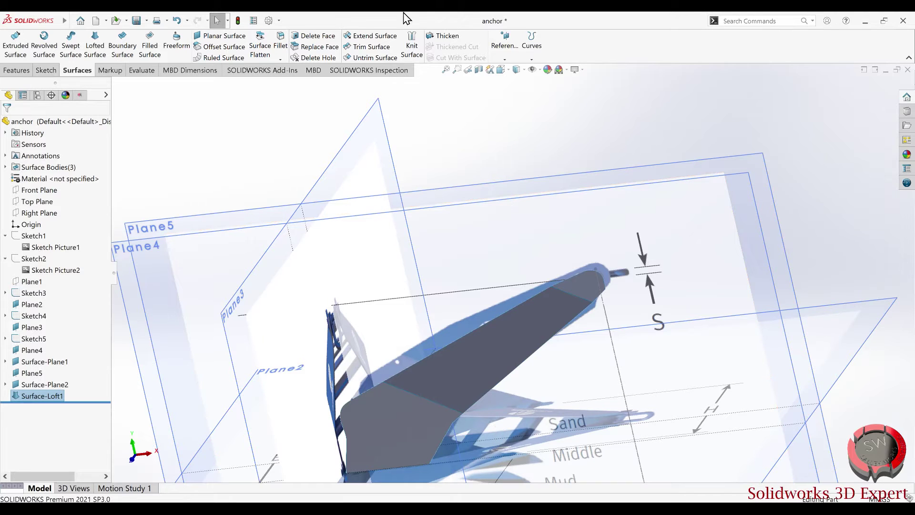
click(414, 48)
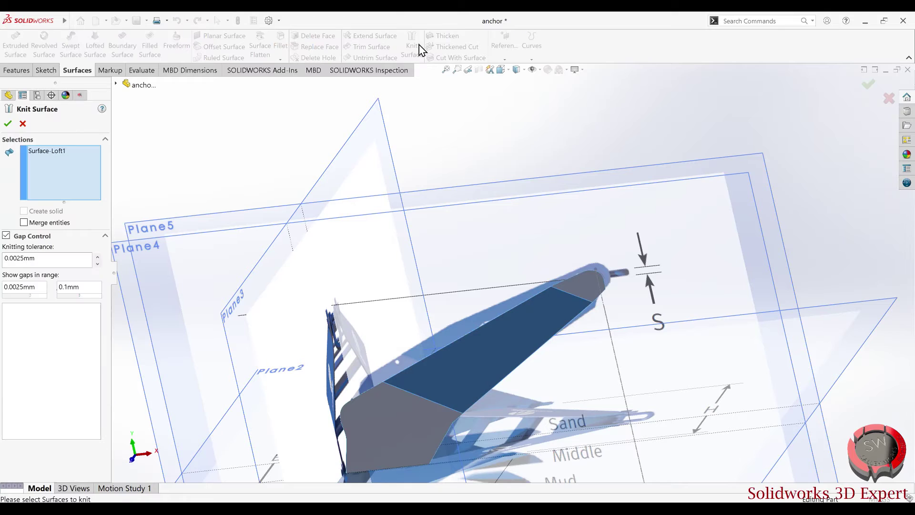
Knit the fluke and shank-tip planar surfaces with the loft into Surface-Knit1
click(412, 429)
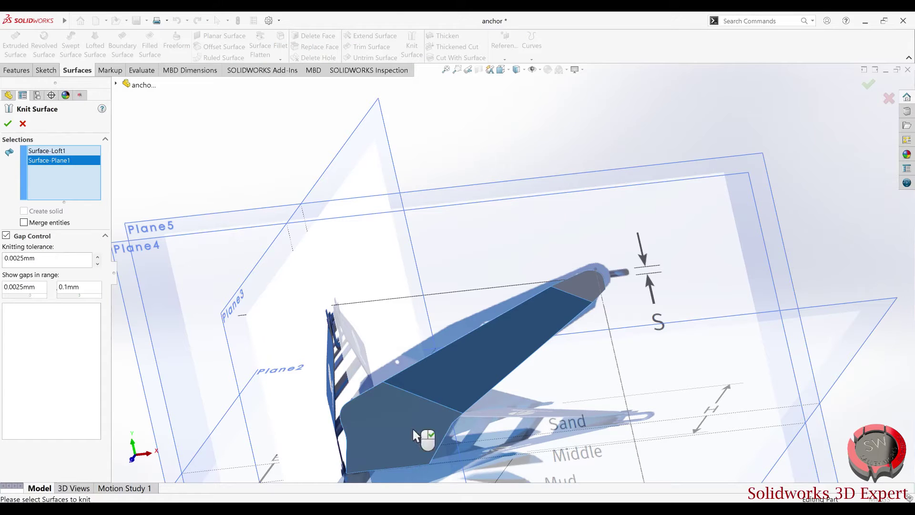
click(586, 282)
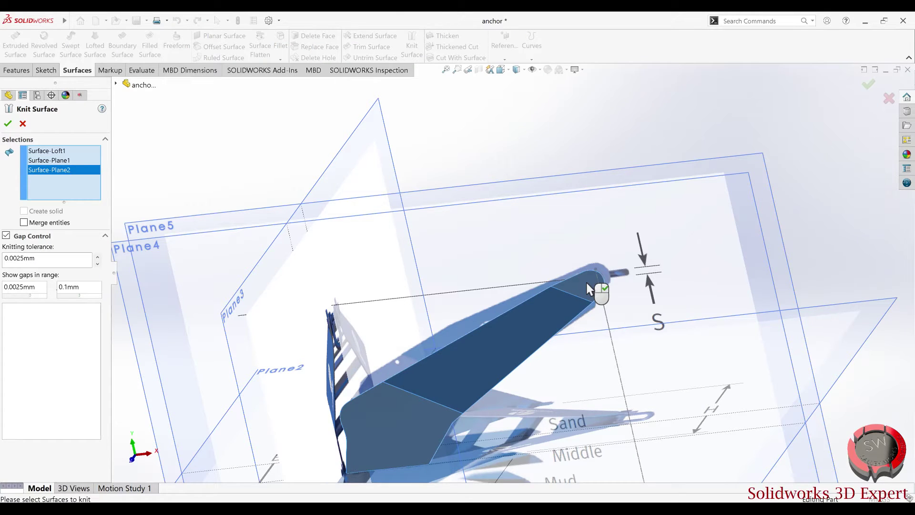
click(8, 125)
middle_drag(494, 310, 391, 450)
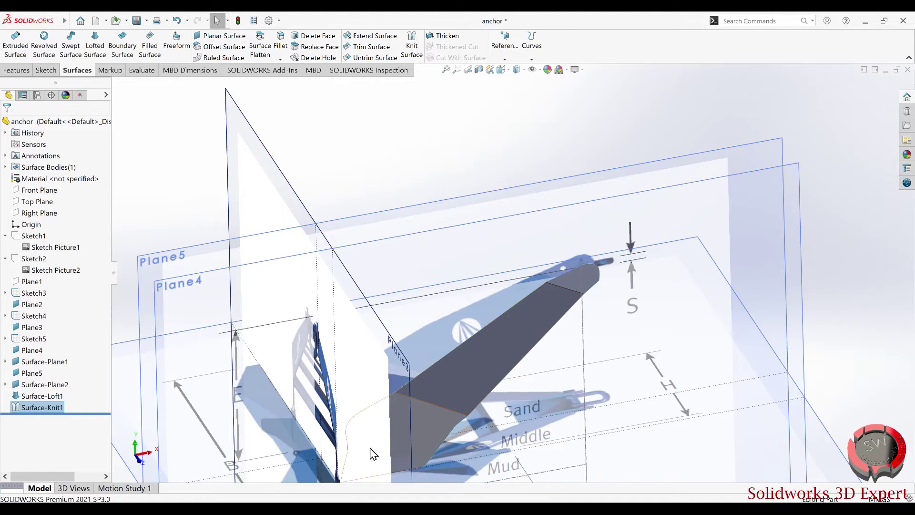
scroll(559, 309, down, 2)
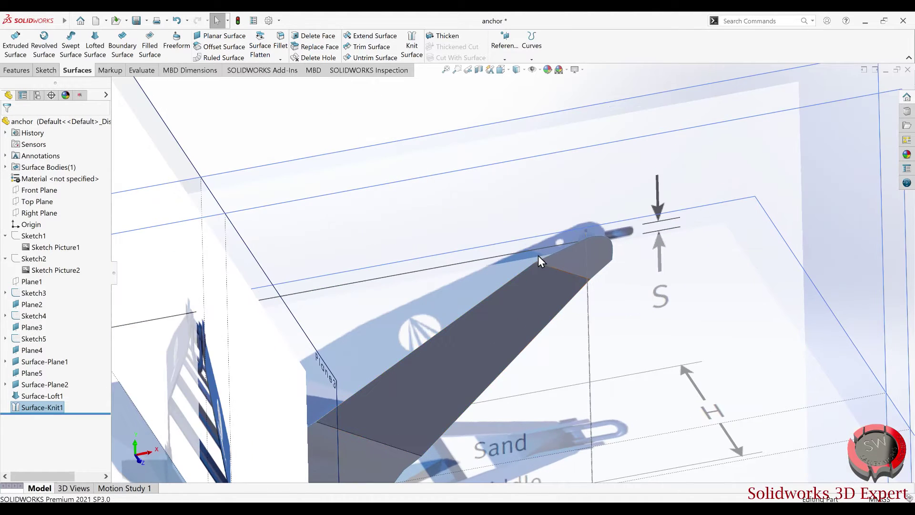
mouse_move(534, 266)
middle_down()
mouse_move(502, 269)
mouse_move(263, 371)
middle_up()
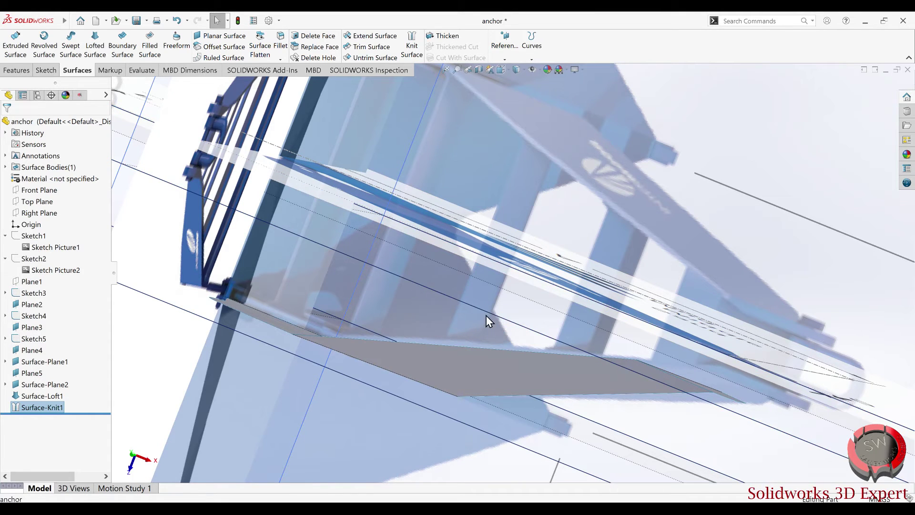
middle_drag(466, 321, 462, 302)
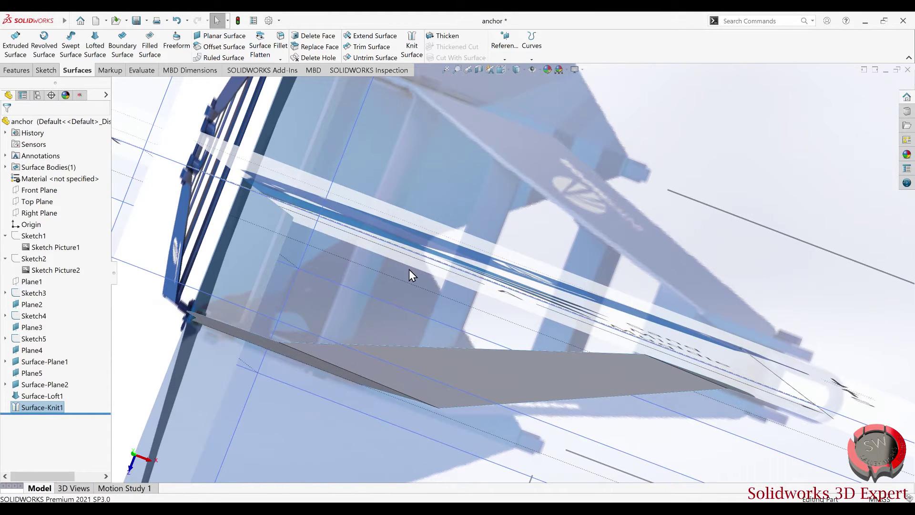
click(447, 36)
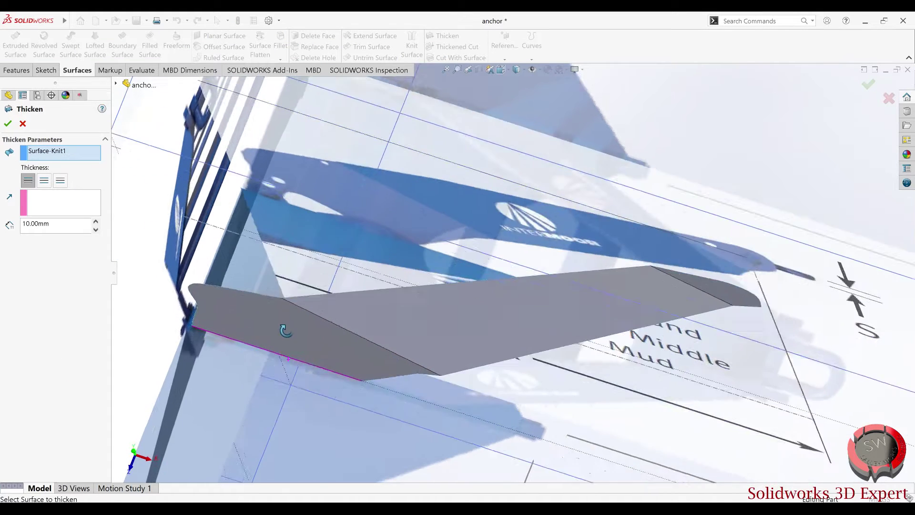
Thicken Surface-Knit1 by 10 mm using the mid-plane option, equal on both sides
middle_drag(284, 368, 297, 328)
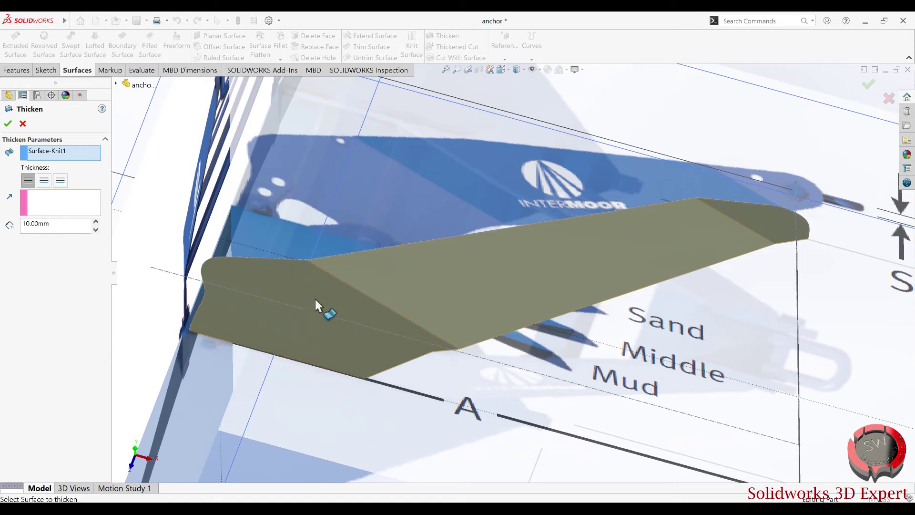
middle_drag(312, 319, 319, 360)
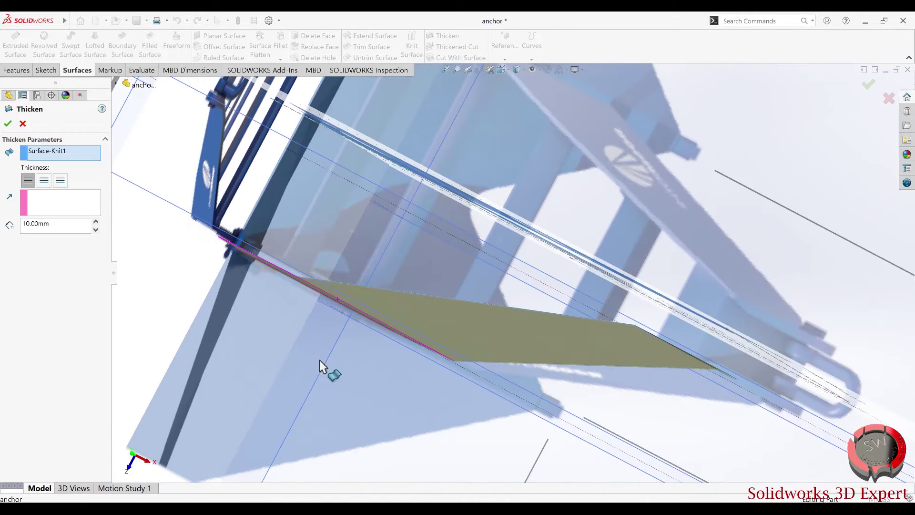
click(75, 214)
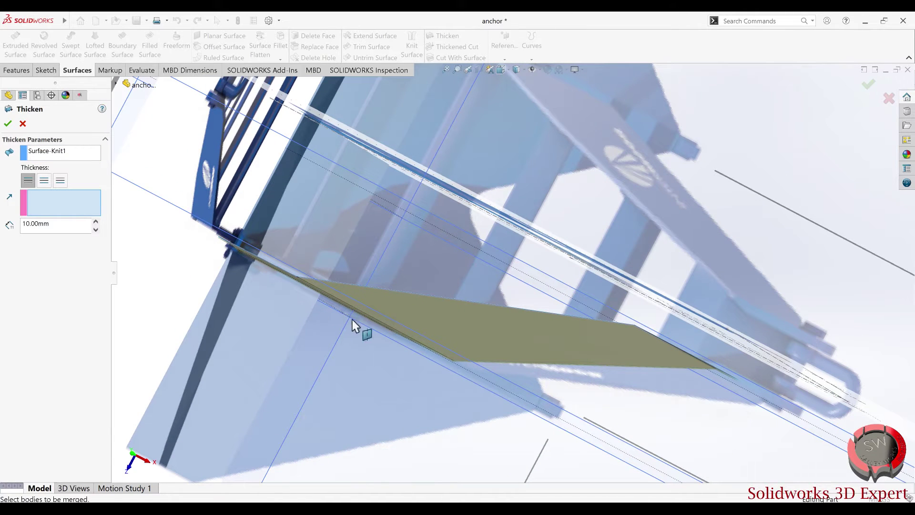
mouse_move(347, 266)
middle_down()
mouse_move(289, 282)
mouse_move(301, 287)
middle_up()
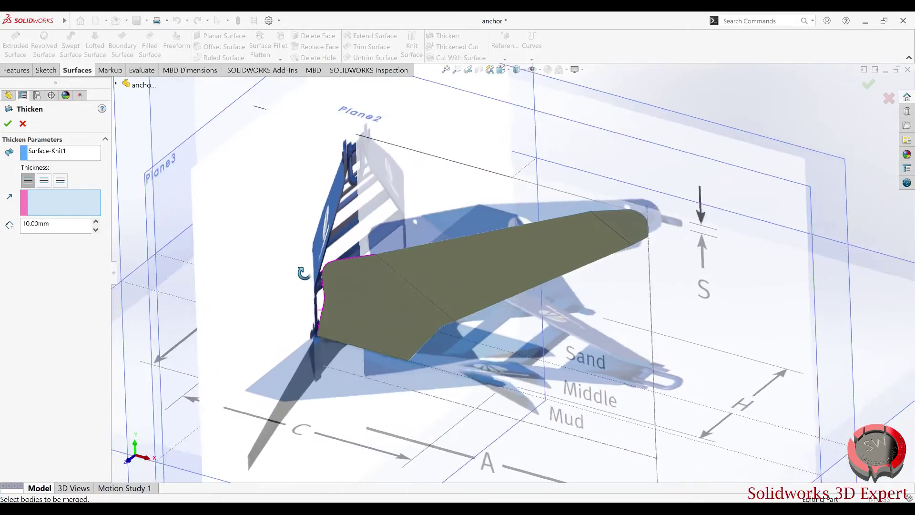
key(f)
mouse_move(391, 310)
middle_down()
mouse_move(398, 348)
mouse_move(362, 308)
mouse_move(343, 331)
mouse_move(339, 361)
middle_up()
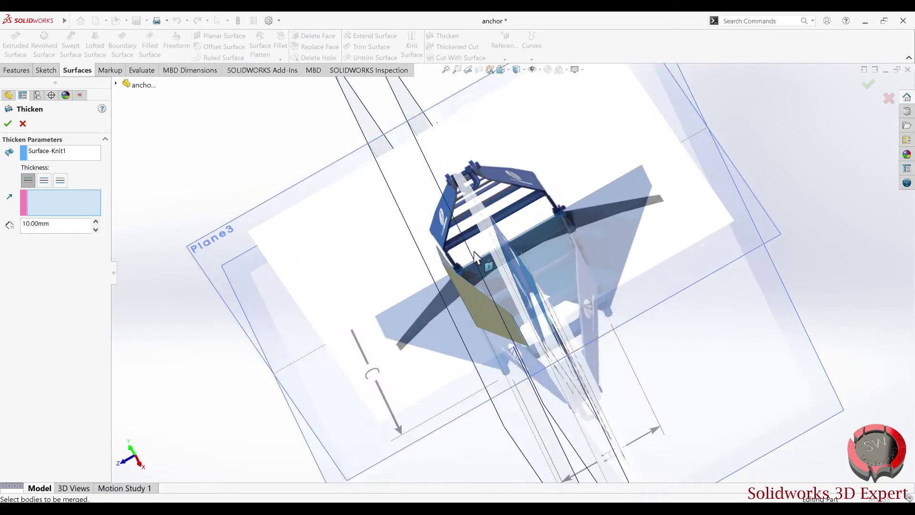
scroll(438, 238, down, 5)
middle_drag(439, 240, 391, 262)
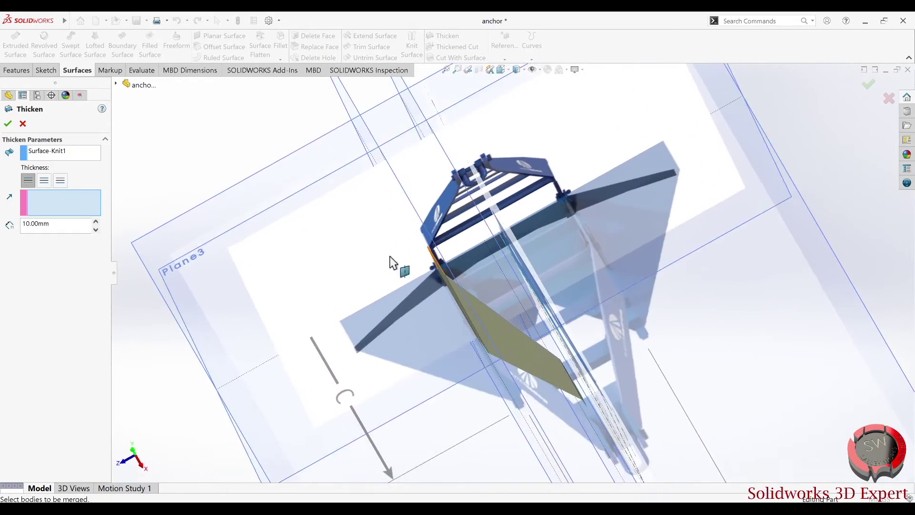
click(48, 182)
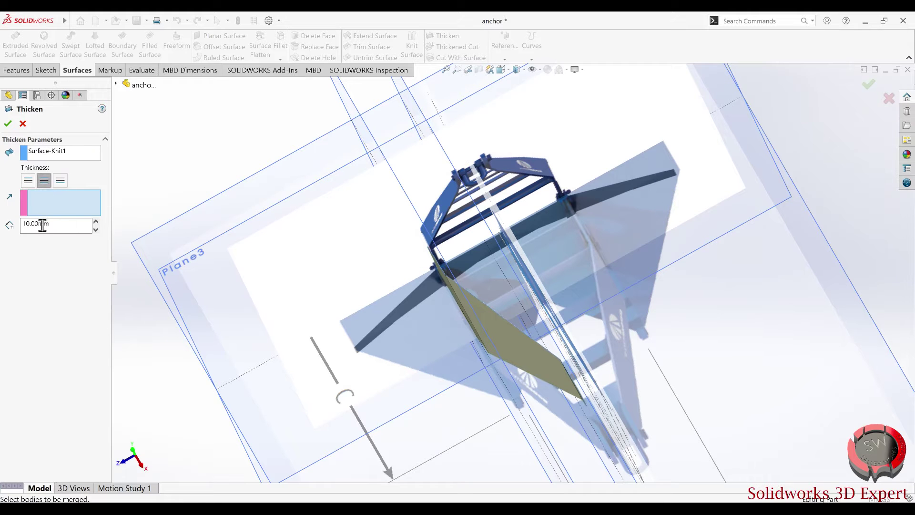
middle_drag(410, 295, 429, 334)
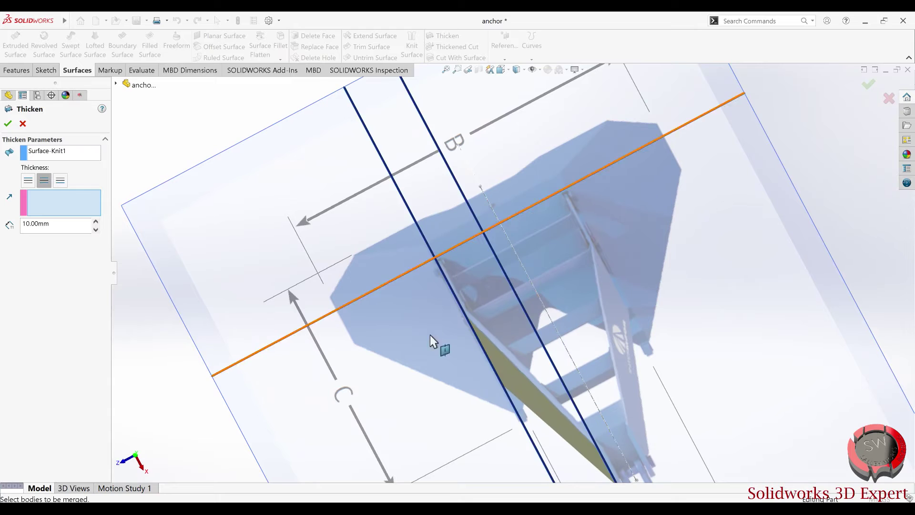
scroll(493, 296, down, 3)
scroll(387, 296, down, 2)
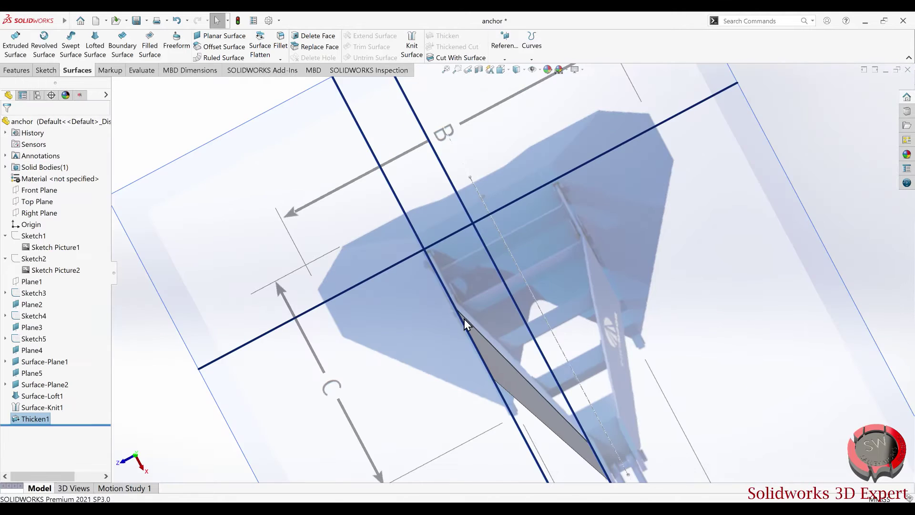
scroll(475, 317, down, 3)
scroll(436, 221, down, 3)
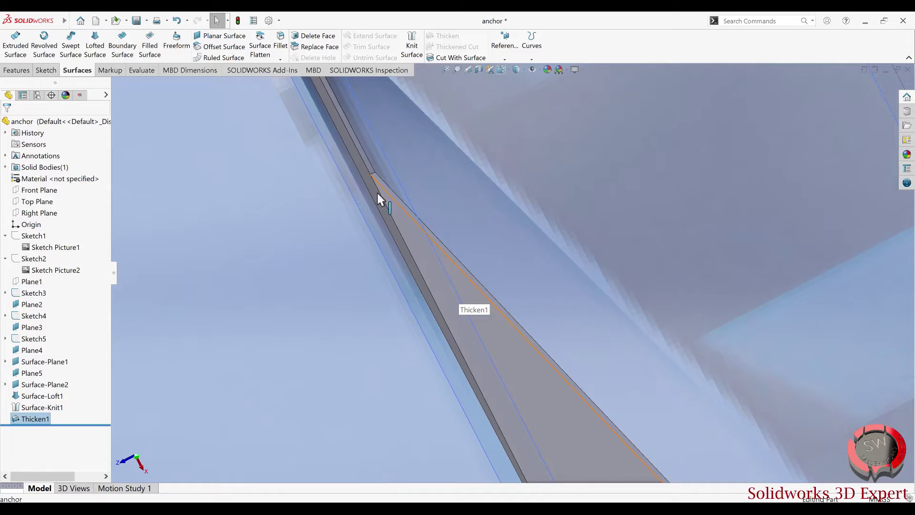
scroll(384, 174, down, 3)
scroll(454, 166, down, 2)
scroll(469, 215, down, 3)
scroll(490, 235, down, 2)
scroll(510, 265, down, 1)
mouse_move(510, 266)
middle_down()
mouse_move(484, 233)
mouse_move(524, 199)
middle_up()
scroll(524, 198, up, 1)
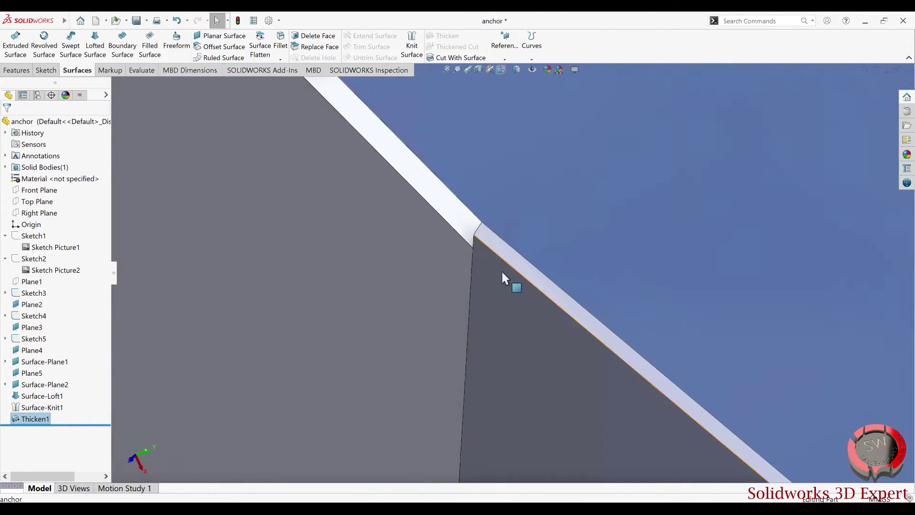
scroll(508, 267, up, 3)
scroll(552, 326, up, 3)
mouse_move(537, 333)
middle_down()
mouse_move(481, 217)
mouse_move(510, 289)
mouse_move(552, 229)
middle_up()
scroll(511, 290, down, 1)
scroll(487, 281, down, 2)
scroll(552, 229, up, 2)
scroll(537, 306, up, 2)
scroll(453, 367, up, 3)
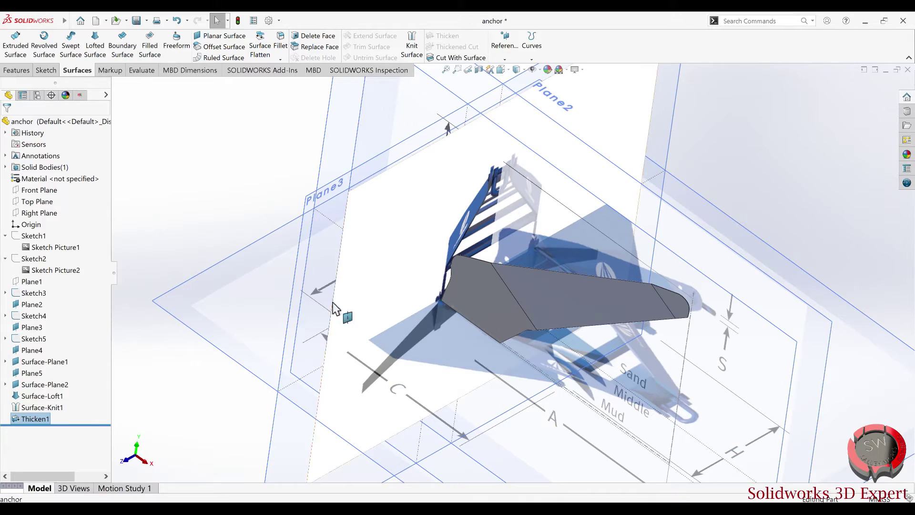
mouse_move(456, 295)
middle_down()
mouse_move(489, 319)
mouse_move(463, 290)
mouse_move(464, 299)
middle_up()
scroll(489, 320, down, 2)
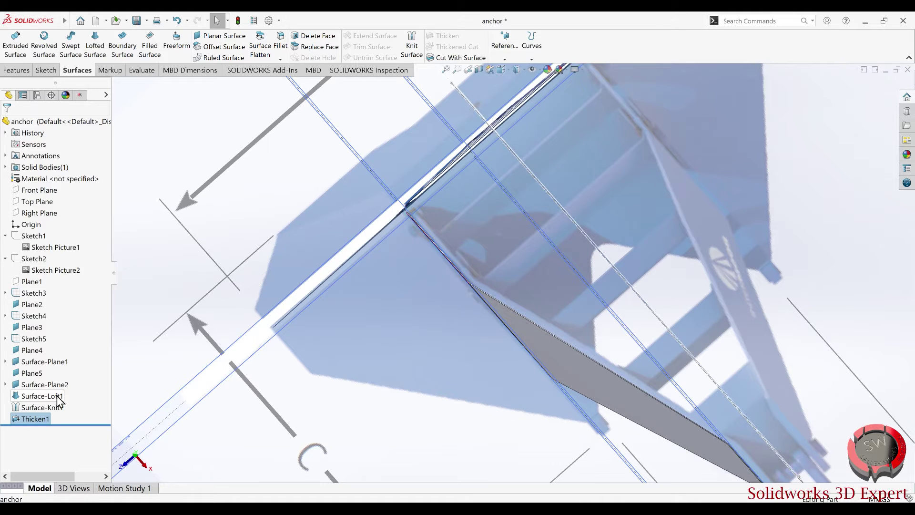
right_click(44, 413)
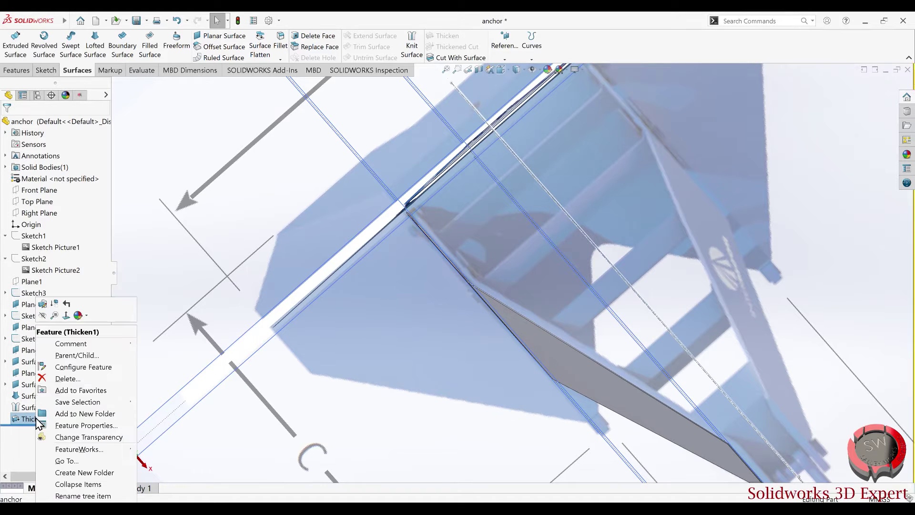
Increase the Thicken1 thickness to 100 mm
click(43, 306)
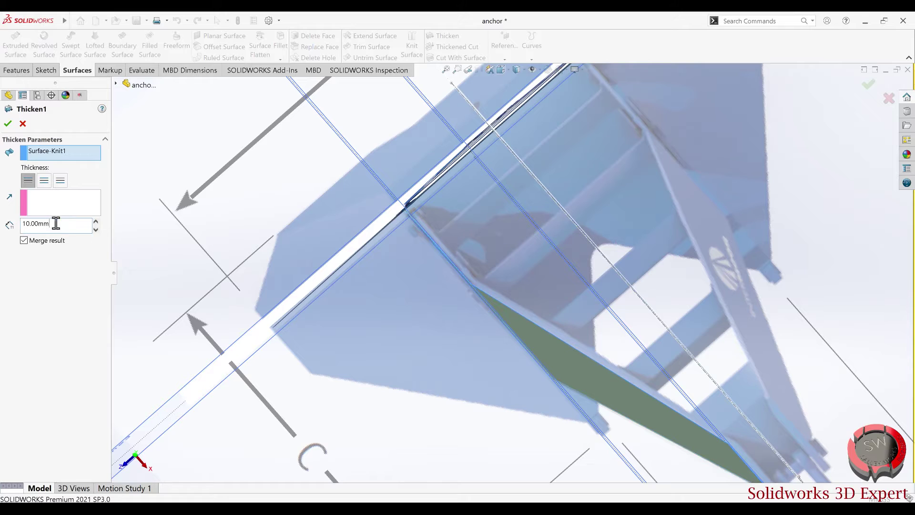
text(100)
key(Return)
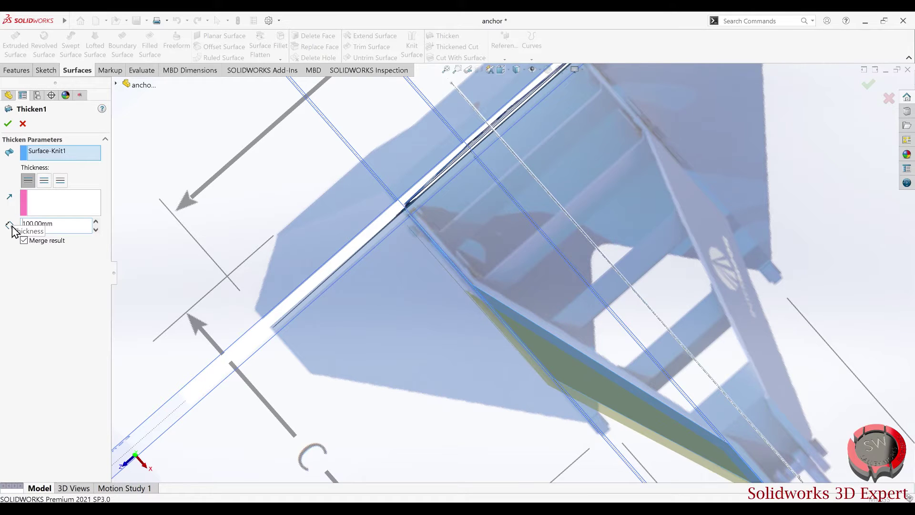
click(8, 124)
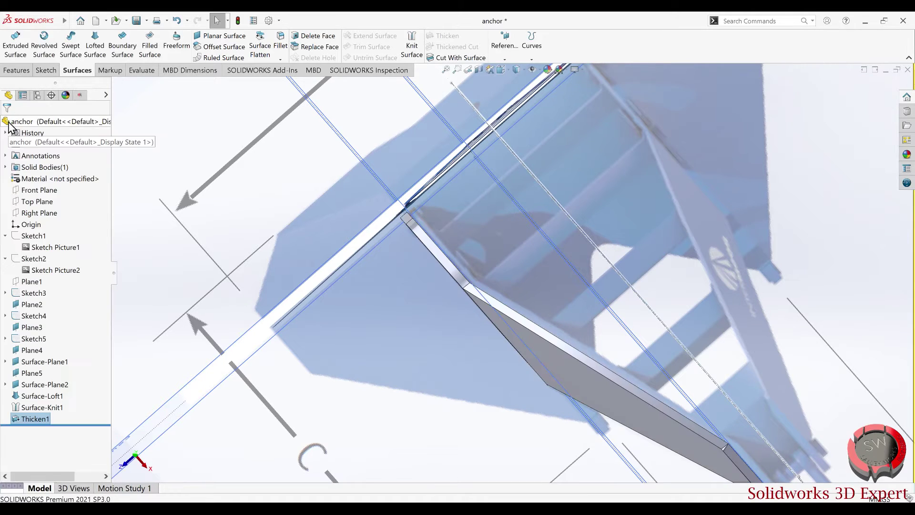
mouse_move(361, 268)
middle_down()
mouse_move(495, 242)
mouse_move(504, 269)
mouse_move(340, 276)
middle_up()
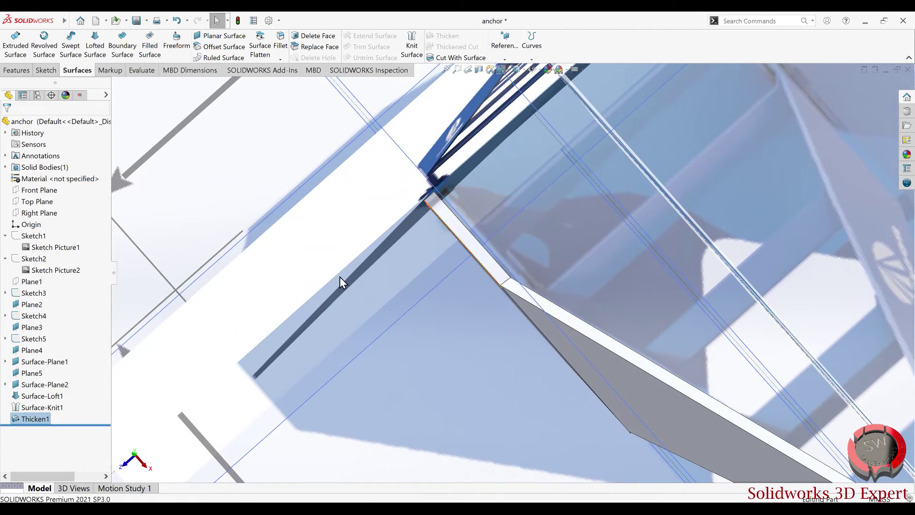
Flip Thicken1 to the opposite side of the surface and view normal to Plane2
right_click(25, 420)
click(33, 311)
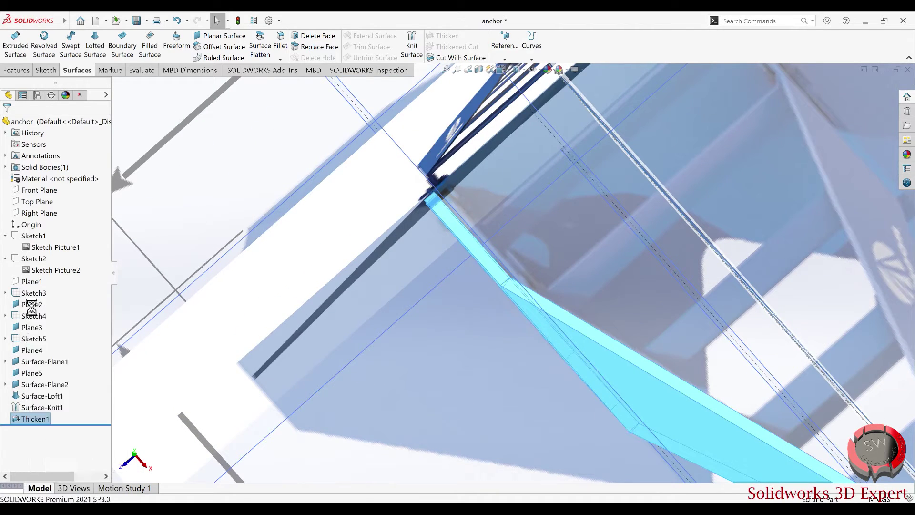
click(59, 183)
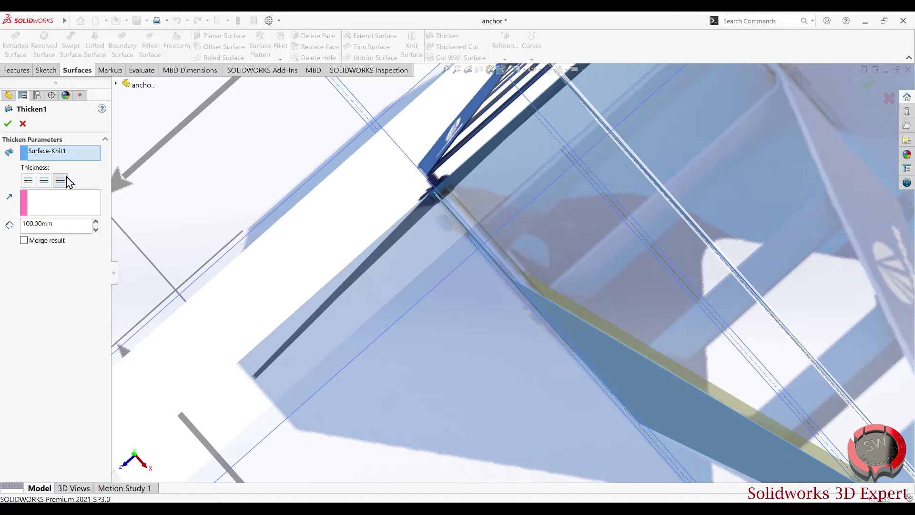
scroll(572, 295, up, 2)
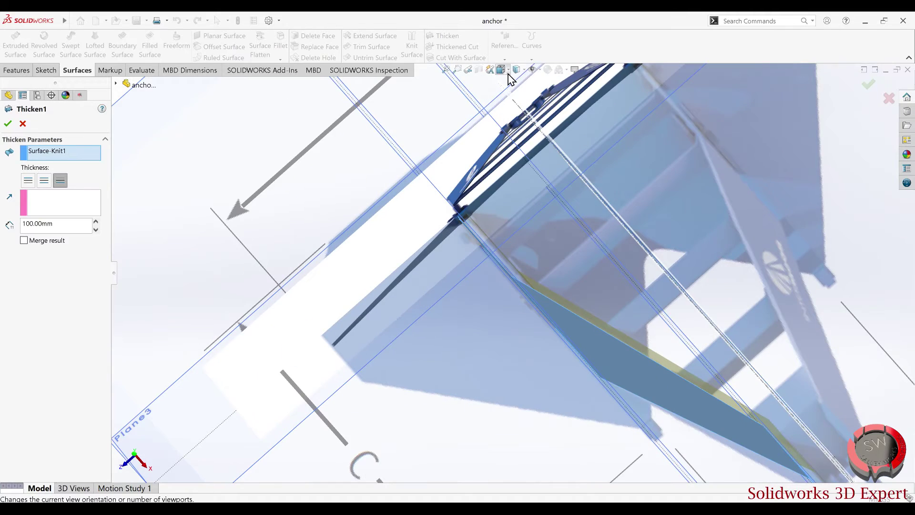
click(510, 78)
click(379, 364)
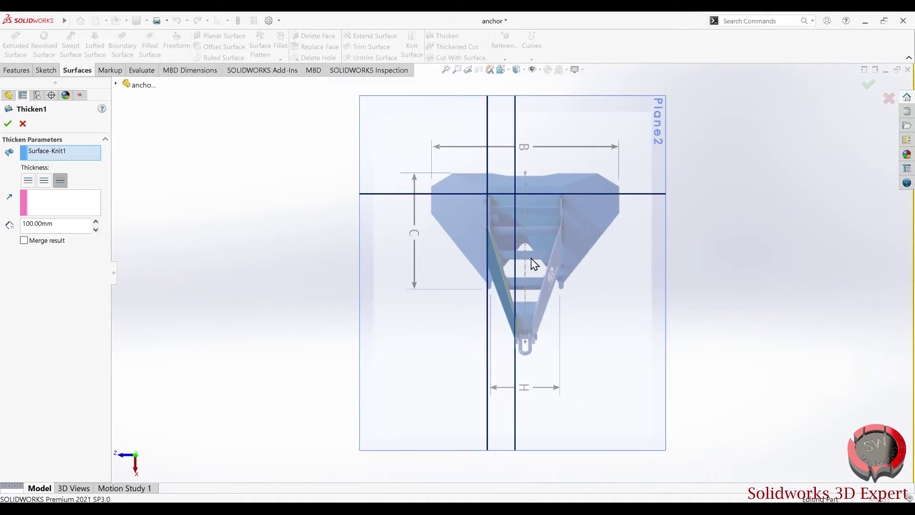
scroll(459, 188, down, 3)
scroll(503, 179, down, 3)
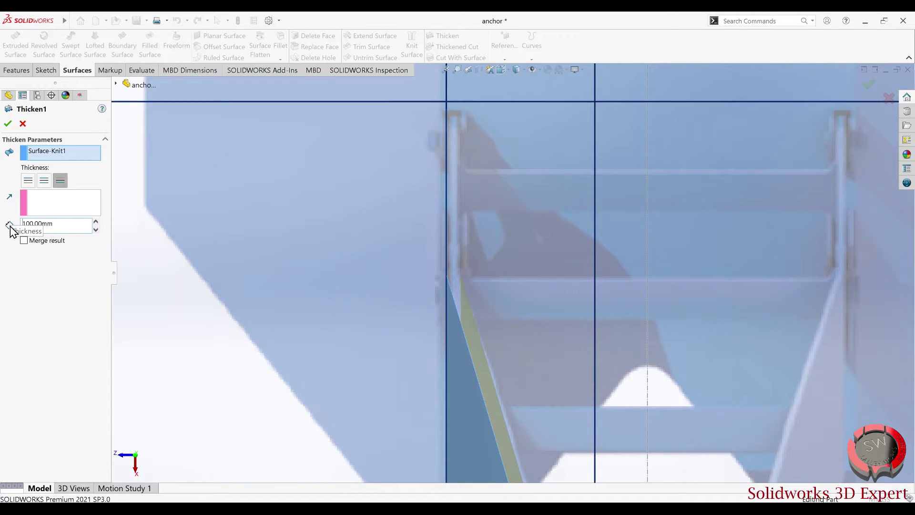
Confirm the 100 mm Thicken1 of Surface-Knit1
scroll(501, 350, down, 3)
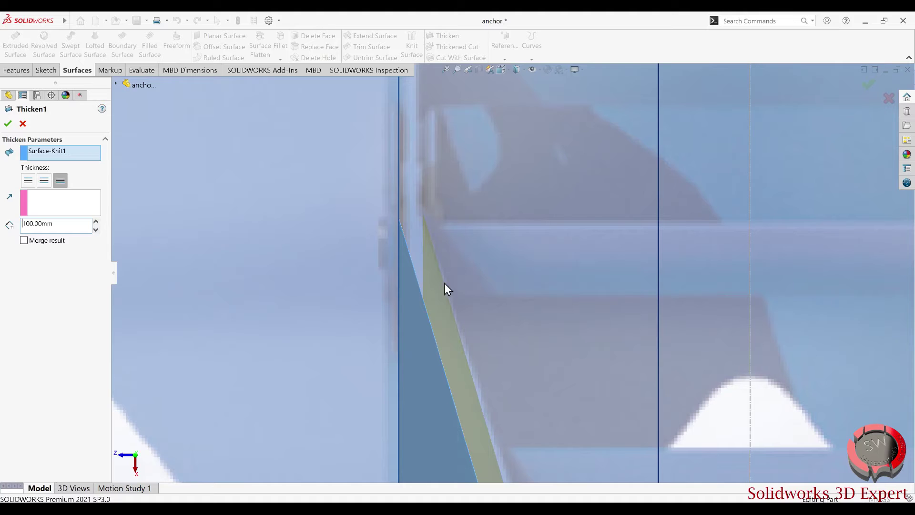
scroll(440, 276, up, 5)
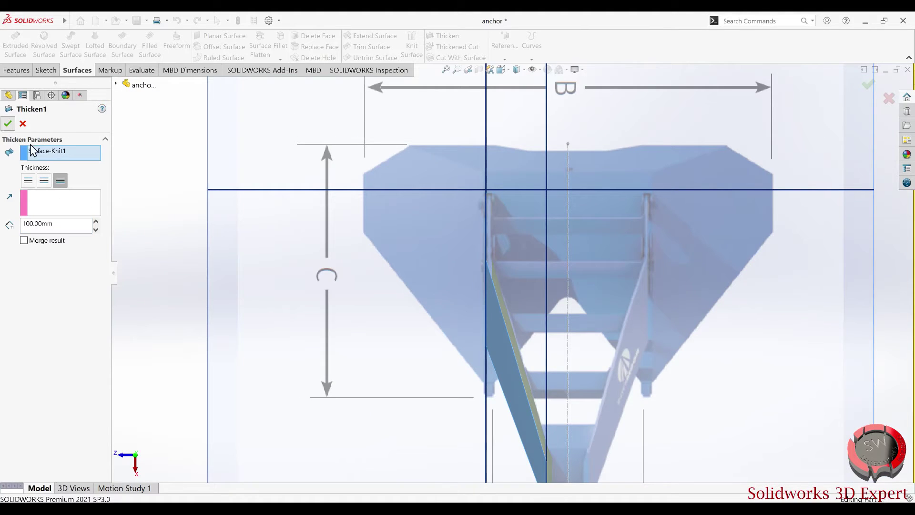
click(8, 124)
Orbit and zoom to inspect the plate edge against the reference pictures
scroll(466, 302, up, 3)
mouse_move(467, 306)
middle_down()
mouse_move(476, 205)
mouse_move(469, 269)
mouse_move(459, 224)
mouse_move(393, 227)
mouse_move(333, 253)
mouse_move(394, 219)
mouse_move(483, 265)
middle_up()
scroll(459, 224, down, 3)
scroll(459, 224, down, 3)
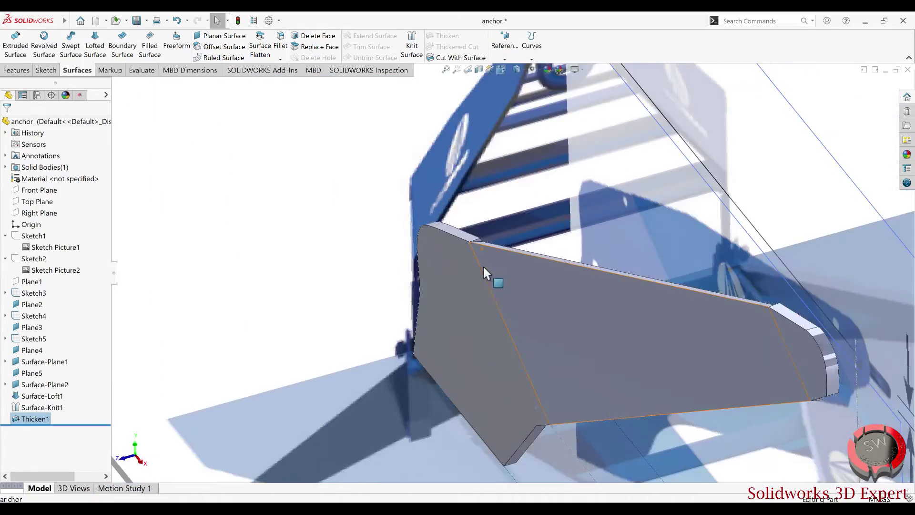
scroll(500, 281, up, 3)
middle_drag(518, 299, 566, 339)
scroll(566, 339, down, 2)
scroll(566, 339, down, 5)
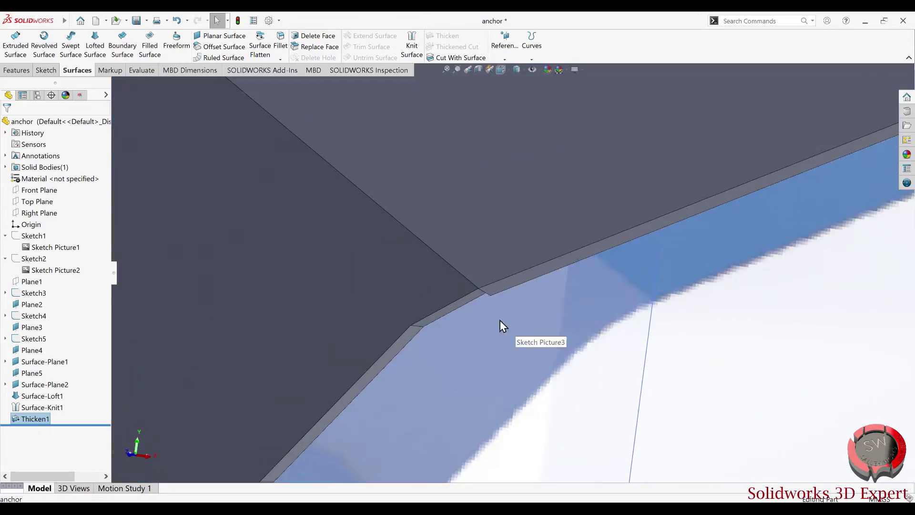
scroll(499, 327, up, 5)
mouse_move(445, 267)
middle_down()
mouse_move(408, 243)
mouse_move(596, 278)
mouse_move(560, 343)
mouse_move(505, 376)
mouse_move(484, 363)
mouse_move(488, 431)
mouse_move(481, 405)
middle_up()
Examine the plate's edge and notch face closely, then fit the whole anchor in view
scroll(533, 270, up, 4)
scroll(488, 206, down, 3)
scroll(489, 206, down, 3)
mouse_move(488, 206)
middle_down()
mouse_move(442, 211)
mouse_move(431, 227)
mouse_move(470, 164)
mouse_move(466, 242)
middle_up()
scroll(496, 238, down, 3)
scroll(541, 333, down, 2)
mouse_move(541, 334)
middle_down()
mouse_move(467, 333)
mouse_move(526, 318)
middle_up()
key(f)
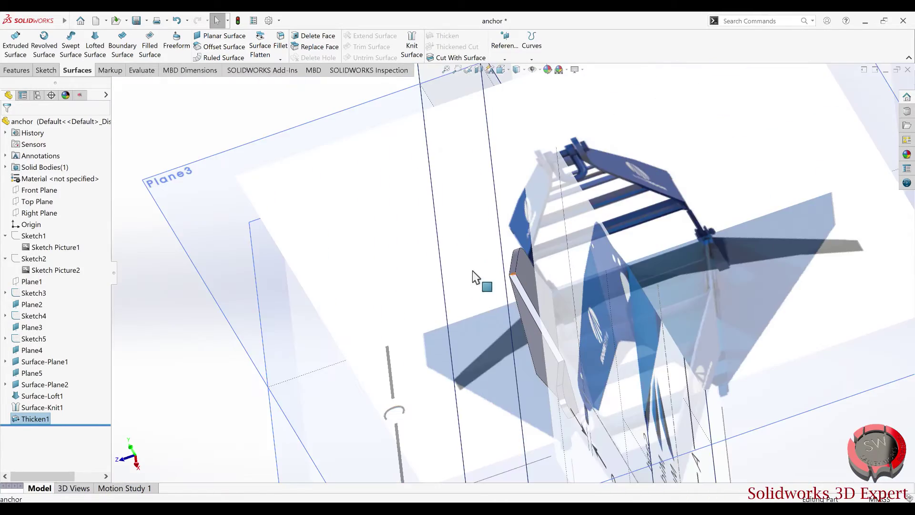
scroll(512, 323, down, 3)
scroll(507, 279, down, 2)
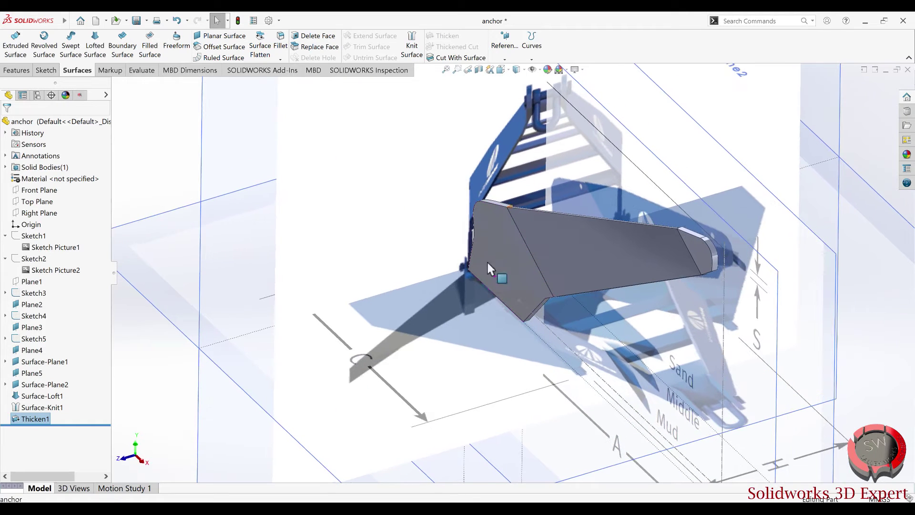
Delete the Thicken1 feature
right_click(44, 418)
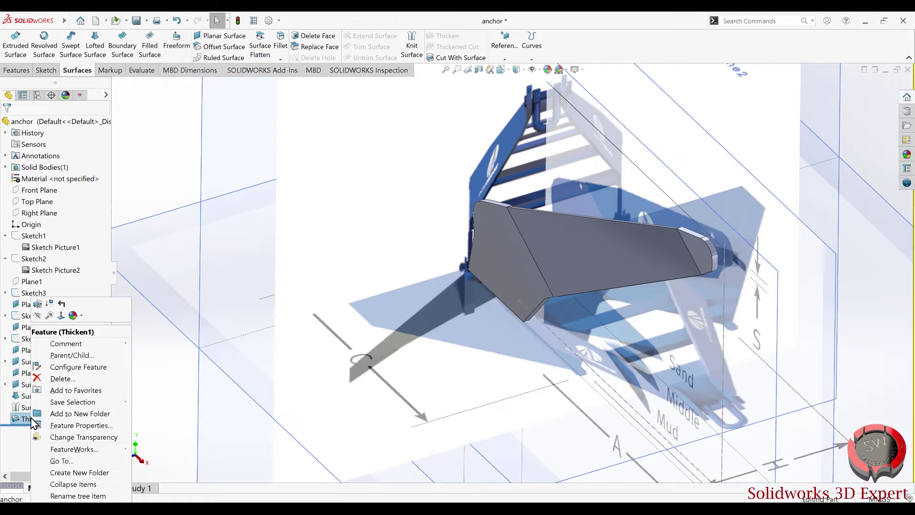
click(45, 379)
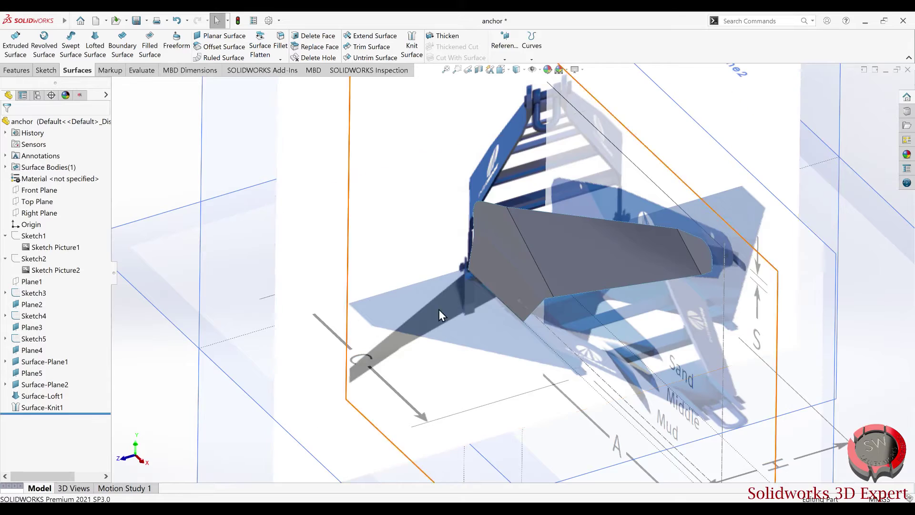
scroll(399, 319, up, 3)
scroll(481, 283, up, 2)
scroll(482, 283, up, 3)
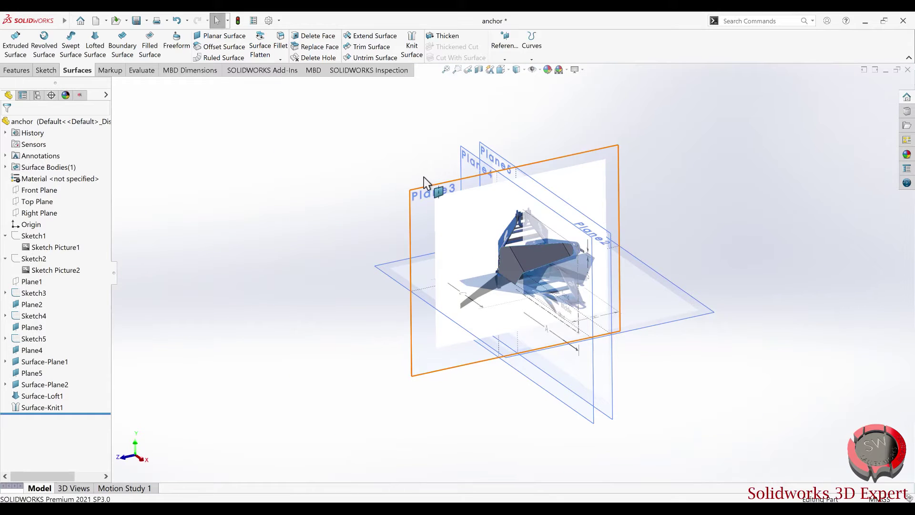
Sketch a horizontal construction line from the origin on Plane3 and exit the sketch
click(428, 199)
click(456, 177)
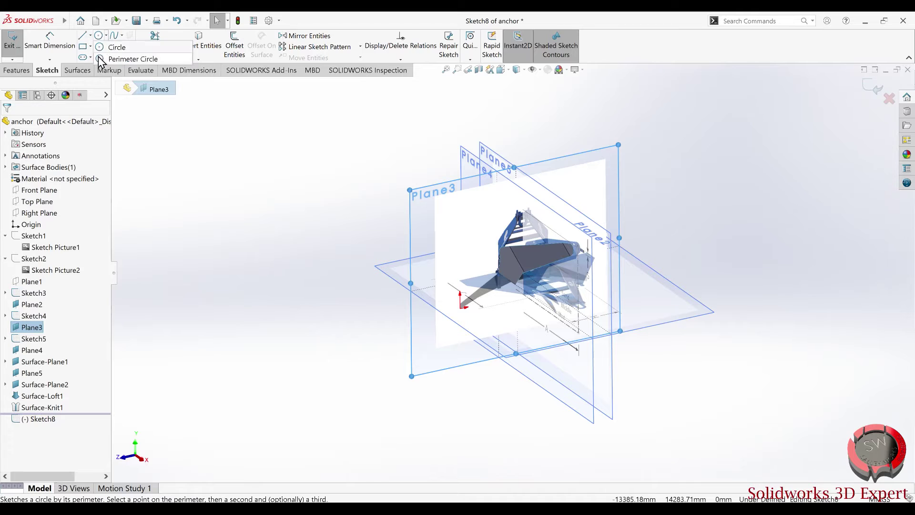
mouse_move(99, 58)
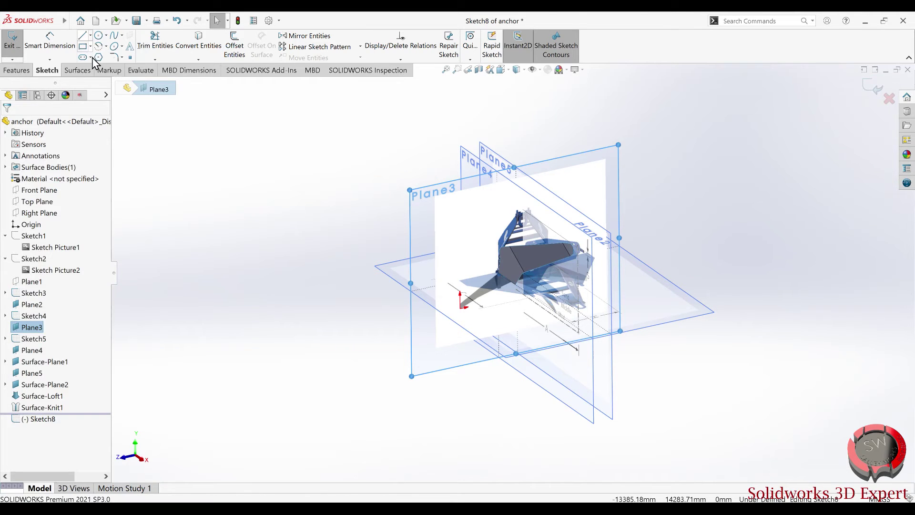
click(82, 36)
click(460, 308)
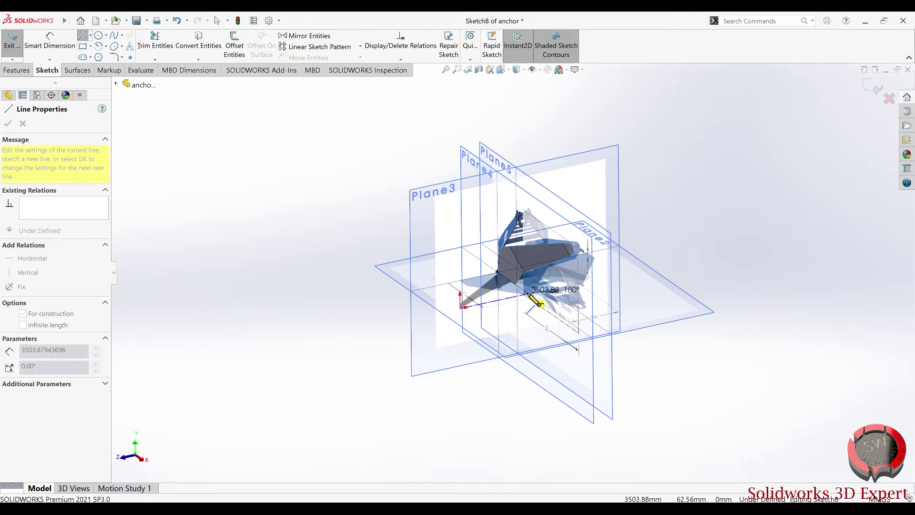
click(526, 293)
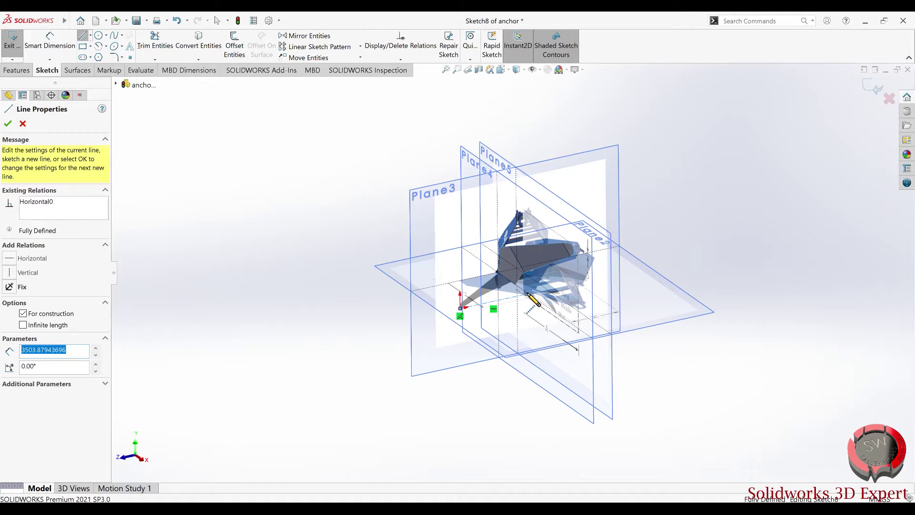
key(Escape)
click(873, 88)
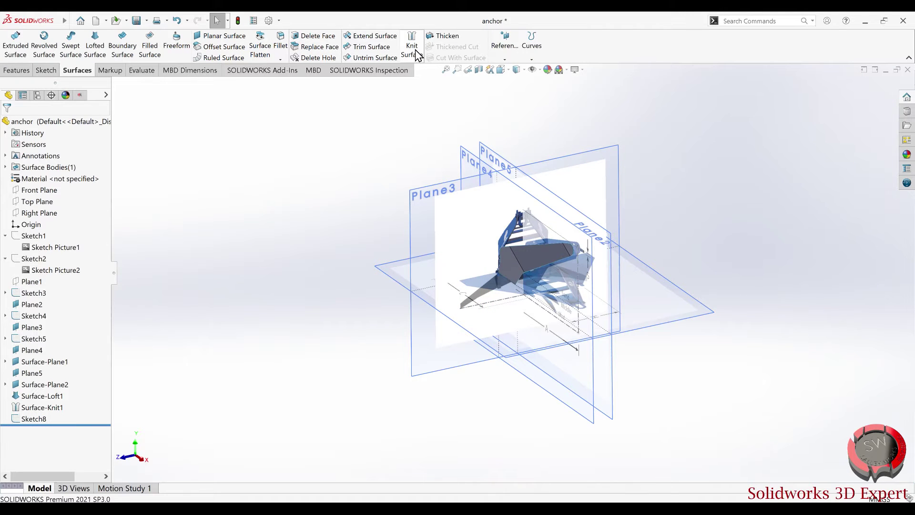
click(441, 37)
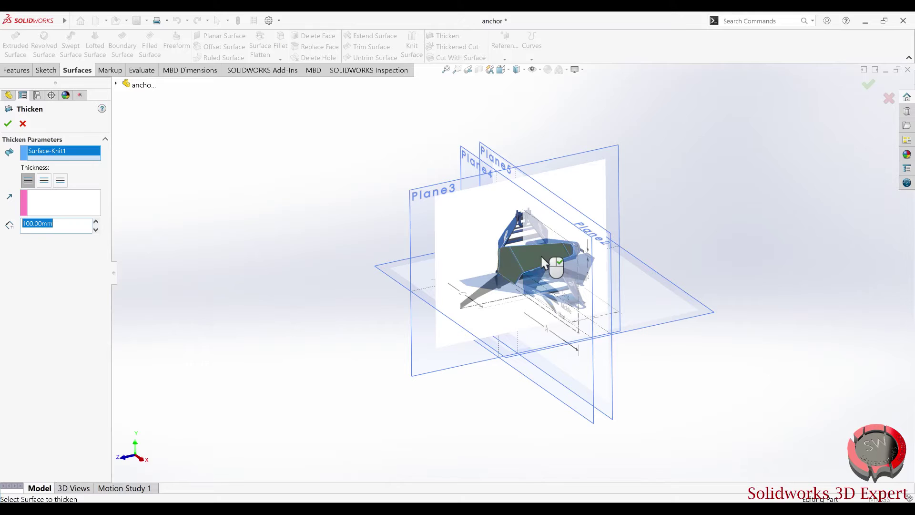
Thicken Surface-Knit1 100 mm on both sides along Line1@Sketch8, creating Thicken2
click(60, 181)
click(48, 207)
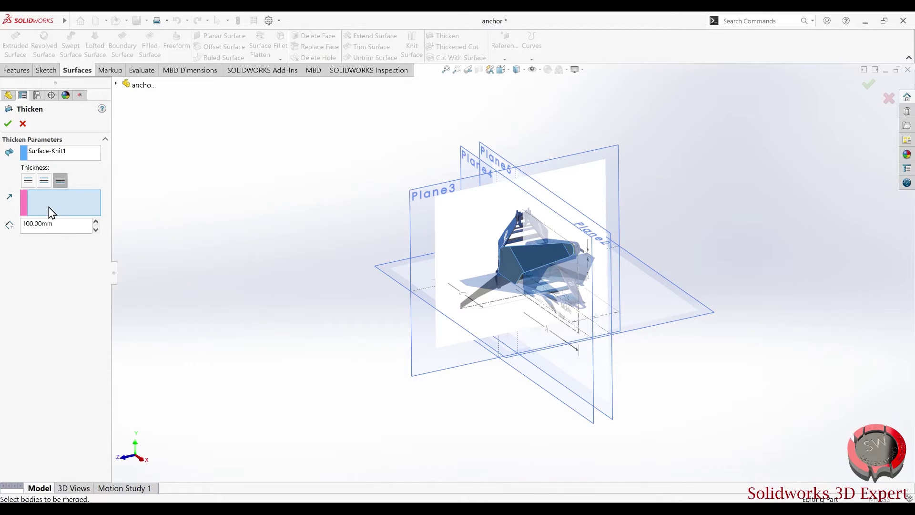
scroll(515, 315, down, 3)
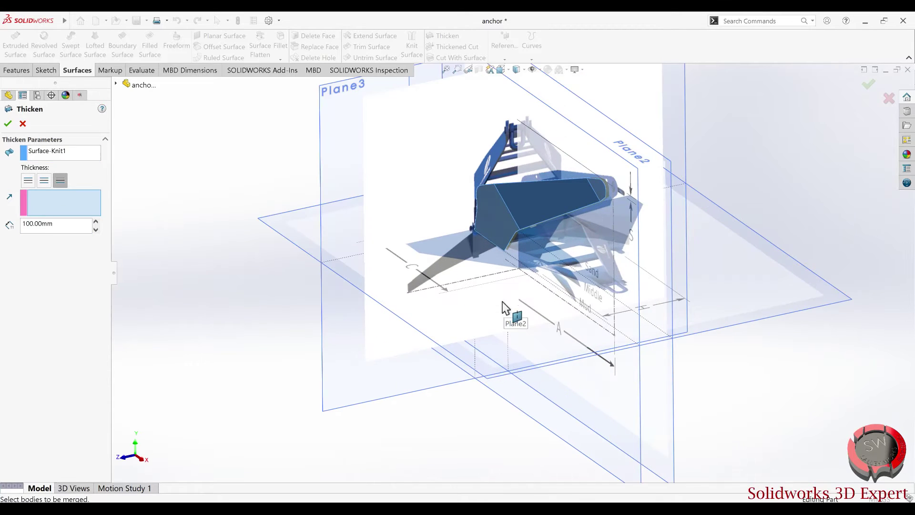
click(466, 281)
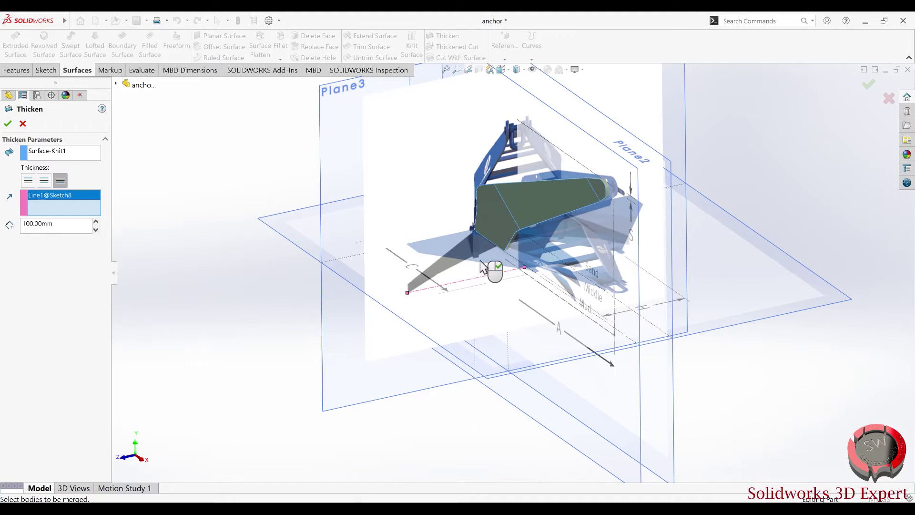
scroll(469, 276, down, 3)
click(8, 124)
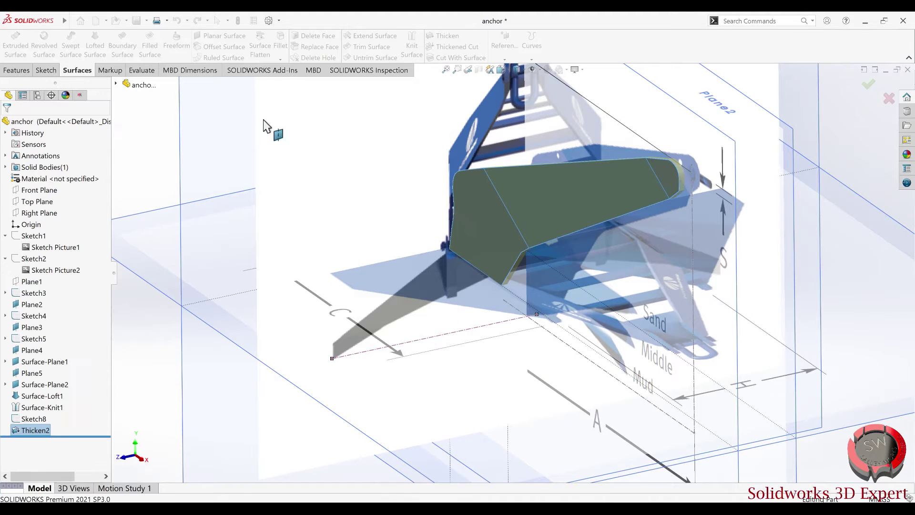
Orbit and zoom to inspect the thickened edge of Thicken2
scroll(482, 195, down, 5)
scroll(529, 200, down, 3)
mouse_move(530, 202)
middle_down()
mouse_move(543, 243)
mouse_move(490, 272)
mouse_move(741, 299)
middle_up()
scroll(542, 244, down, 3)
scroll(739, 306, up, 5)
scroll(706, 302, down, 4)
scroll(553, 246, down, 3)
scroll(553, 246, up, 5)
mouse_move(625, 348)
middle_down()
mouse_move(403, 211)
mouse_move(550, 318)
middle_up()
scroll(551, 324, down, 3)
scroll(521, 282, down, 3)
scroll(516, 282, down, 2)
Rotate the model to view the fluke and the whole anchor with its planes
mouse_move(515, 283)
middle_down()
mouse_move(459, 298)
mouse_move(535, 384)
mouse_move(491, 357)
mouse_move(513, 462)
mouse_move(381, 353)
middle_up()
scroll(460, 302, up, 4)
scroll(470, 351, down, 4)
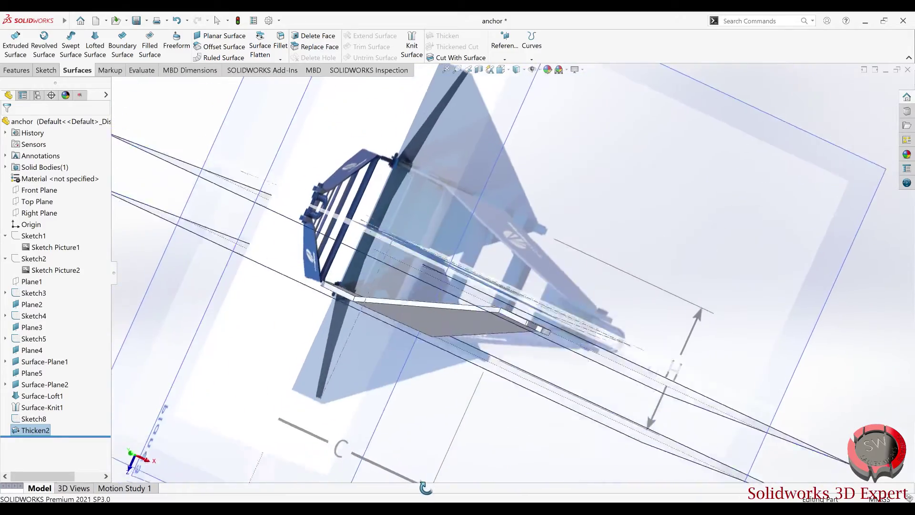
scroll(405, 376, down, 3)
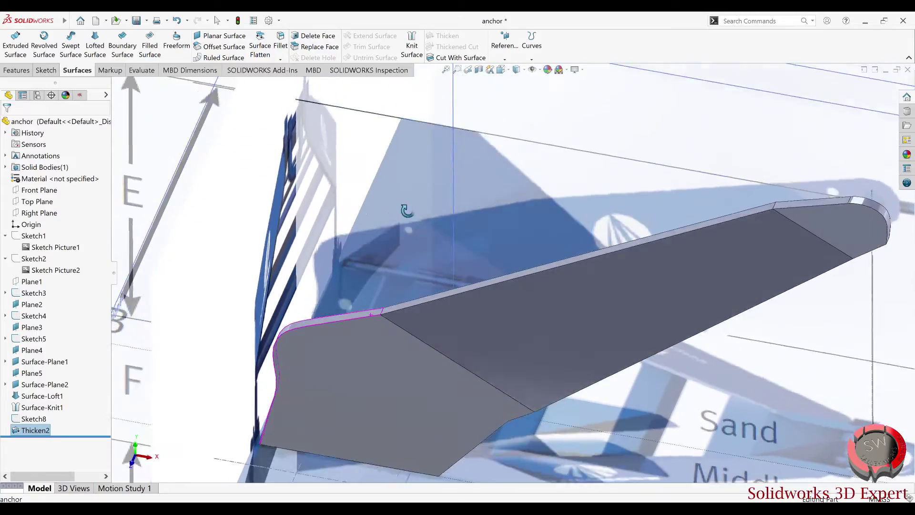
mouse_move(381, 354)
middle_down()
mouse_move(519, 332)
mouse_move(471, 305)
mouse_move(492, 288)
middle_up()
scroll(515, 332, up, 5)
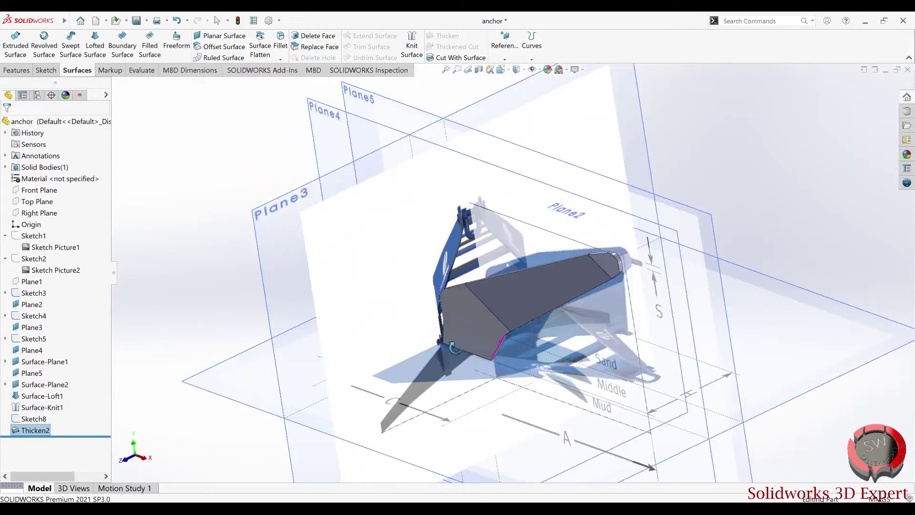
scroll(483, 258, down, 3)
scroll(483, 259, up, 5)
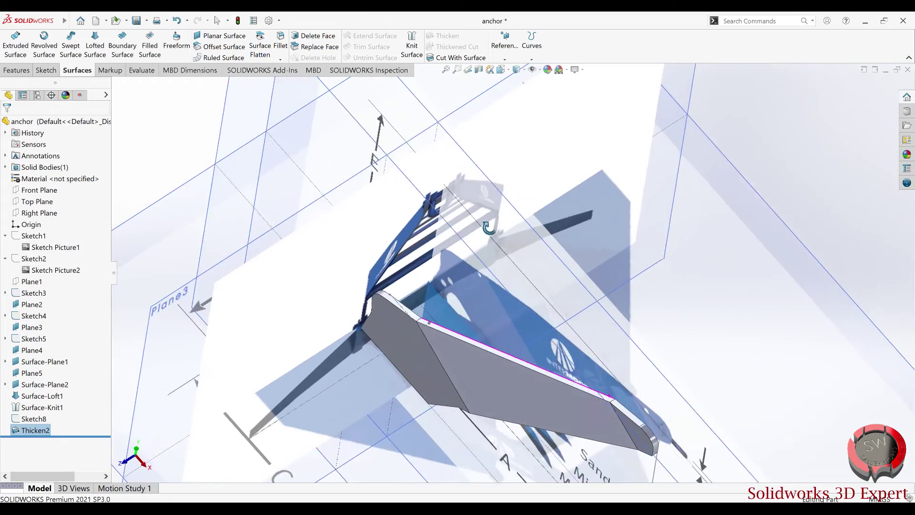
mouse_move(445, 305)
middle_down()
mouse_move(503, 204)
mouse_move(495, 143)
middle_up()
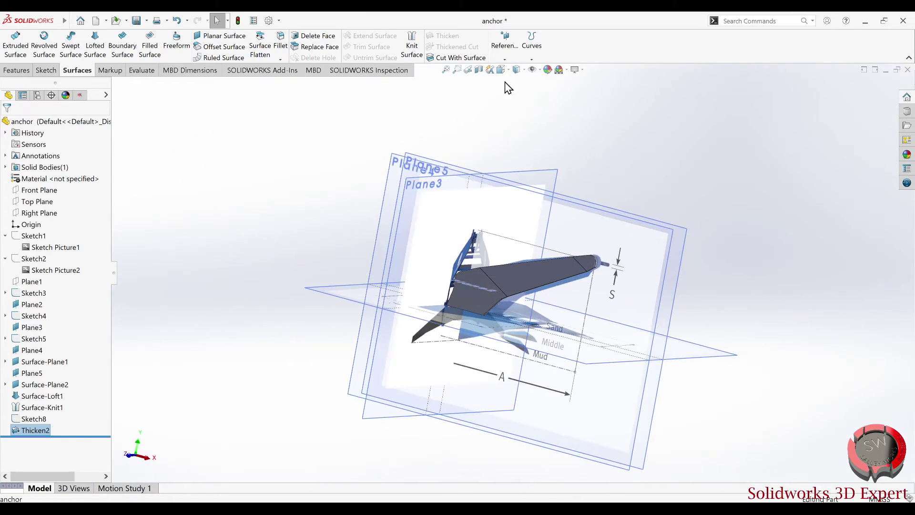
click(500, 69)
key(ctrl+1)
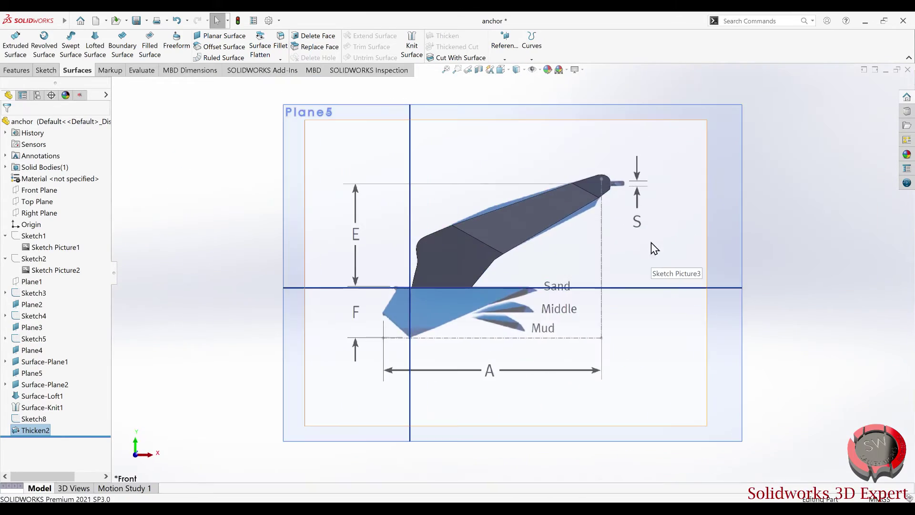
scroll(629, 219, down, 2)
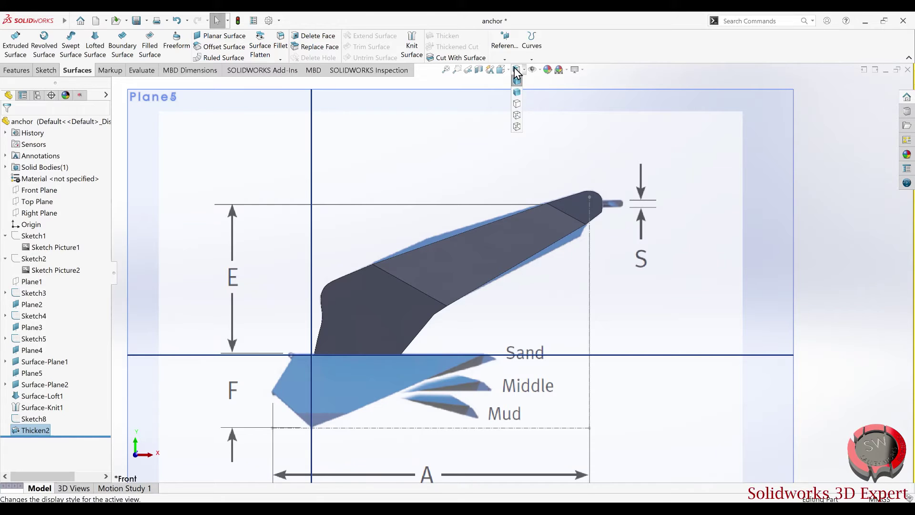
click(519, 108)
scroll(572, 177, down, 3)
scroll(610, 276, down, 2)
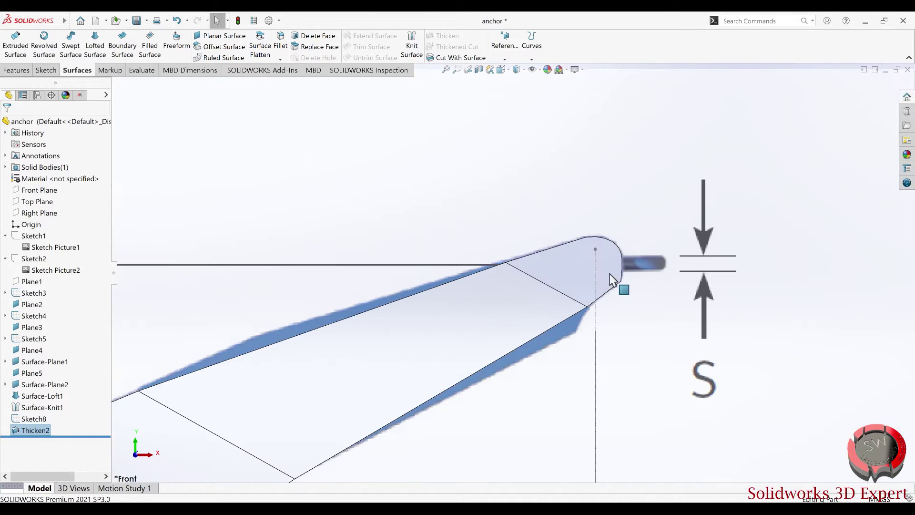
scroll(525, 85, up, 2)
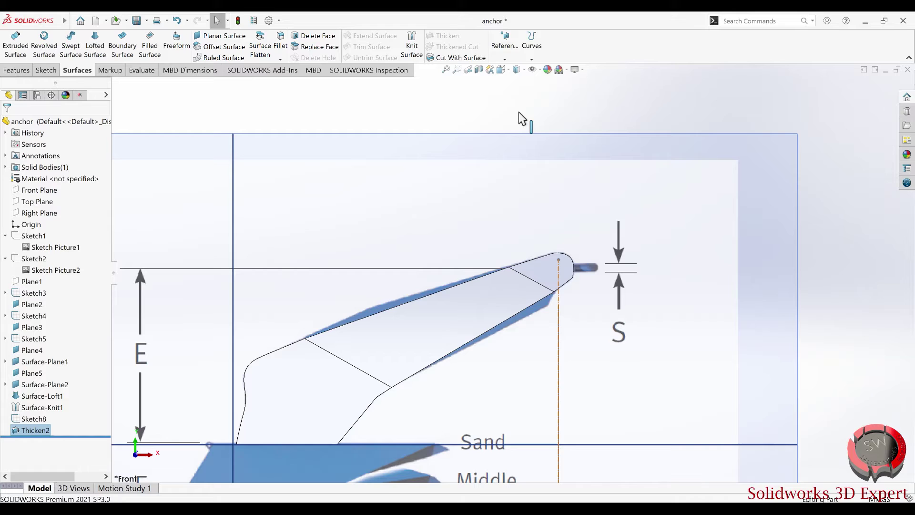
click(519, 72)
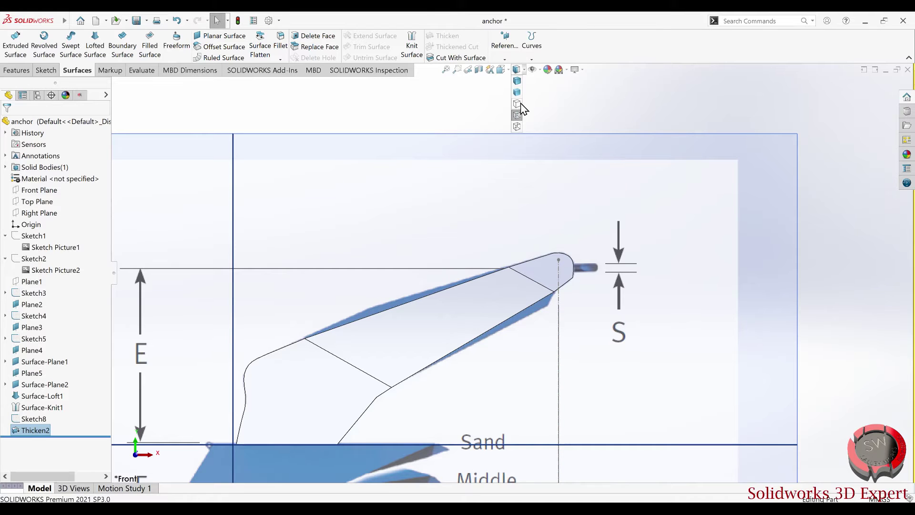
click(517, 127)
scroll(556, 324, down, 2)
scroll(515, 228, down, 2)
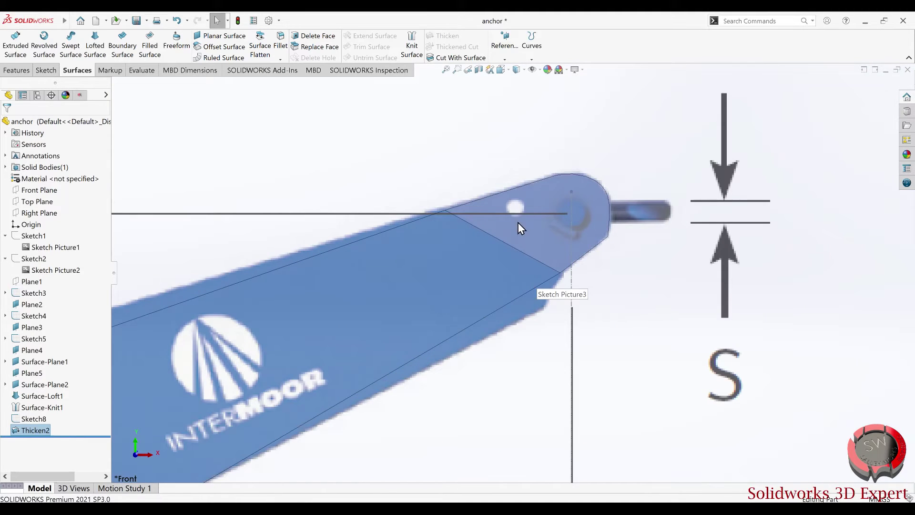
scroll(490, 279, up, 4)
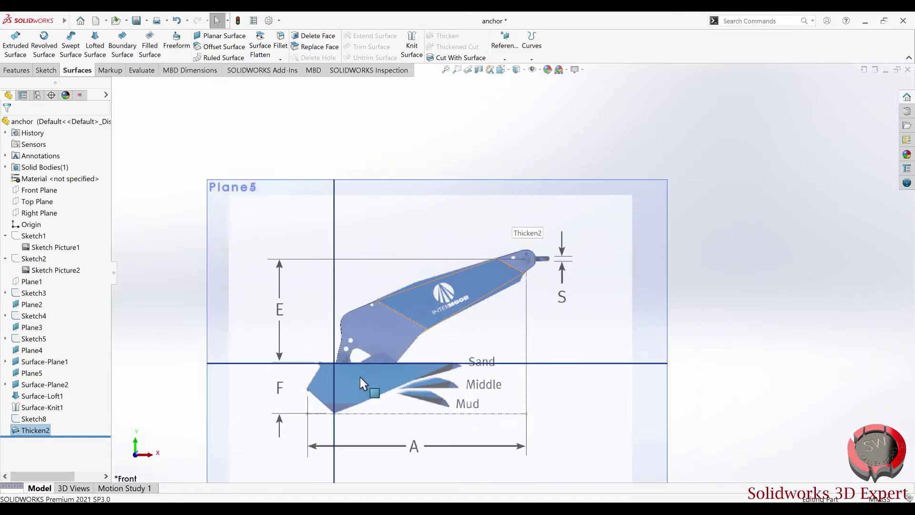
scroll(359, 376, down, 3)
scroll(376, 326, down, 2)
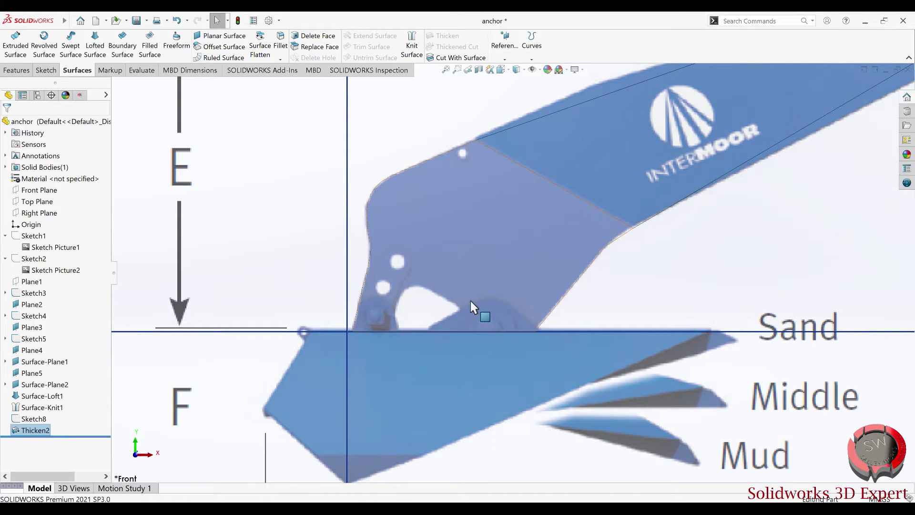
scroll(415, 285, up, 2)
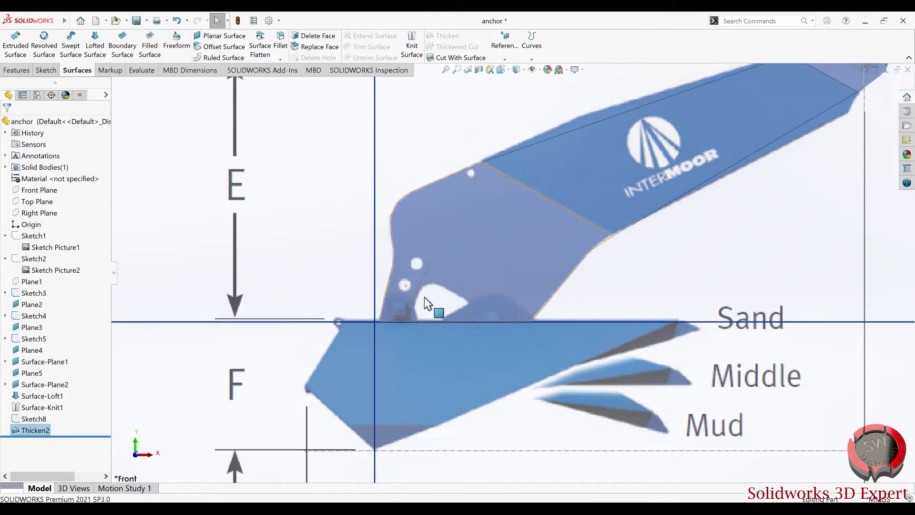
scroll(286, 329, up, 2)
scroll(365, 300, up, 2)
scroll(252, 289, up, 2)
key(f)
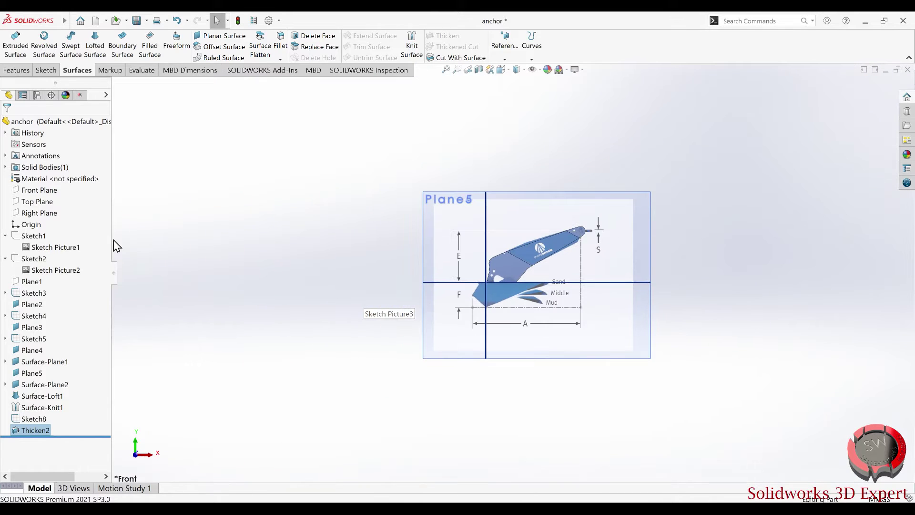
Start a sketch on the Front Plane with two circles over the shank holes
click(50, 198)
click(54, 182)
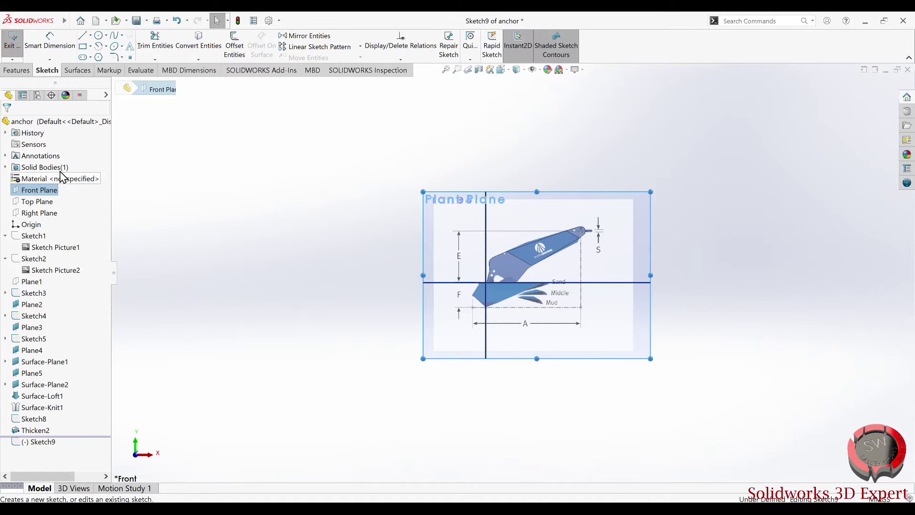
click(101, 39)
scroll(374, 249, down, 2)
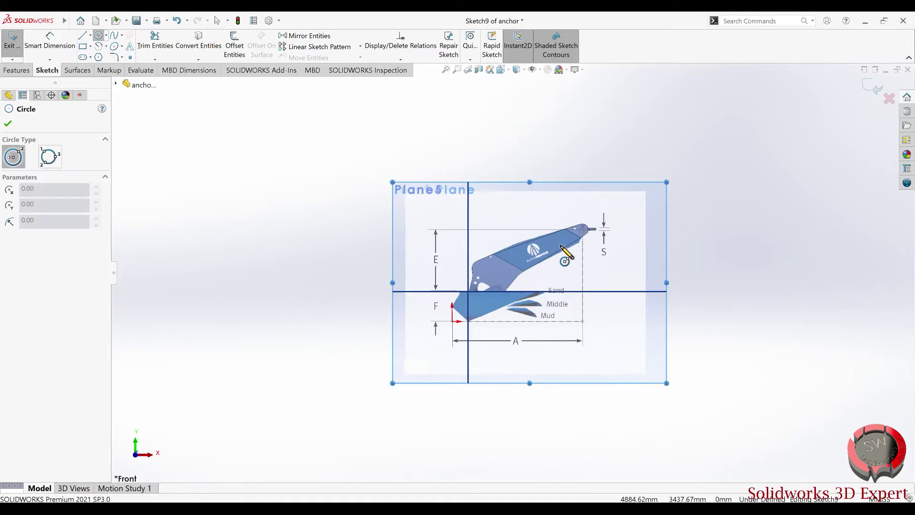
scroll(403, 319, down, 5)
scroll(419, 291, down, 5)
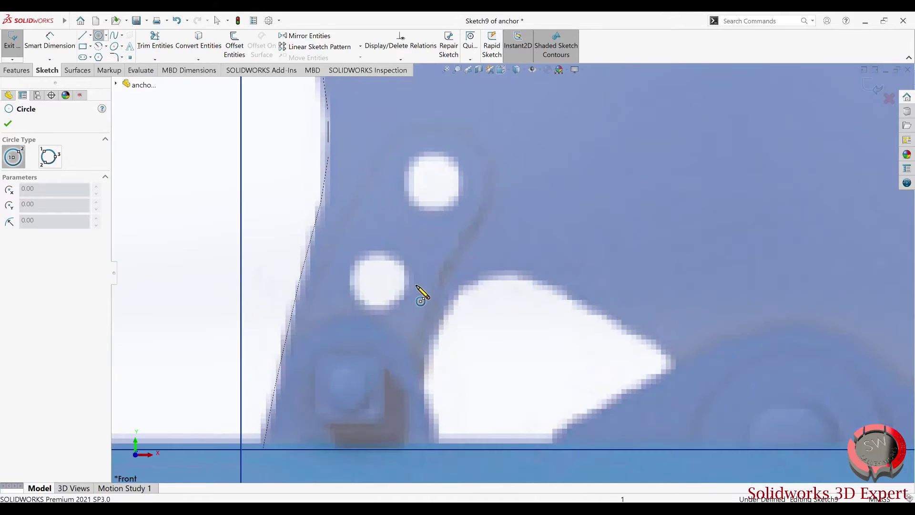
click(378, 283)
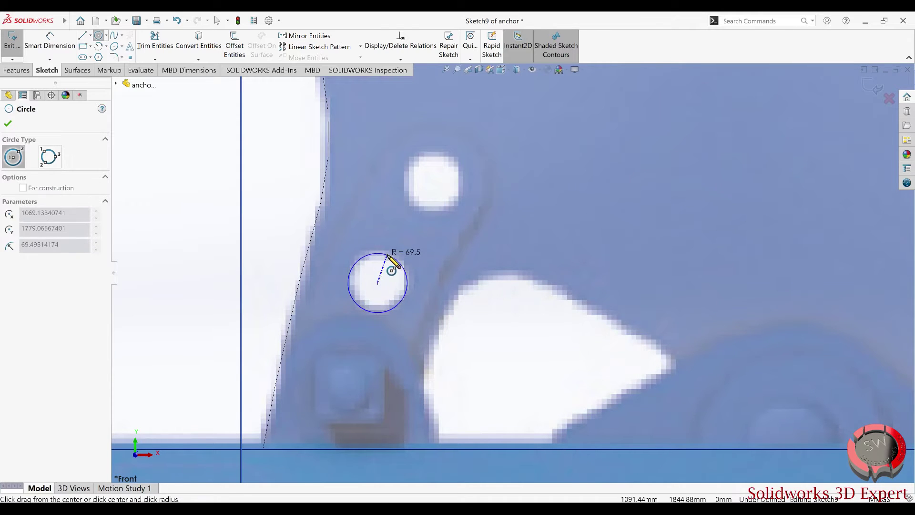
click(387, 256)
click(430, 181)
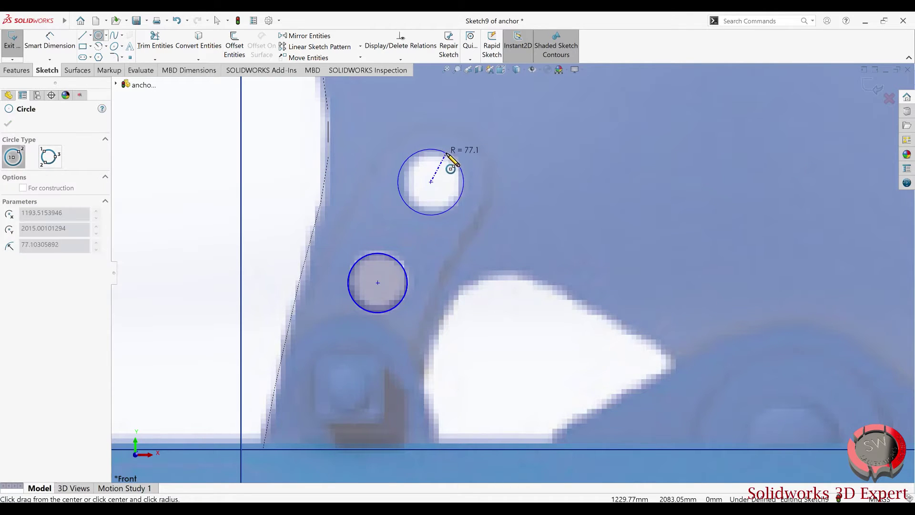
click(446, 155)
Fit the sketch, orbit around it, and return to the front view
scroll(353, 402, up, 5)
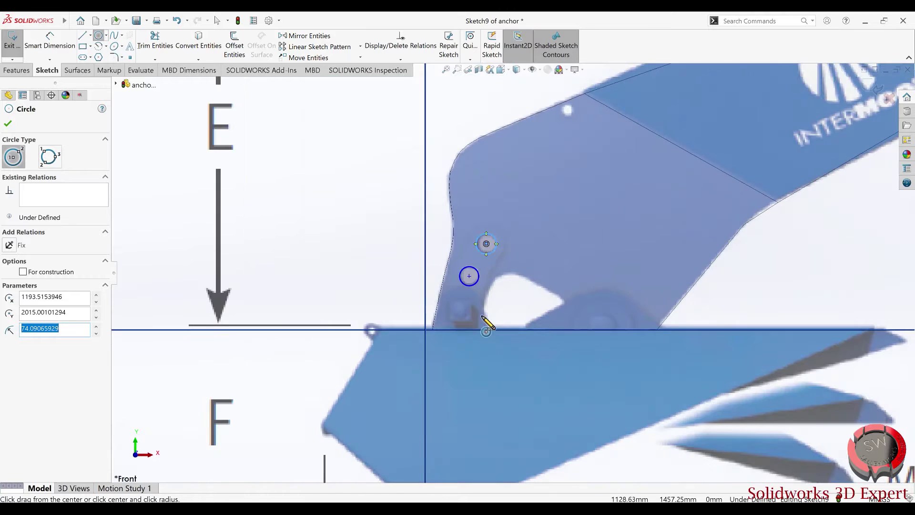
scroll(482, 333, up, 2)
scroll(549, 310, down, 2)
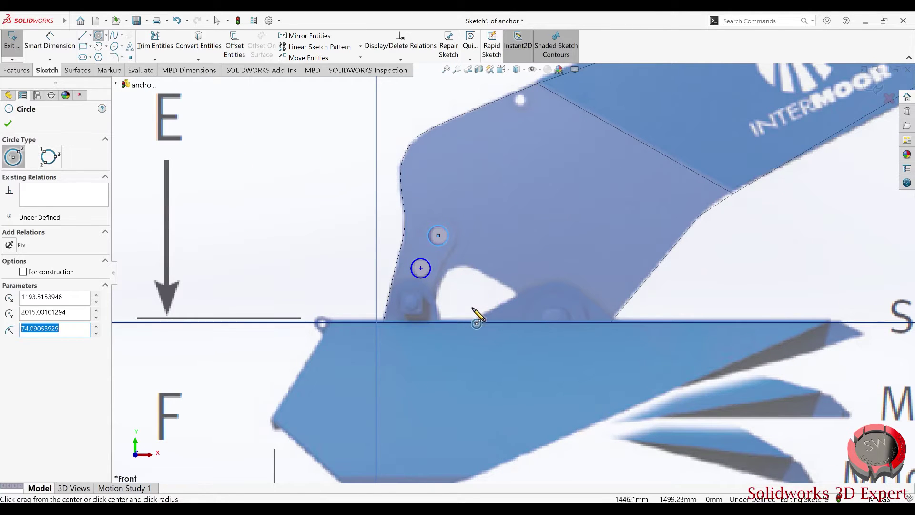
key(f)
mouse_move(473, 333)
middle_down()
mouse_move(408, 439)
mouse_move(481, 270)
mouse_move(451, 360)
middle_up()
click(491, 69)
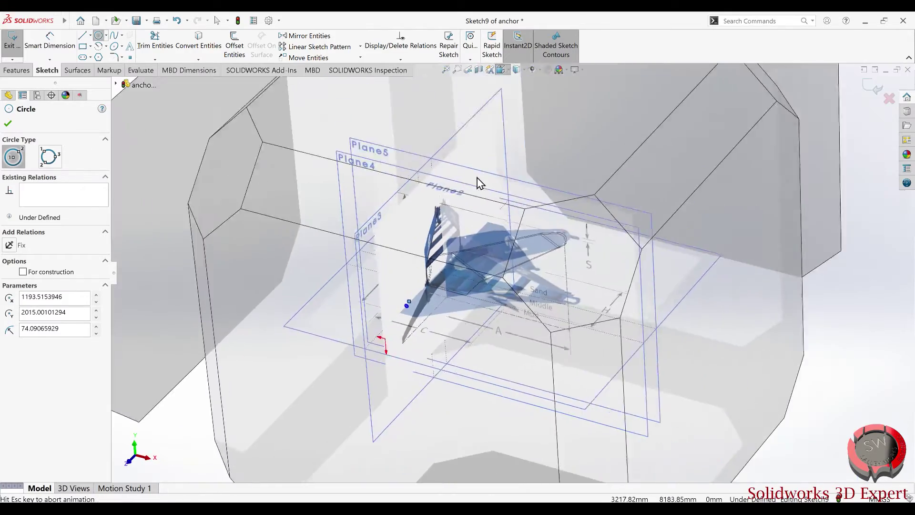
scroll(445, 279, down, 3)
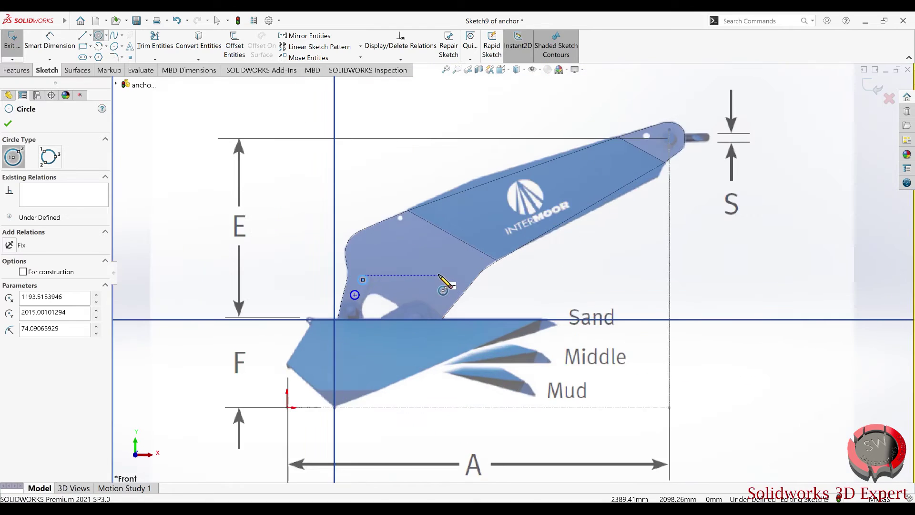
scroll(396, 329, down, 3)
scroll(395, 358, down, 1)
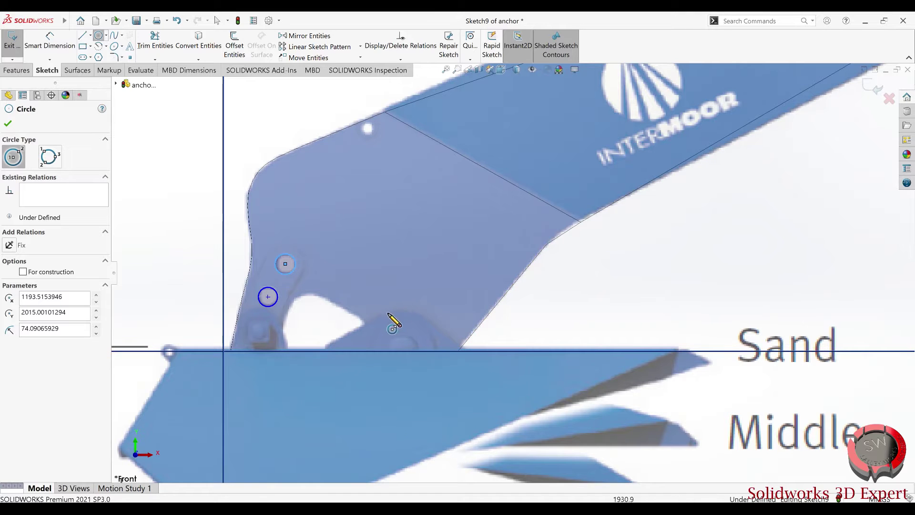
scroll(327, 360, down, 1)
scroll(323, 362, down, 1)
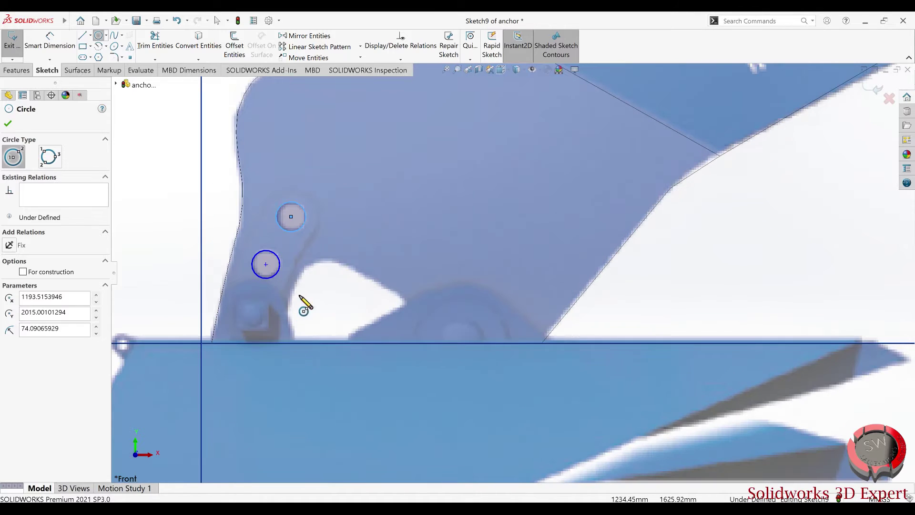
Trace an arched spline around the triangular opening, ending on the base line
click(114, 36)
scroll(333, 347, down, 2)
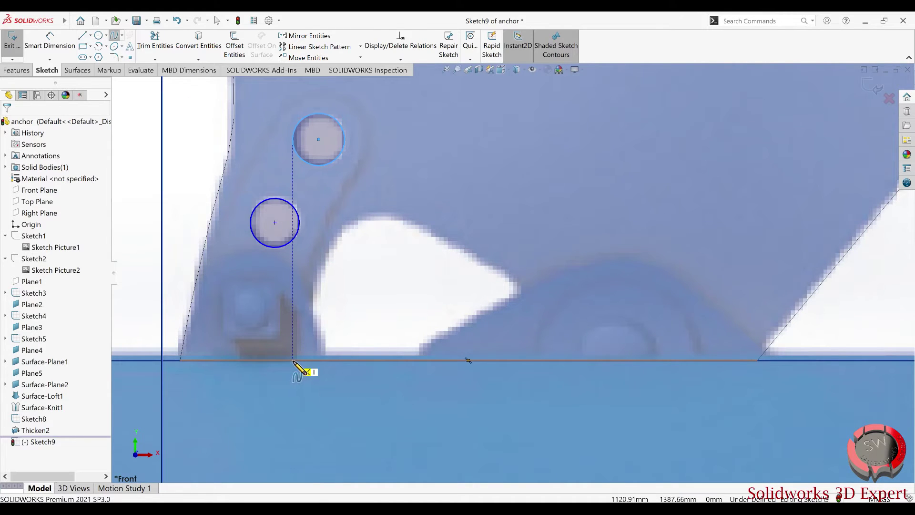
click(292, 360)
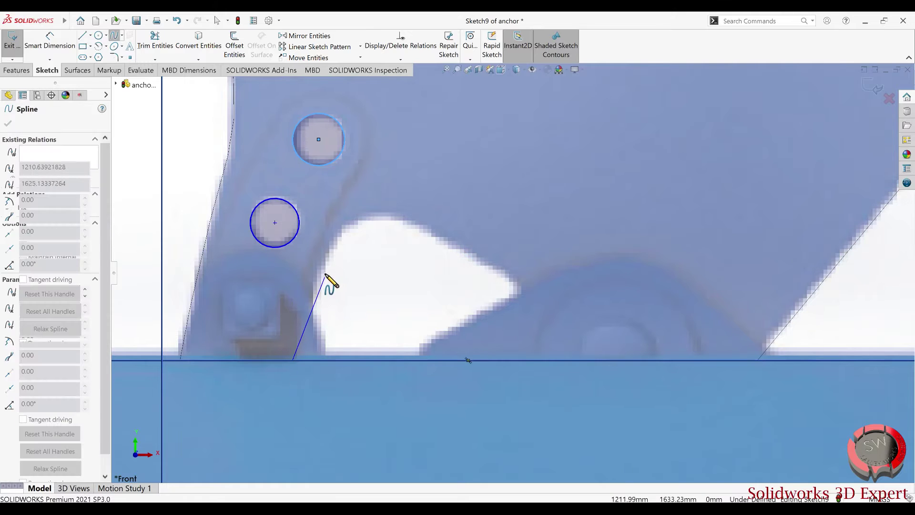
click(325, 265)
click(363, 219)
click(407, 222)
click(503, 276)
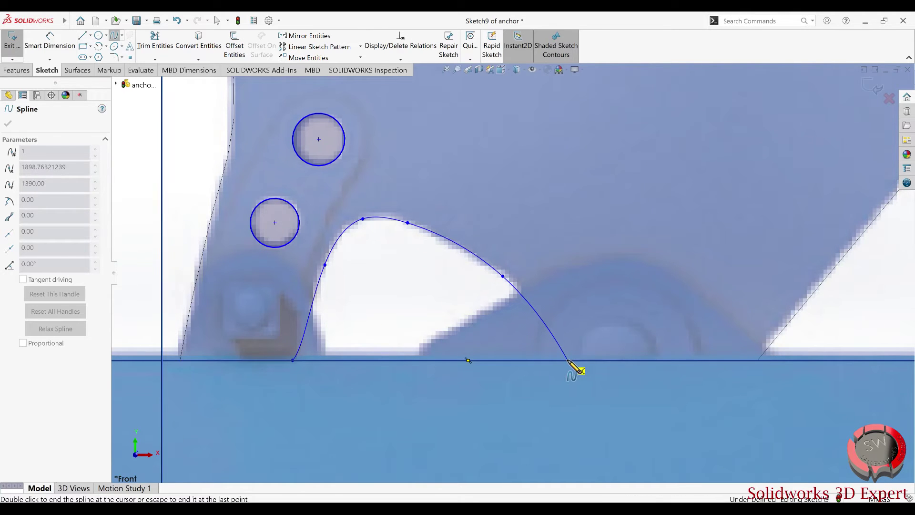
double_click(569, 361)
Close the curved outline with a straight line along its base
key(l)
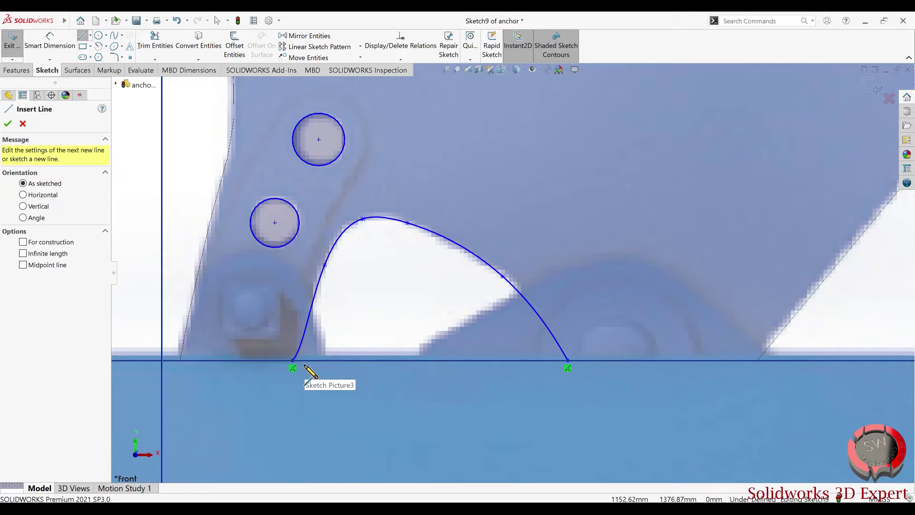
click(292, 361)
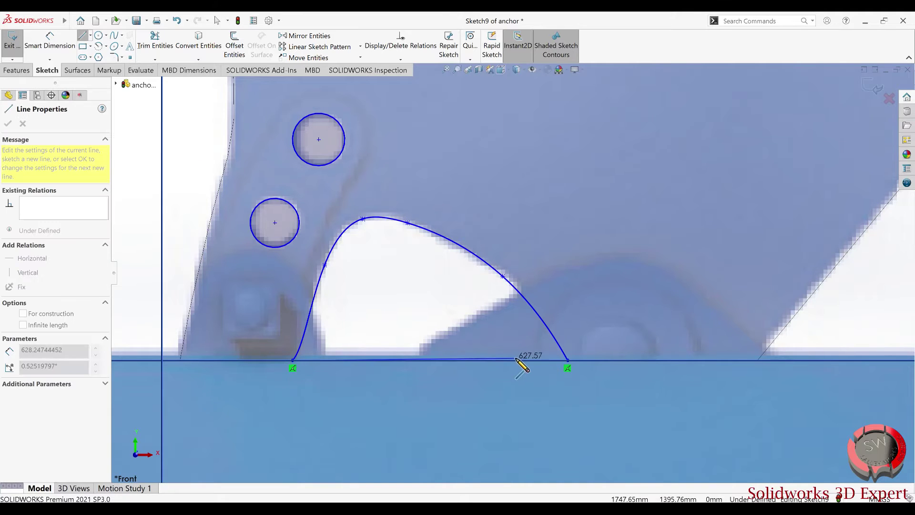
click(567, 361)
key(Escape)
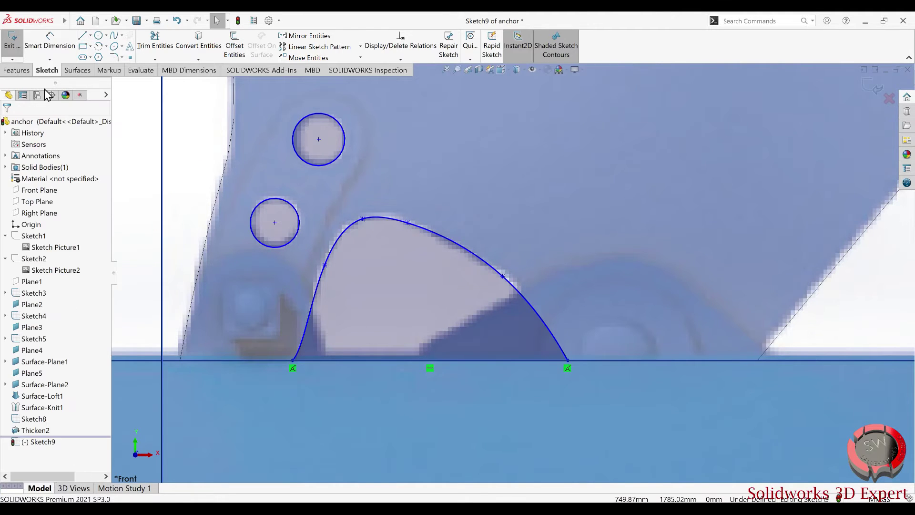
click(17, 70)
click(153, 50)
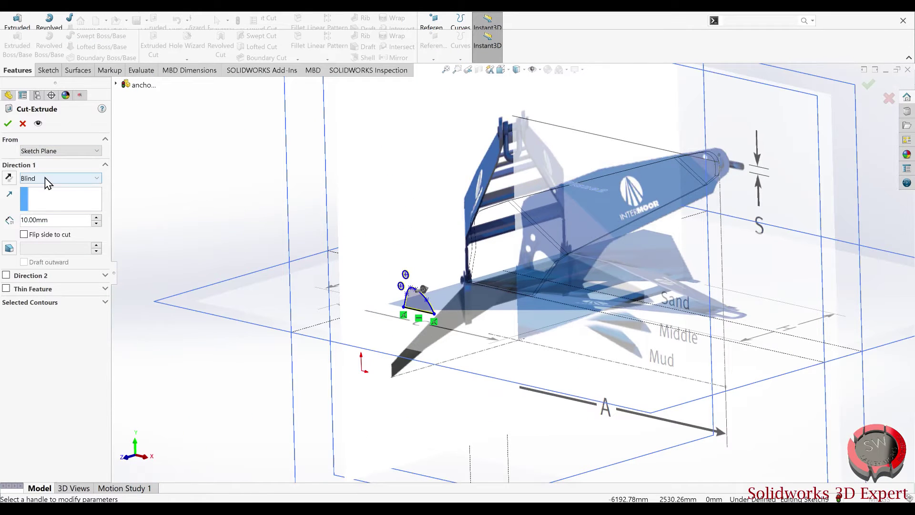
Extrude-cut the sketch Through All, creating Cut-Extrude1
click(45, 178)
click(42, 196)
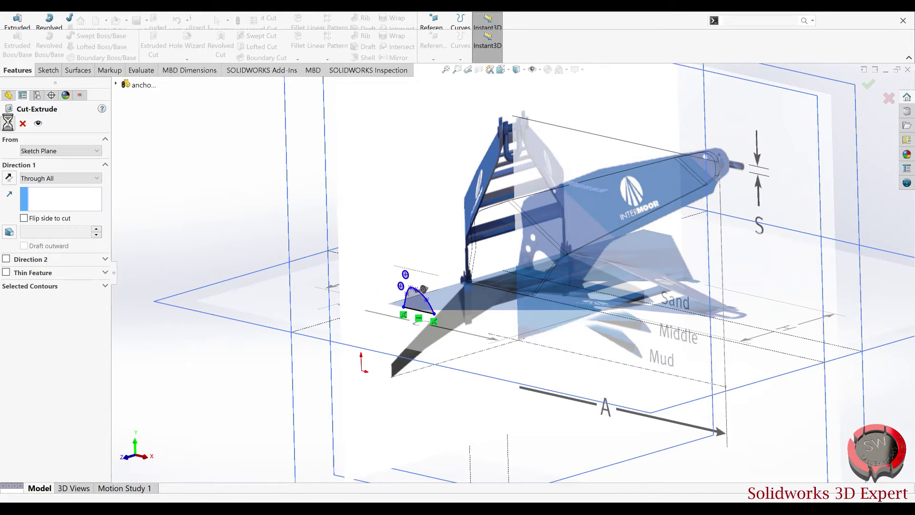
click(7, 123)
scroll(227, 186, up, 3)
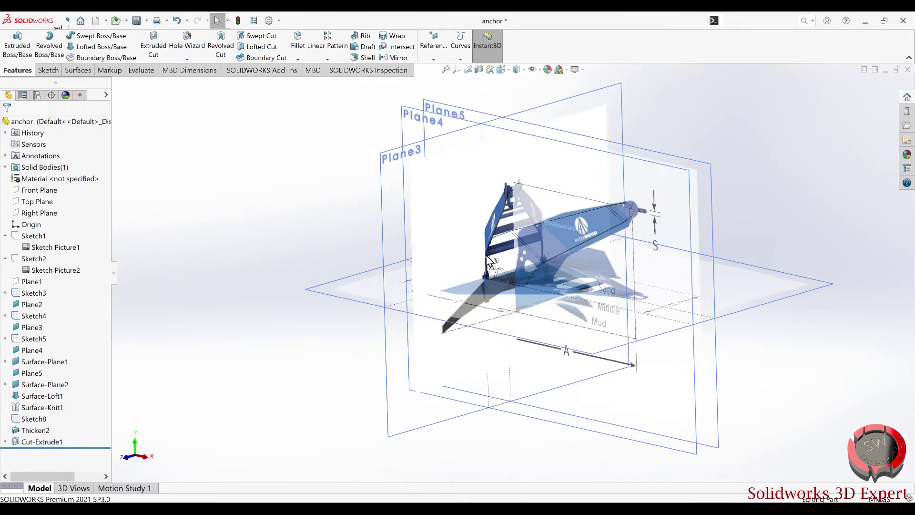
mouse_move(484, 279)
middle_down()
mouse_move(518, 270)
mouse_move(529, 224)
middle_up()
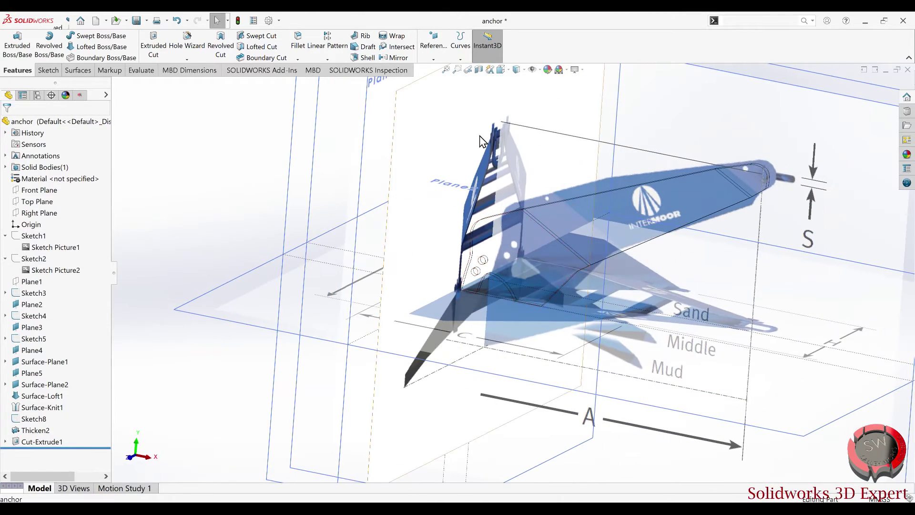
Switch the display to Shaded With Edges and snap the view to Front
click(516, 69)
mouse_move(570, 281)
middle_down()
mouse_move(607, 255)
mouse_move(627, 374)
mouse_move(559, 293)
mouse_move(524, 368)
middle_up()
scroll(559, 293, down, 3)
scroll(503, 279, up, 3)
mouse_move(503, 279)
middle_down()
mouse_move(527, 363)
mouse_move(503, 388)
mouse_move(494, 240)
mouse_move(464, 233)
mouse_move(472, 205)
middle_up()
click(499, 73)
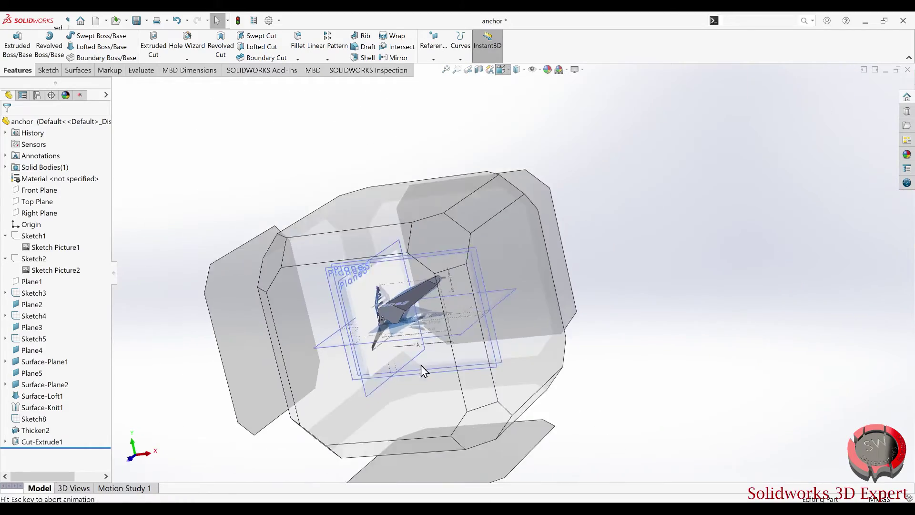
click(383, 371)
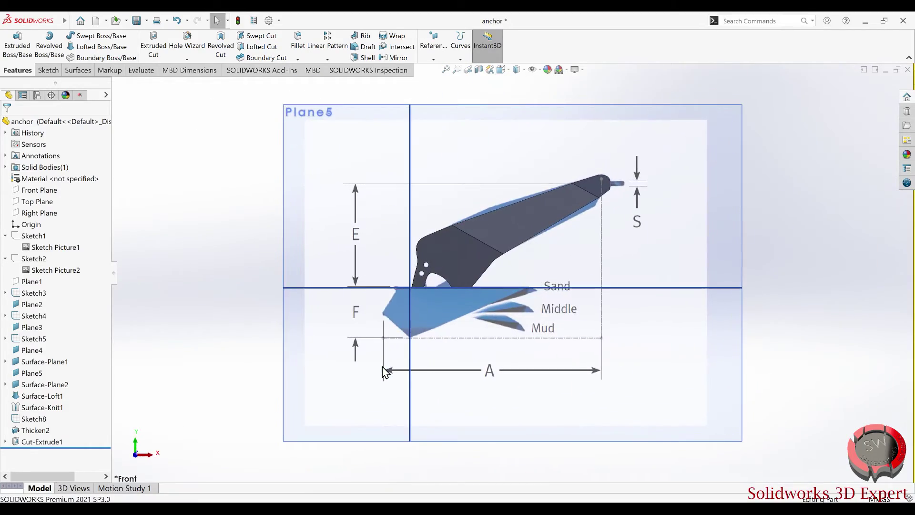
scroll(453, 320, up, 1)
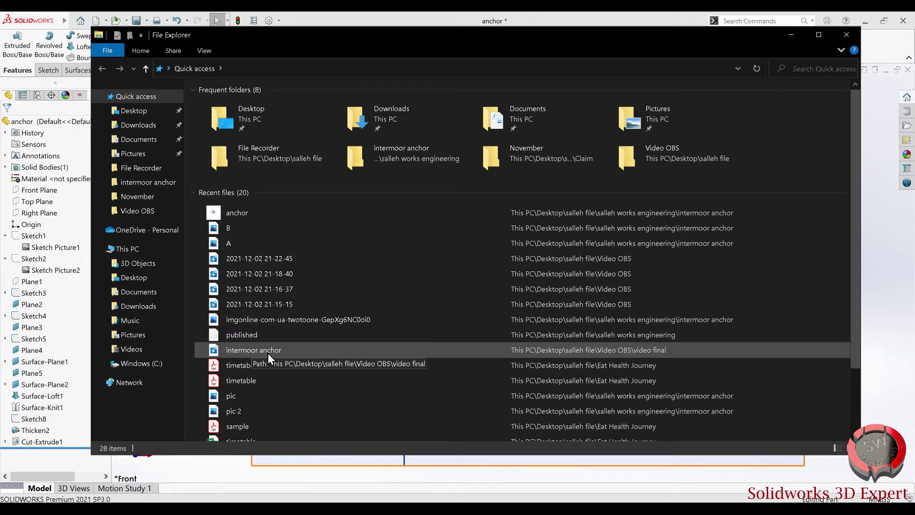
Open the intermoor anchor folder from Quick access and launch its brochure PDF
scroll(260, 362, down, 2)
scroll(251, 351, up, 2)
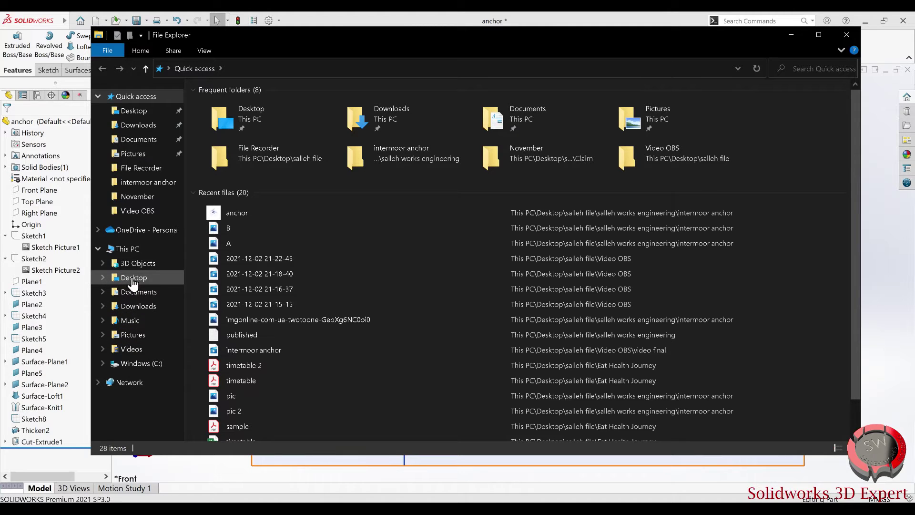
click(148, 182)
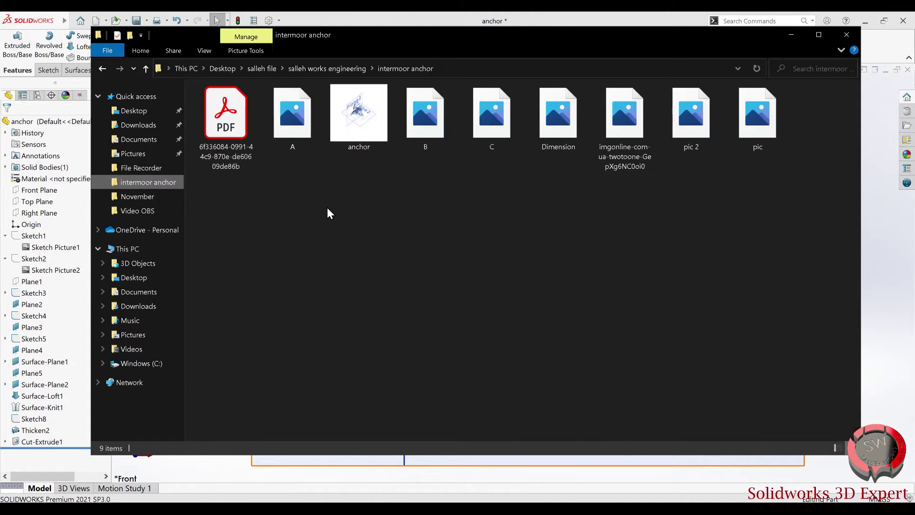
double_click(252, 142)
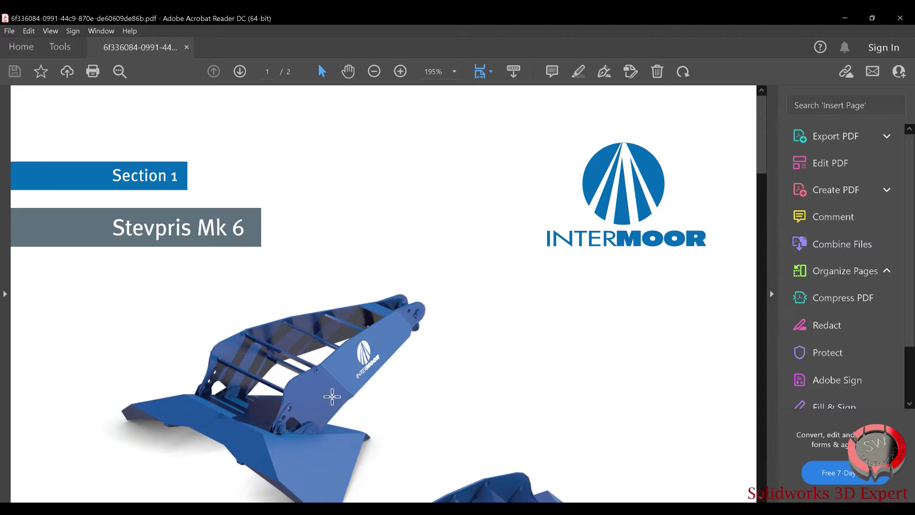
scroll(332, 396, down, 1)
scroll(415, 316, down, 3)
scroll(477, 319, down, 3)
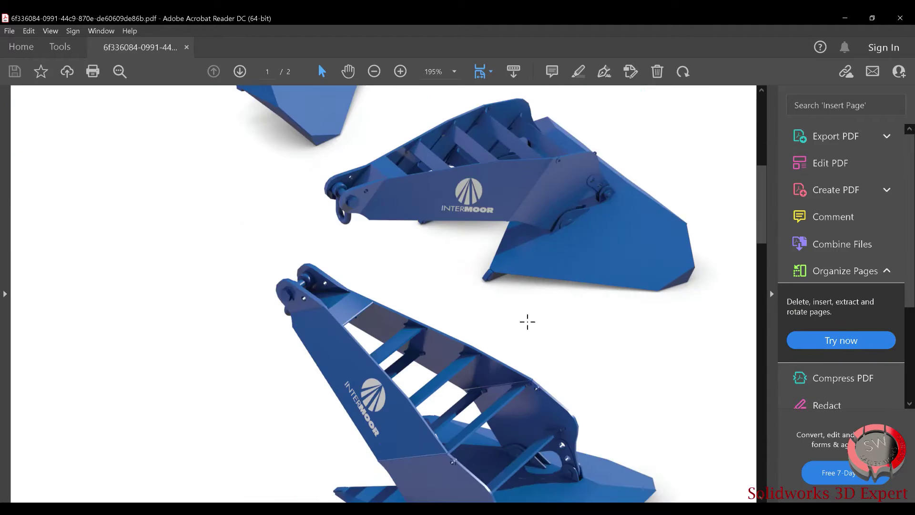
scroll(528, 321, down, 2)
scroll(510, 320, down, 3)
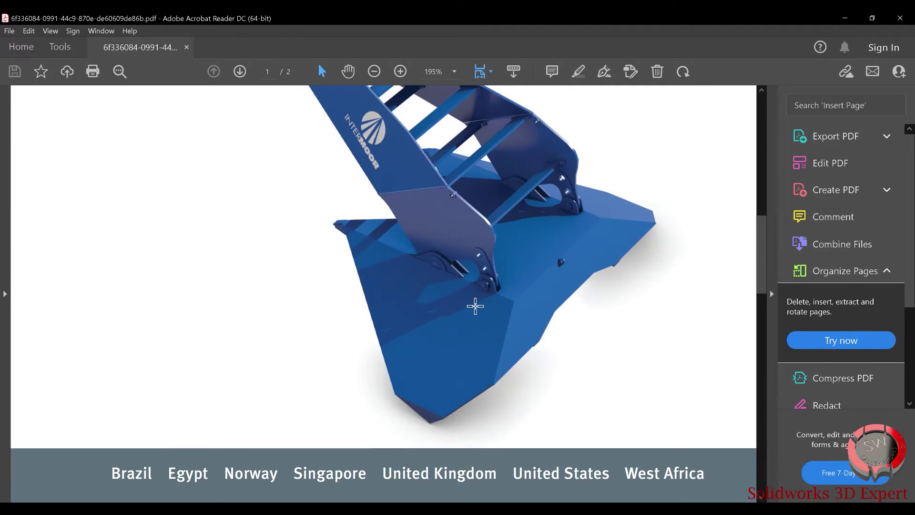
scroll(458, 248, up, 2)
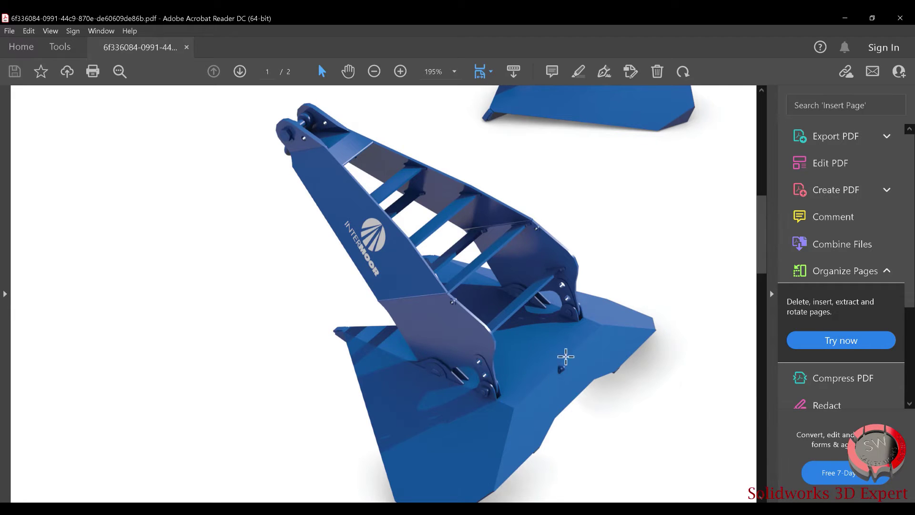
scroll(422, 372, up, 2)
scroll(422, 372, up, 2)
scroll(445, 351, down, 8)
scroll(445, 351, down, 8)
scroll(433, 358, down, 6)
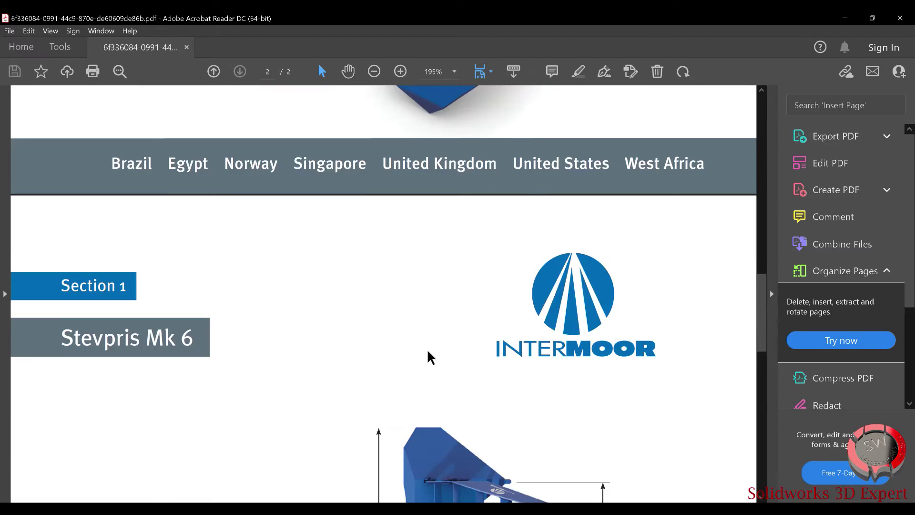
scroll(434, 357, down, 4)
scroll(439, 353, down, 1)
scroll(445, 346, down, 3)
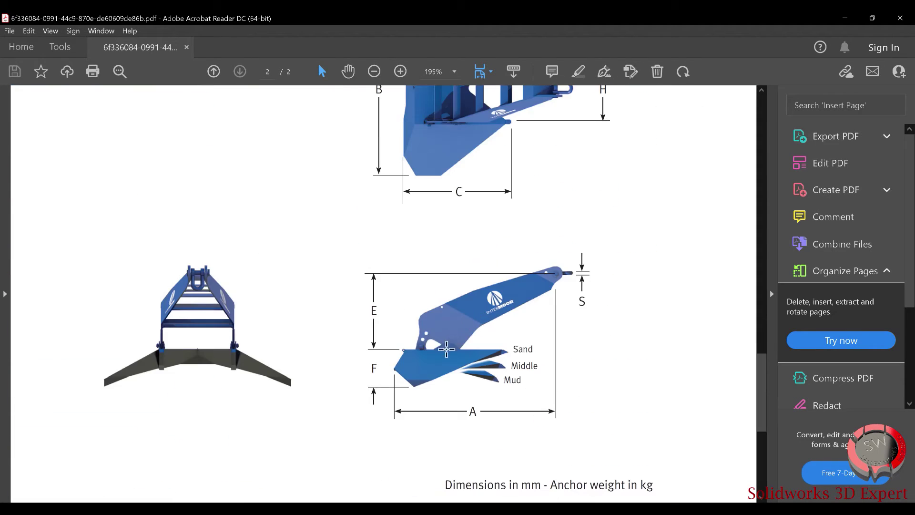
scroll(445, 268, up, 7)
scroll(466, 265, up, 4)
scroll(513, 301, up, 3)
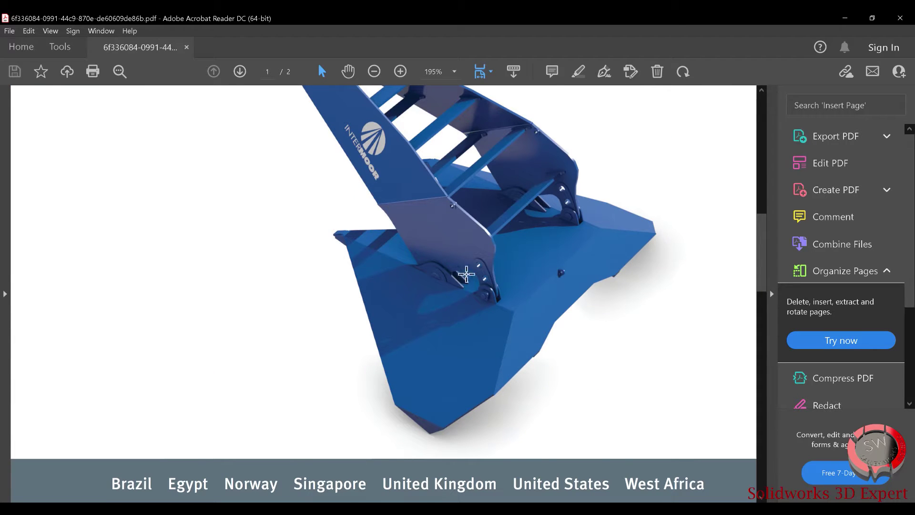
scroll(446, 271, down, 1)
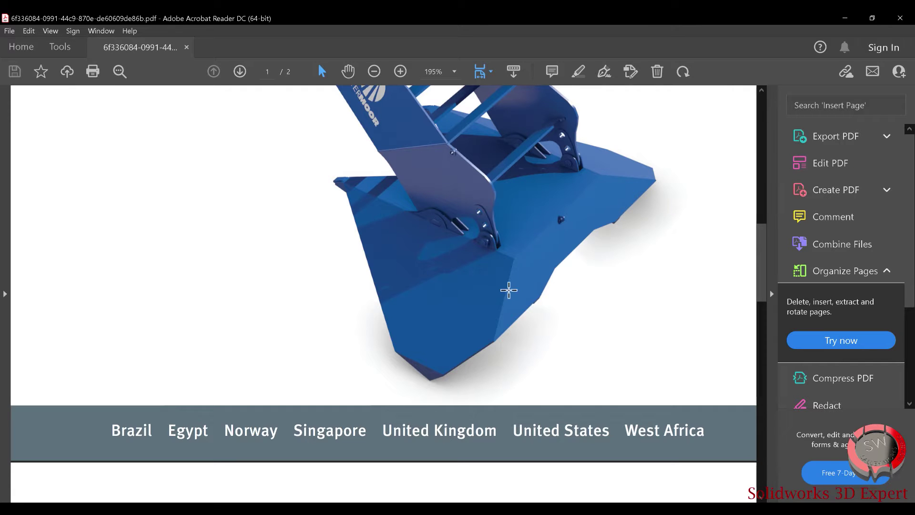
scroll(490, 357, up, 1)
scroll(477, 343, up, 2)
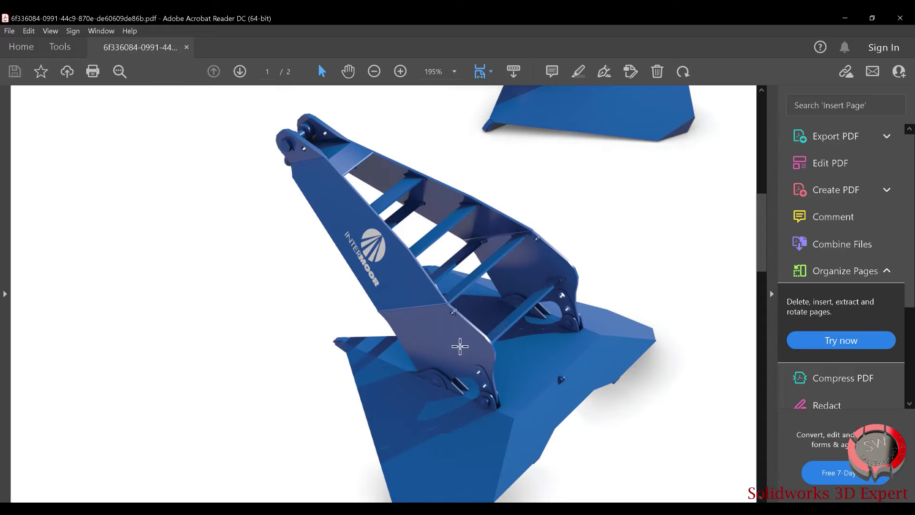
scroll(463, 357, down, 1)
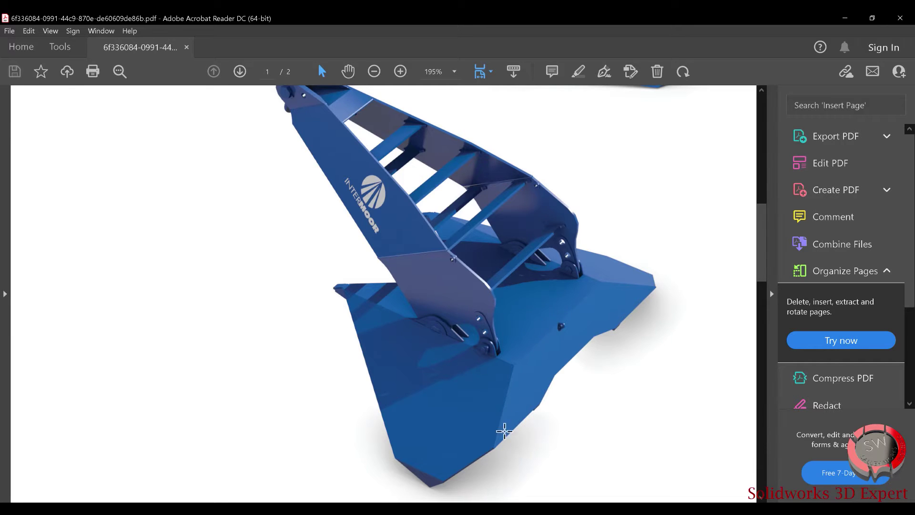
scroll(419, 473, down, 2)
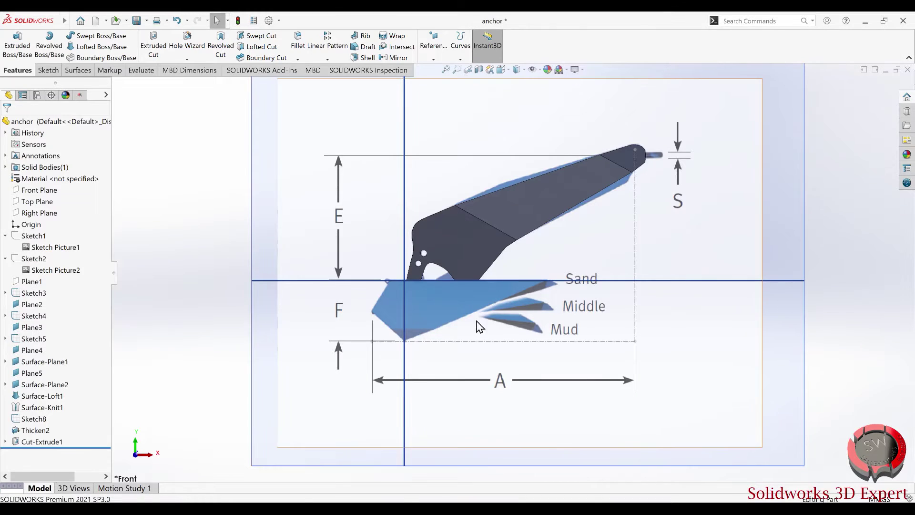
Show the Sketch commands and display the whole anchor in isometric view
scroll(435, 286, down, 1)
scroll(427, 282, down, 2)
scroll(657, 264, up, 3)
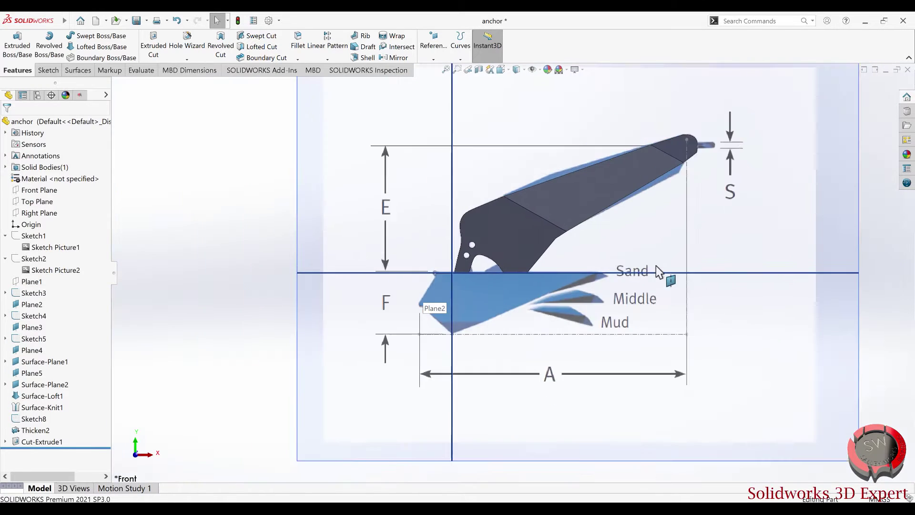
scroll(655, 267, up, 2)
scroll(686, 239, down, 1)
scroll(576, 273, down, 2)
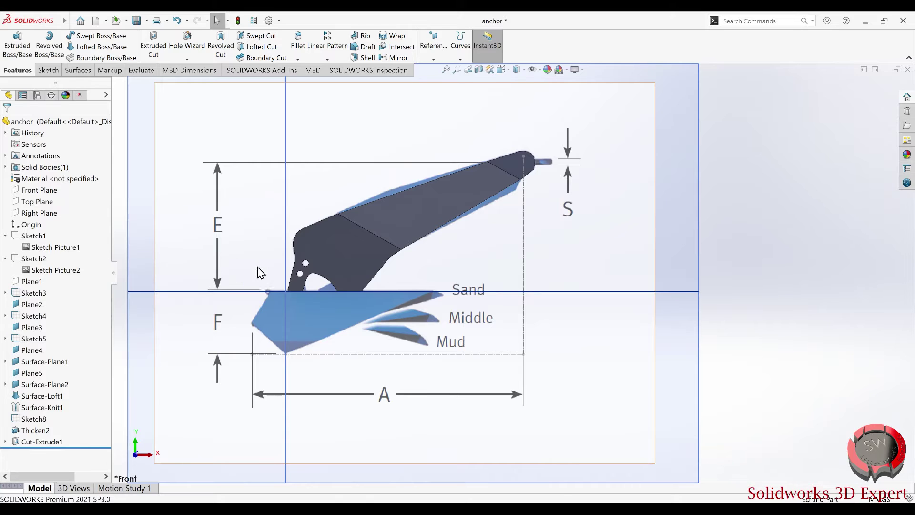
scroll(287, 296, down, 2)
scroll(291, 295, down, 2)
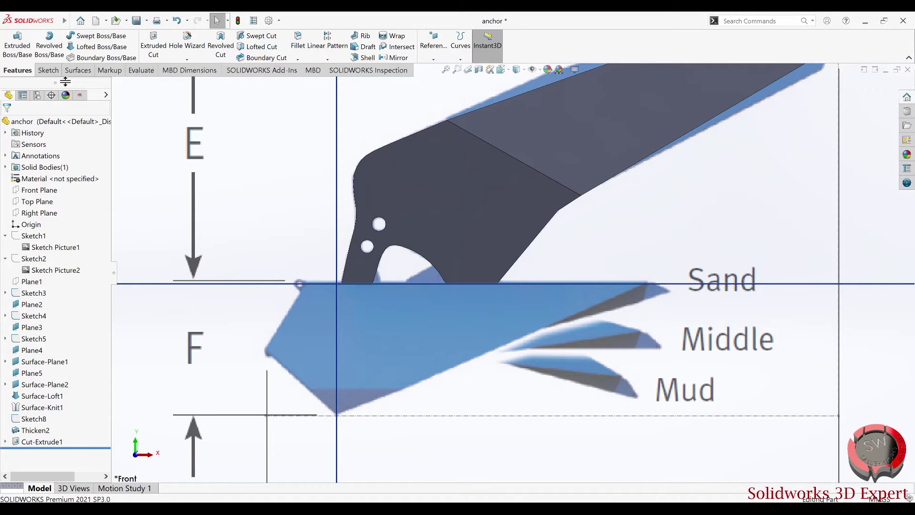
click(48, 71)
key(z)
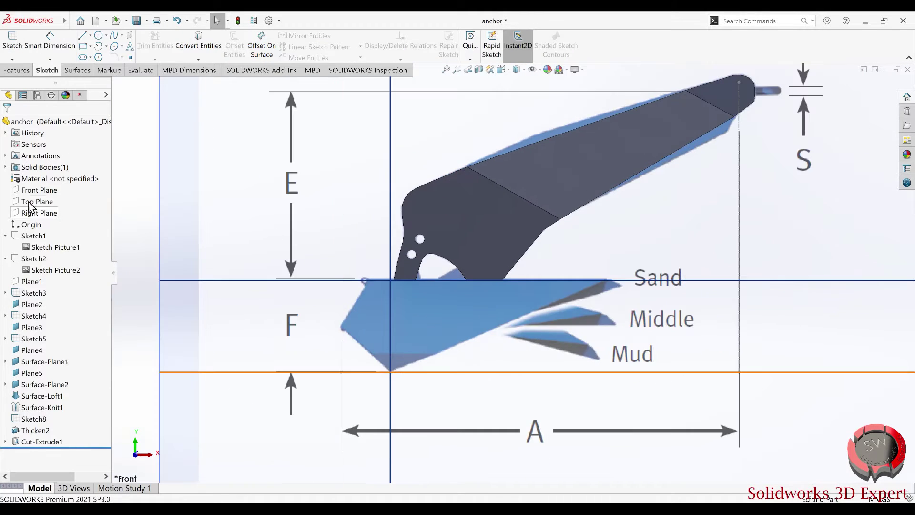
key(ctrl+7)
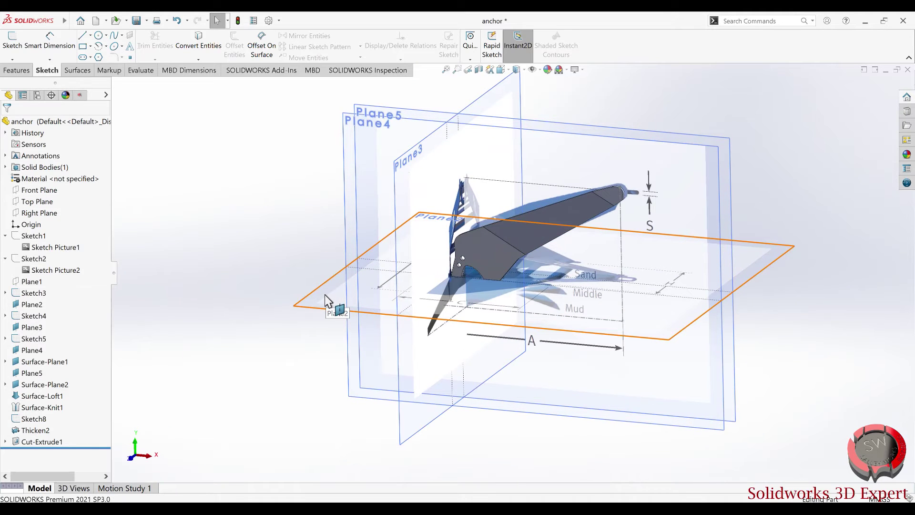
Begin Sketch10 on Plane2
click(325, 296)
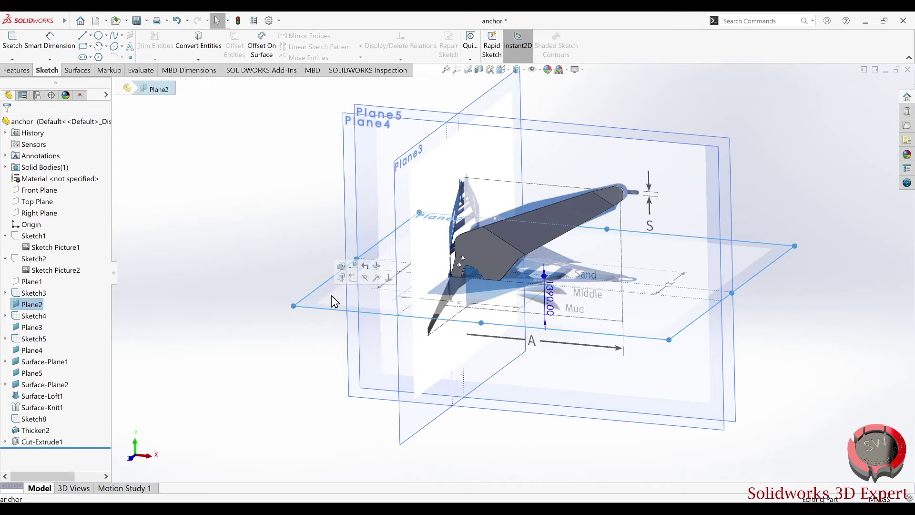
scroll(490, 278, down, 5)
scroll(410, 264, down, 5)
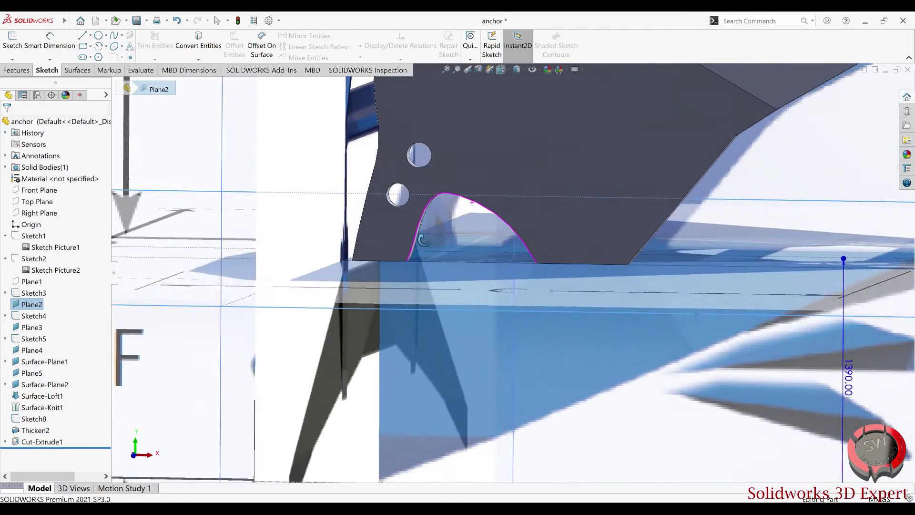
scroll(321, 258, up, 5)
scroll(321, 258, up, 2)
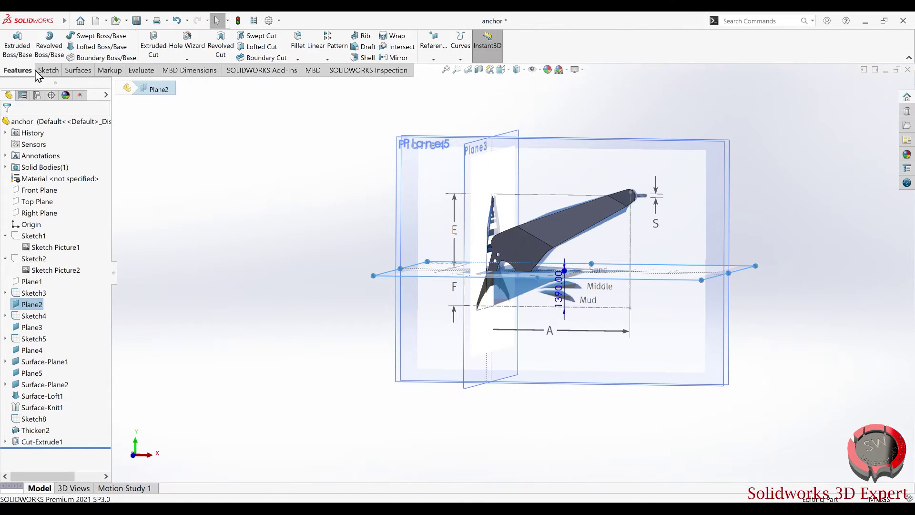
click(12, 42)
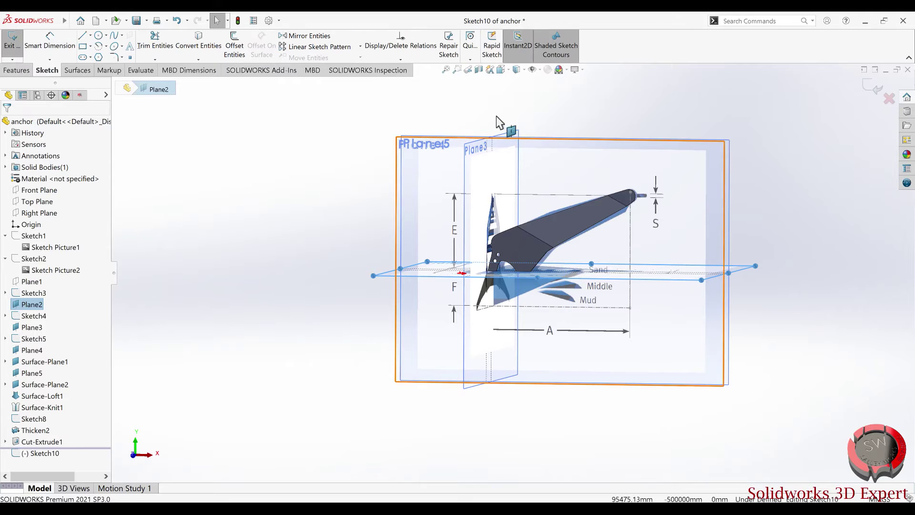
In Top view, draw a line along the fluke's upper edge, then delete it as misplaced
click(502, 72)
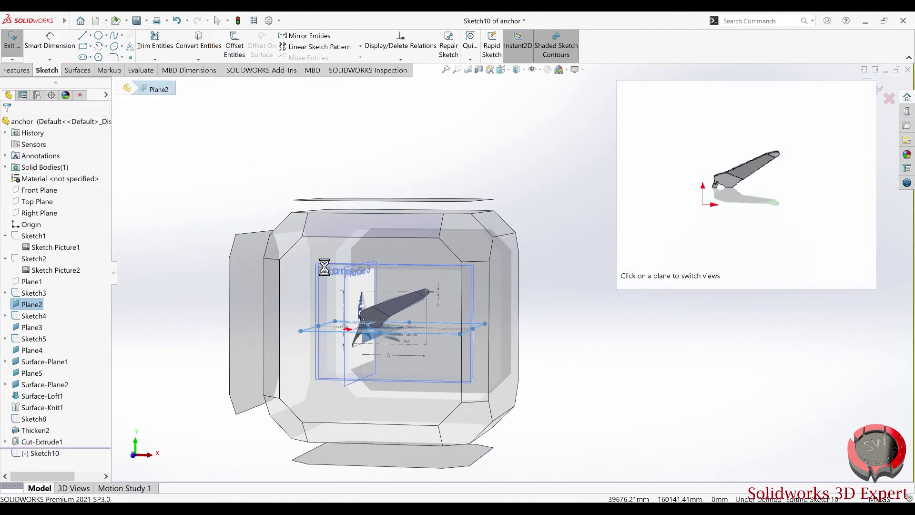
click(376, 225)
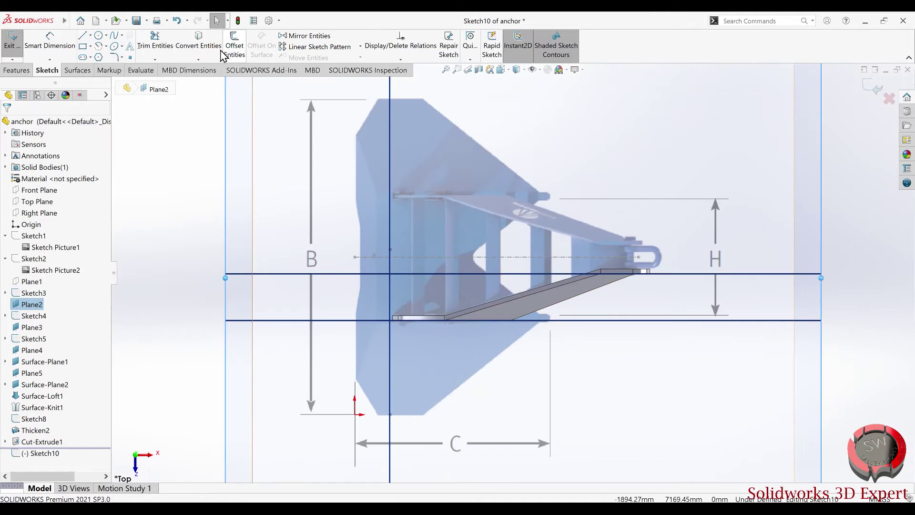
click(82, 35)
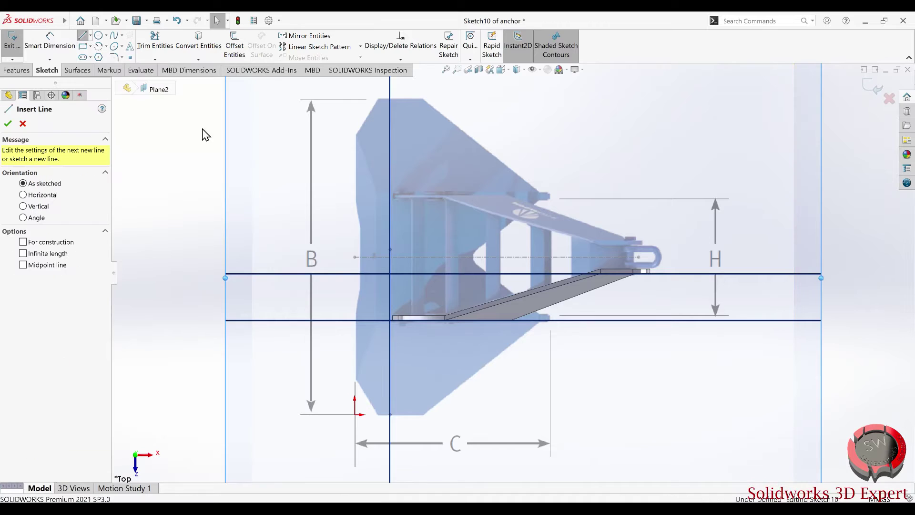
scroll(453, 298, down, 2)
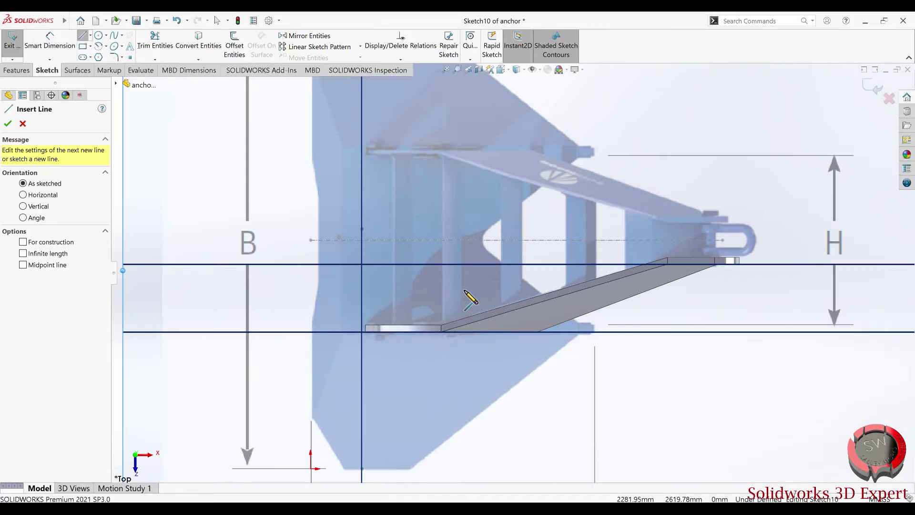
click(342, 146)
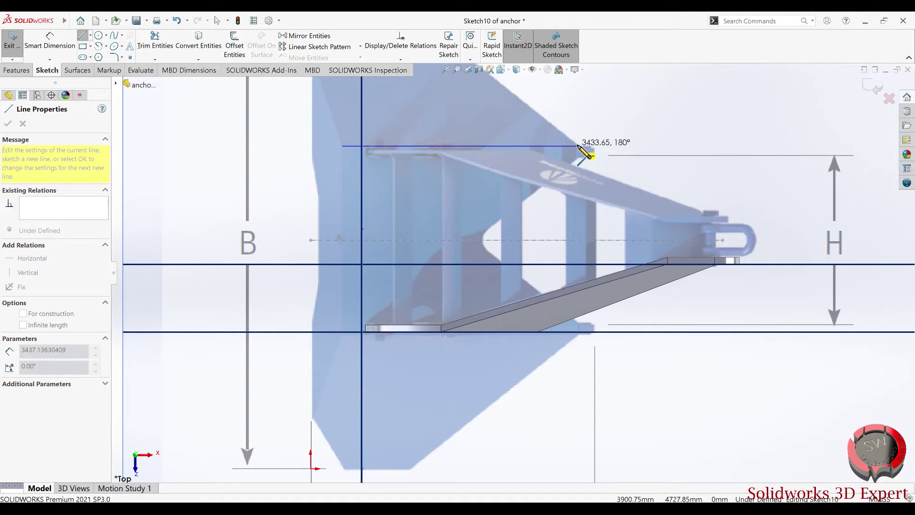
click(578, 146)
scroll(586, 148, down, 2)
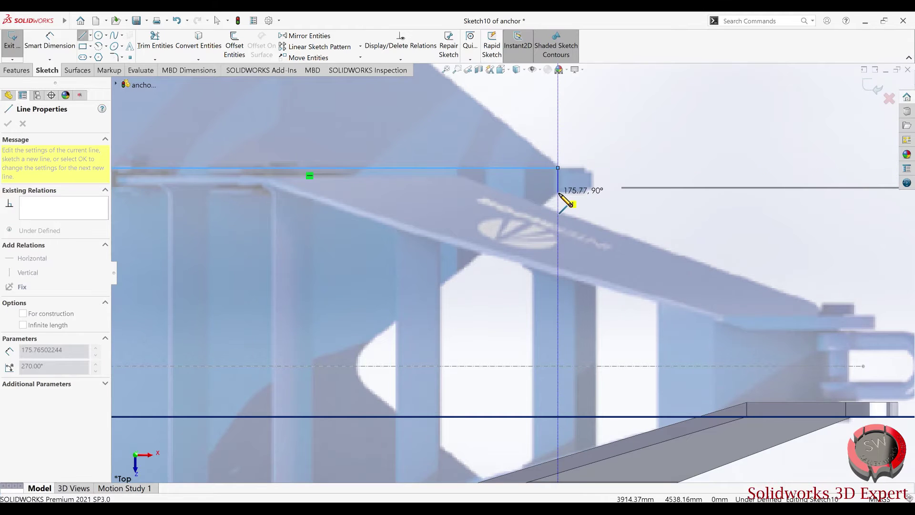
scroll(561, 195, up, 2)
scroll(555, 228, up, 2)
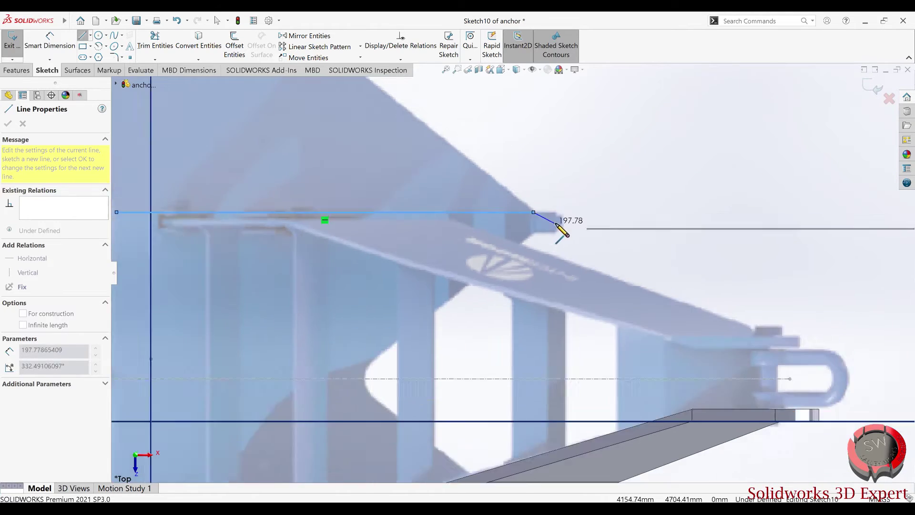
scroll(556, 241, up, 1)
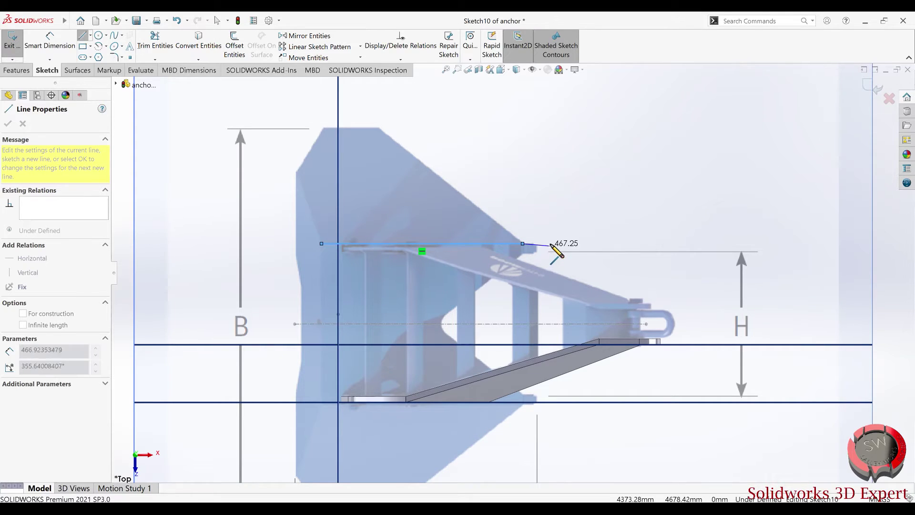
key(Escape)
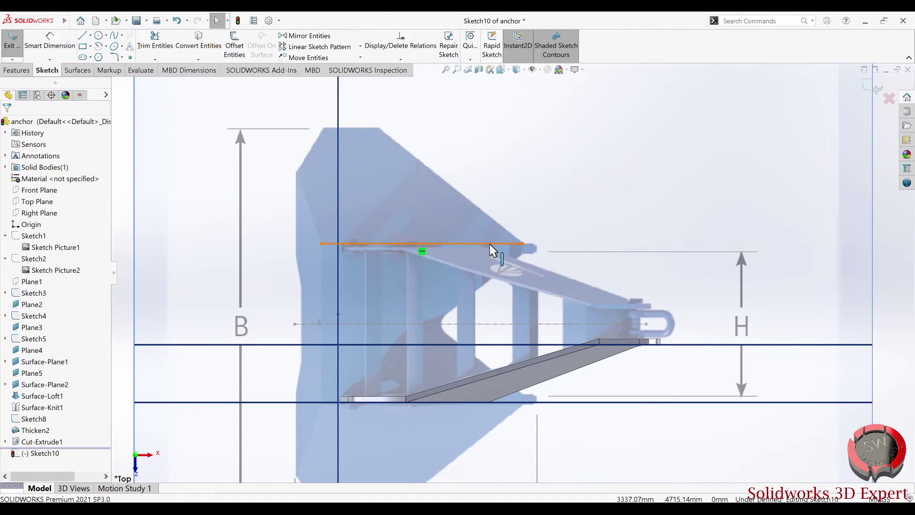
click(490, 244)
key(Delete)
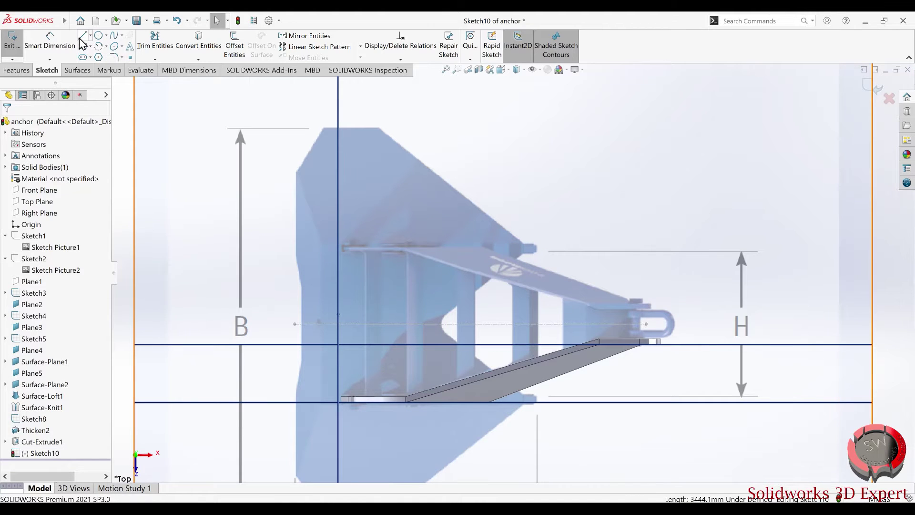
Start the outline with a short vertical at the lower fluke edge, a horizontal leftward, and a left vertical edge
click(83, 37)
scroll(402, 476, down, 4)
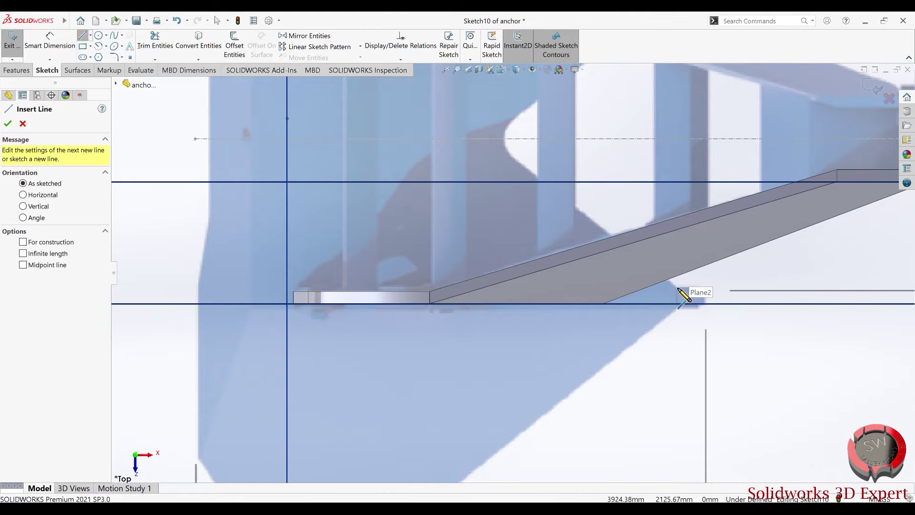
click(677, 289)
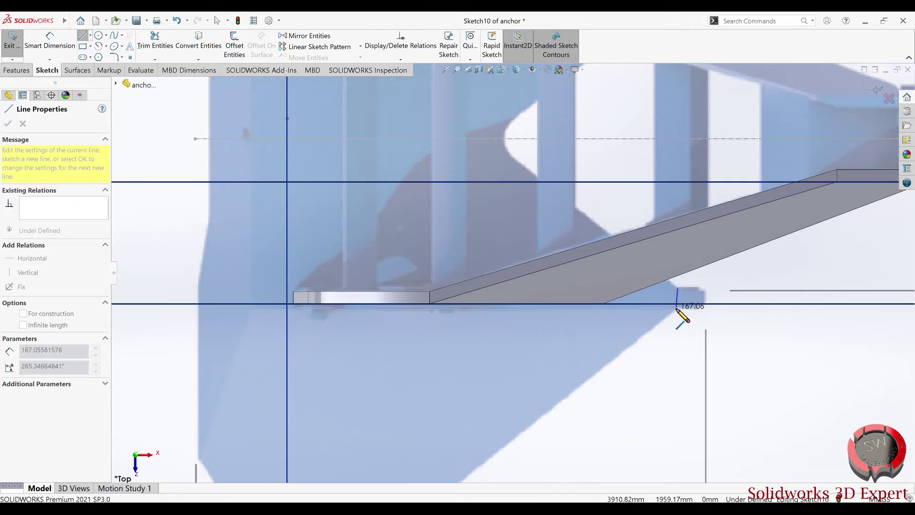
click(677, 309)
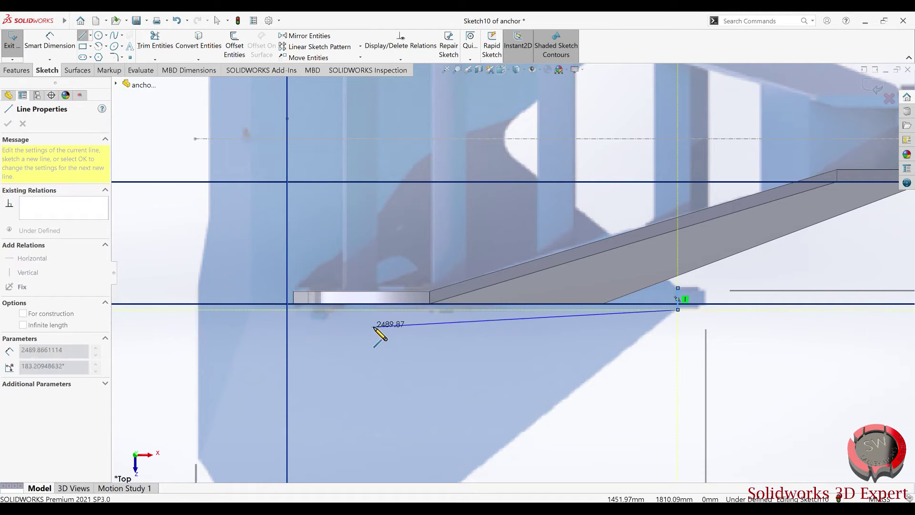
click(251, 309)
ctrl+middle_drag(274, 161, 378, 231)
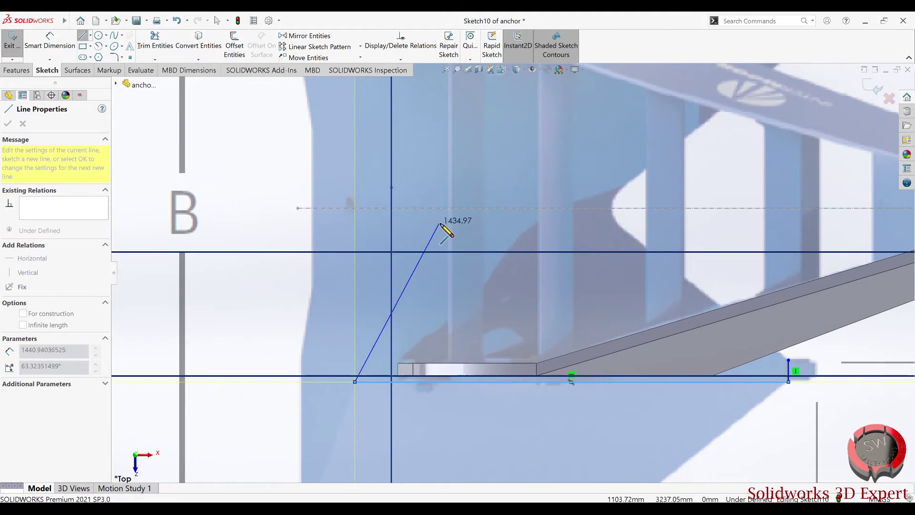
click(355, 208)
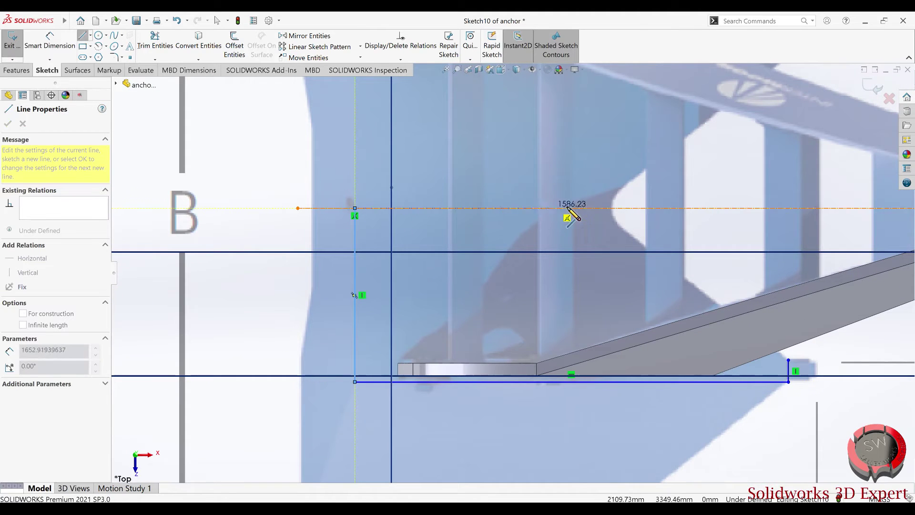
Add the top edge, a short vertical edge 123 mm down, and a diagonal closing at the bottom-right corner
click(611, 208)
scroll(617, 224, down, 2)
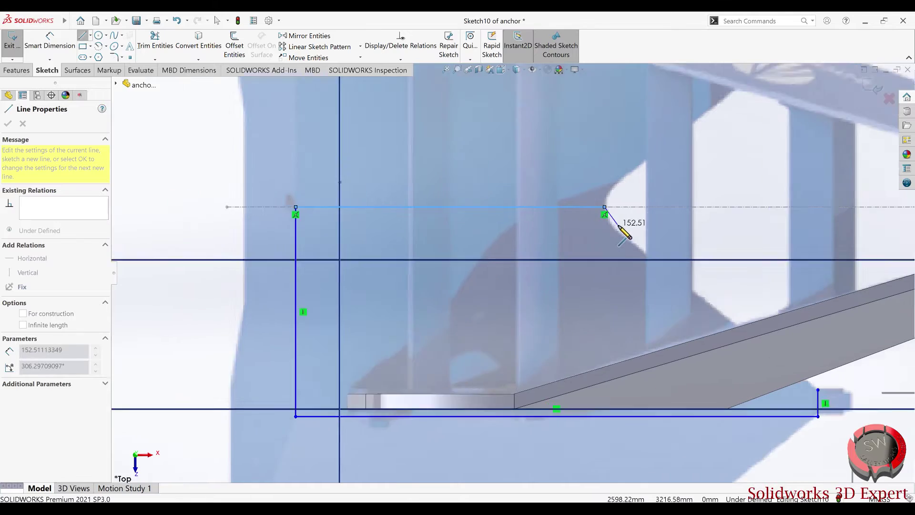
scroll(615, 229, down, 1)
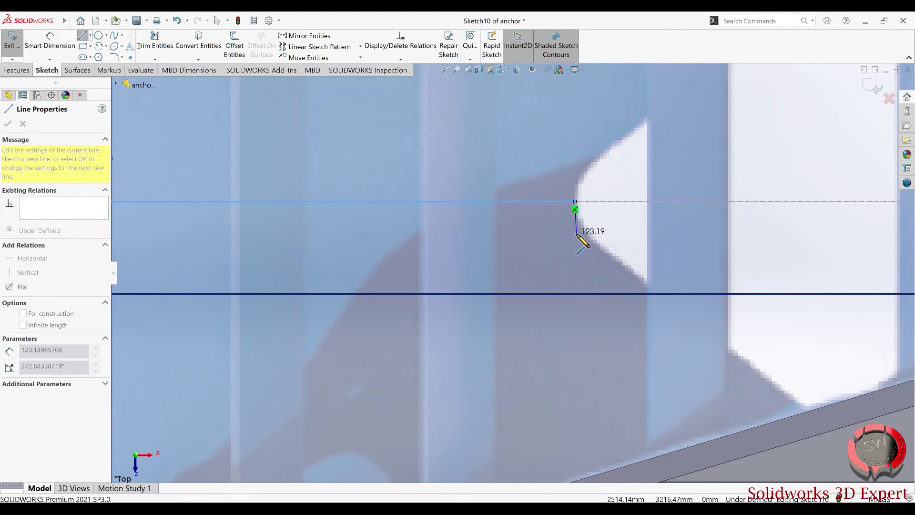
click(575, 236)
scroll(576, 238, up, 5)
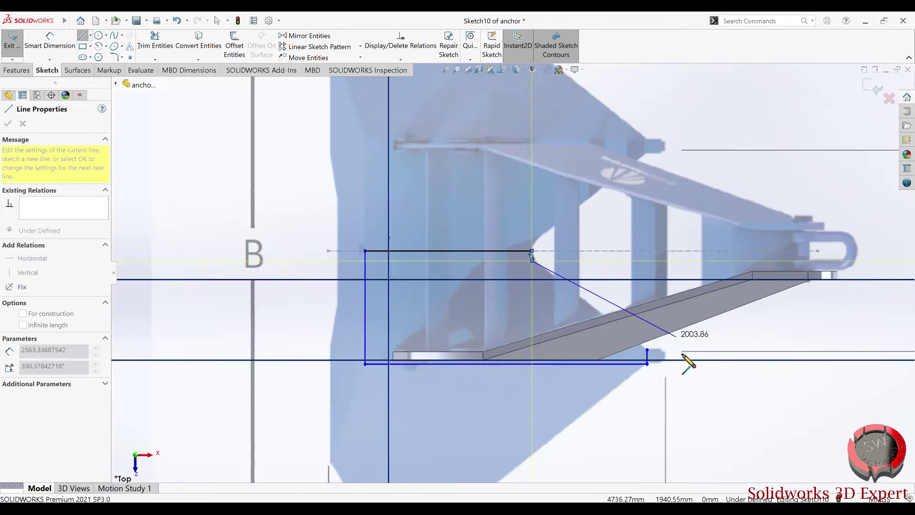
scroll(627, 350, down, 3)
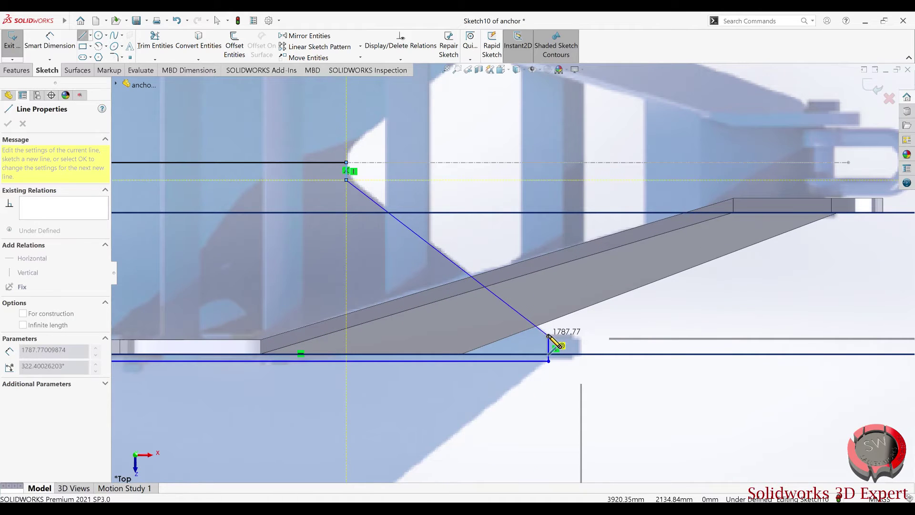
click(549, 336)
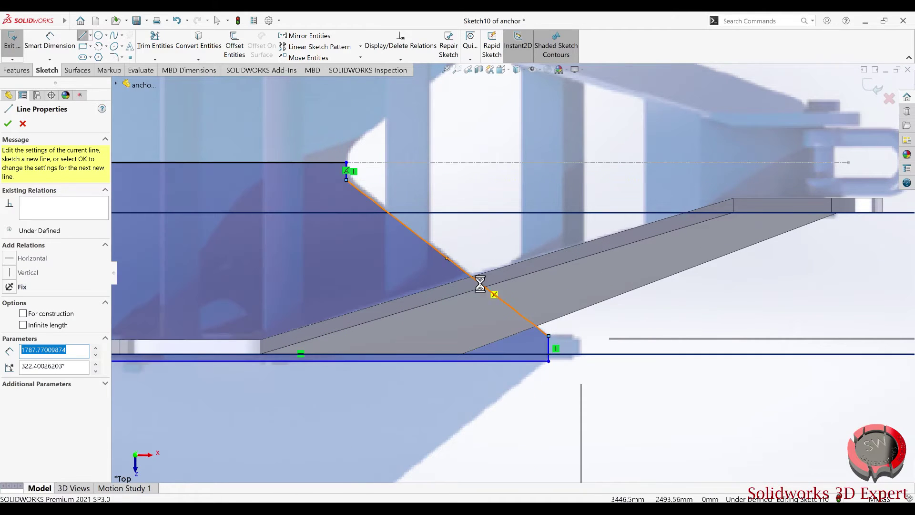
key(Escape)
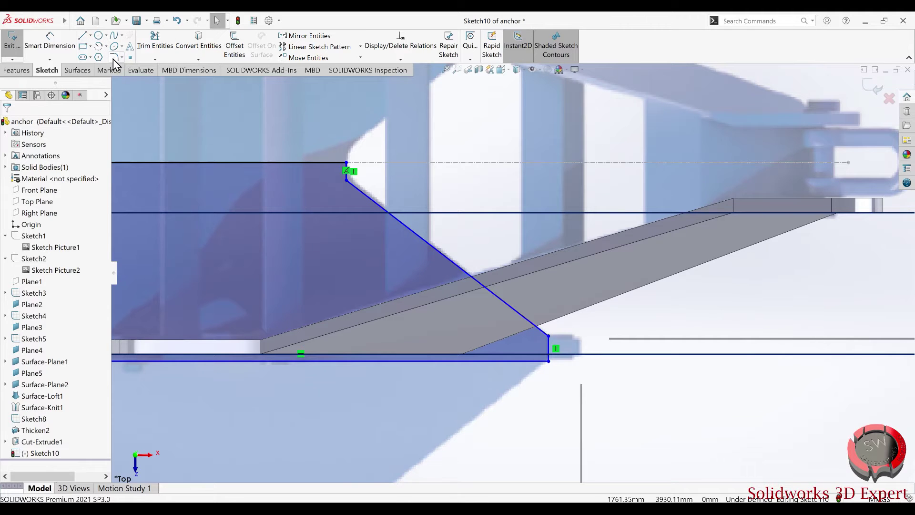
Fillet the corner between the short vertical line and the diagonal with a 190 mm radius
click(115, 57)
scroll(371, 216, down, 2)
scroll(415, 187, down, 2)
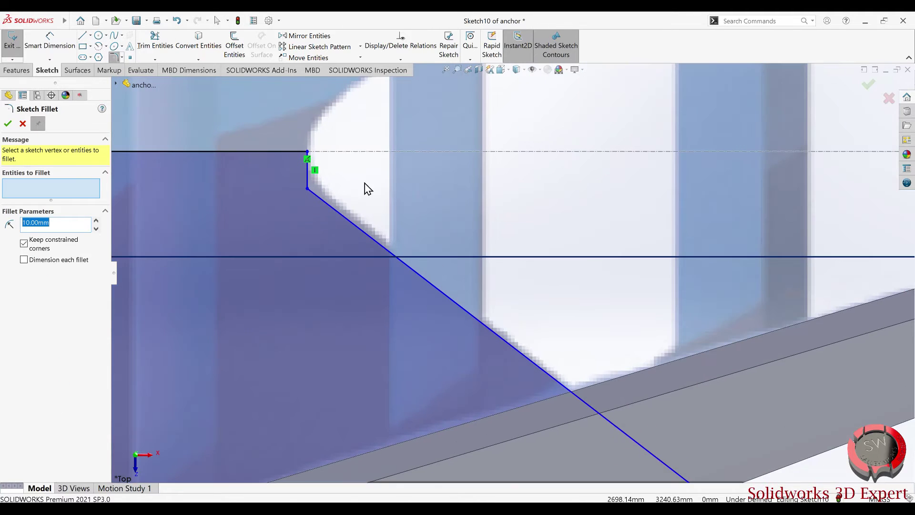
scroll(348, 188, down, 2)
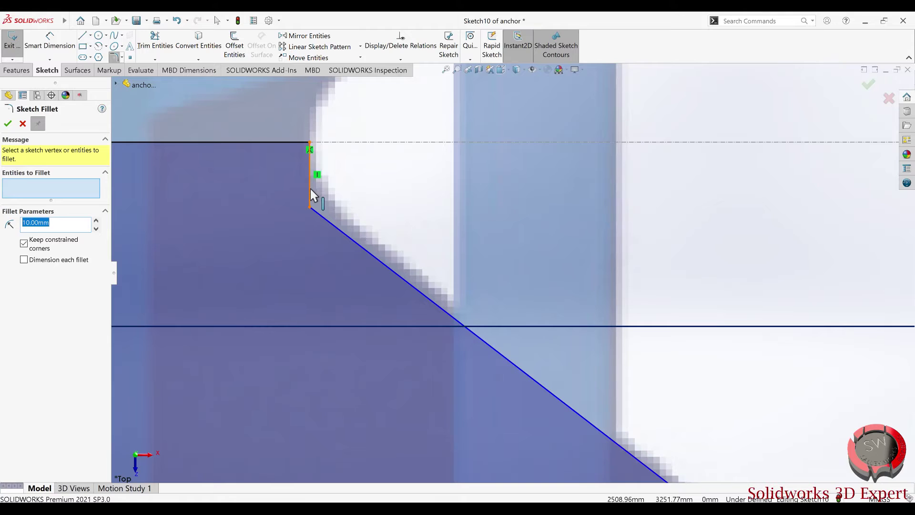
click(310, 189)
click(321, 220)
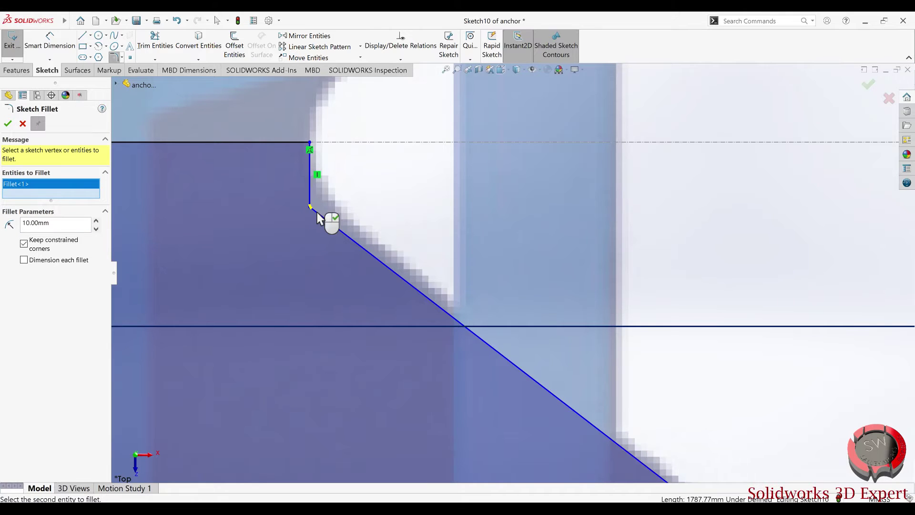
click(95, 221)
click(94, 222)
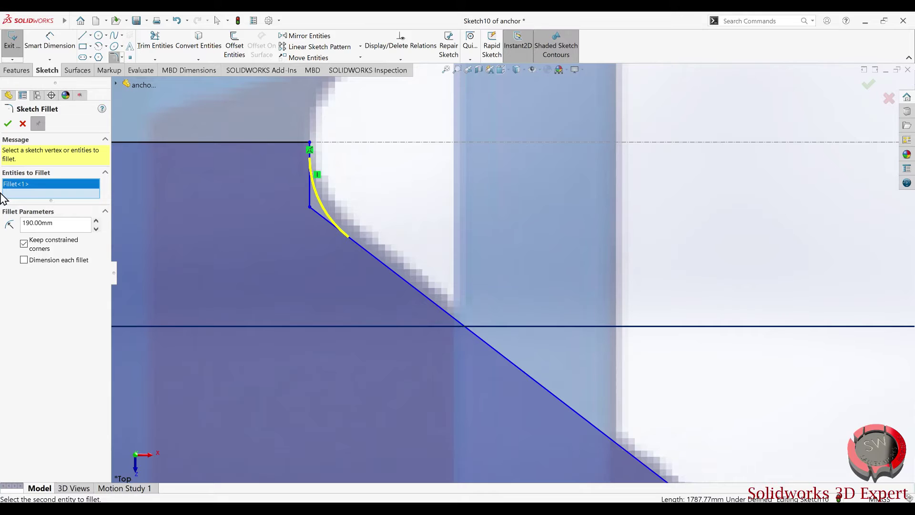
click(7, 125)
scroll(360, 249, up, 10)
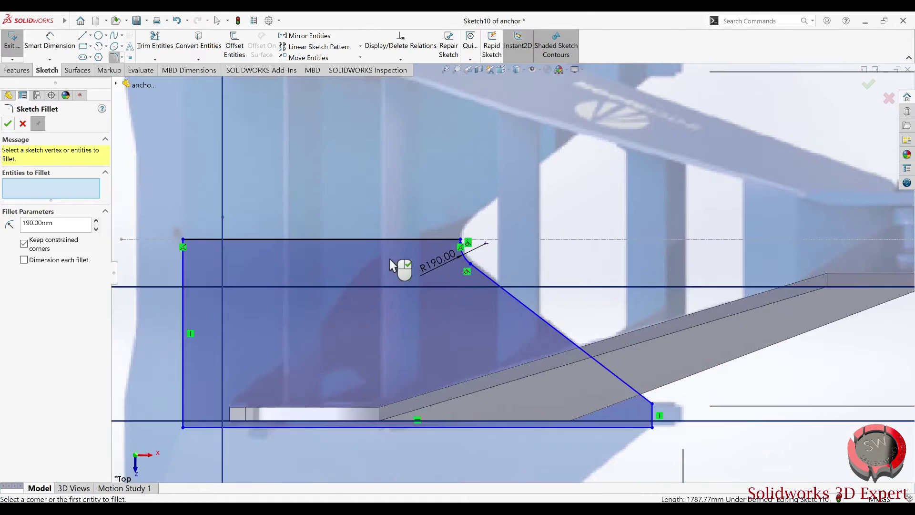
scroll(497, 321, up, 3)
scroll(464, 335, down, 3)
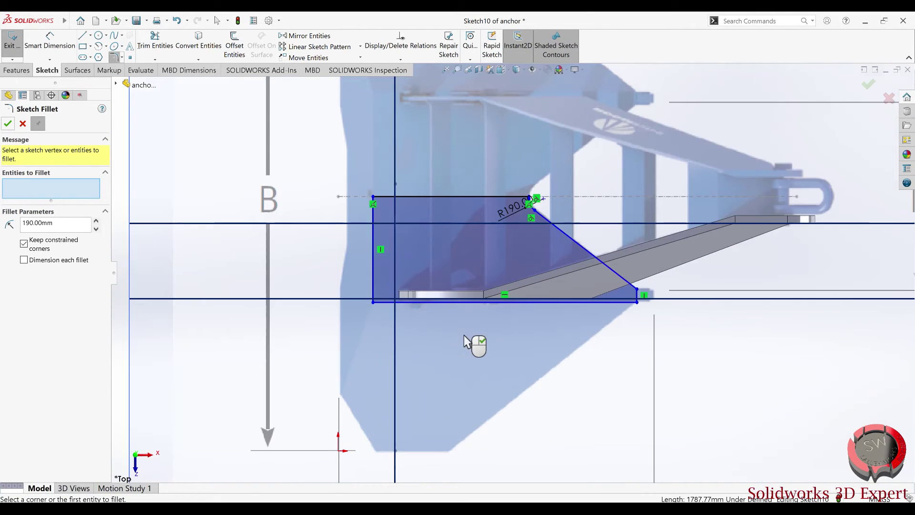
click(9, 125)
click(16, 70)
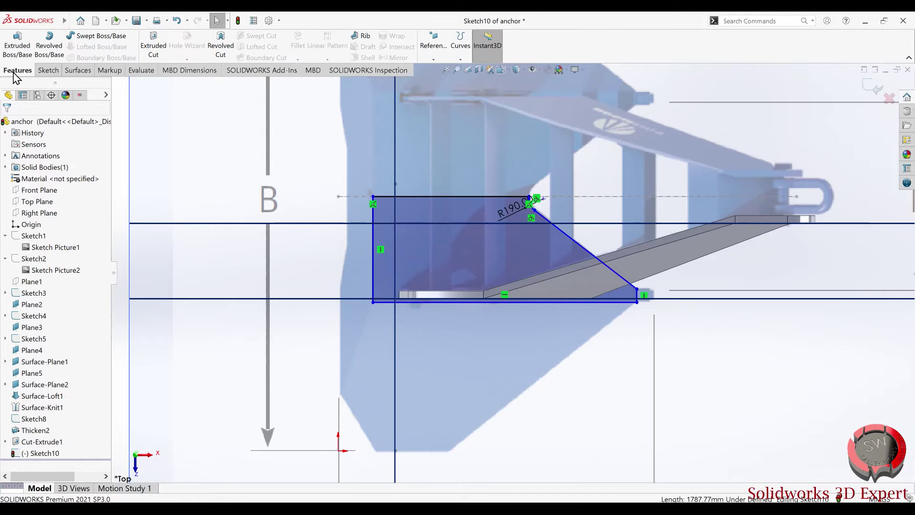
click(15, 53)
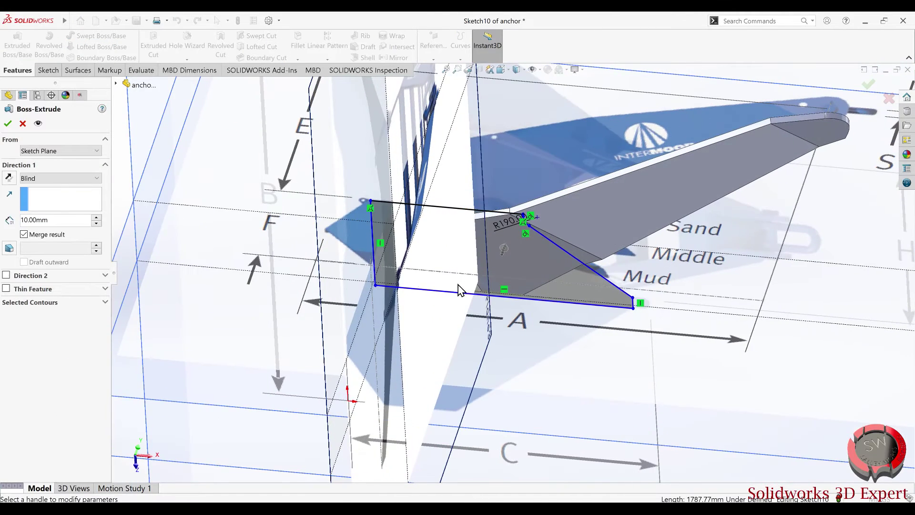
middle_drag(458, 289, 445, 193)
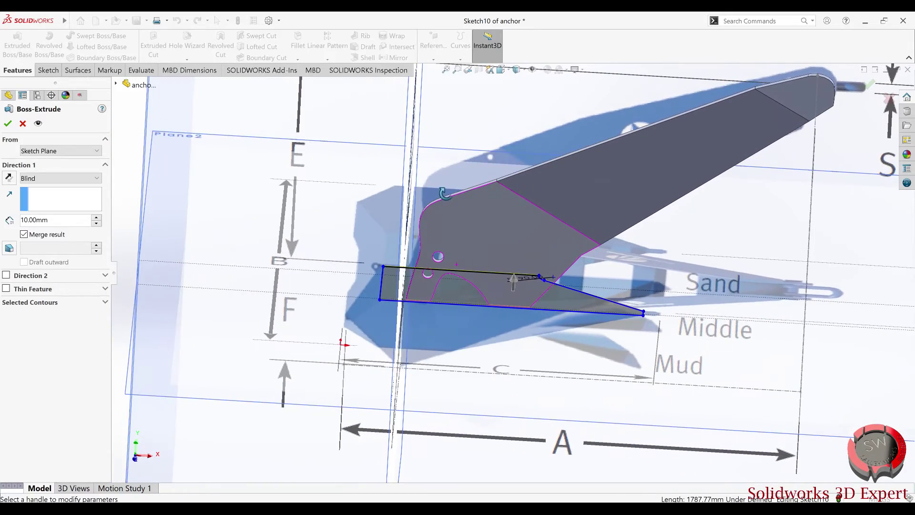
click(28, 123)
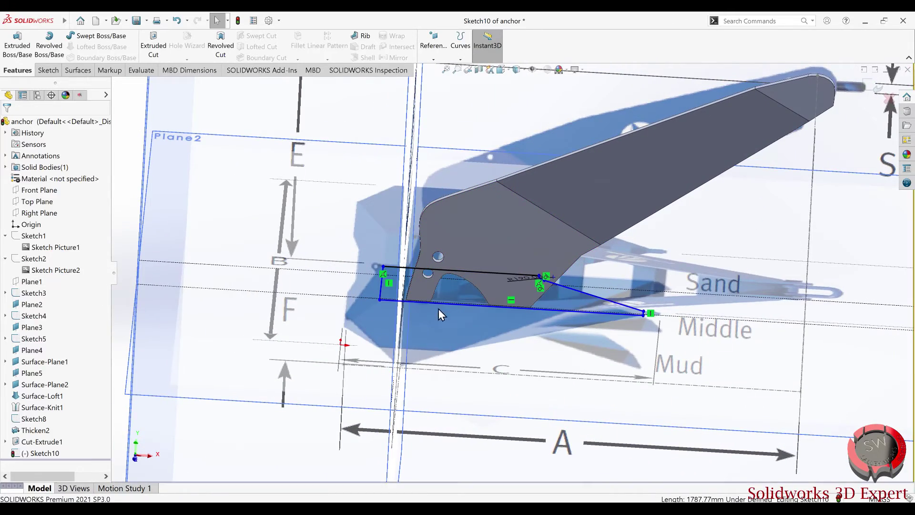
scroll(398, 322, down, 3)
scroll(400, 334, down, 3)
scroll(439, 252, up, 3)
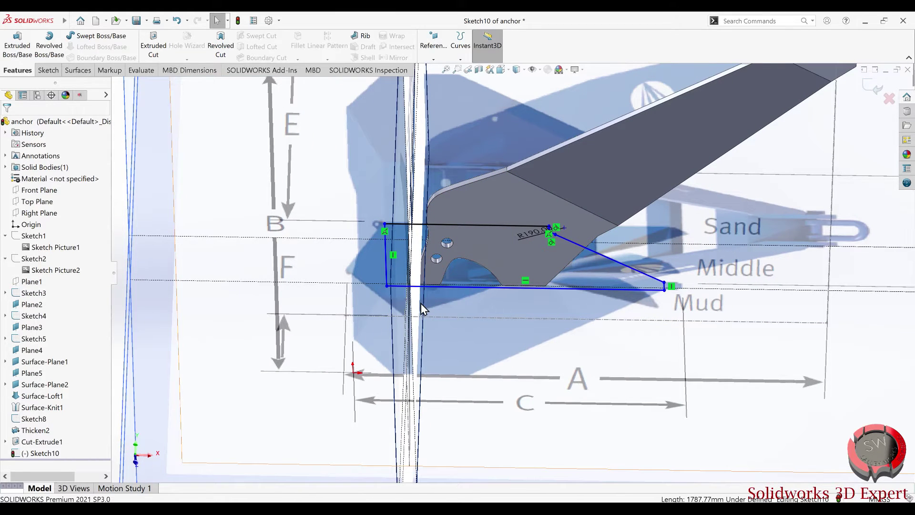
click(78, 70)
Create Surface-Plane3 as a planar surface from the filleted sketch outline and orbit to inspect it
click(224, 36)
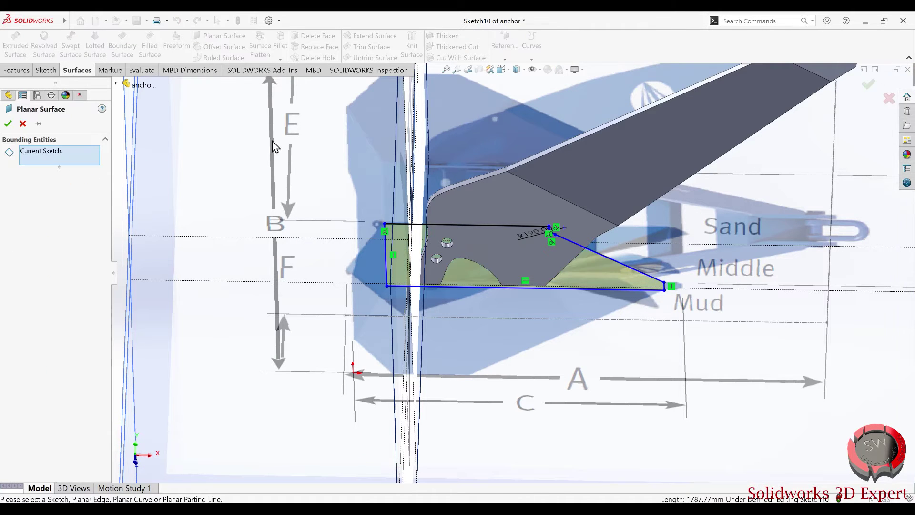
click(7, 125)
mouse_move(468, 303)
middle_down()
mouse_move(548, 233)
mouse_move(501, 264)
mouse_move(534, 290)
mouse_move(443, 207)
middle_up()
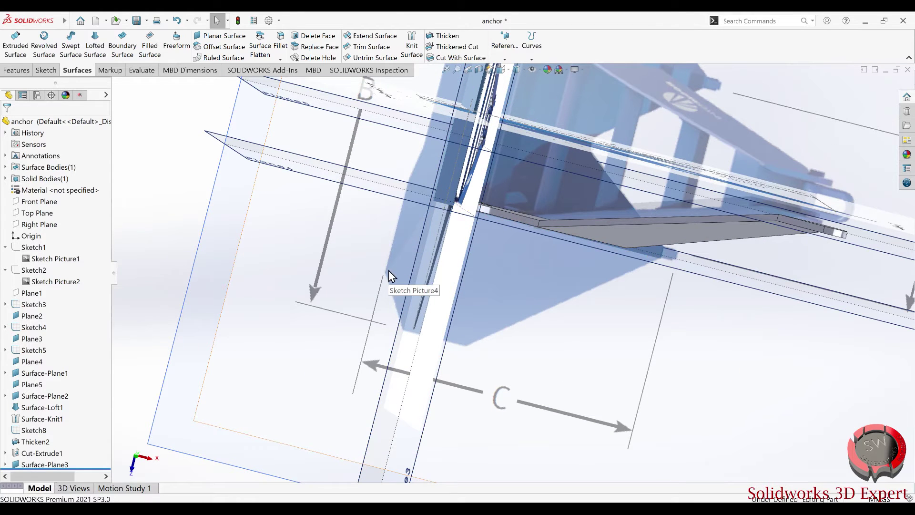
Orbit the model and compare it against the anchor photo in the PDF
mouse_move(631, 272)
middle_down()
mouse_move(521, 302)
mouse_move(508, 276)
mouse_move(517, 295)
middle_up()
key(alt+Tab)
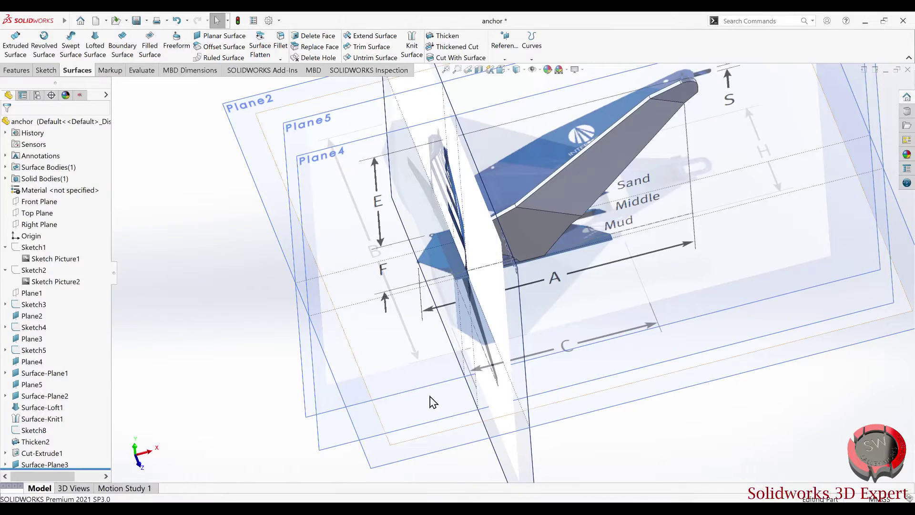
mouse_move(498, 305)
middle_down()
mouse_move(494, 244)
mouse_move(454, 367)
mouse_move(474, 422)
mouse_move(498, 445)
mouse_move(521, 347)
middle_up()
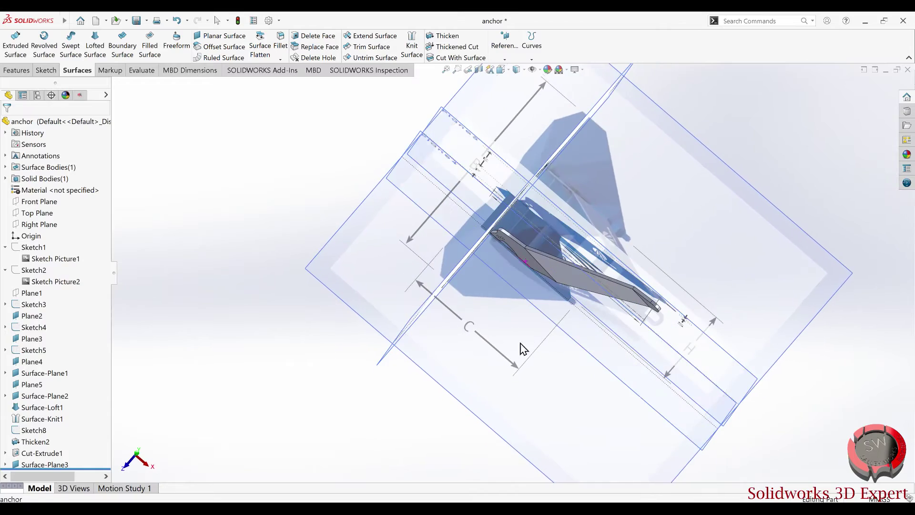
Check the model from the top, orbit it, then set the Front view facing the side-profile picture
click(500, 70)
click(429, 328)
scroll(461, 390, down, 4)
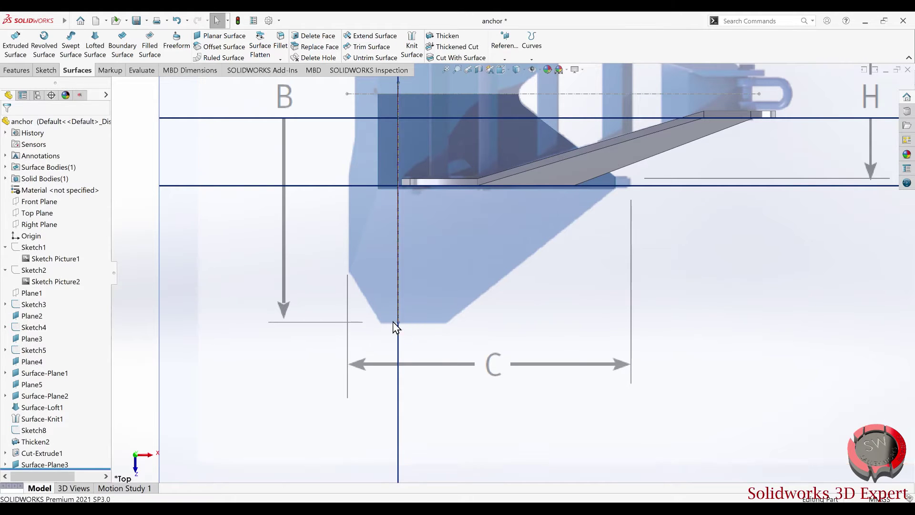
click(46, 70)
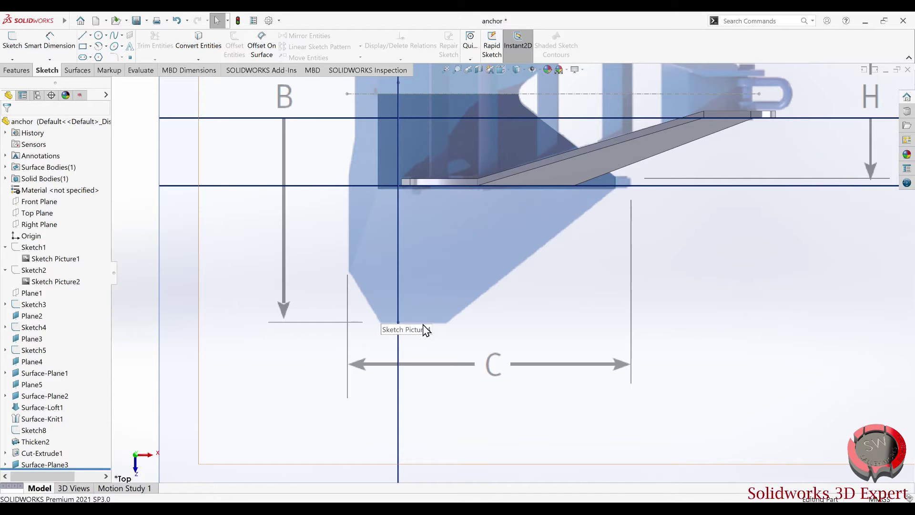
scroll(422, 336, up, 5)
mouse_move(424, 343)
middle_down()
mouse_move(427, 163)
mouse_move(461, 161)
middle_up()
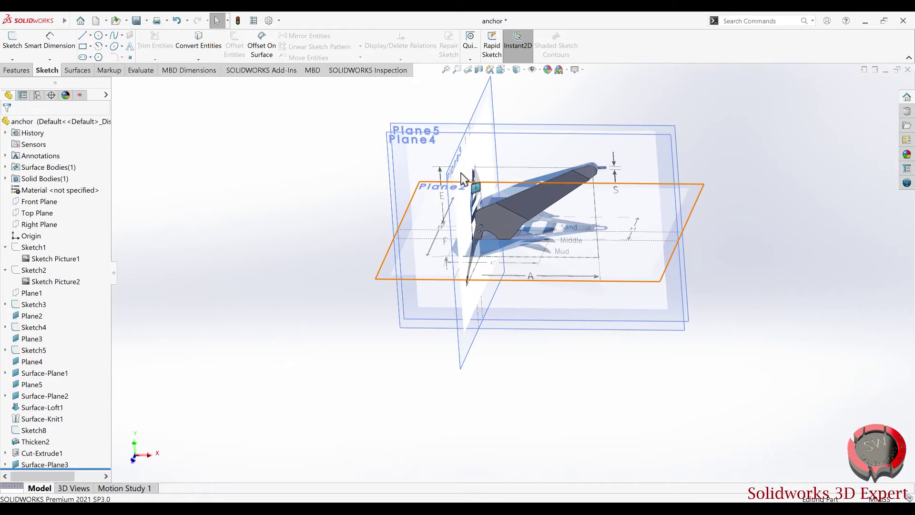
click(499, 70)
key(ctrl+1)
scroll(460, 343, down, 3)
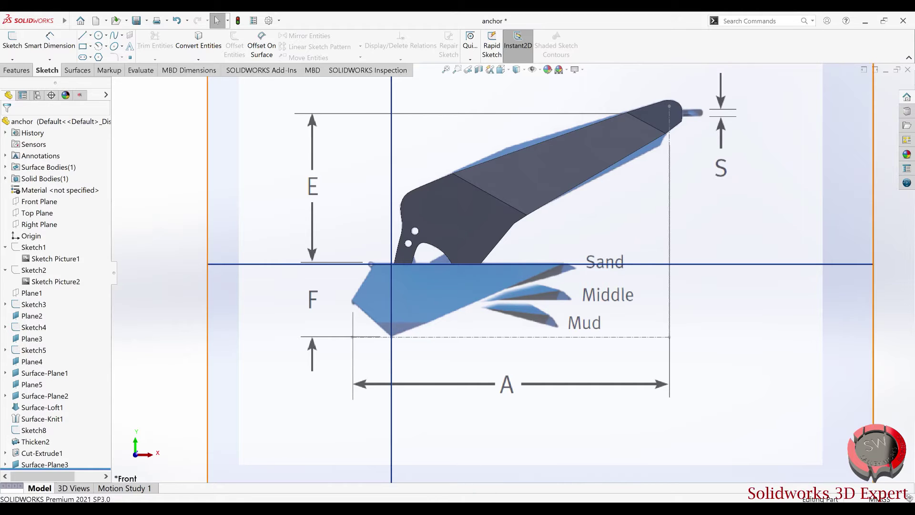
Compare the front view with the anchor photo in Acrobat and return to the model
key(alt+Tab)
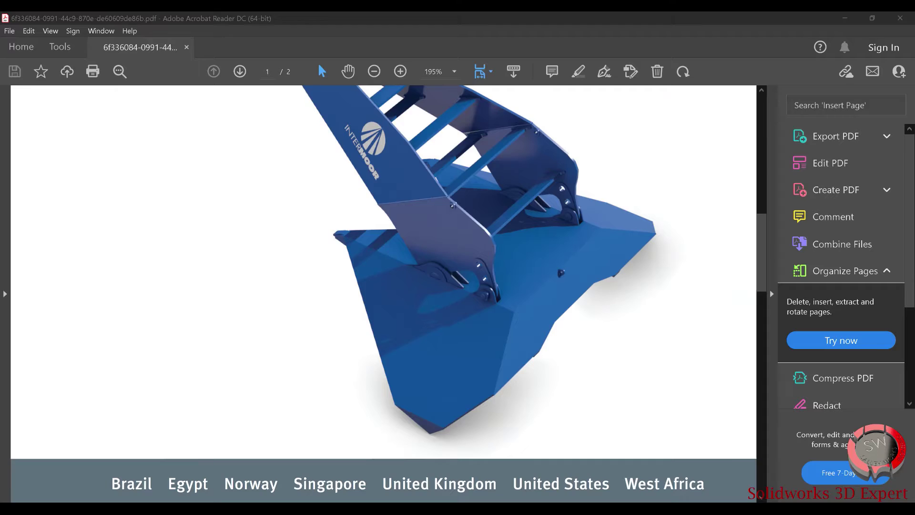
key(alt+Tab)
key(alt+Tab)
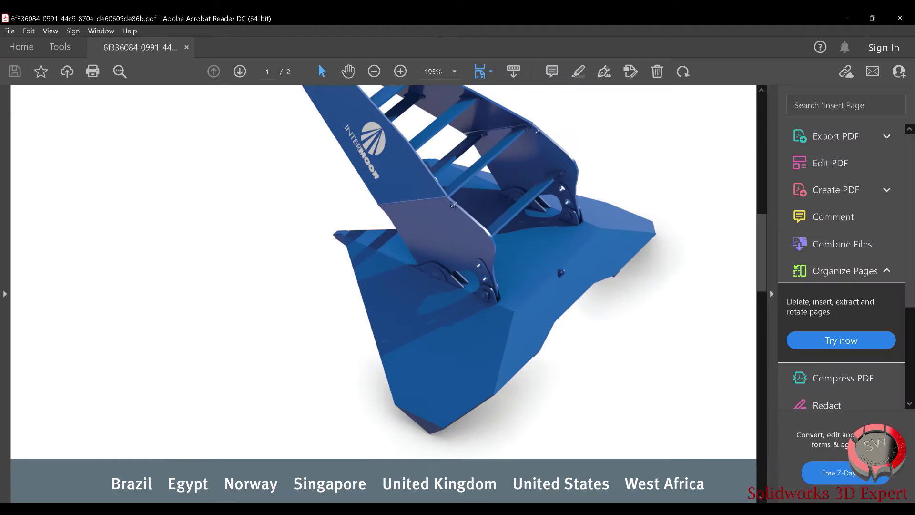
key(alt+Tab)
key(alt+Tab)
key(alt+Tab)
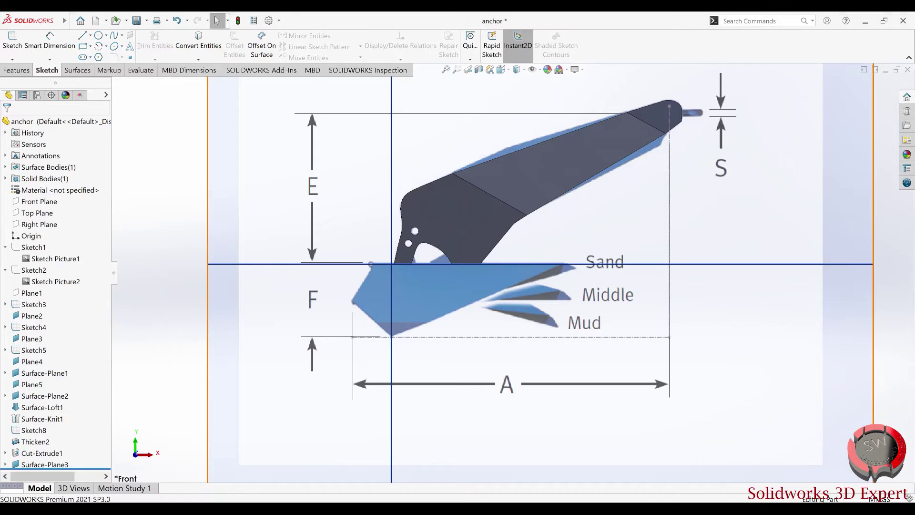
key(alt+Tab)
key(alt+Tab)
key(alt+Tab)
key(alt+Tab)
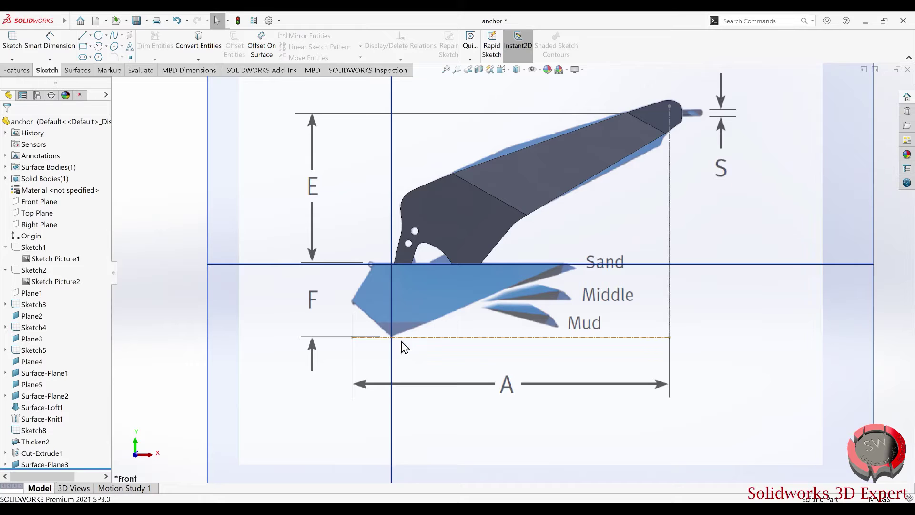
Orbit the anchor into a 3D view showing Plane4 and Plane5, and select the Front Plane
scroll(414, 334, up, 2)
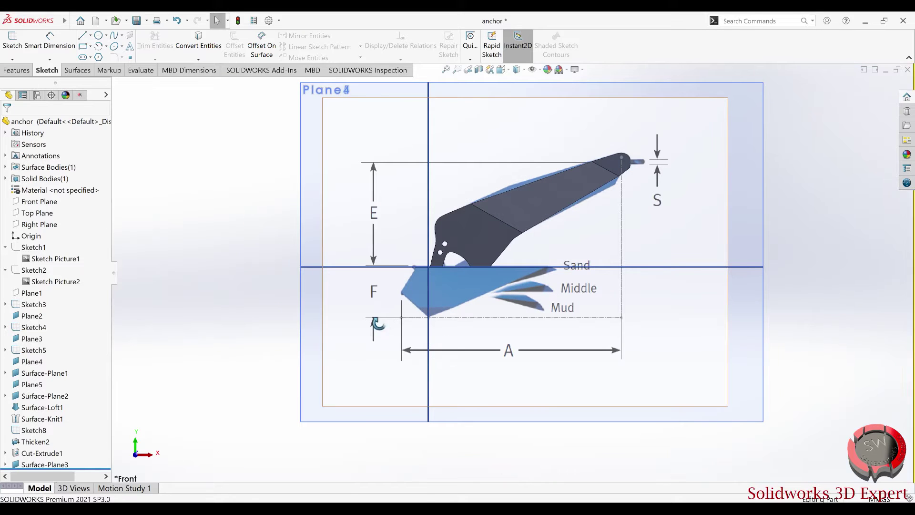
scroll(379, 323, up, 2)
mouse_move(417, 310)
middle_down()
mouse_move(375, 376)
mouse_move(456, 280)
middle_up()
scroll(456, 280, down, 3)
scroll(463, 337, down, 2)
middle_drag(463, 337, 435, 326)
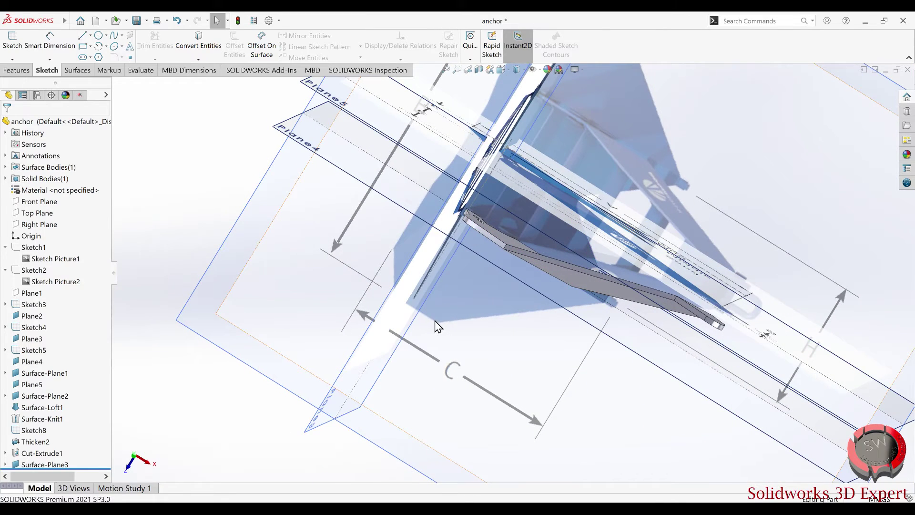
scroll(435, 326, up, 3)
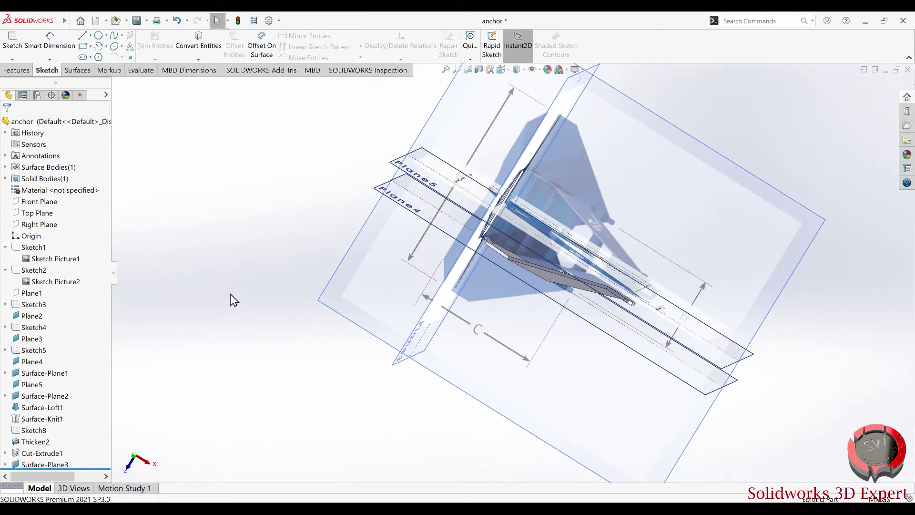
click(45, 203)
click(27, 73)
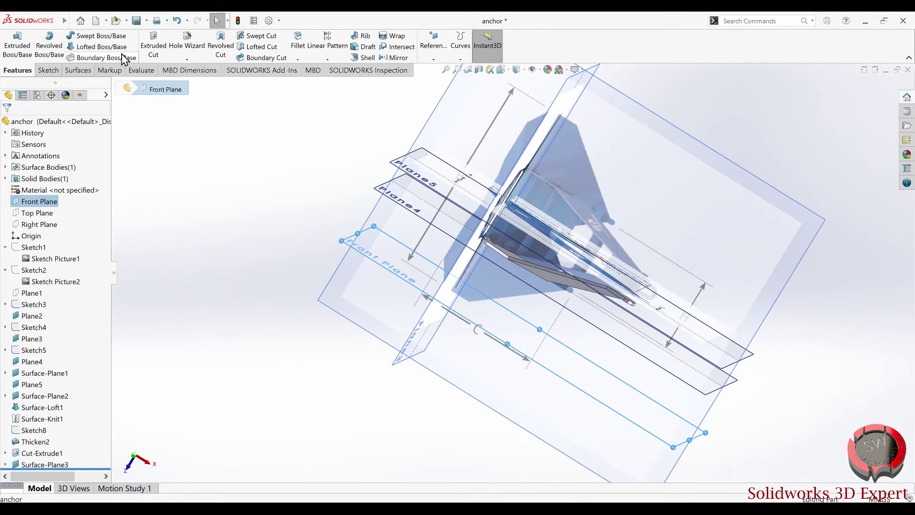
click(423, 57)
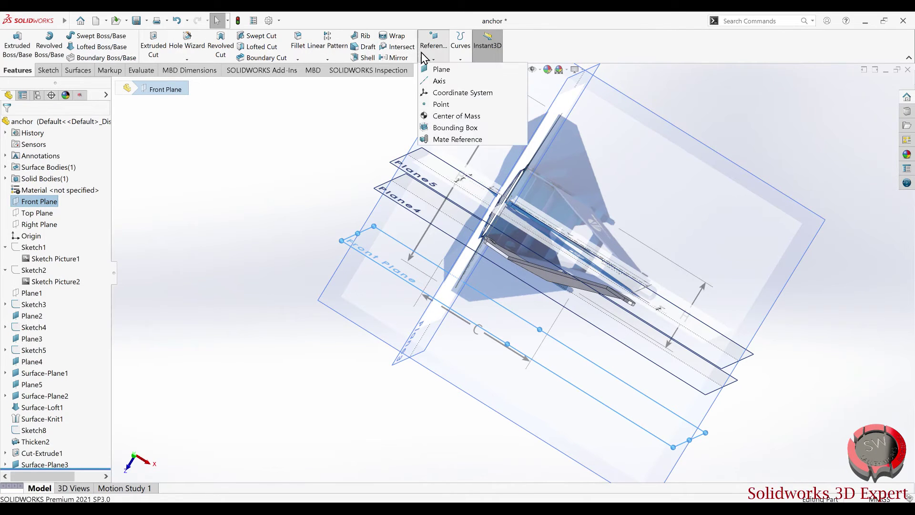
click(439, 69)
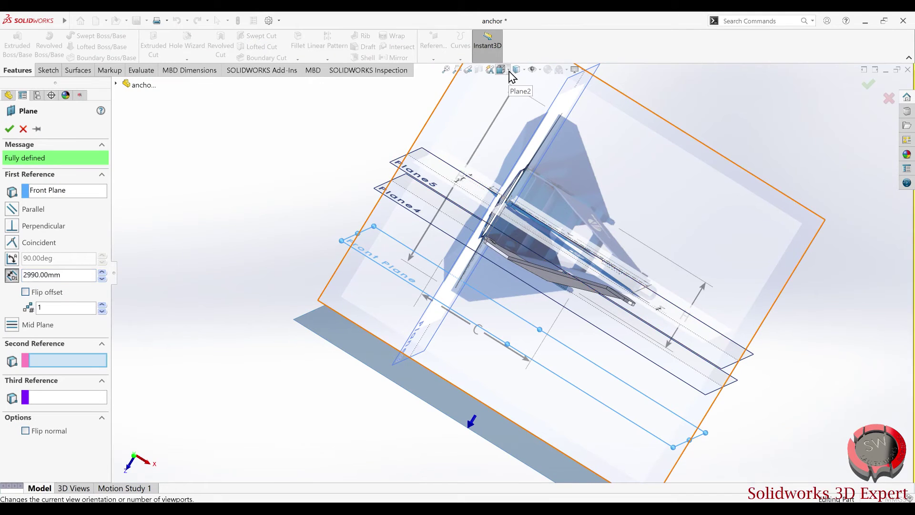
click(517, 69)
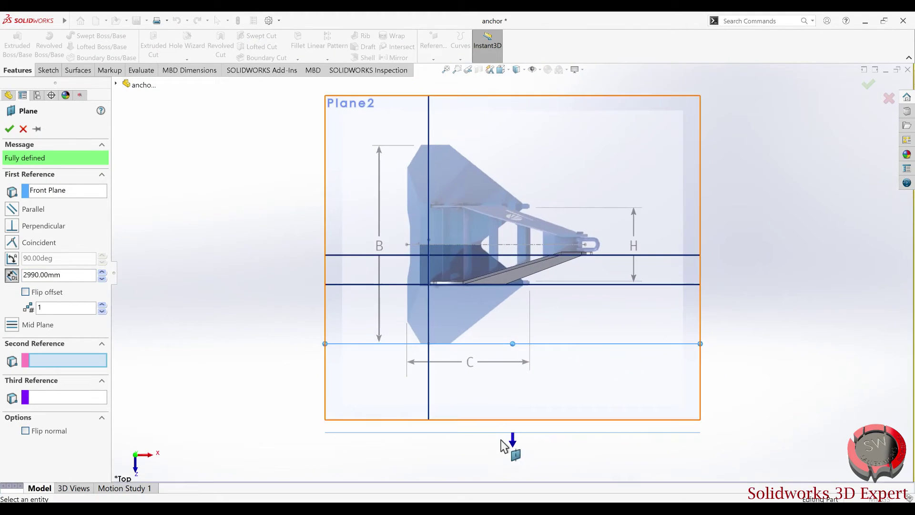
scroll(496, 435, down, 2)
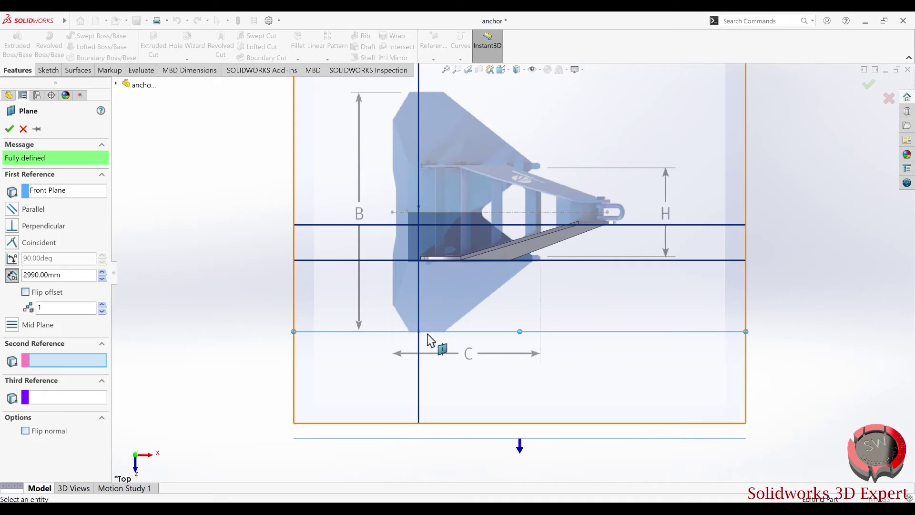
click(102, 273)
click(101, 272)
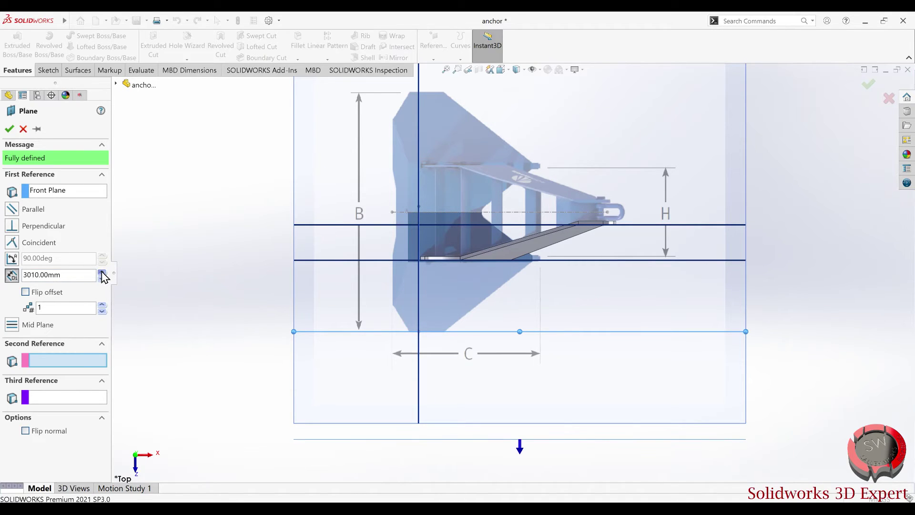
drag(104, 280, 102, 279)
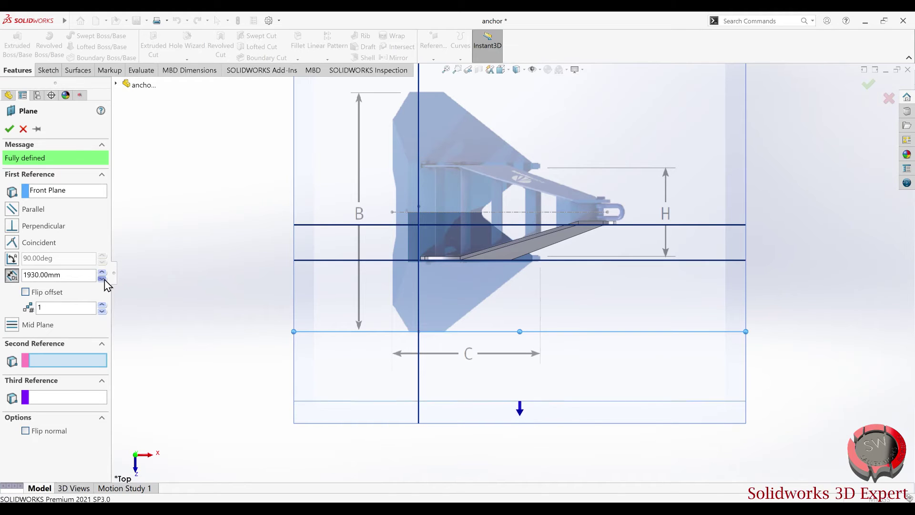
drag(102, 279, 105, 280)
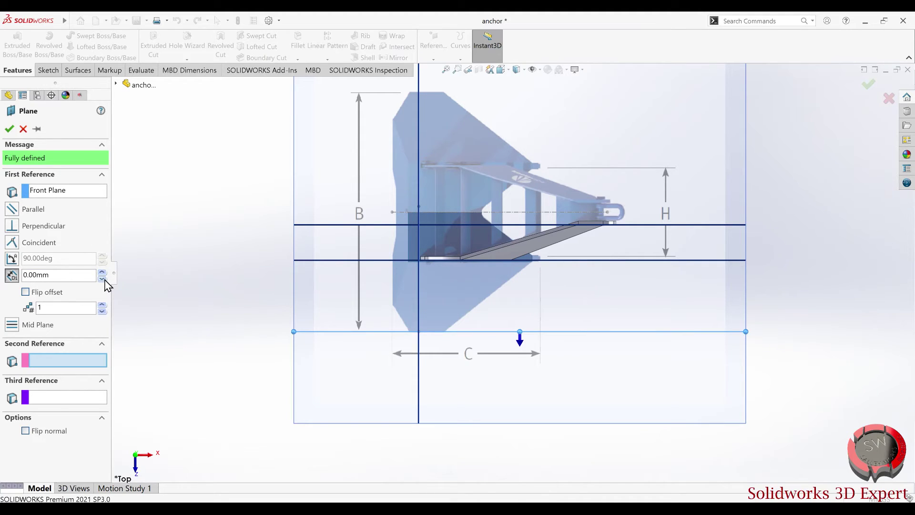
click(23, 131)
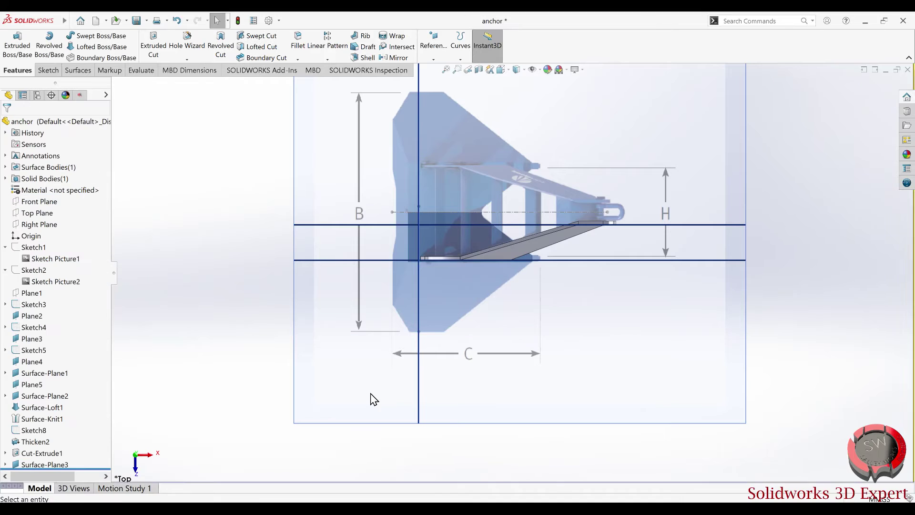
Open a new sketch on the Front Plane, viewed straight from the front
mouse_move(433, 309)
middle_down()
mouse_move(401, 201)
mouse_move(288, 269)
middle_up()
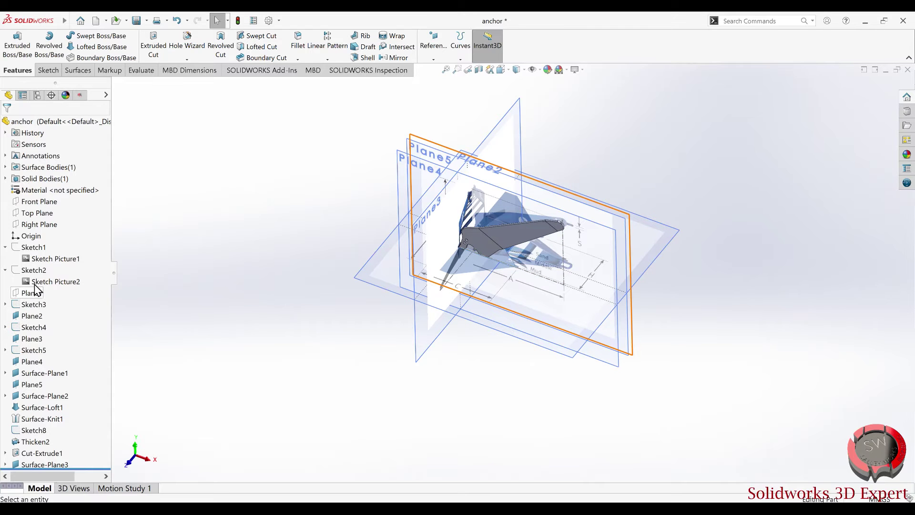
click(40, 201)
mouse_move(286, 277)
middle_down()
mouse_move(373, 248)
mouse_move(353, 353)
mouse_move(356, 341)
mouse_move(372, 352)
mouse_move(363, 292)
middle_up()
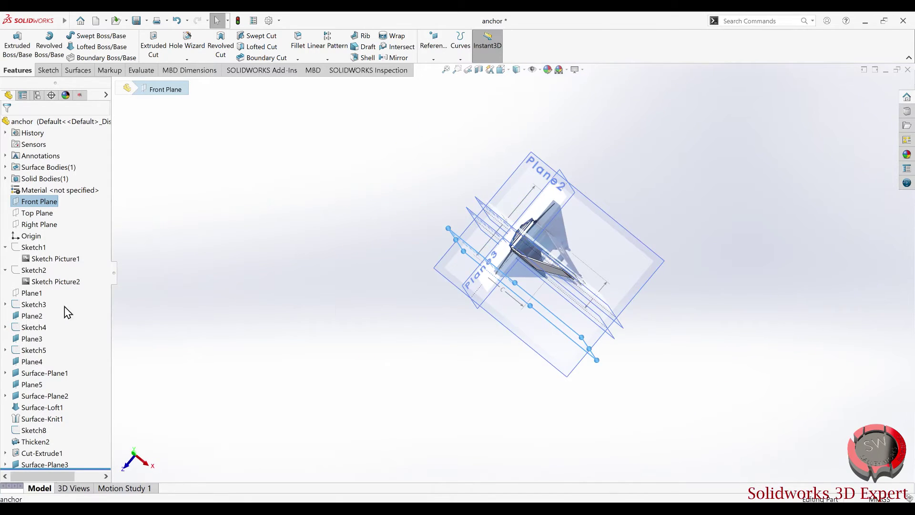
right_click(39, 204)
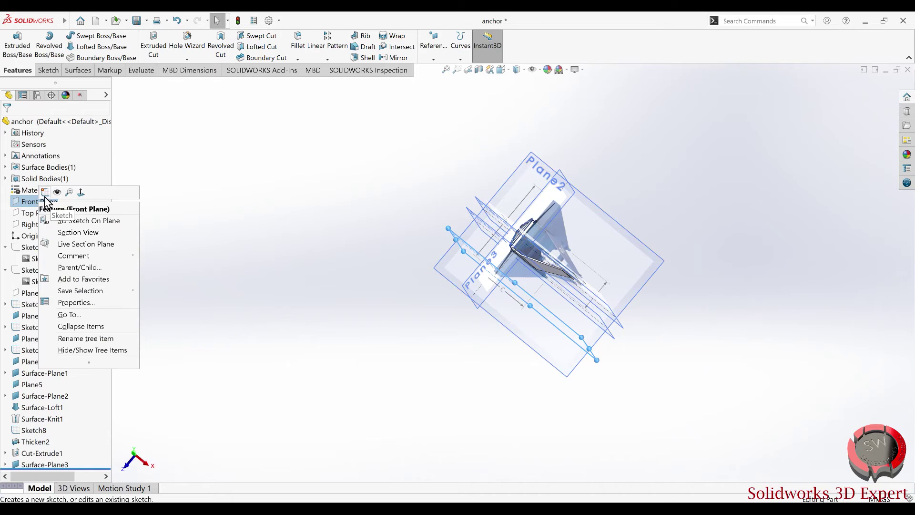
click(48, 194)
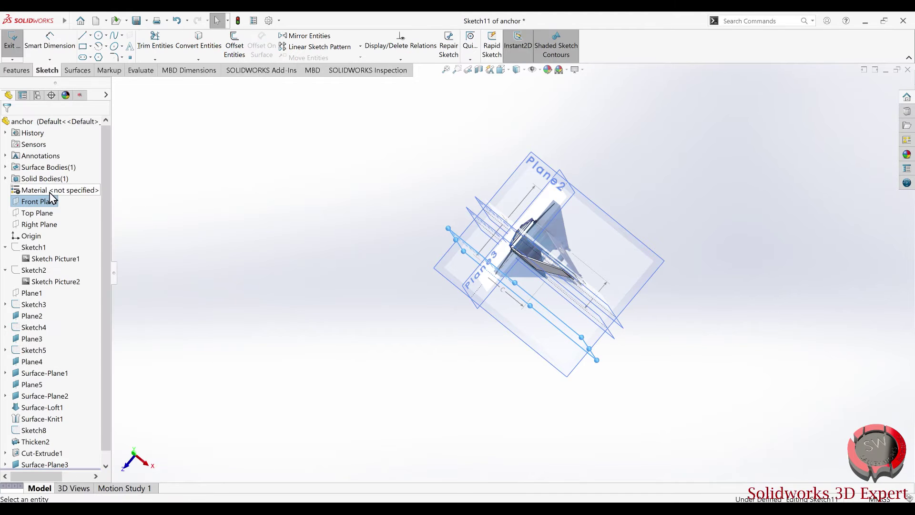
click(503, 70)
mouse_move(332, 294)
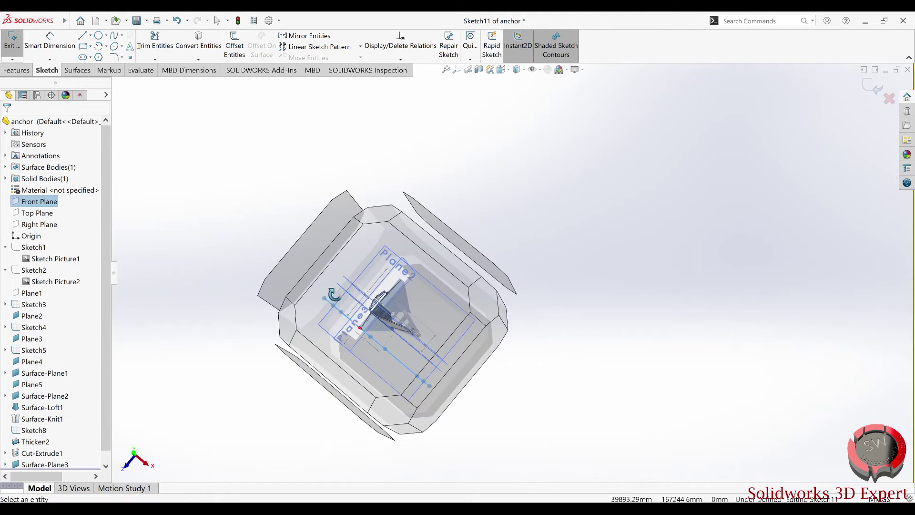
click(342, 331)
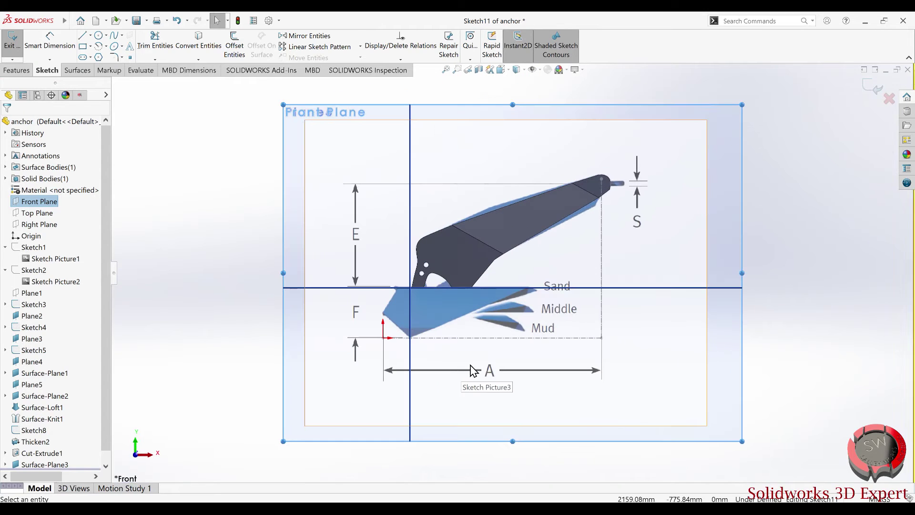
scroll(456, 372, down, 2)
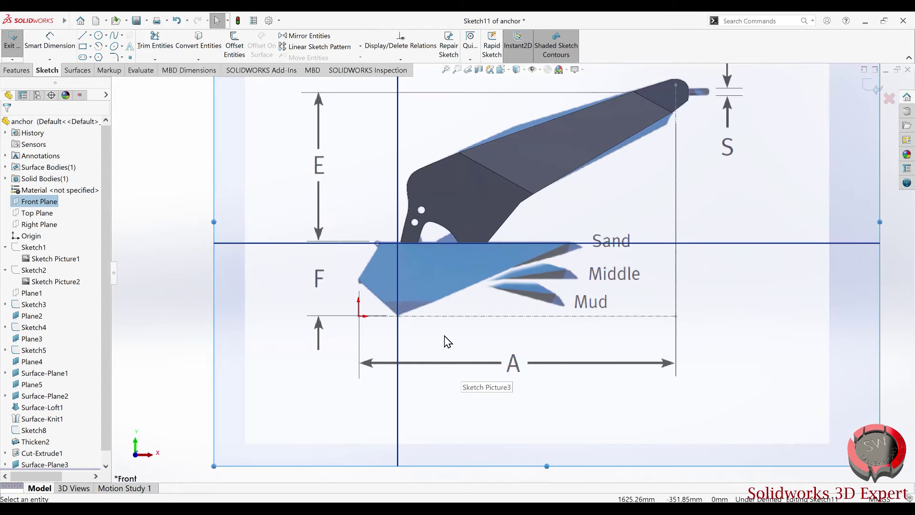
Draw a long line across the lower fluke and a slanted line down from the fluke's top corner
click(83, 37)
scroll(435, 317, down, 4)
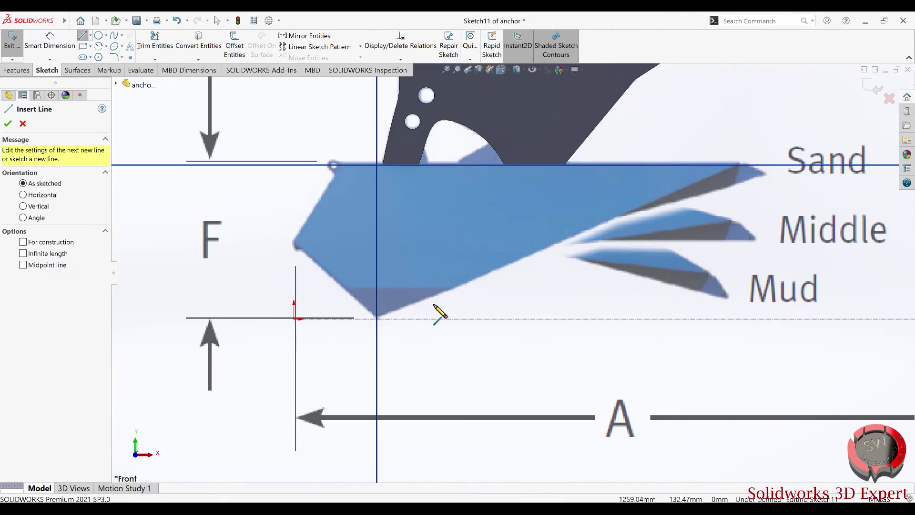
click(451, 288)
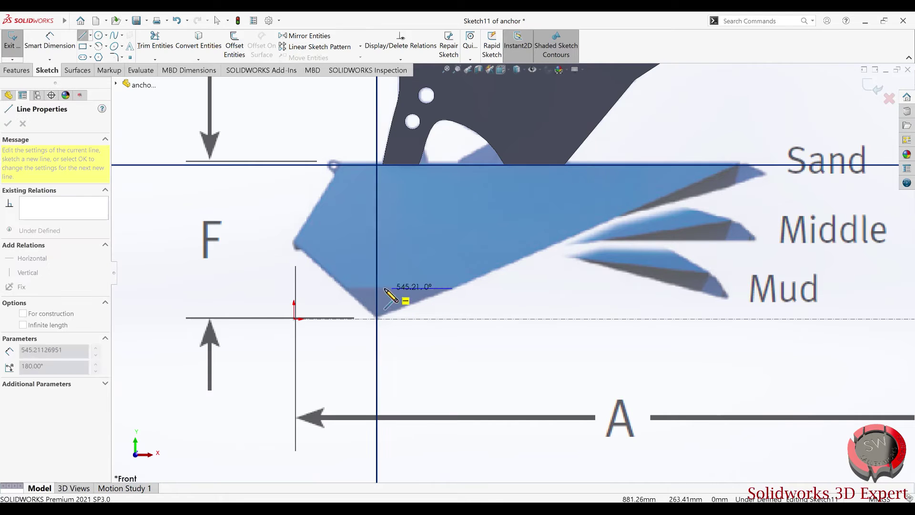
click(215, 291)
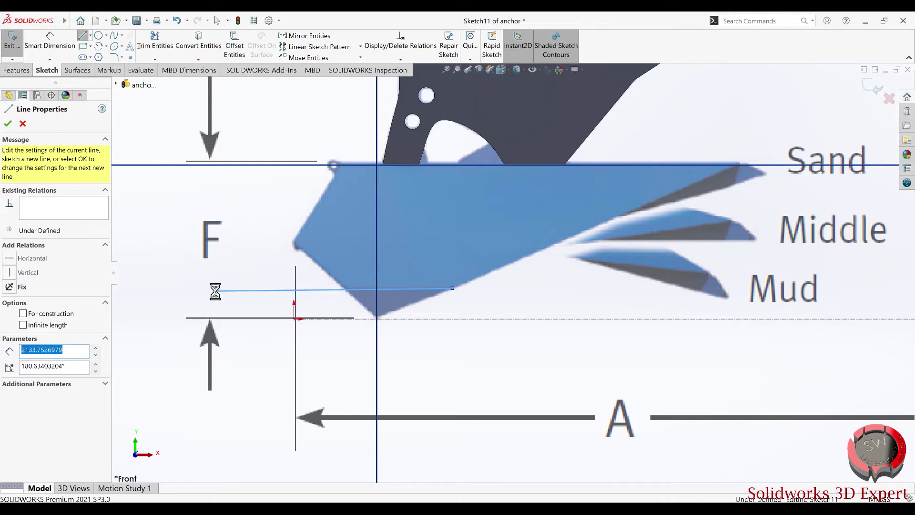
key(Escape)
click(81, 36)
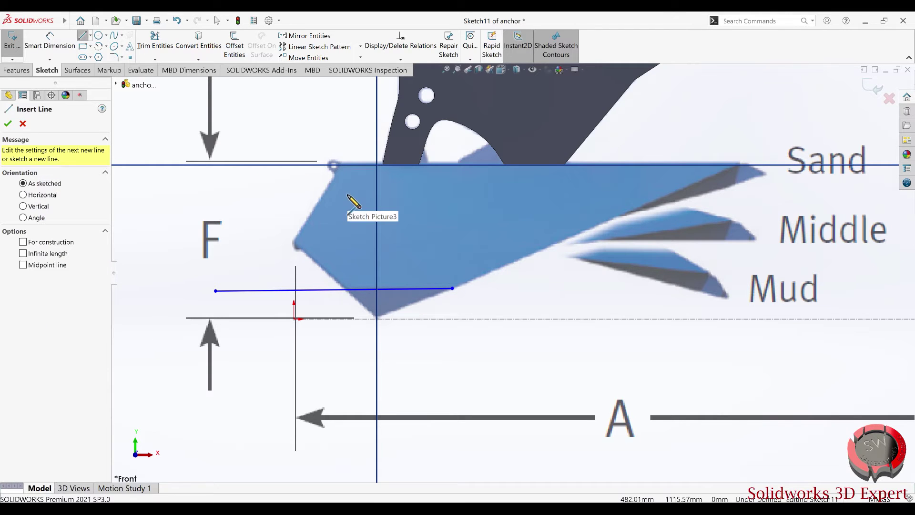
click(341, 165)
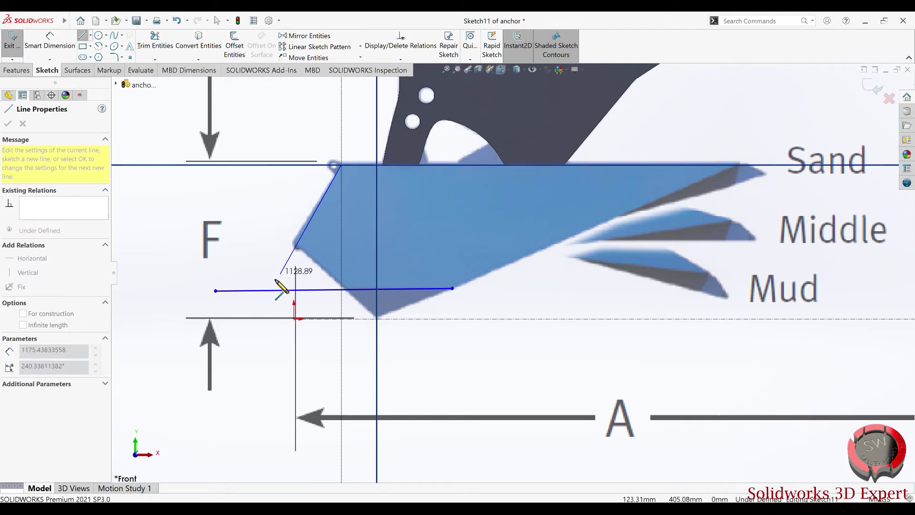
click(251, 307)
key(Escape)
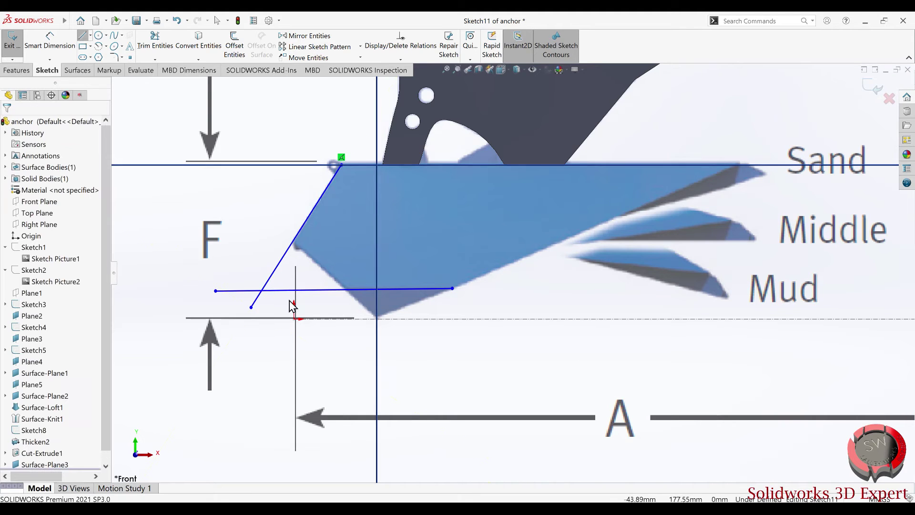
Make the long line horizontal and trim away the excess line segments
scroll(376, 307, down, 2)
click(293, 279)
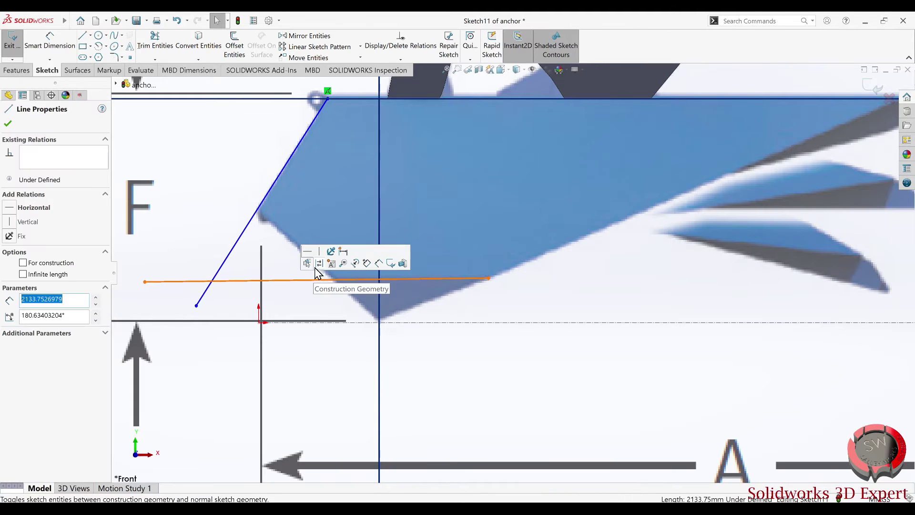
click(308, 253)
key(Escape)
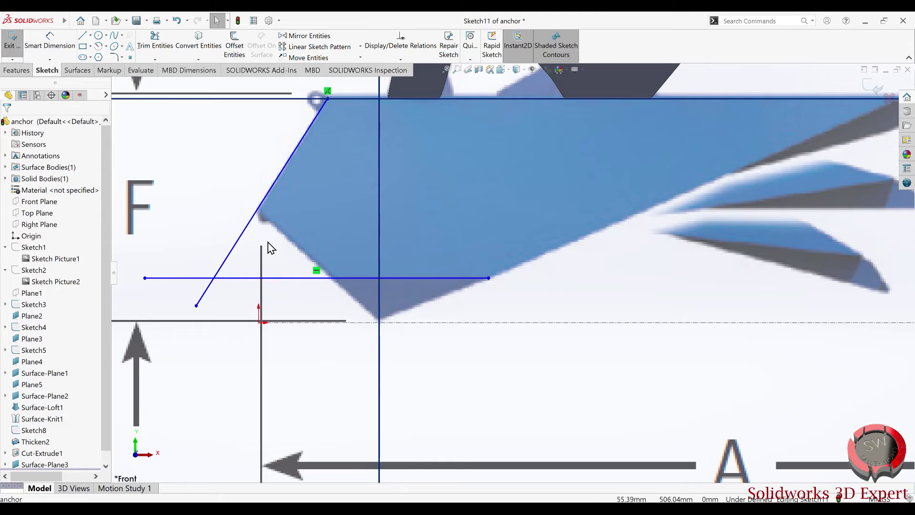
scroll(513, 271, up, 2)
click(154, 50)
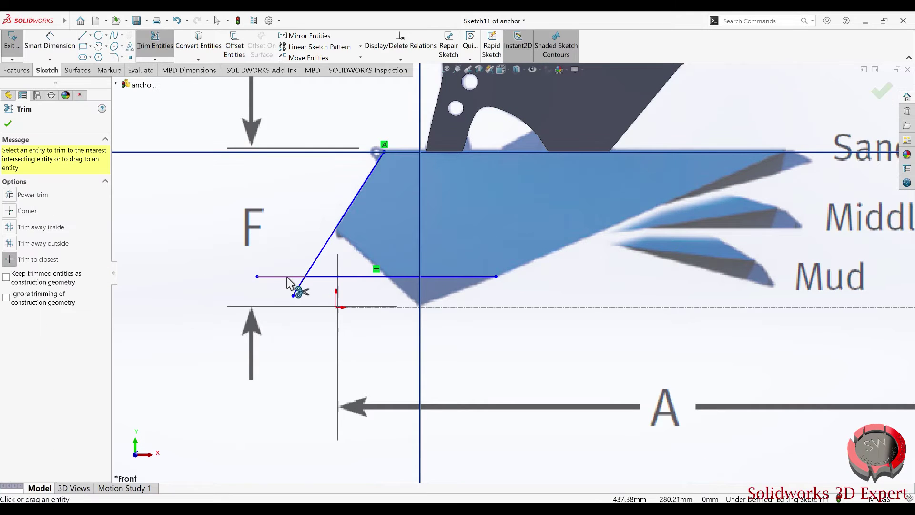
click(299, 285)
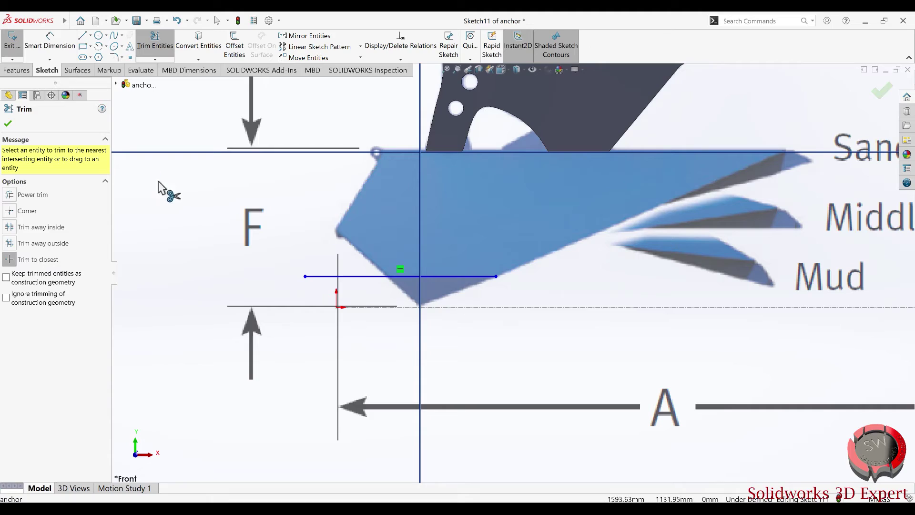
click(8, 124)
Orbit to review Sketch11 against the anchor and planes, then exit the sketch
scroll(380, 251, up, 3)
mouse_move(481, 282)
middle_down()
mouse_move(448, 303)
mouse_move(439, 370)
middle_up()
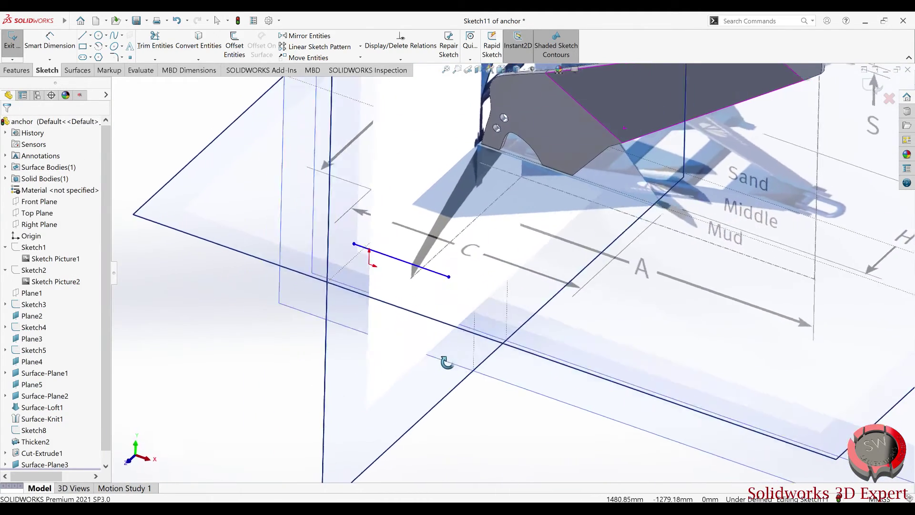
mouse_move(439, 371)
middle_down()
mouse_move(479, 233)
mouse_move(572, 191)
middle_up()
scroll(572, 190, up, 2)
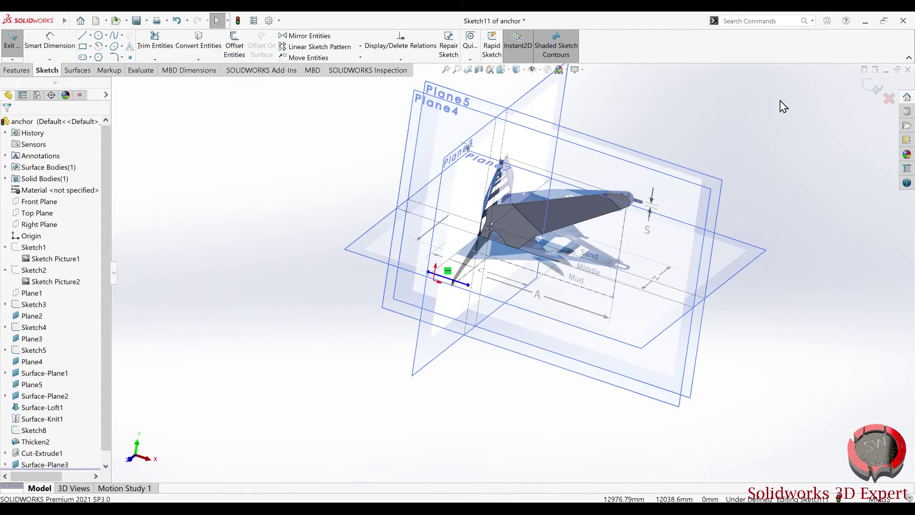
click(870, 88)
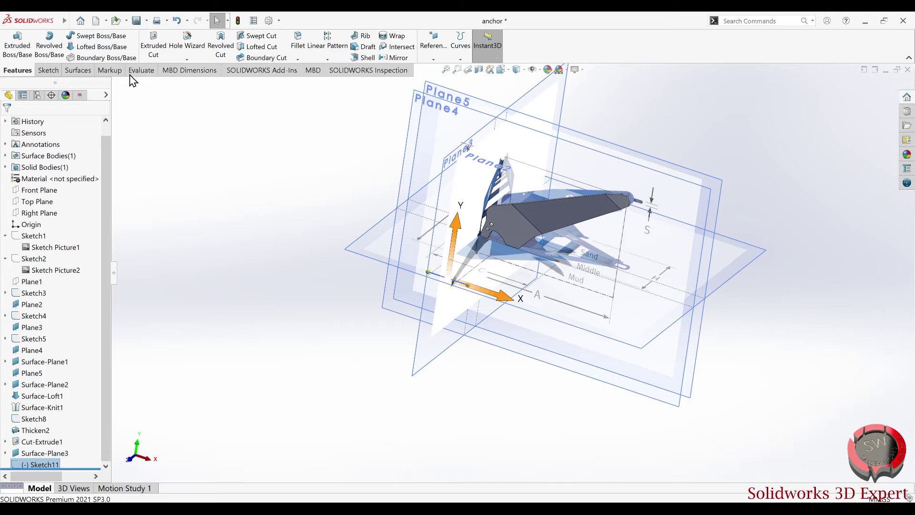
Loft a surface from the Sketch11 line to the fluke's lower edge, creating Surface-Loft2
click(78, 71)
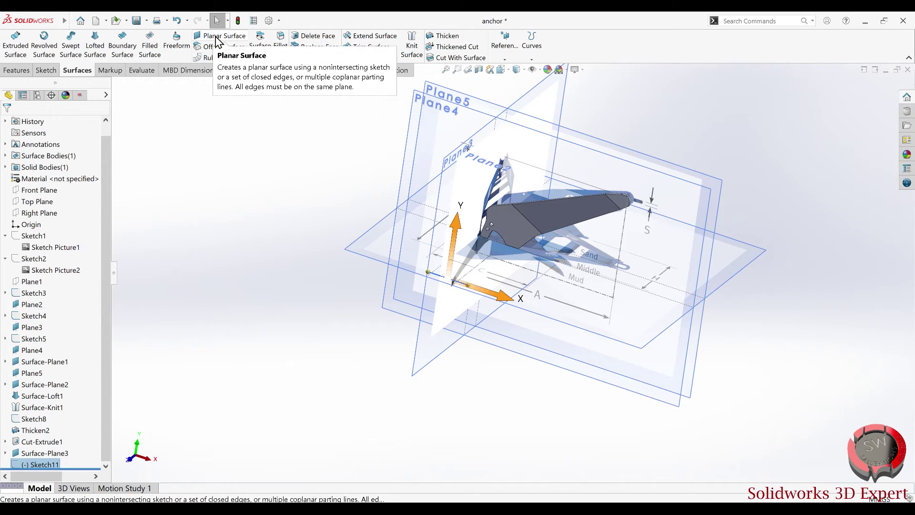
click(94, 44)
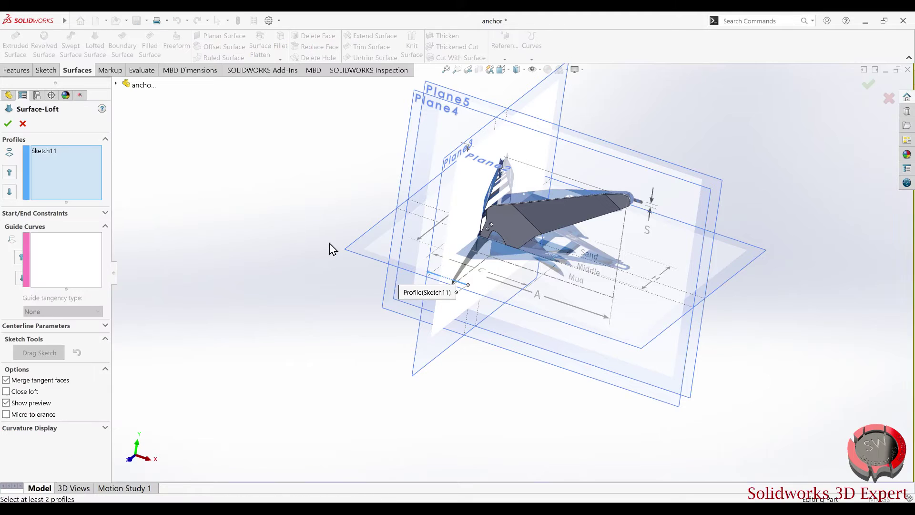
scroll(548, 315, down, 2)
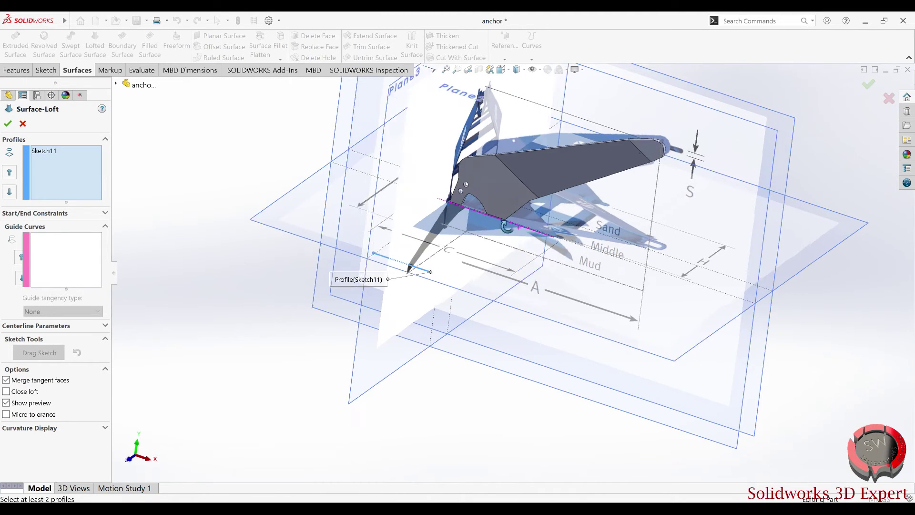
middle_drag(514, 231, 501, 285)
scroll(501, 284, down, 3)
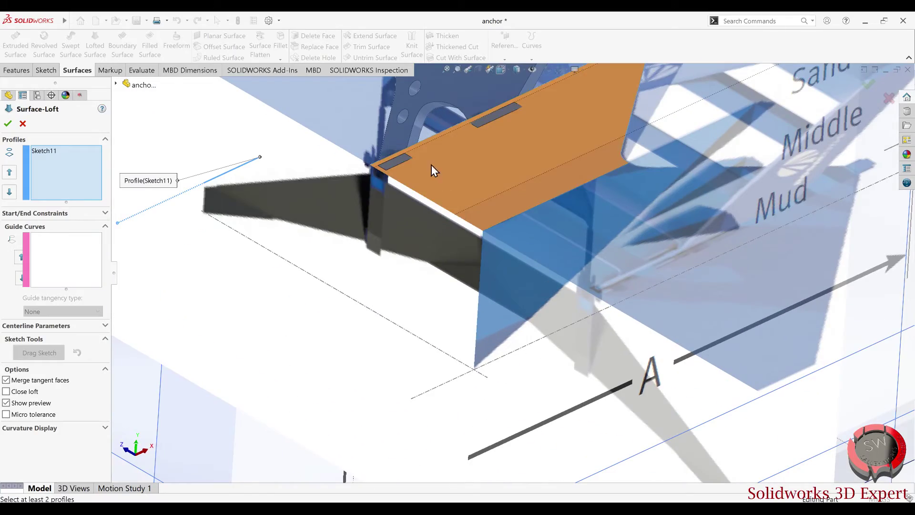
click(433, 135)
scroll(433, 136, up, 3)
mouse_move(416, 232)
middle_down()
mouse_move(445, 375)
mouse_move(489, 326)
mouse_move(501, 195)
mouse_move(491, 95)
mouse_move(507, 116)
mouse_move(483, 155)
middle_up()
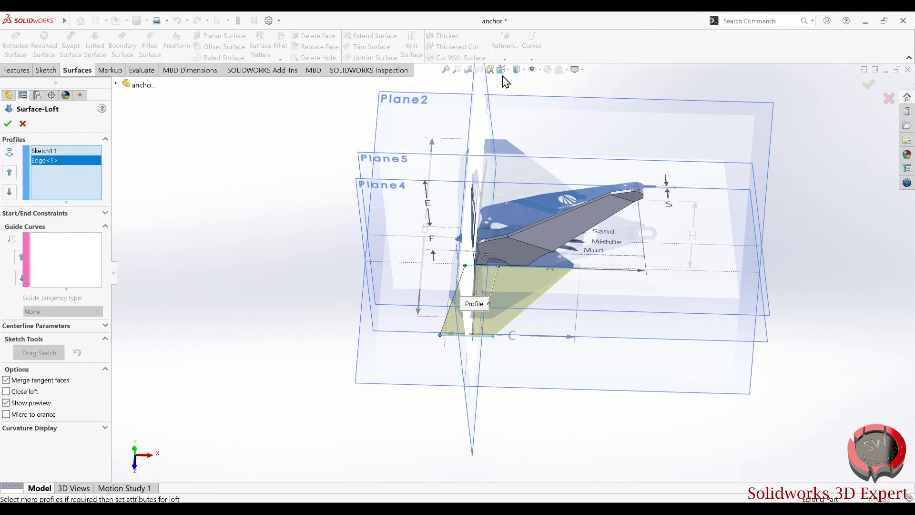
click(8, 124)
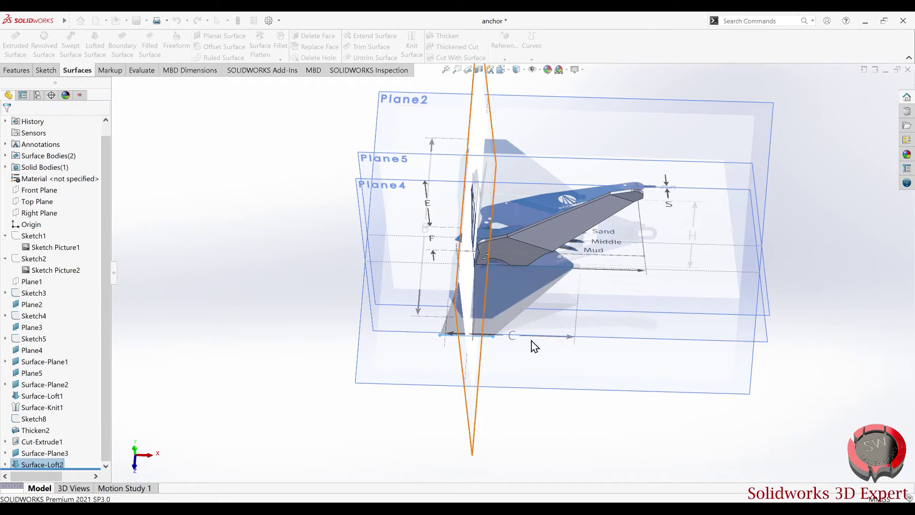
mouse_move(475, 337)
middle_down()
mouse_move(476, 353)
mouse_move(453, 337)
mouse_move(451, 347)
mouse_move(457, 138)
mouse_move(434, 116)
mouse_move(382, 122)
mouse_move(440, 171)
mouse_move(476, 134)
middle_up()
Switch to Top view and open a new sketch on Plane2
click(502, 70)
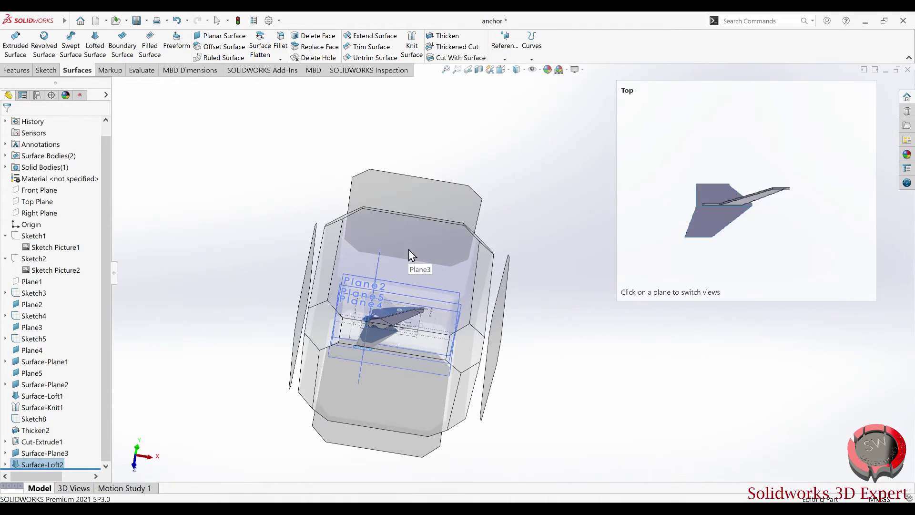
click(408, 249)
scroll(455, 400, down, 3)
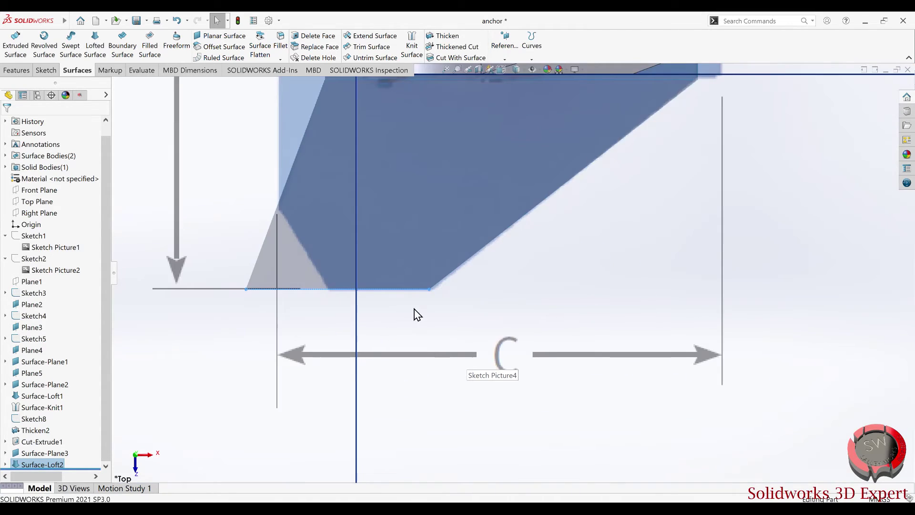
scroll(439, 226, up, 1)
scroll(496, 184, up, 1)
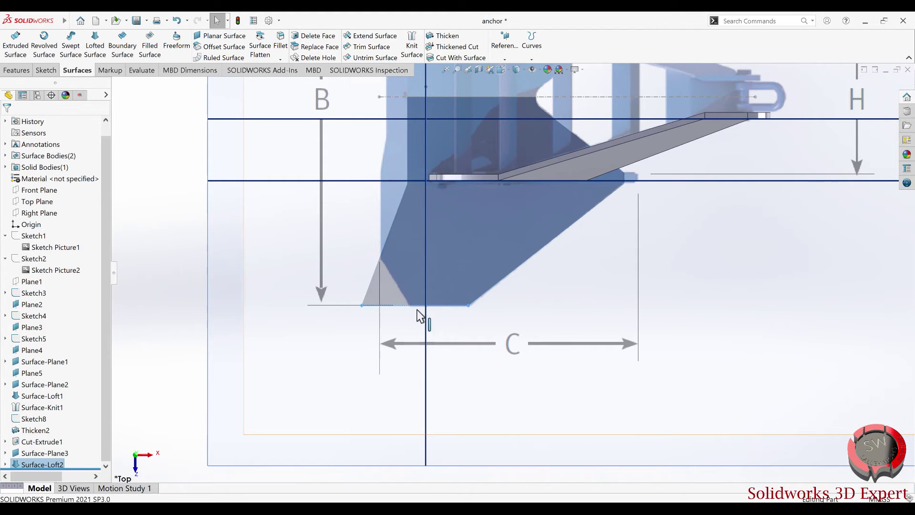
scroll(417, 295, up, 3)
click(354, 330)
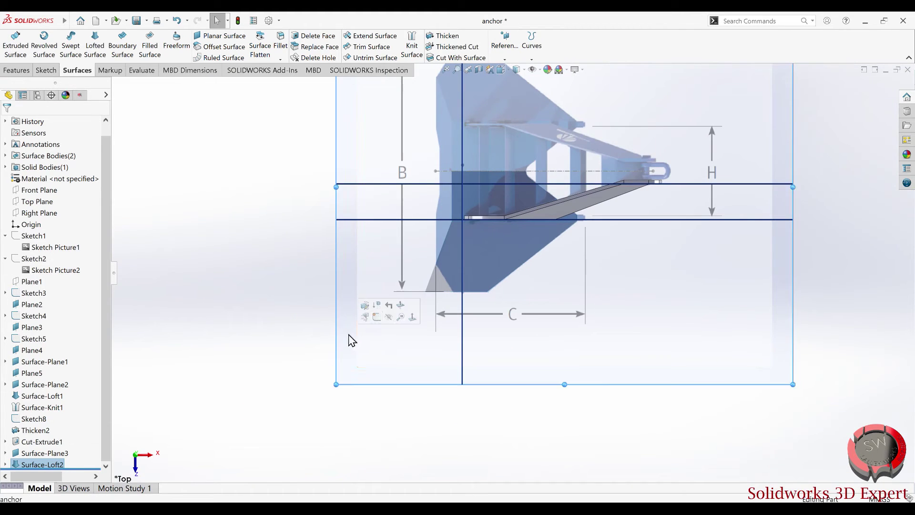
click(378, 315)
Draw one slanted line cutting across the fluke's pointed lower corner
click(82, 36)
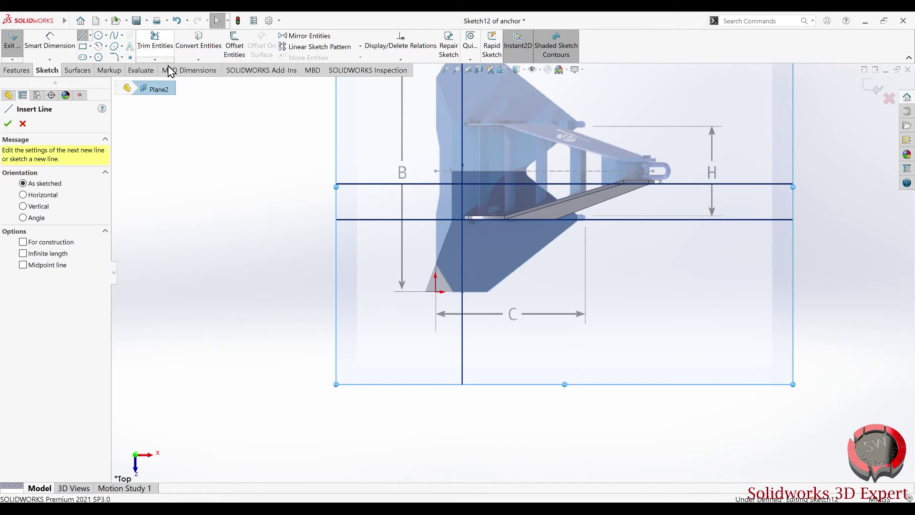
scroll(403, 253, down, 2)
scroll(403, 253, down, 1)
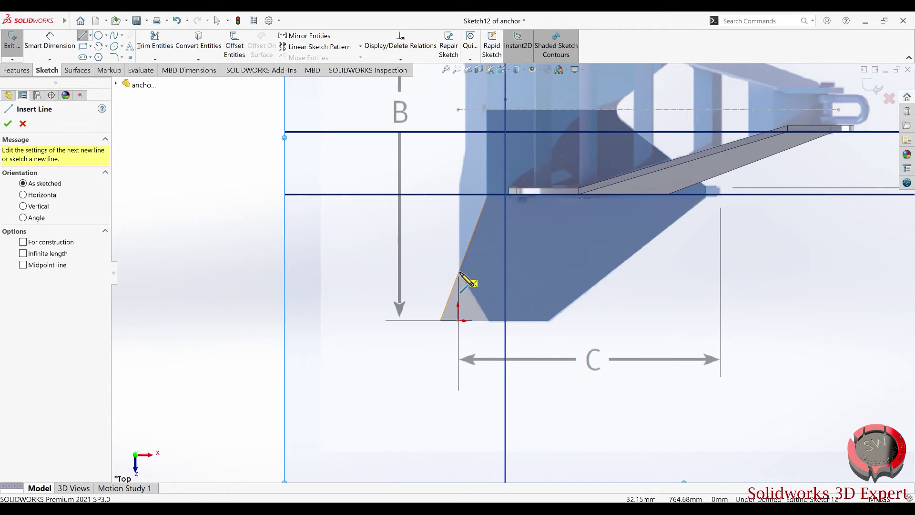
click(447, 255)
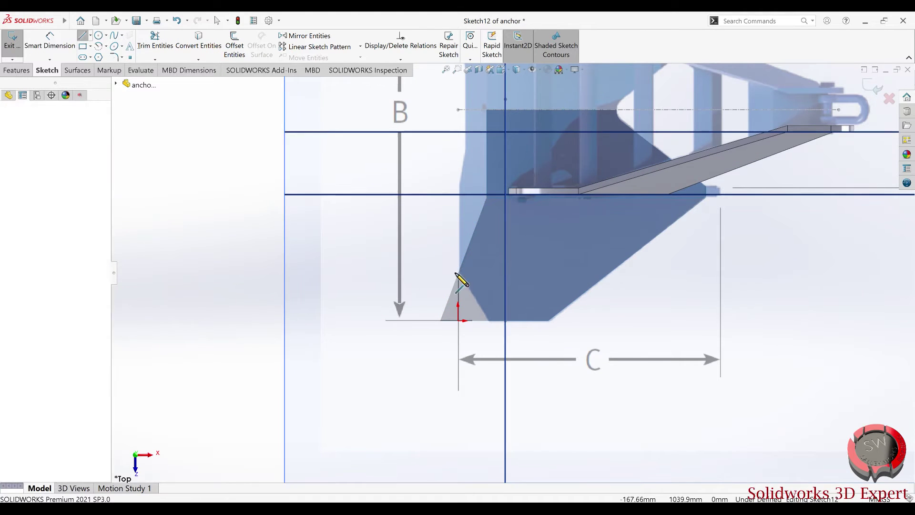
click(500, 336)
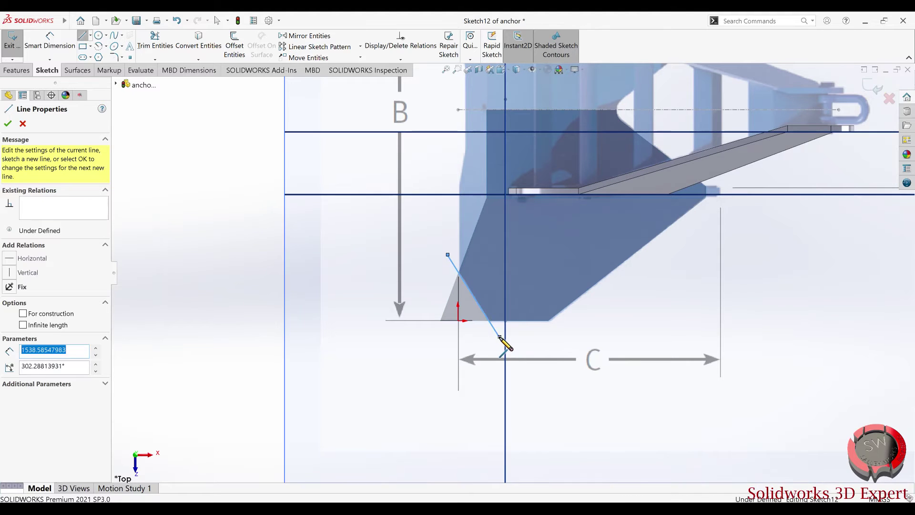
key(Escape)
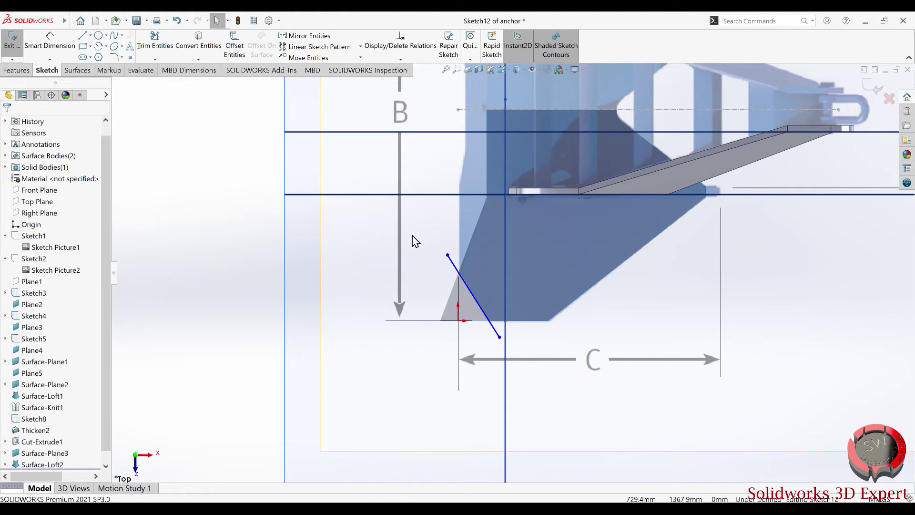
click(26, 73)
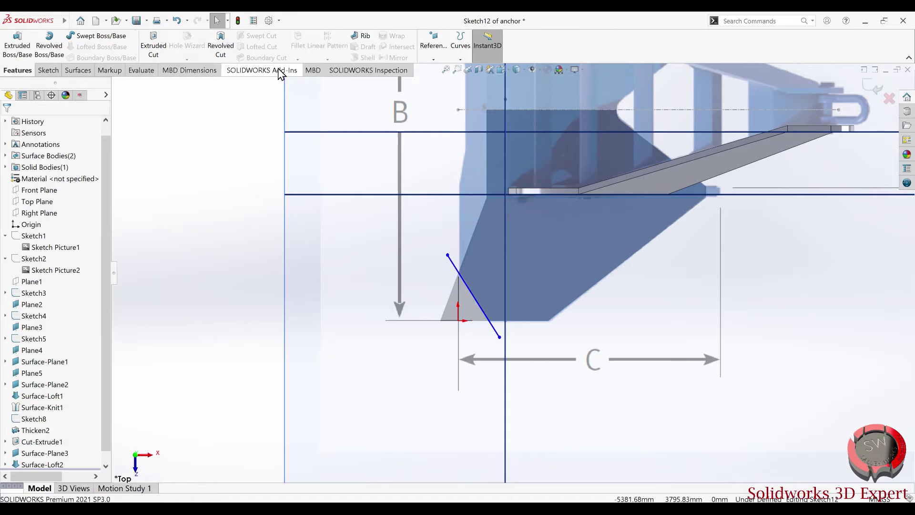
Trim off the triangular fluke tip with Sketch12 using Remove selections, creating Surface-Trim1
click(83, 73)
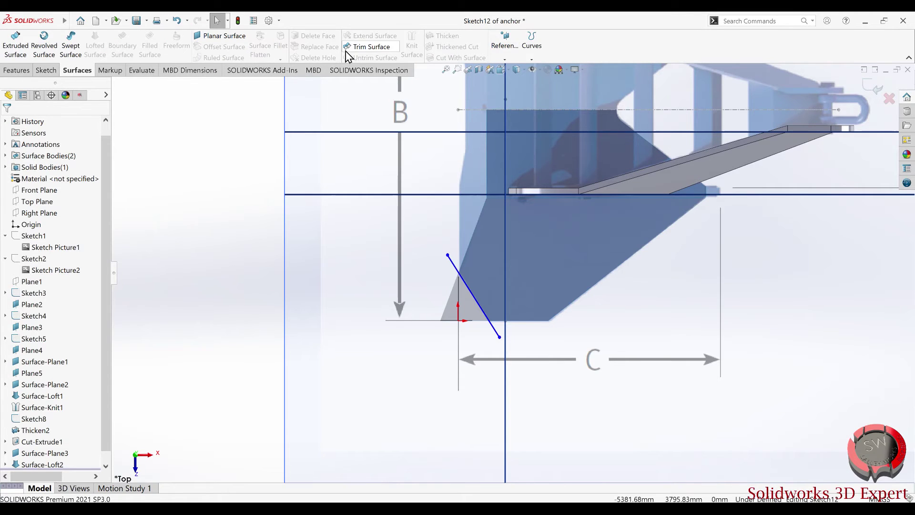
click(365, 48)
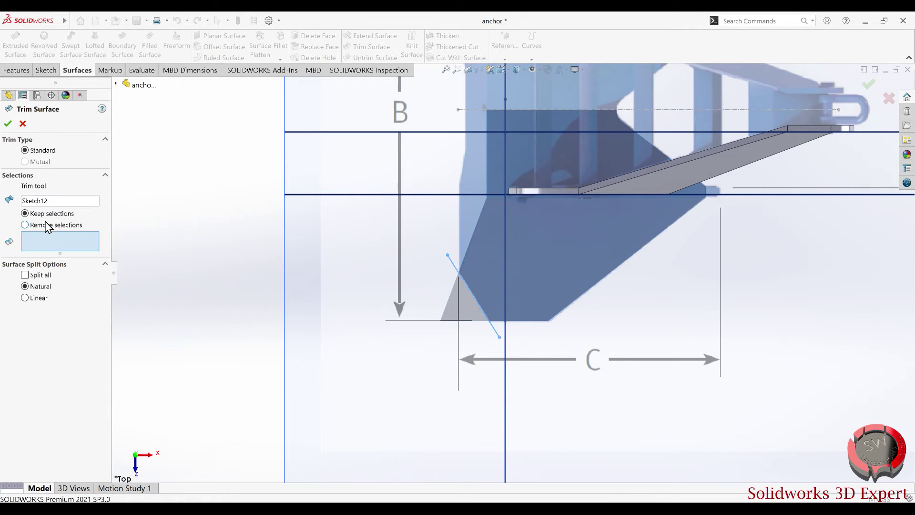
click(47, 225)
click(460, 309)
key(Return)
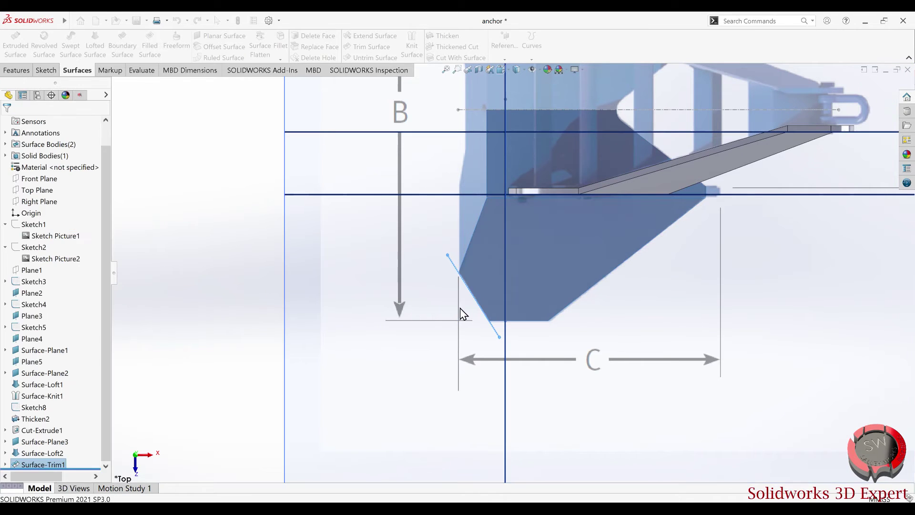
key(f)
mouse_move(522, 367)
middle_down()
mouse_move(569, 313)
mouse_move(533, 281)
mouse_move(532, 295)
middle_up()
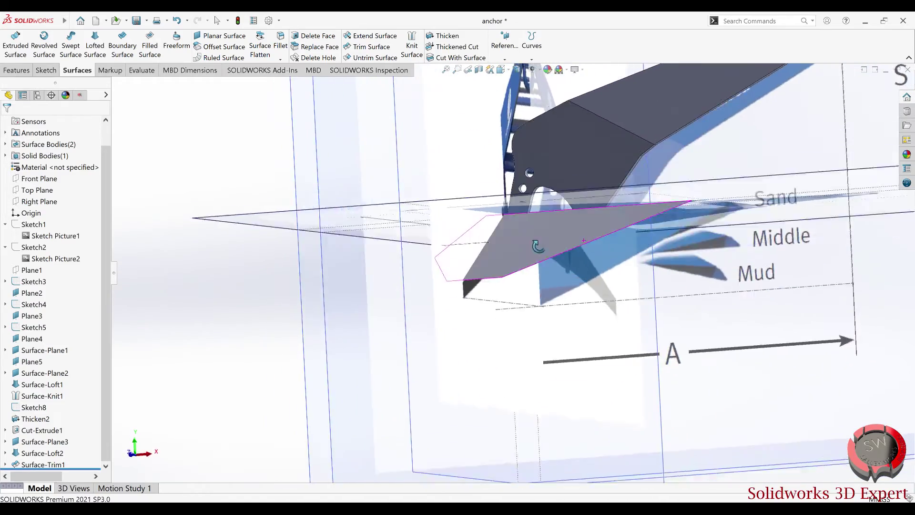
scroll(531, 228, up, 5)
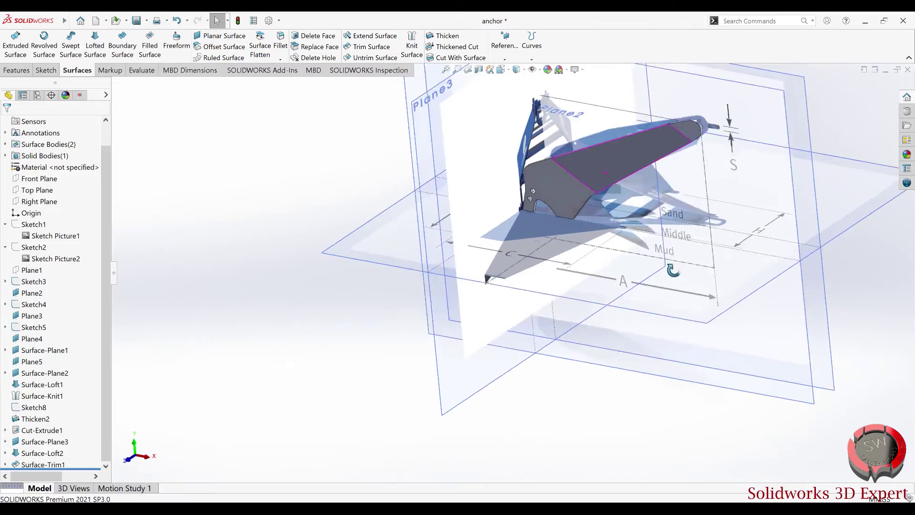
mouse_move(332, 178)
middle_down()
mouse_move(535, 198)
mouse_move(531, 249)
mouse_move(580, 307)
middle_up()
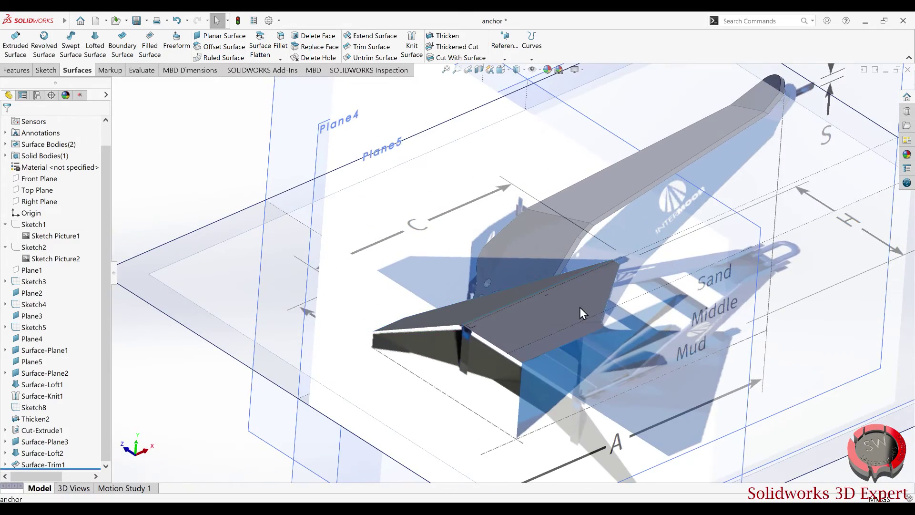
mouse_move(424, 338)
middle_down()
mouse_move(506, 411)
mouse_move(517, 399)
mouse_move(527, 416)
mouse_move(433, 343)
mouse_move(413, 349)
mouse_move(409, 388)
mouse_move(413, 208)
mouse_move(402, 377)
mouse_move(388, 382)
middle_up()
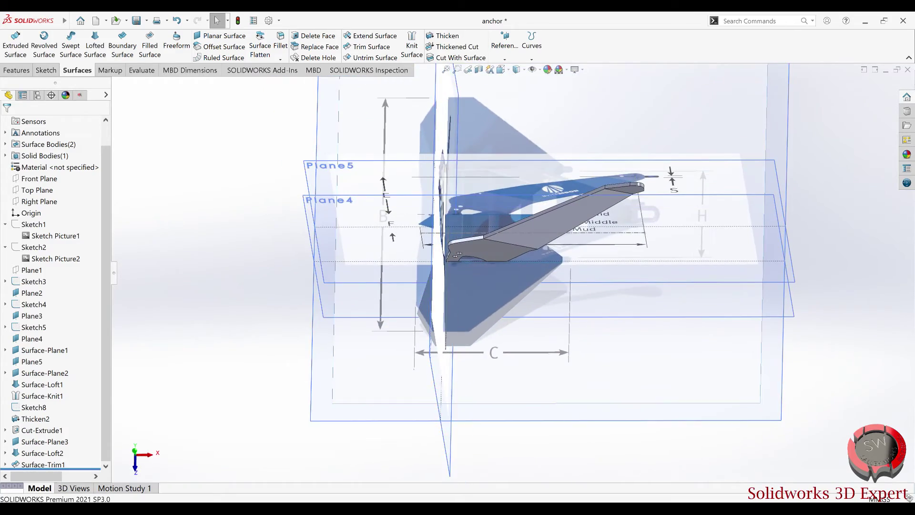
key(alt+Tab)
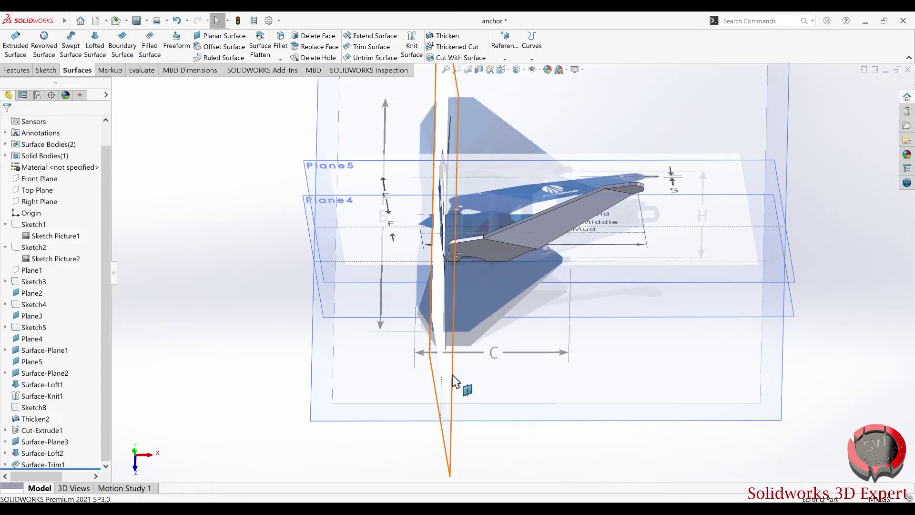
Rotate the anchor model and pick a standard view orientation
mouse_move(452, 382)
middle_down()
mouse_move(436, 297)
mouse_move(466, 87)
middle_up()
click(500, 76)
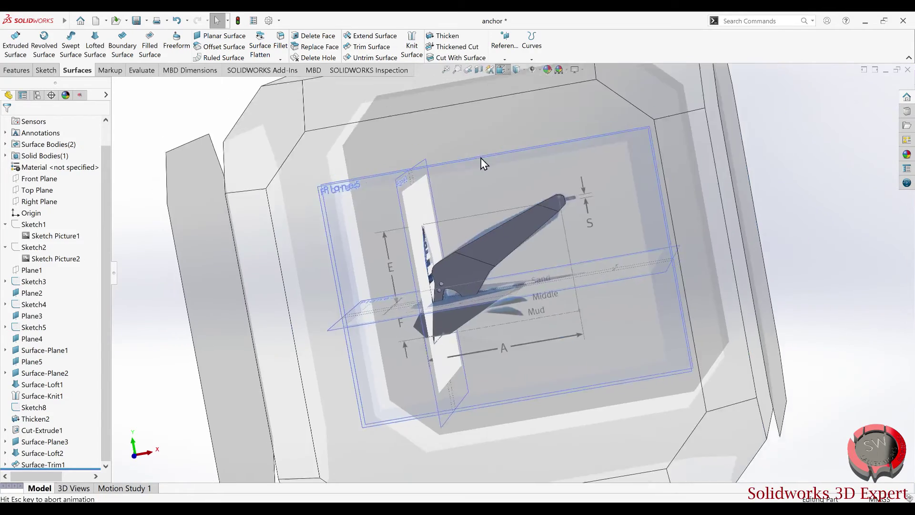
Select the Front Plane and return to the straight front view
click(325, 368)
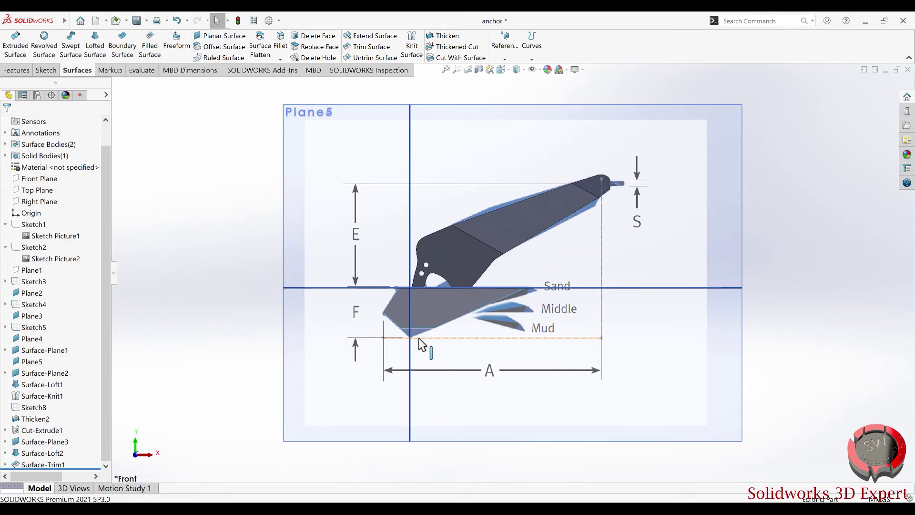
click(43, 179)
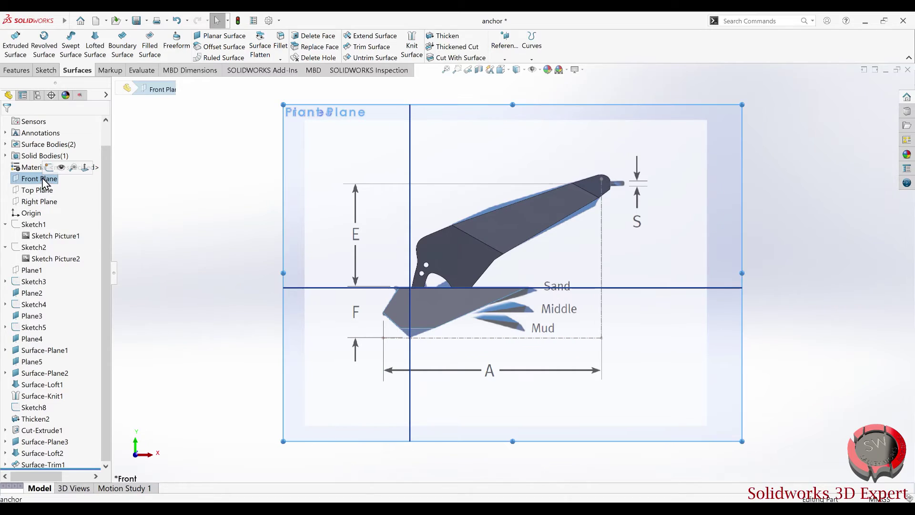
middle_drag(234, 236, 201, 271)
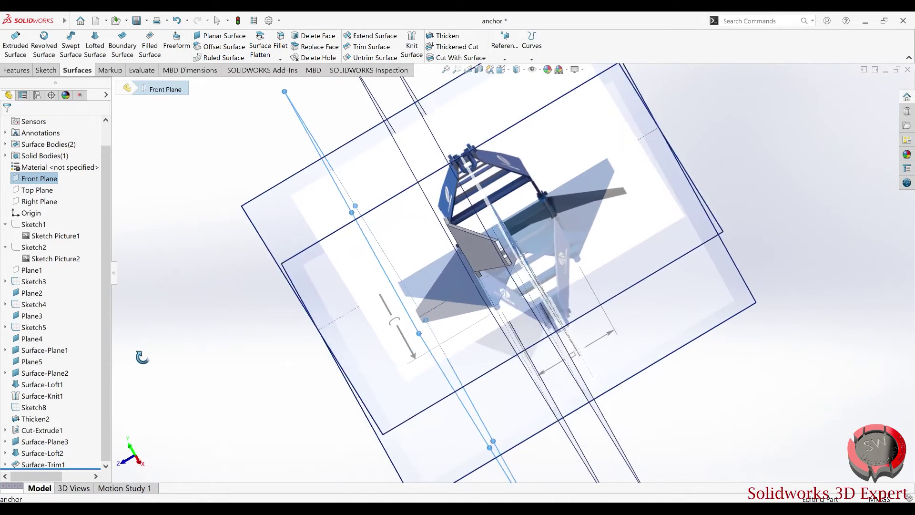
click(502, 69)
click(336, 336)
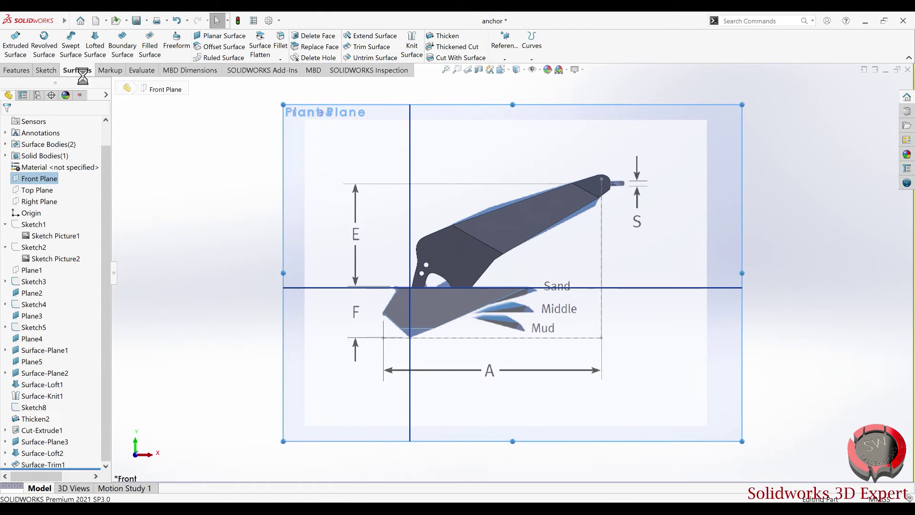
On the Front Plane, sketch a closed triangle over the fluke's lower tip with a horizontal top edge
click(45, 71)
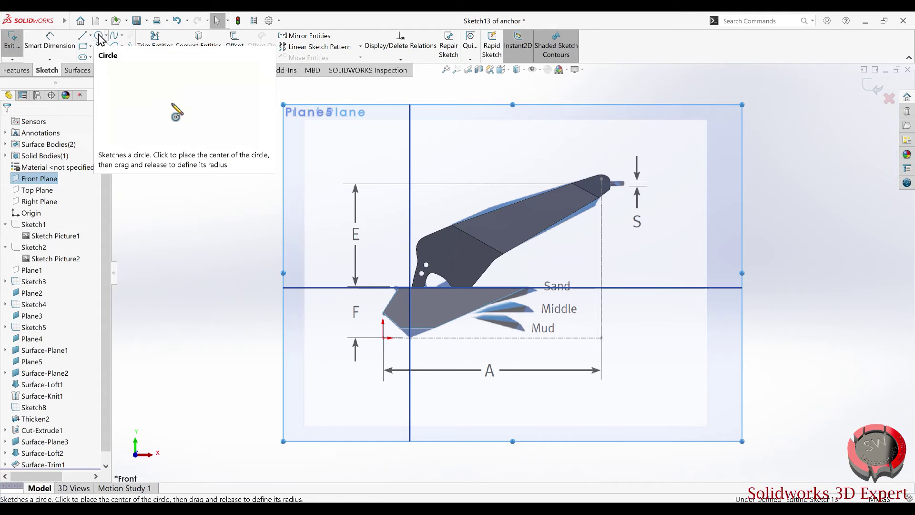
click(82, 35)
scroll(477, 353, down, 4)
scroll(388, 355, down, 4)
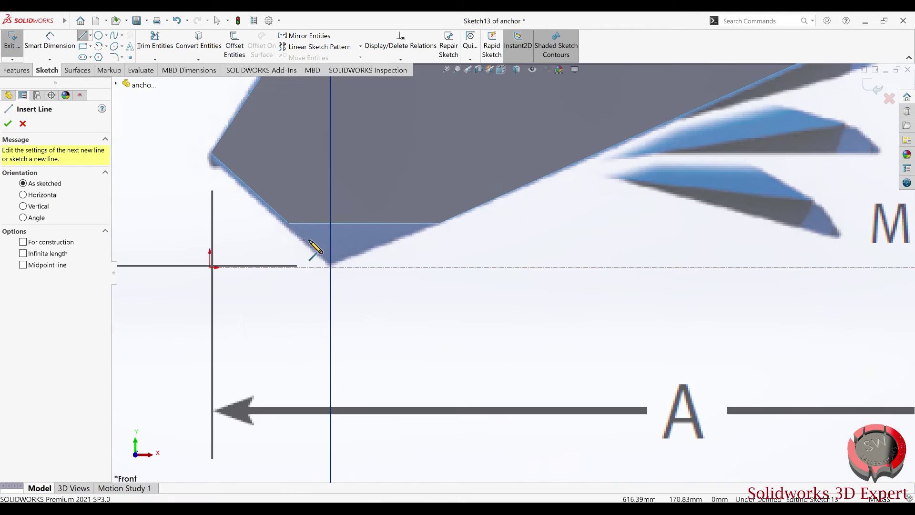
click(289, 223)
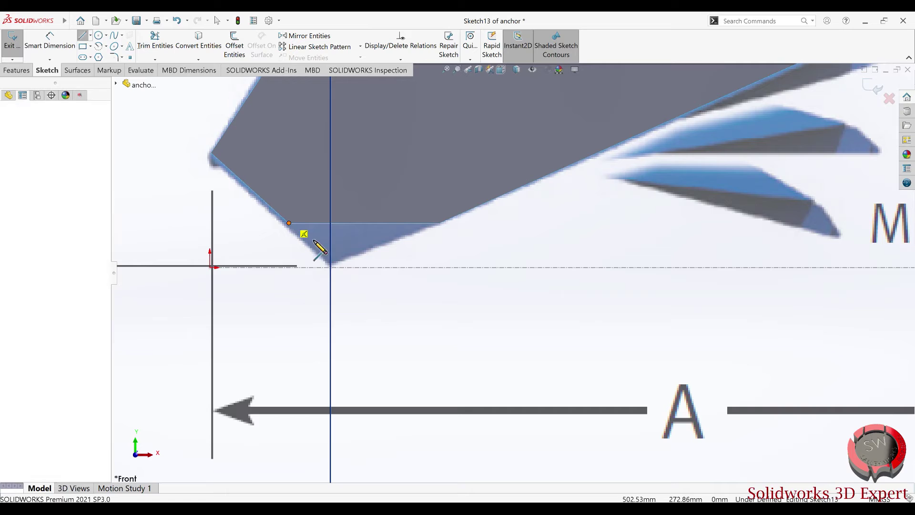
click(330, 265)
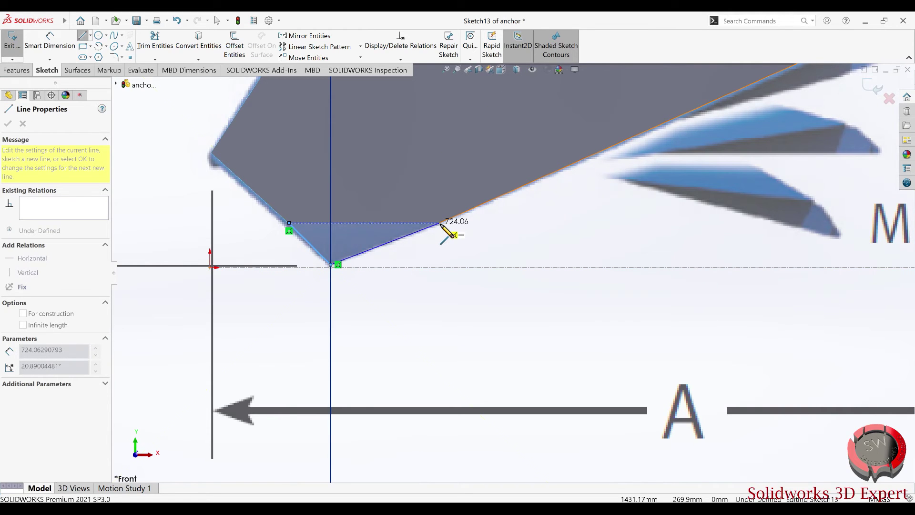
click(440, 223)
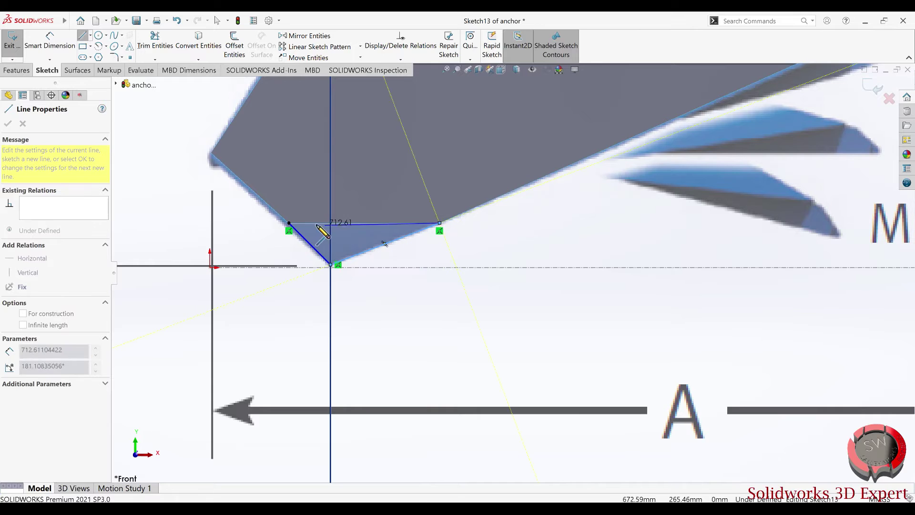
click(289, 223)
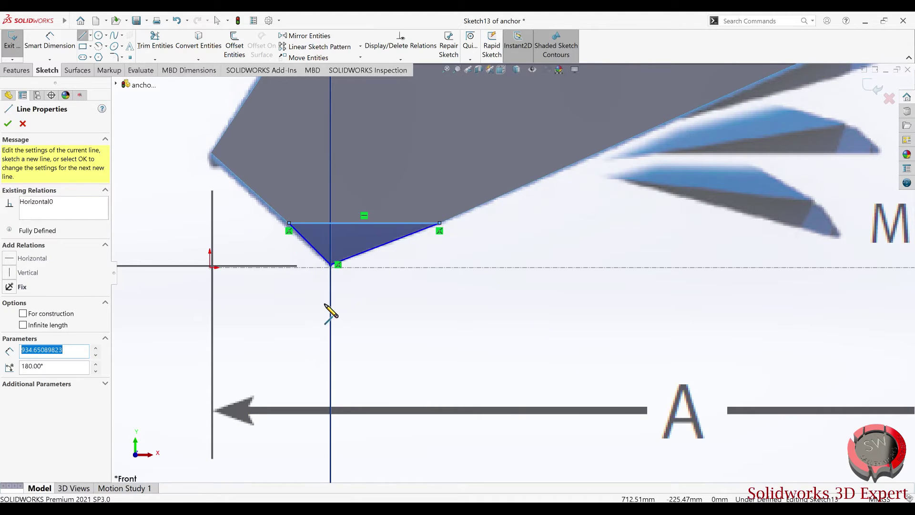
key(Escape)
click(78, 72)
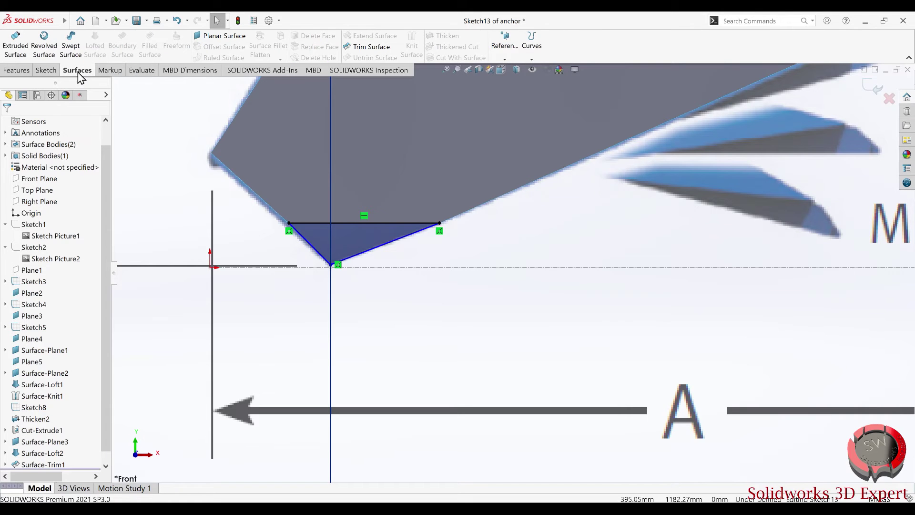
Fill the Sketch13 triangle with a planar surface and orbit to inspect the closed tip
click(224, 37)
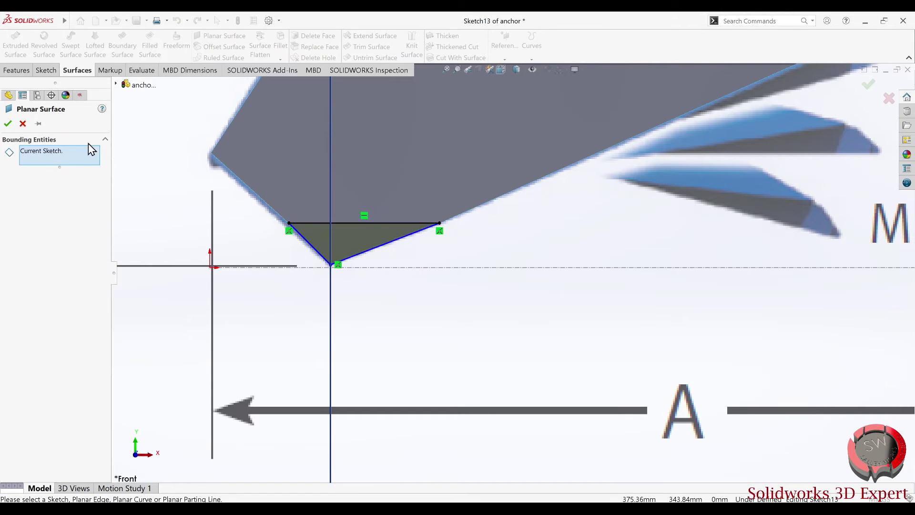
click(8, 124)
mouse_move(355, 234)
middle_down()
mouse_move(357, 270)
mouse_move(317, 227)
mouse_move(391, 232)
mouse_move(429, 259)
mouse_move(433, 302)
mouse_move(424, 248)
mouse_move(437, 214)
mouse_move(477, 210)
mouse_move(384, 145)
middle_up()
scroll(437, 214, up, 5)
scroll(499, 213, up, 3)
scroll(479, 193, down, 2)
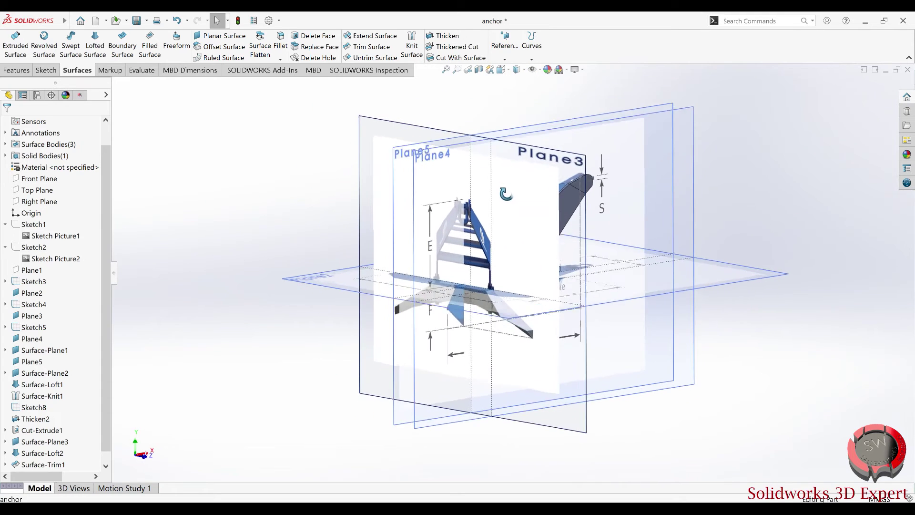
Set the reference picture's transparency to about half, then raise it to 0.73
double_click(382, 143)
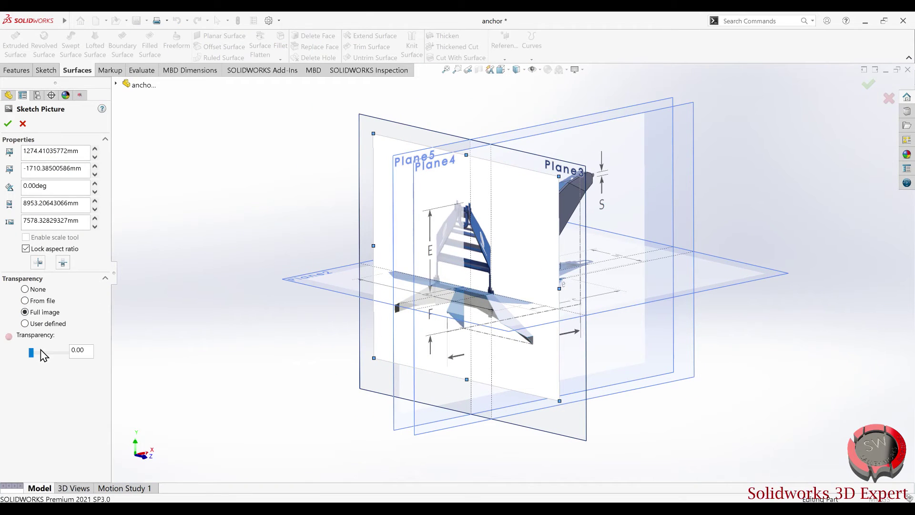
click(53, 354)
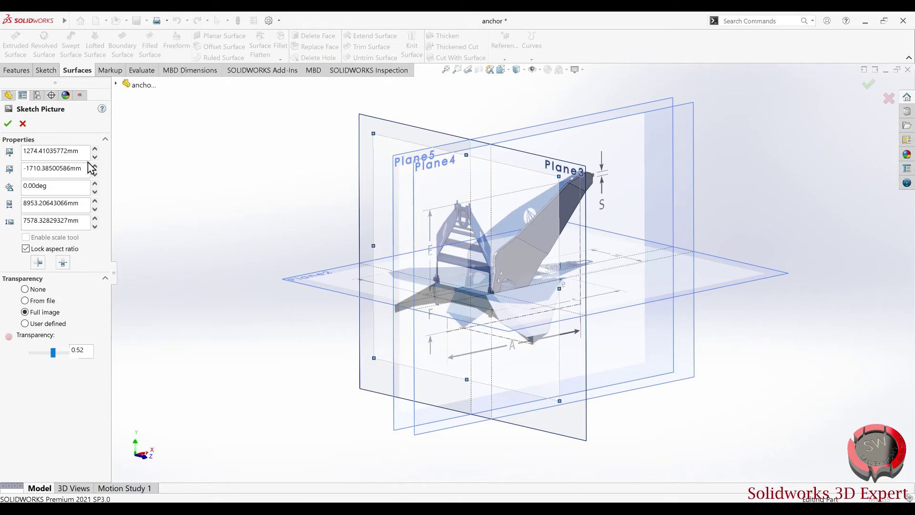
click(8, 124)
mouse_move(362, 295)
middle_down()
mouse_move(329, 382)
mouse_move(237, 332)
middle_up()
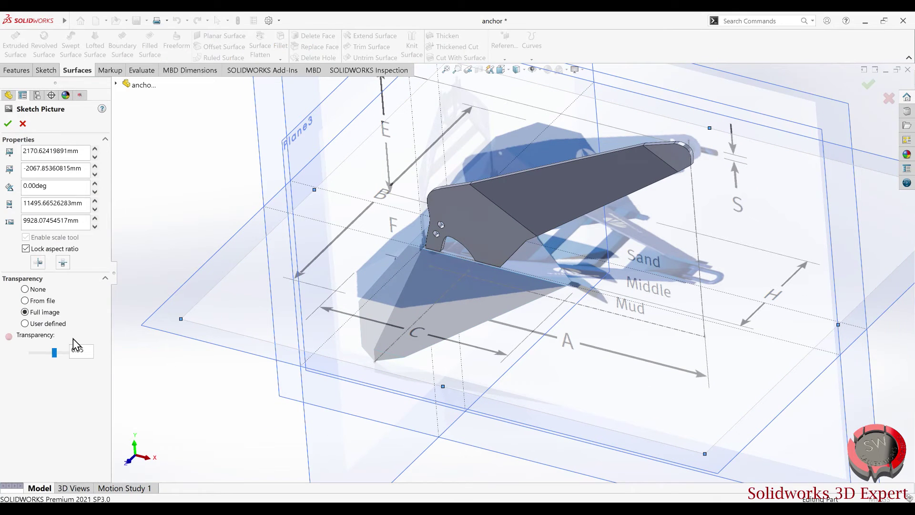
drag(56, 354, 61, 352)
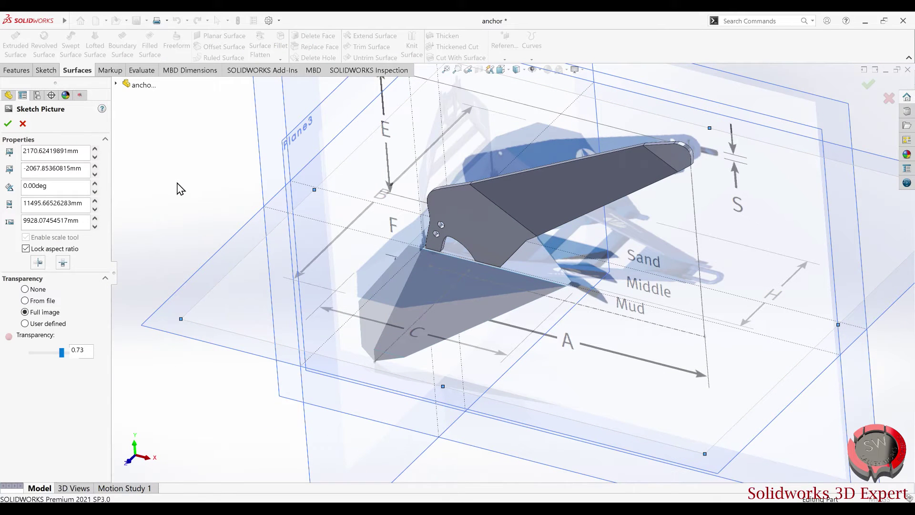
click(8, 124)
mouse_move(429, 286)
middle_down()
mouse_move(507, 243)
mouse_move(417, 308)
mouse_move(535, 339)
mouse_move(521, 243)
mouse_move(438, 418)
mouse_move(419, 290)
mouse_move(572, 219)
mouse_move(602, 228)
mouse_move(548, 296)
mouse_move(496, 435)
mouse_move(451, 312)
middle_up()
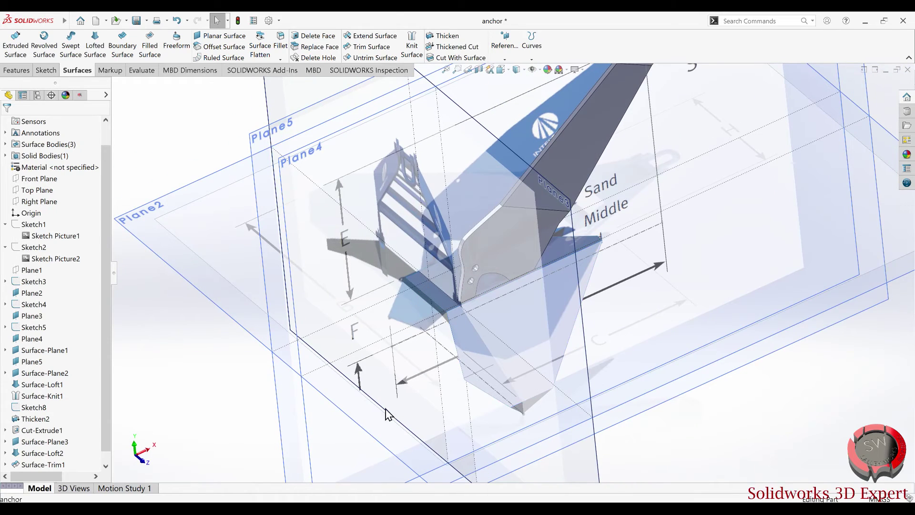
key(alt+Tab)
key(f)
middle_drag(476, 333, 495, 191)
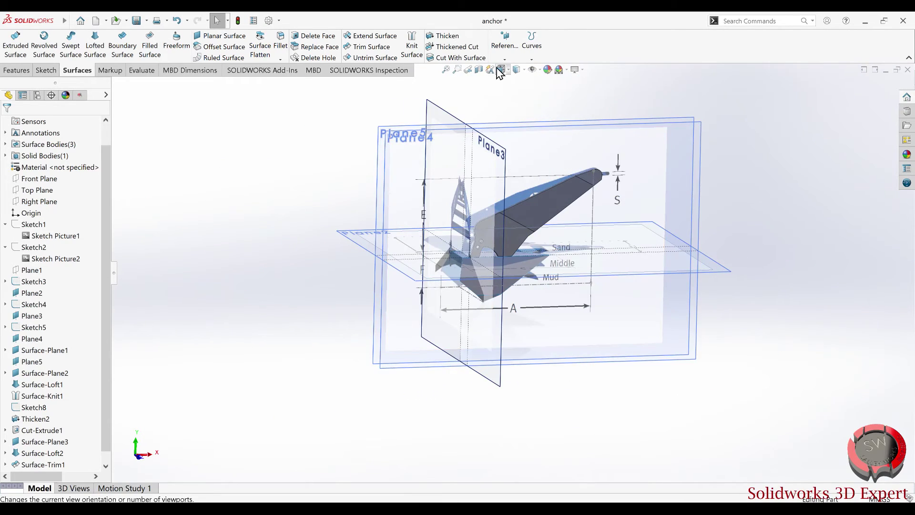
click(499, 73)
click(405, 334)
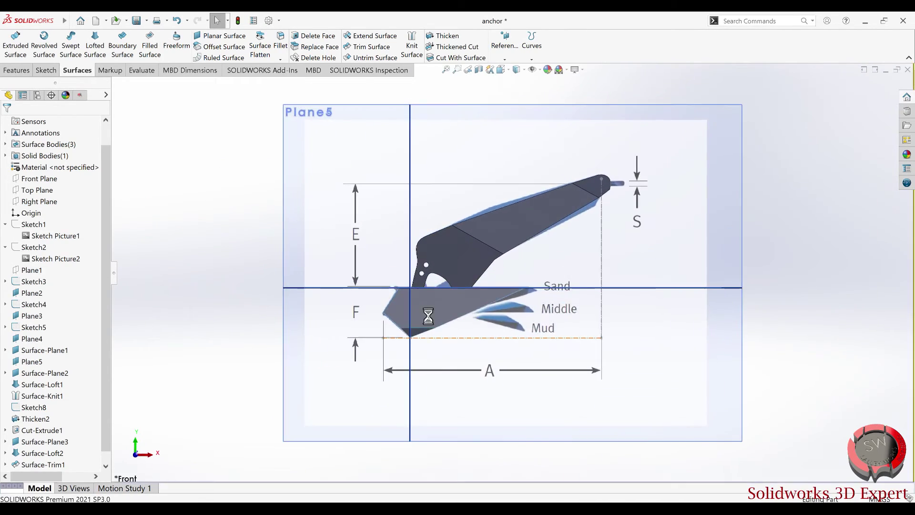
scroll(428, 316, down, 3)
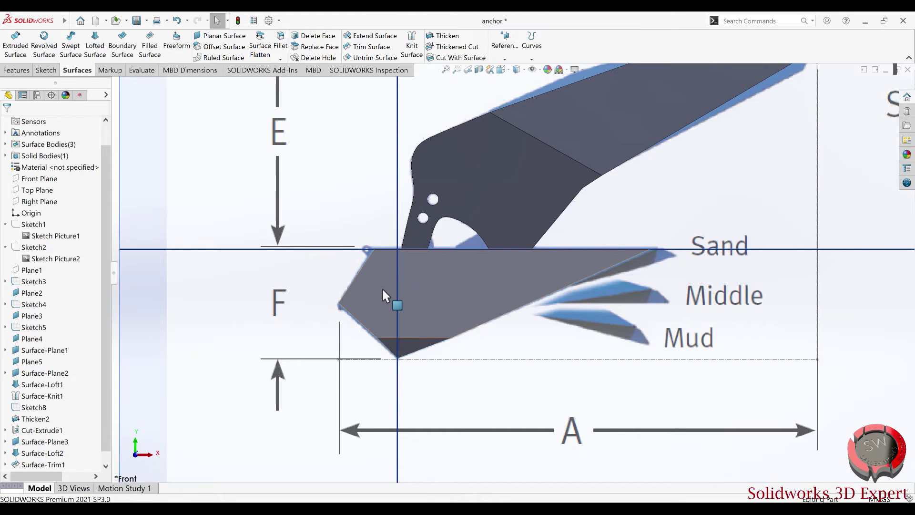
scroll(374, 314, up, 2)
middle_drag(378, 294, 418, 292)
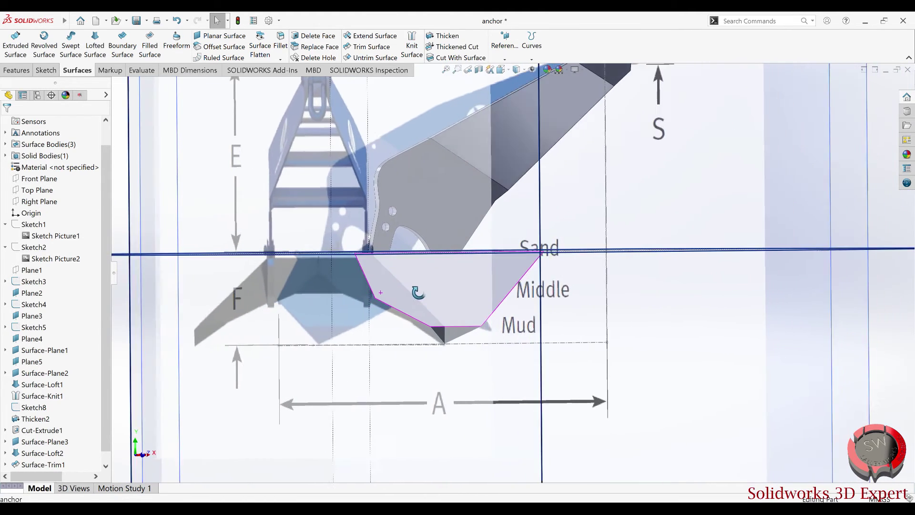
scroll(418, 292, up, 1)
scroll(378, 316, up, 3)
mouse_move(378, 316)
middle_down()
mouse_move(441, 317)
mouse_move(370, 316)
mouse_move(333, 302)
mouse_move(419, 311)
mouse_move(388, 327)
mouse_move(381, 340)
mouse_move(398, 330)
mouse_move(386, 349)
mouse_move(367, 338)
mouse_move(390, 359)
mouse_move(411, 434)
mouse_move(476, 308)
middle_up()
scroll(477, 308, down, 3)
middle_drag(466, 258, 464, 271)
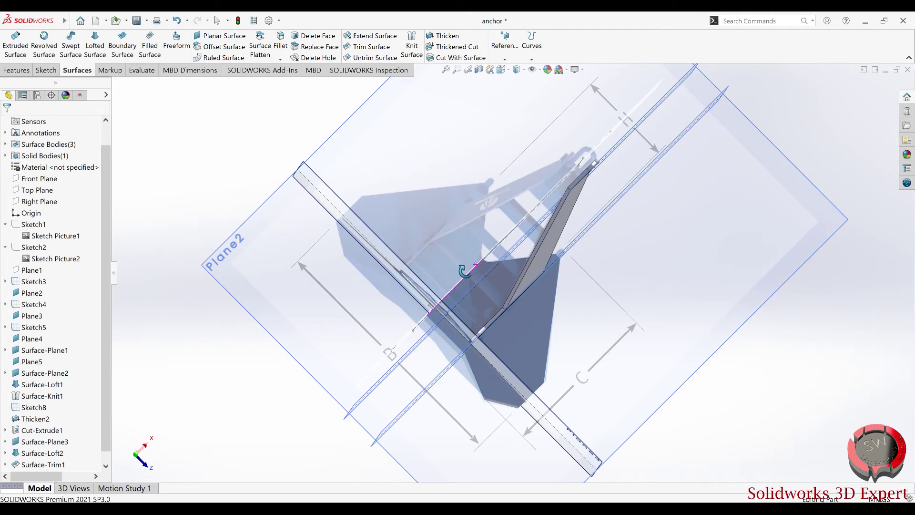
mouse_move(417, 378)
middle_down()
mouse_move(429, 384)
mouse_move(437, 262)
mouse_move(370, 351)
middle_up()
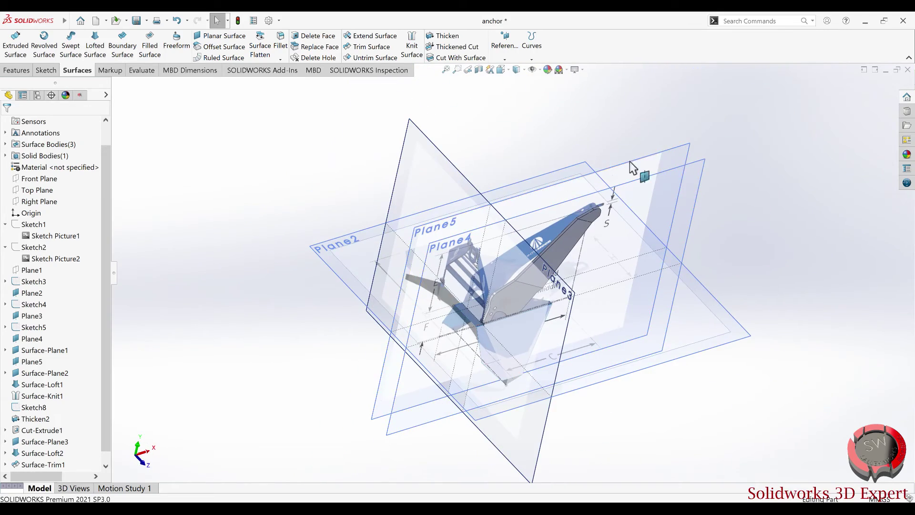
click(672, 161)
middle_drag(555, 204, 508, 330)
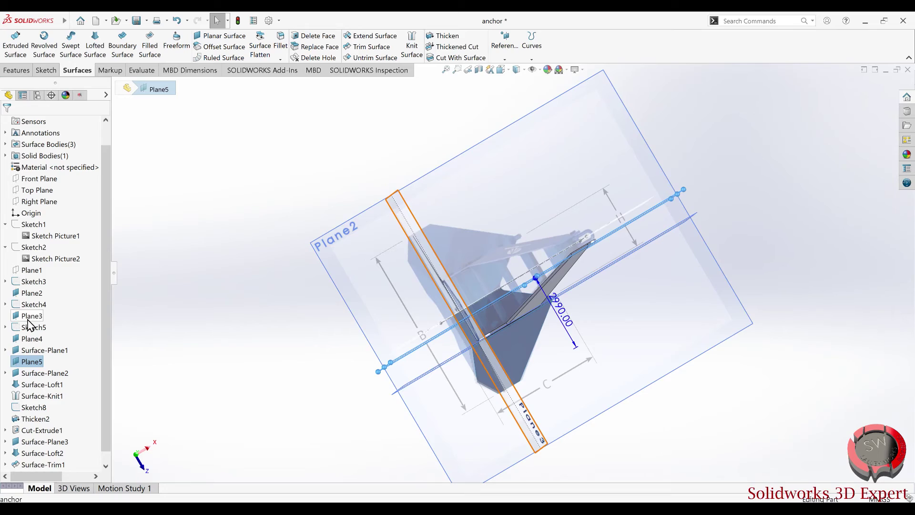
mouse_move(178, 351)
middle_down()
mouse_move(456, 294)
mouse_move(434, 335)
mouse_move(453, 323)
middle_up()
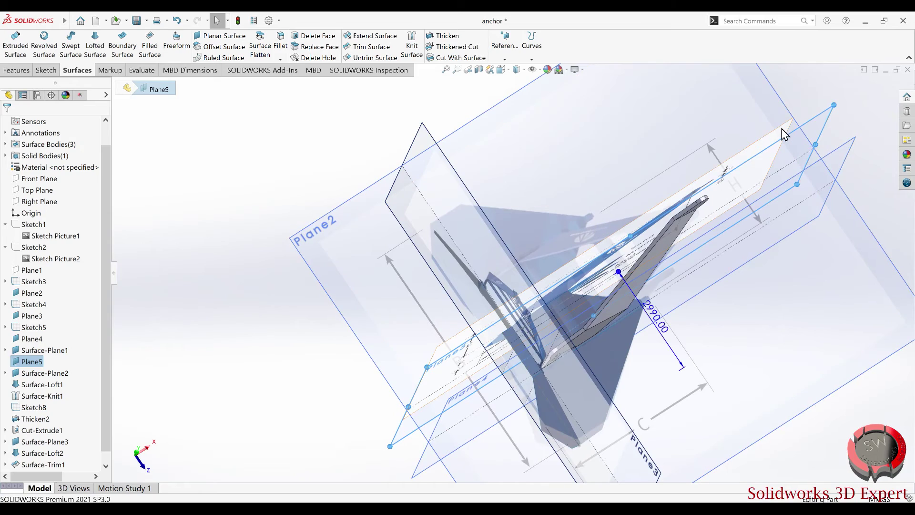
key(Escape)
mouse_move(784, 131)
middle_down()
mouse_move(721, 244)
mouse_move(457, 220)
mouse_move(665, 210)
mouse_move(605, 176)
middle_up()
scroll(571, 179, down, 5)
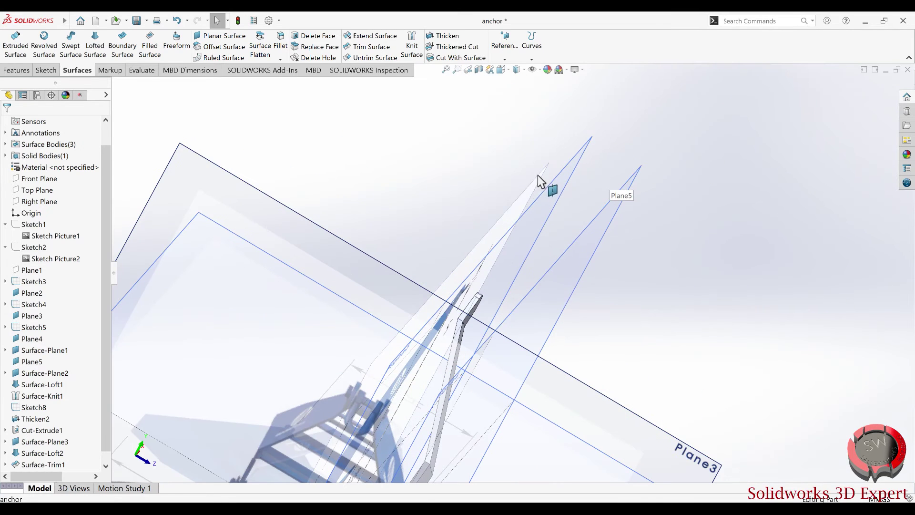
Cancel the third picture's settings, expand Sketch3 in the tree and select Plane1
double_click(522, 199)
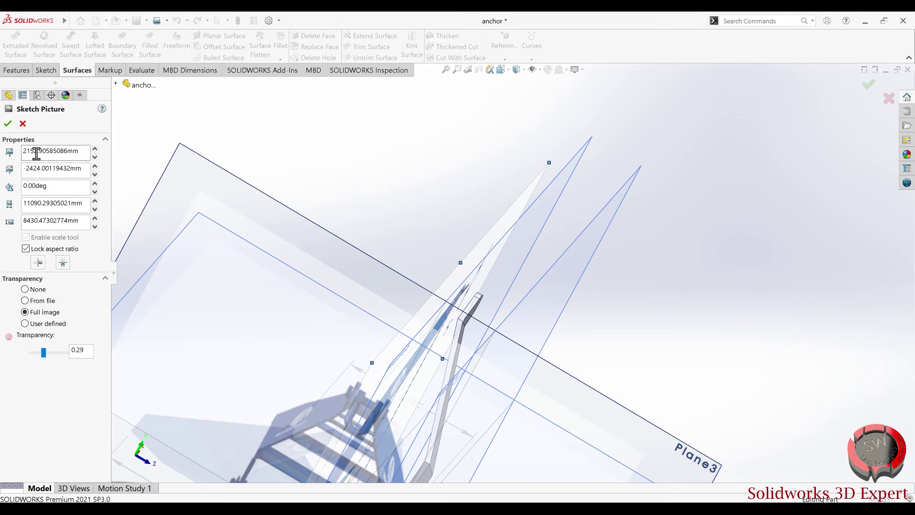
click(23, 124)
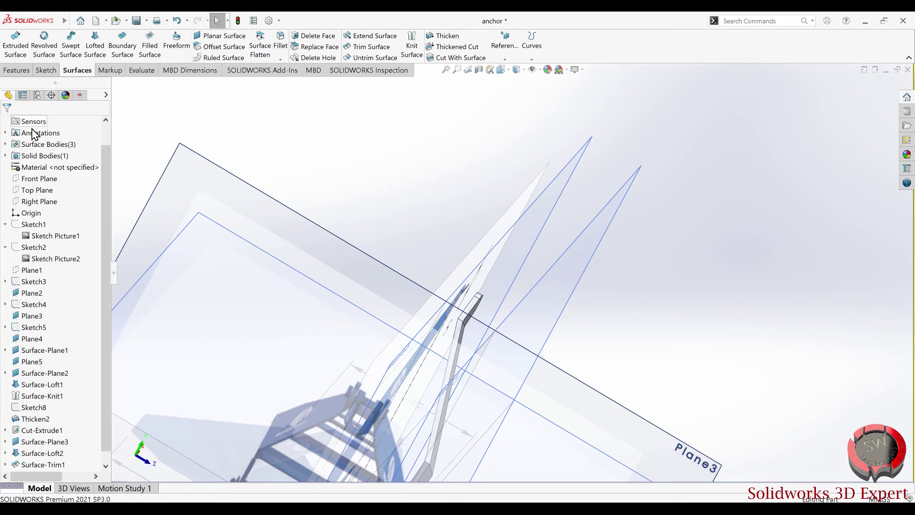
mouse_move(403, 277)
middle_down()
mouse_move(444, 265)
mouse_move(313, 189)
mouse_move(408, 307)
middle_up()
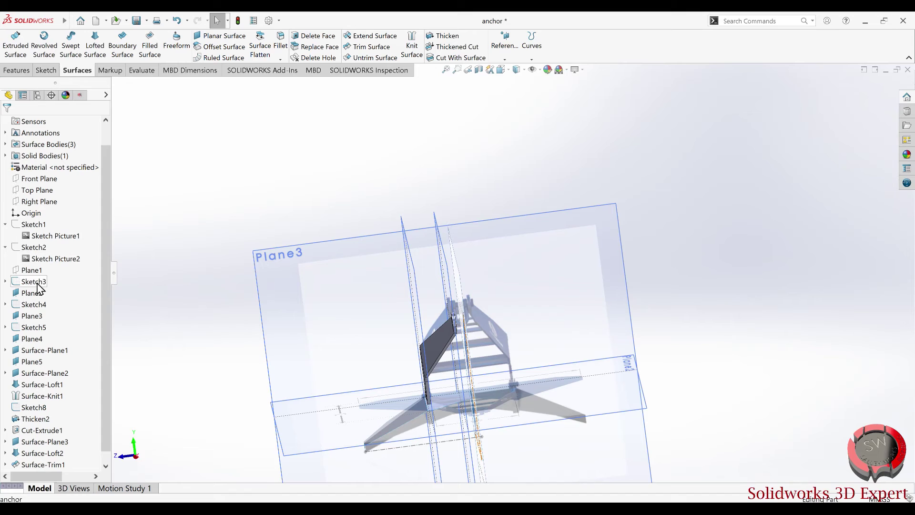
click(5, 281)
click(29, 292)
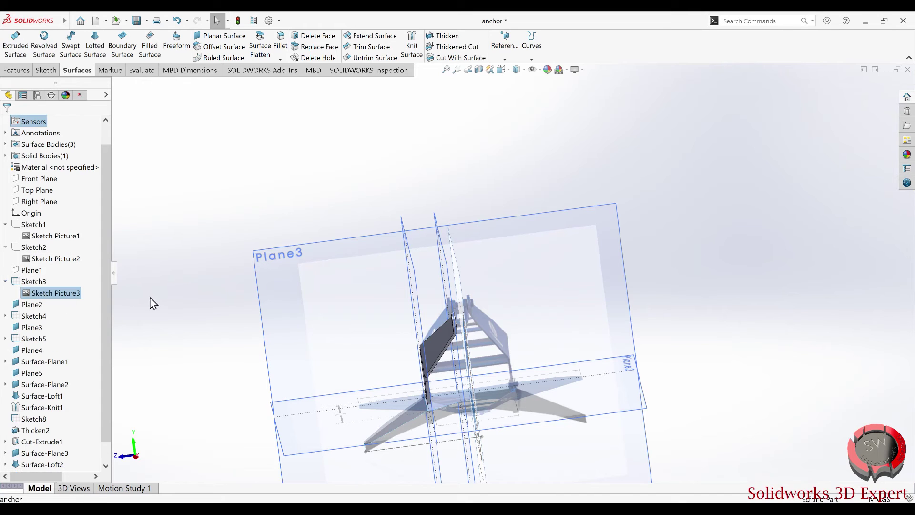
click(33, 282)
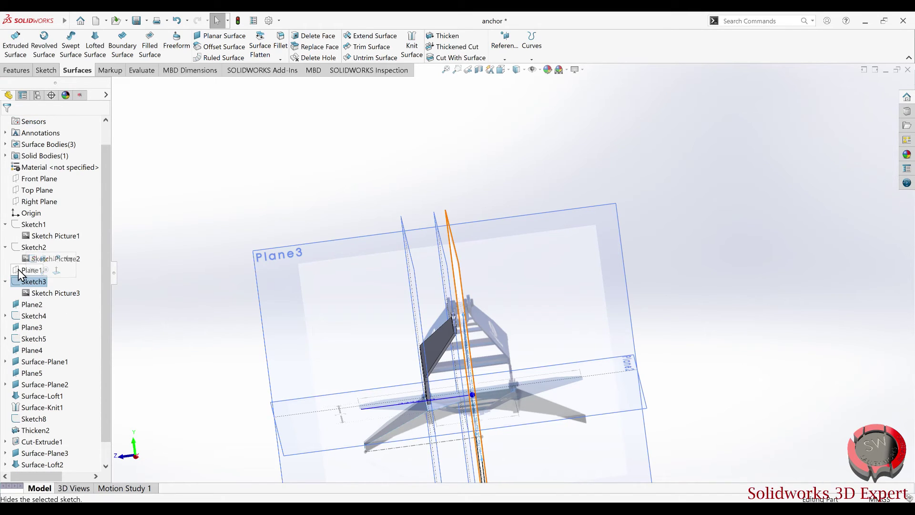
click(27, 271)
mouse_move(264, 296)
middle_down()
mouse_move(371, 384)
mouse_move(264, 140)
middle_up()
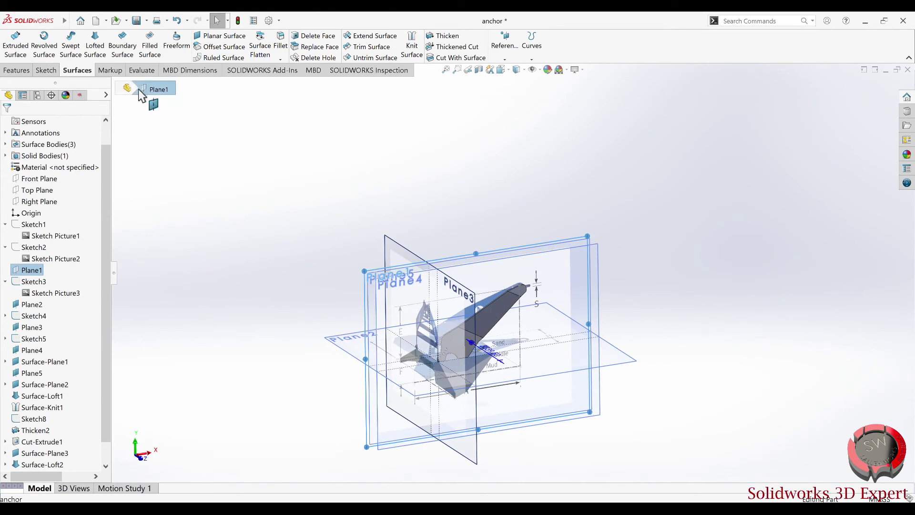
click(47, 71)
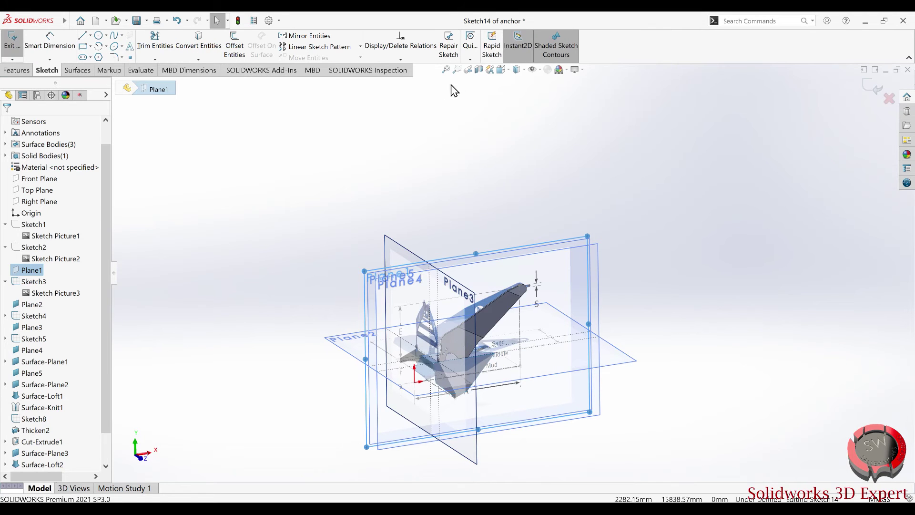
Start Sketch14 on Plane1 and view it straight on
click(501, 69)
key(ctrl+8)
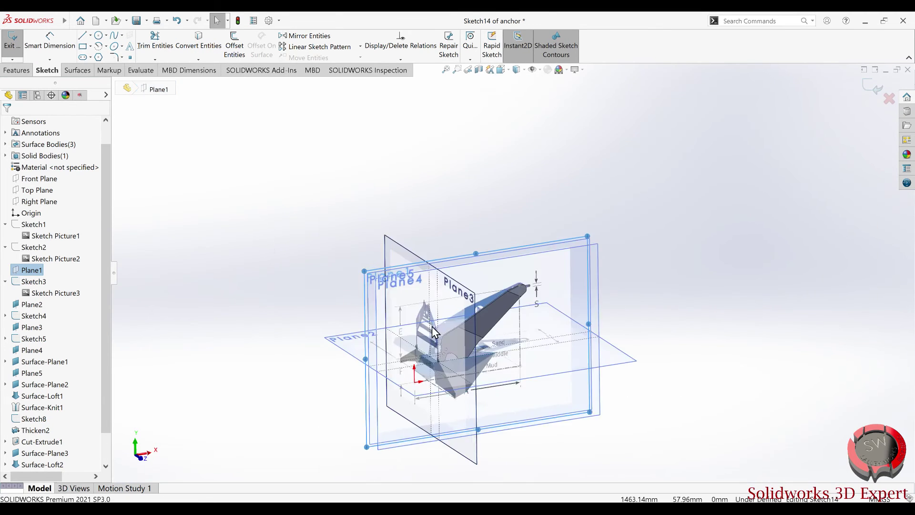
scroll(403, 295, down, 5)
scroll(403, 295, down, 2)
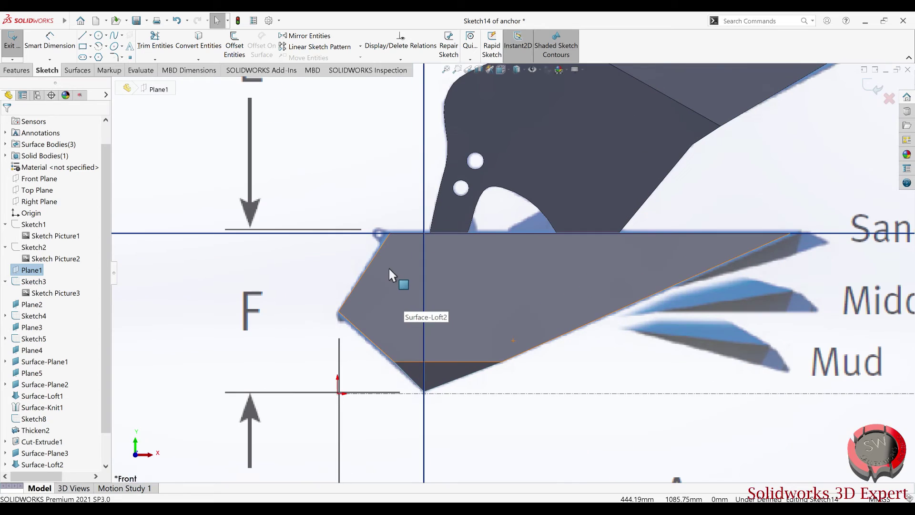
Draw a line from the fluke's upper corner to its left tip and exit Sketch14
click(82, 37)
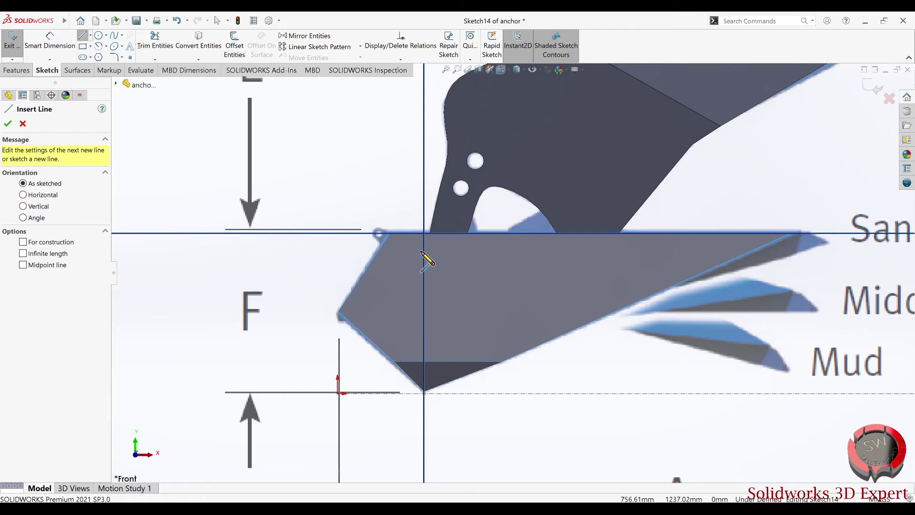
scroll(405, 245, down, 2)
click(382, 227)
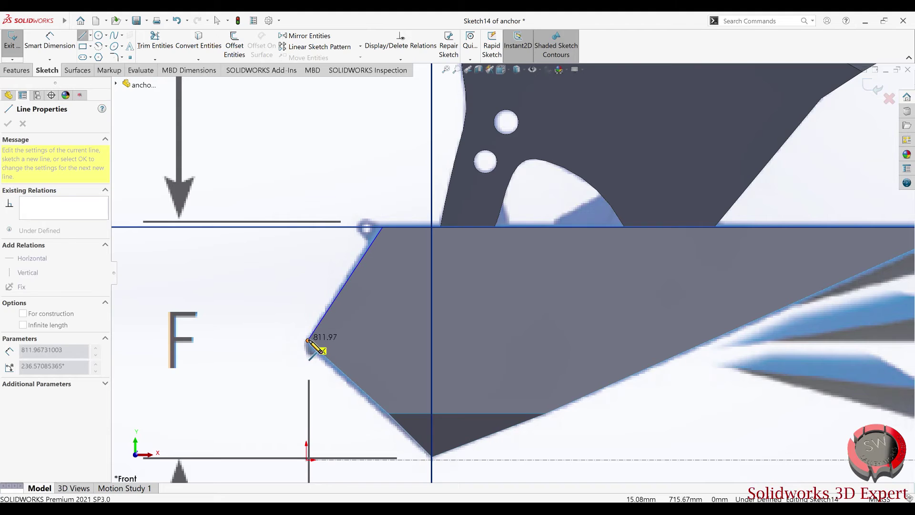
click(307, 341)
key(Escape)
scroll(491, 293, up, 3)
key(ctrl+7)
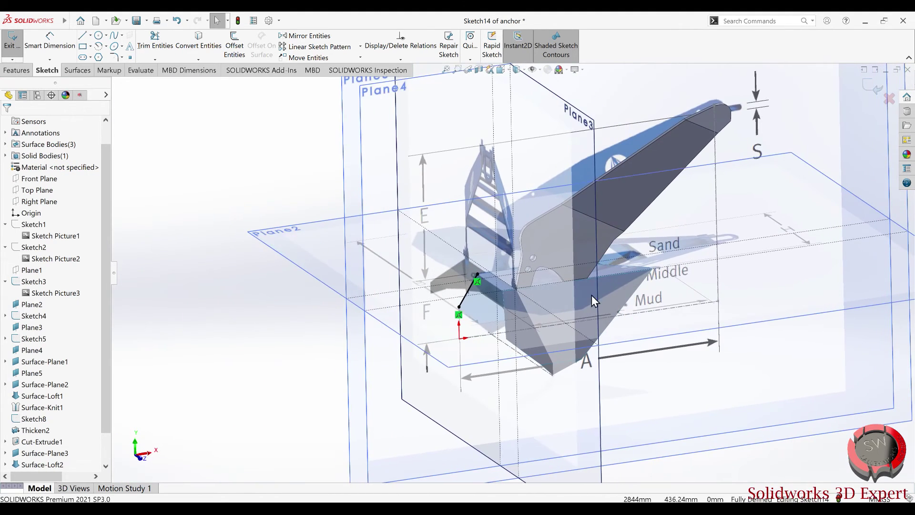
ctrl+middle_drag(543, 326, 514, 327)
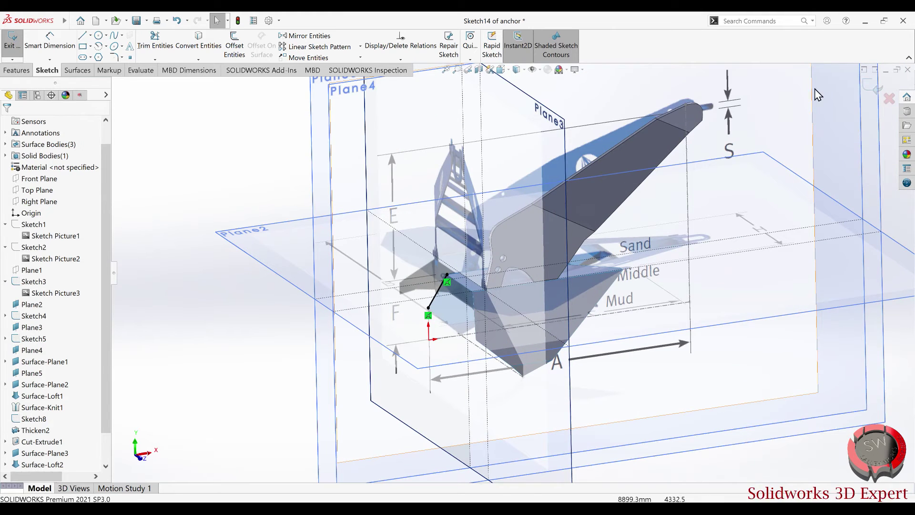
click(872, 86)
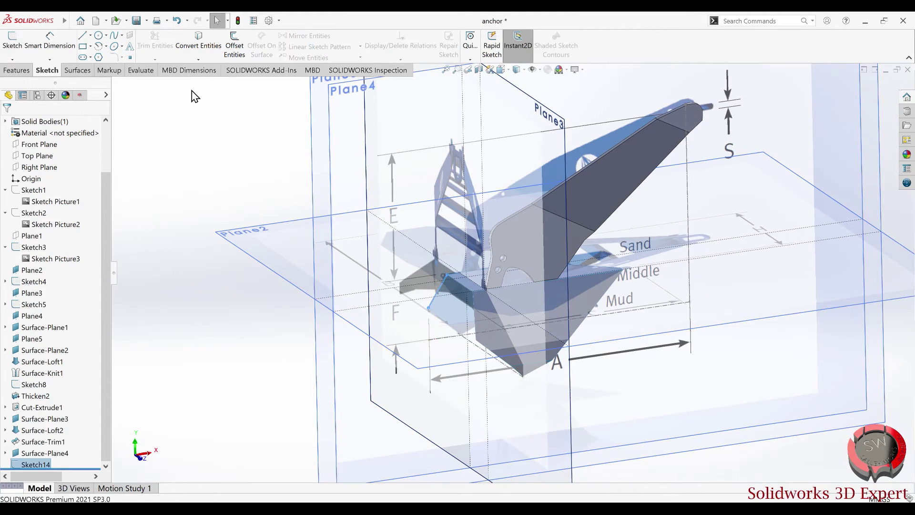
click(77, 70)
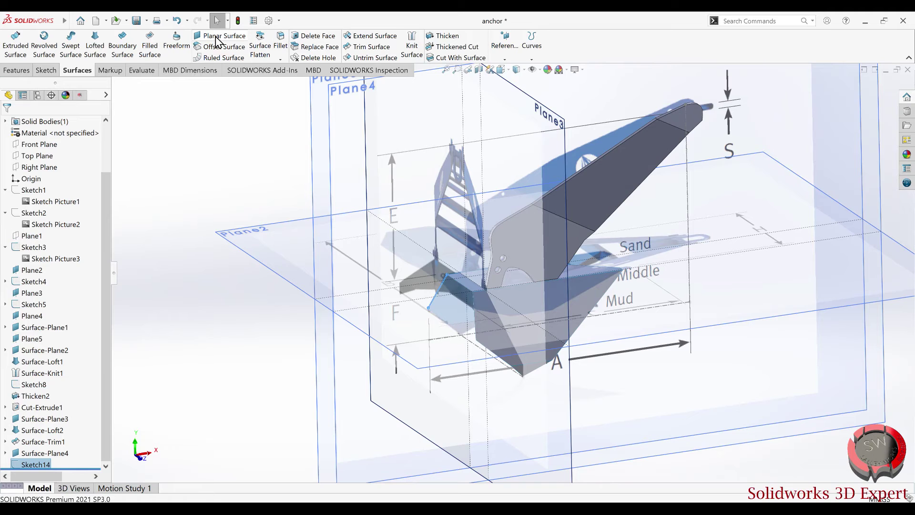
Loft a surface between the Sketch14 line and the adjoining fluke edge, creating Surface-Loft3
click(95, 49)
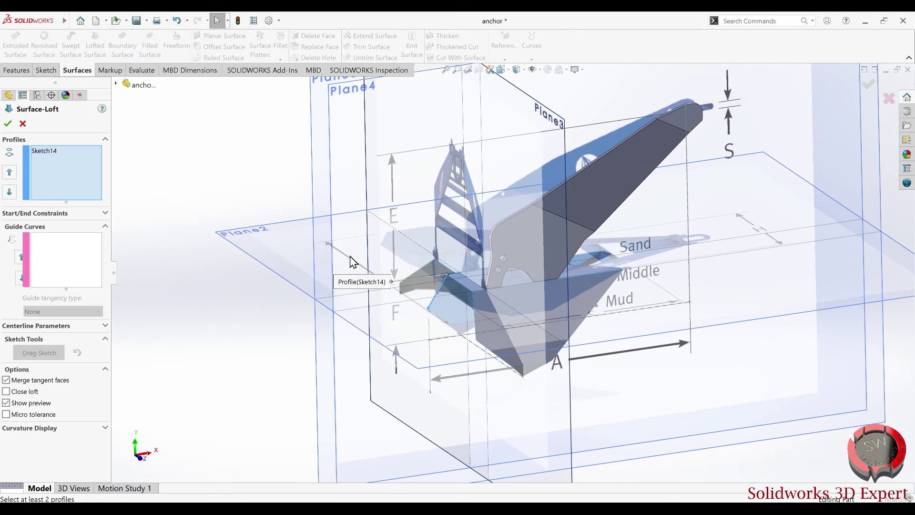
click(474, 307)
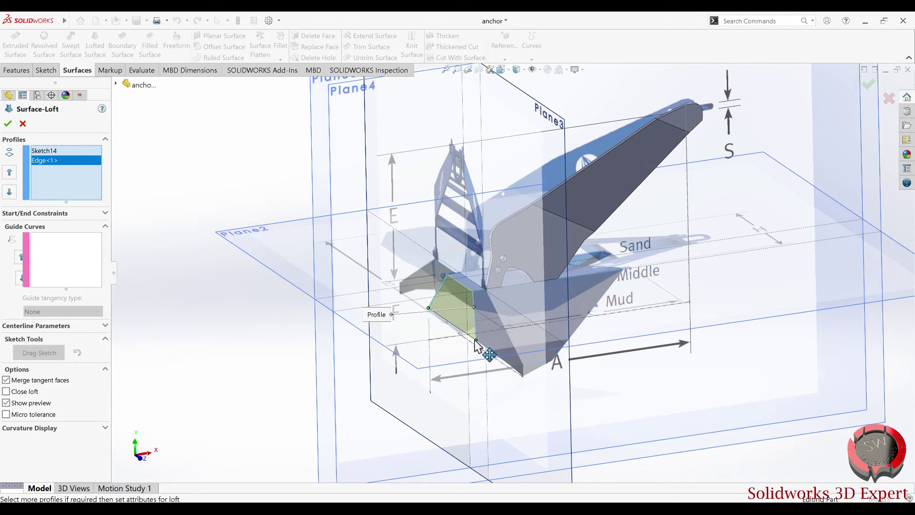
scroll(433, 339, down, 2)
click(8, 124)
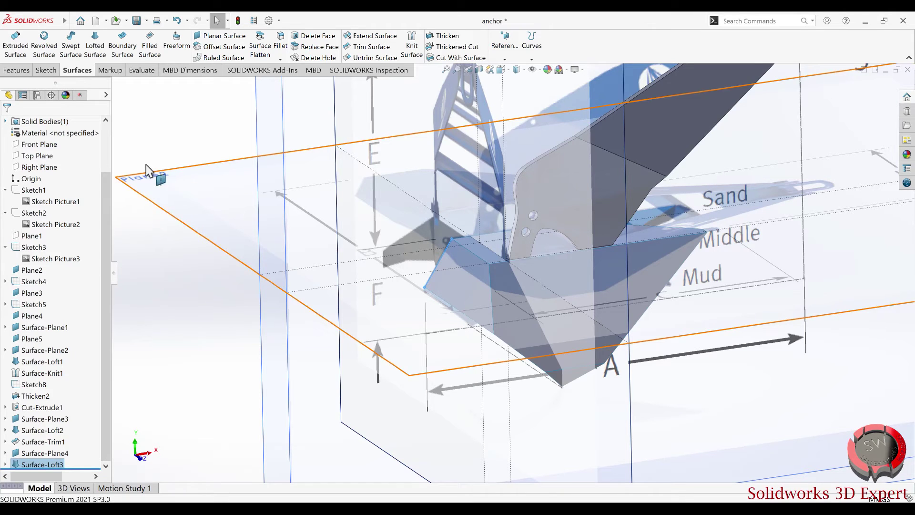
Orbit the anchor to inspect the new lofted corner from several angles, including below
mouse_move(163, 310)
middle_down()
mouse_move(590, 240)
mouse_move(460, 242)
middle_up()
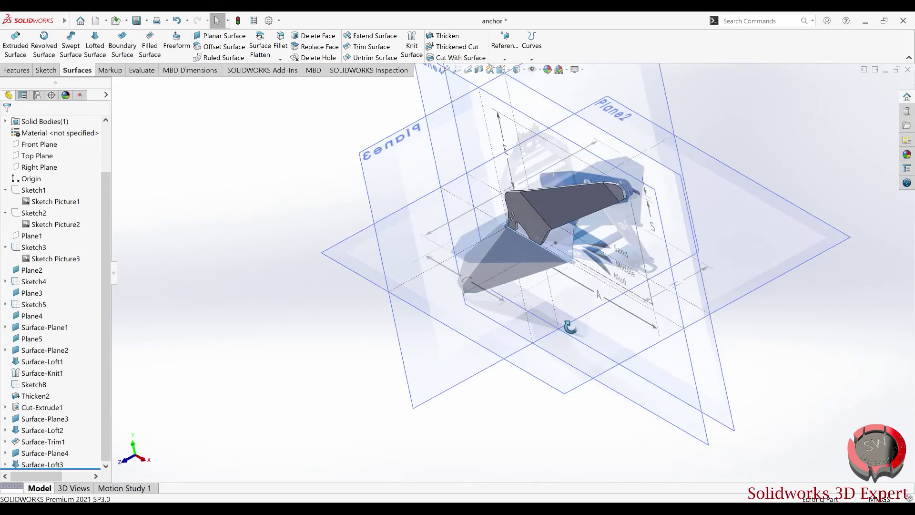
key(Escape)
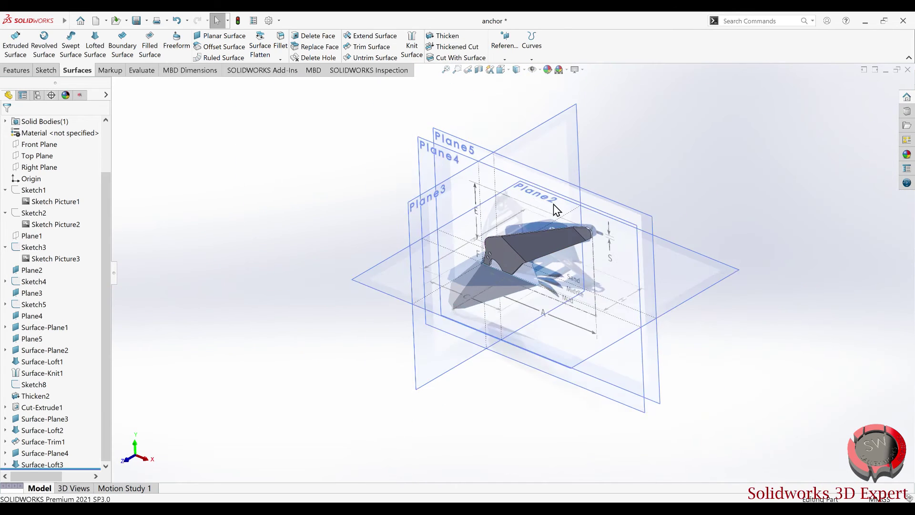
scroll(693, 309, down, 2)
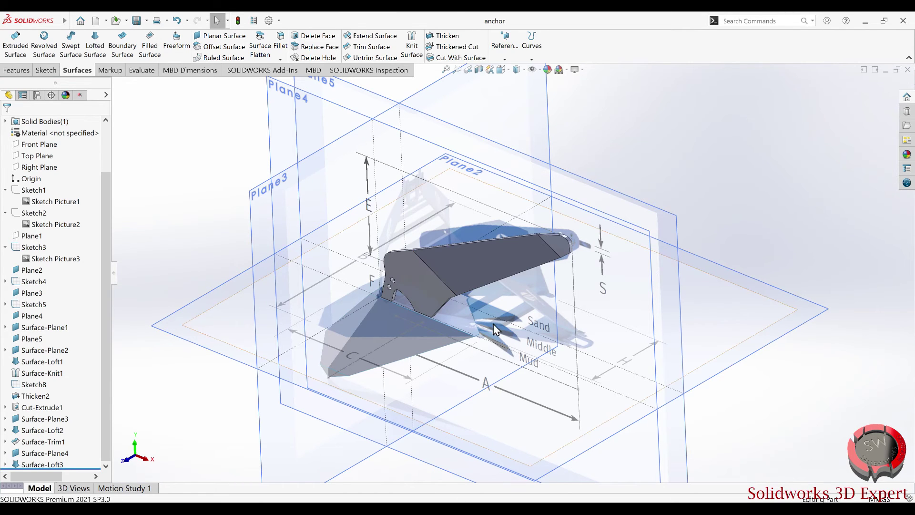
middle_drag(494, 310, 491, 303)
mouse_move(417, 291)
middle_down()
mouse_move(389, 374)
mouse_move(484, 143)
mouse_move(495, 327)
mouse_move(375, 374)
mouse_move(363, 405)
mouse_move(264, 353)
middle_up()
Hide Sketch3 and its dimension from the feature tree
click(268, 327)
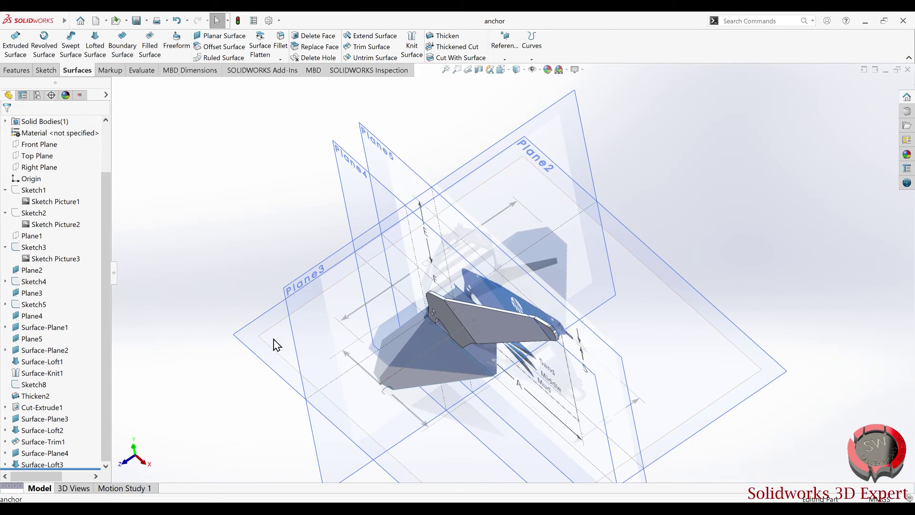
click(34, 214)
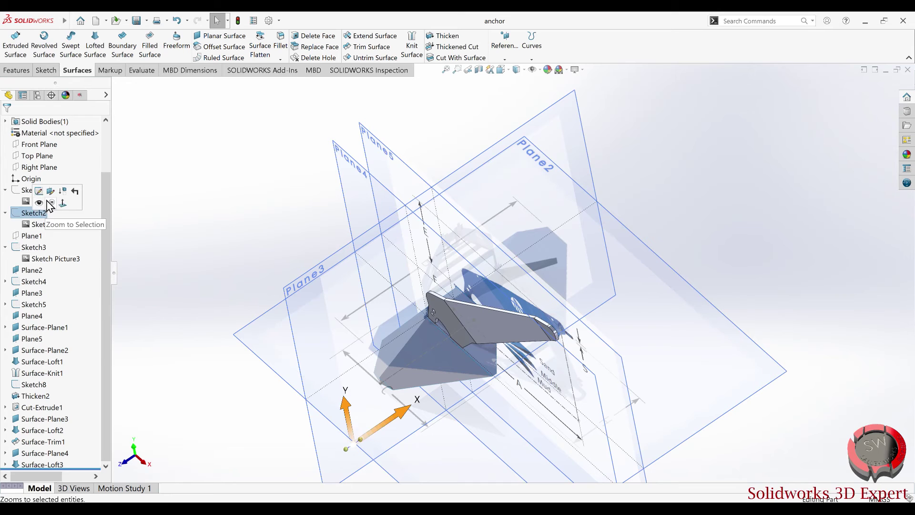
click(35, 190)
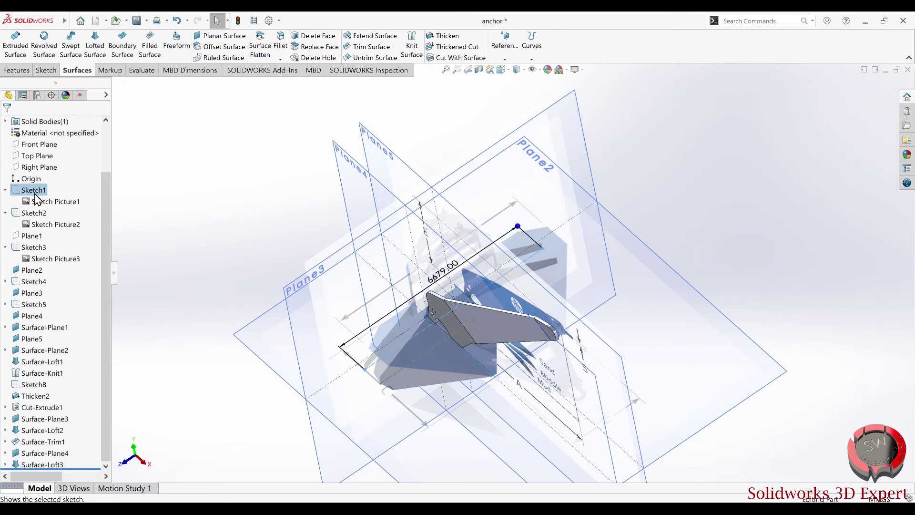
click(35, 247)
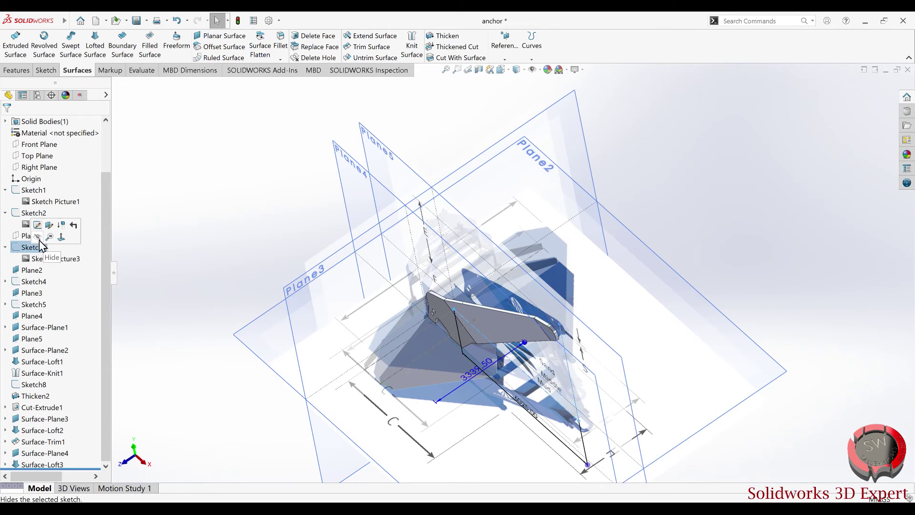
click(39, 240)
click(52, 258)
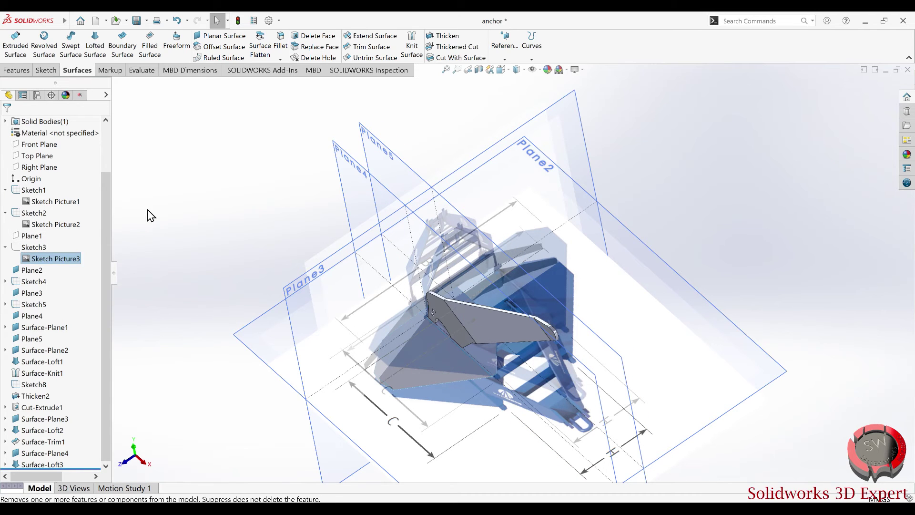
click(52, 201)
middle_drag(333, 267, 352, 198)
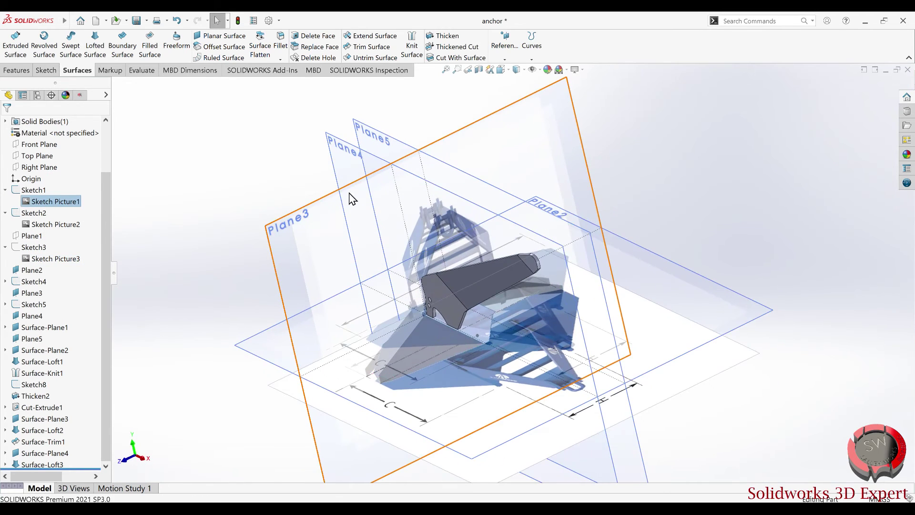
Hide construction planes Plane4, Plane5, Plane3 and Plane2
click(376, 161)
click(381, 138)
click(390, 154)
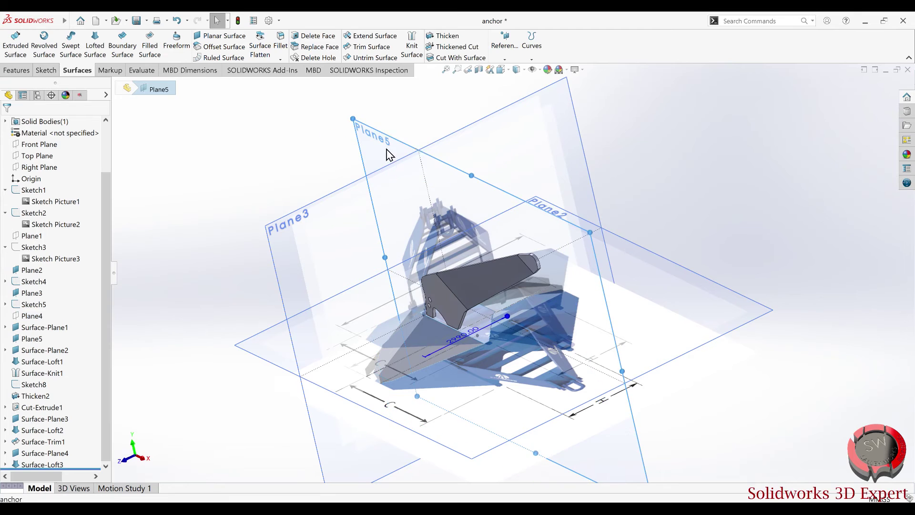
click(420, 134)
click(372, 173)
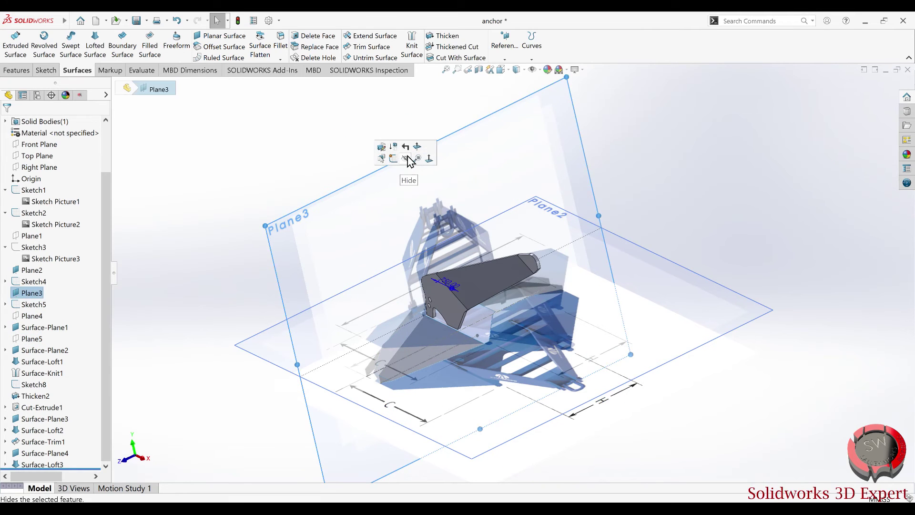
click(409, 159)
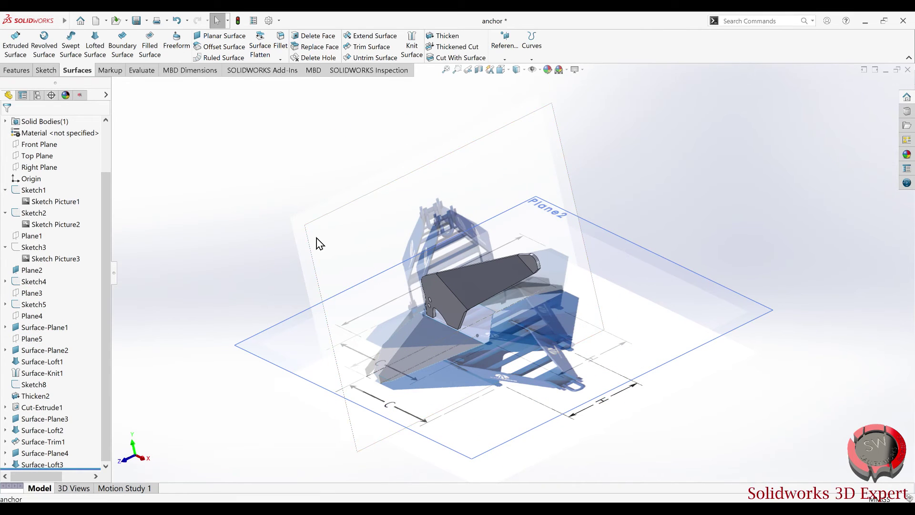
click(32, 270)
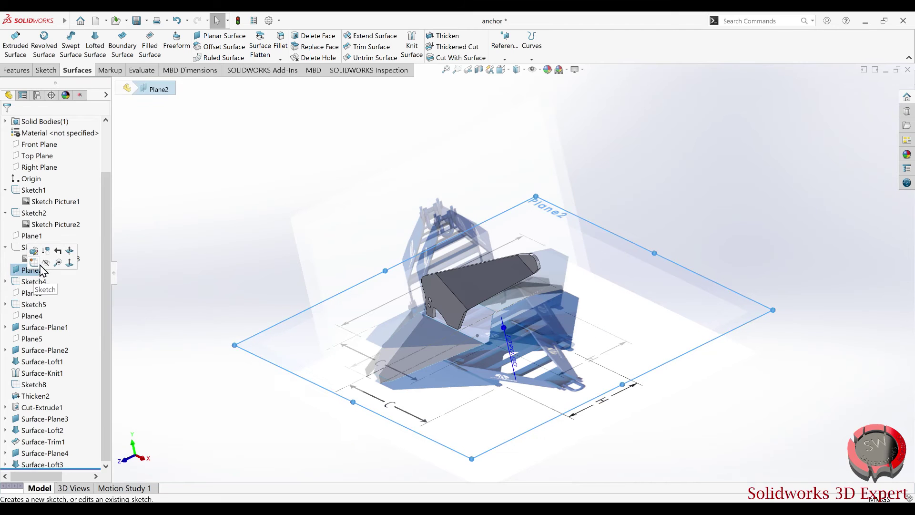
click(46, 262)
mouse_move(306, 239)
middle_down()
mouse_move(400, 171)
mouse_move(370, 172)
mouse_move(385, 207)
middle_up()
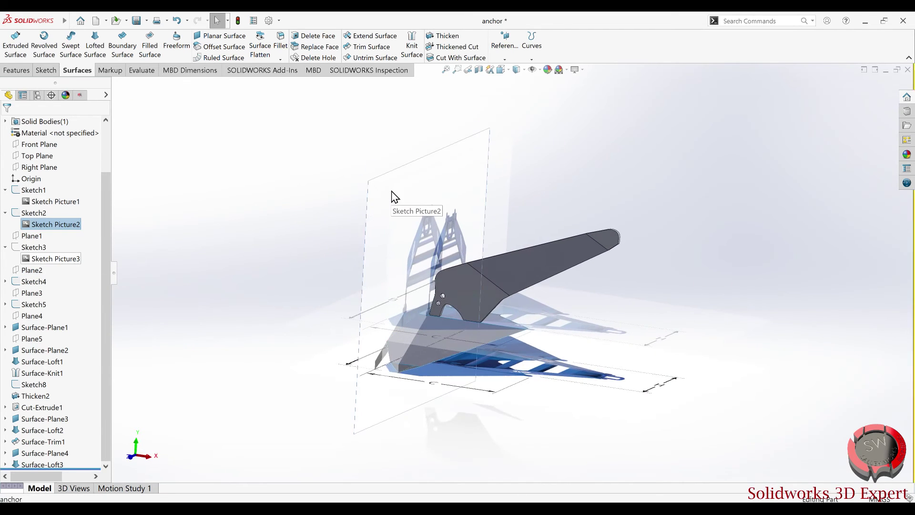
Make the reference picture more transparent
double_click(393, 195)
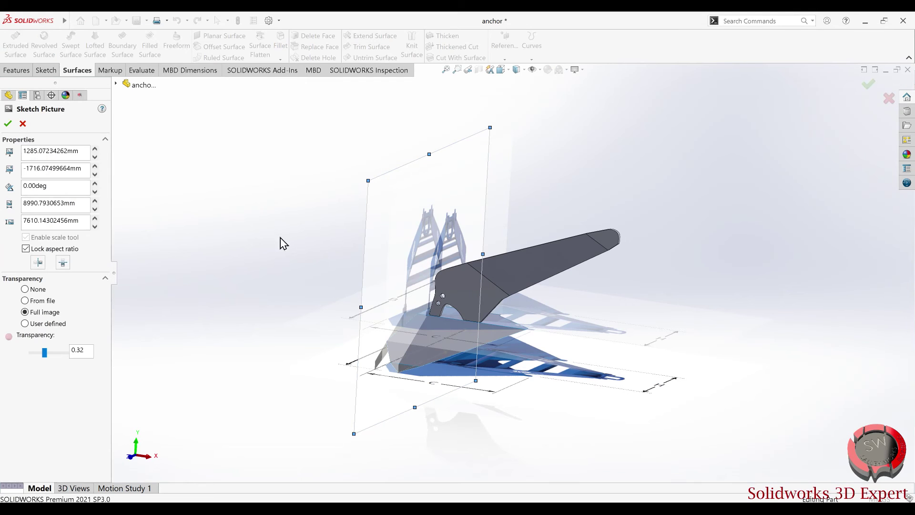
click(57, 352)
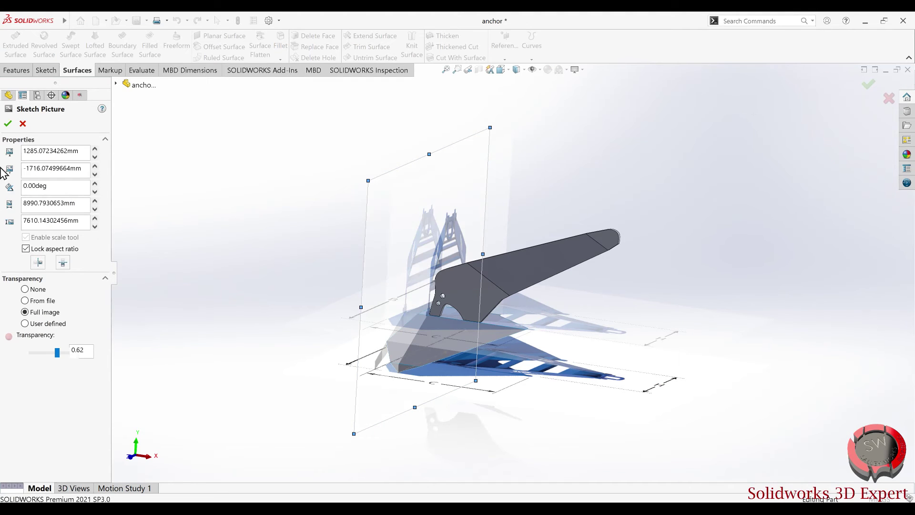
click(8, 125)
mouse_move(409, 316)
middle_down()
mouse_move(388, 445)
mouse_move(358, 409)
mouse_move(310, 423)
mouse_move(375, 315)
mouse_move(388, 253)
mouse_move(403, 330)
middle_up()
key(Escape)
Expand Surface-Plane1, check the Sketch3 and Sketch Picture3 menus, and collapse Sketch1 and Sketch2
click(34, 328)
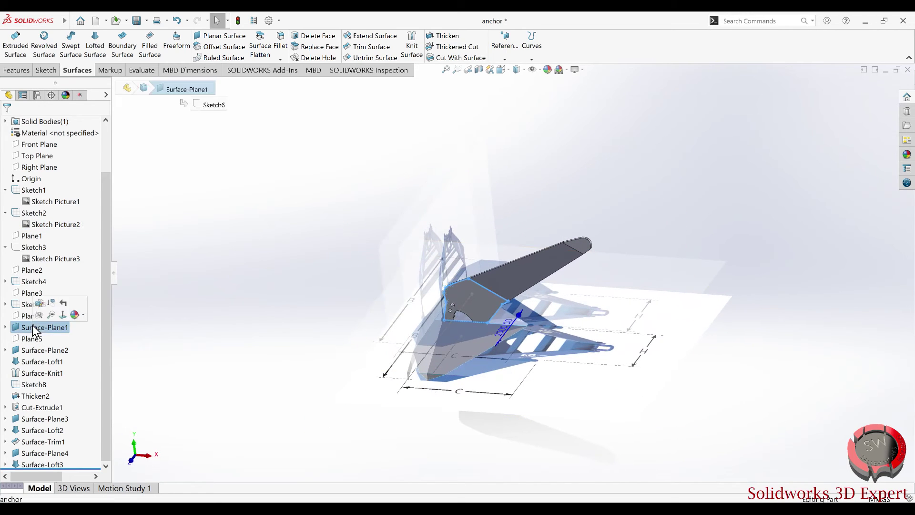
click(7, 327)
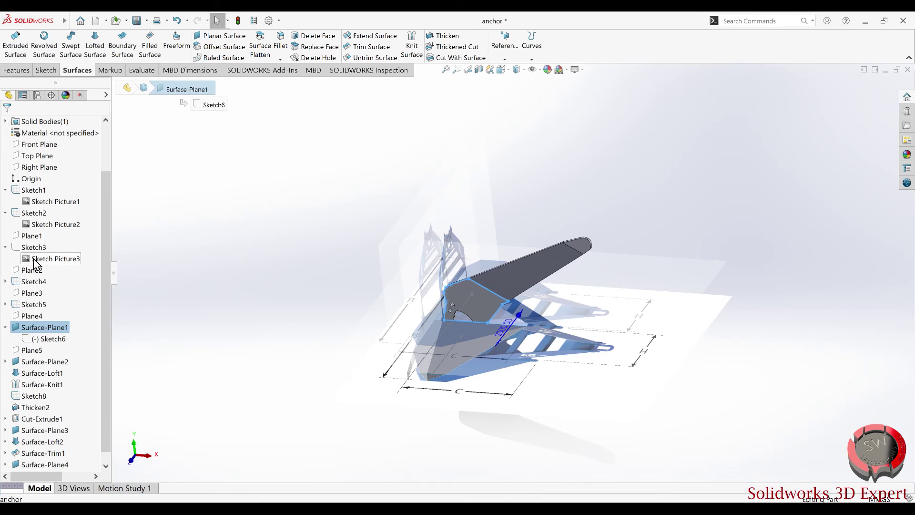
right_click(21, 248)
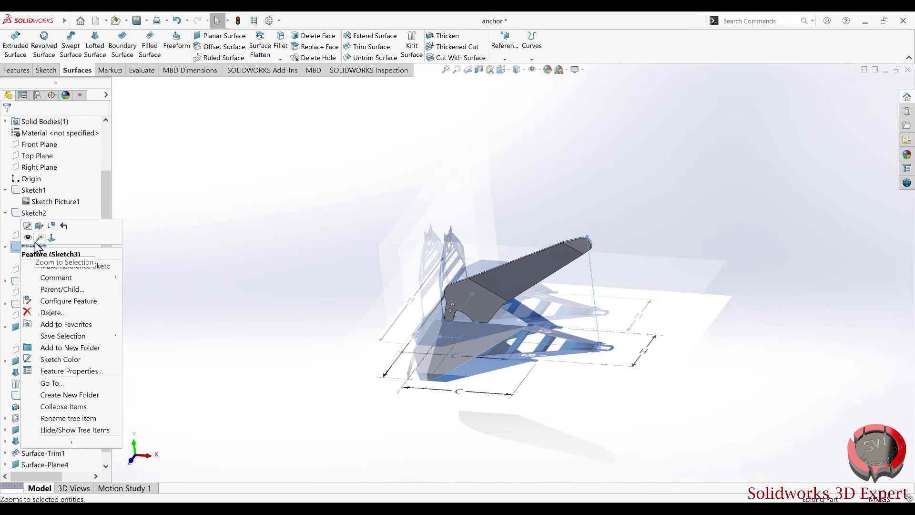
click(175, 238)
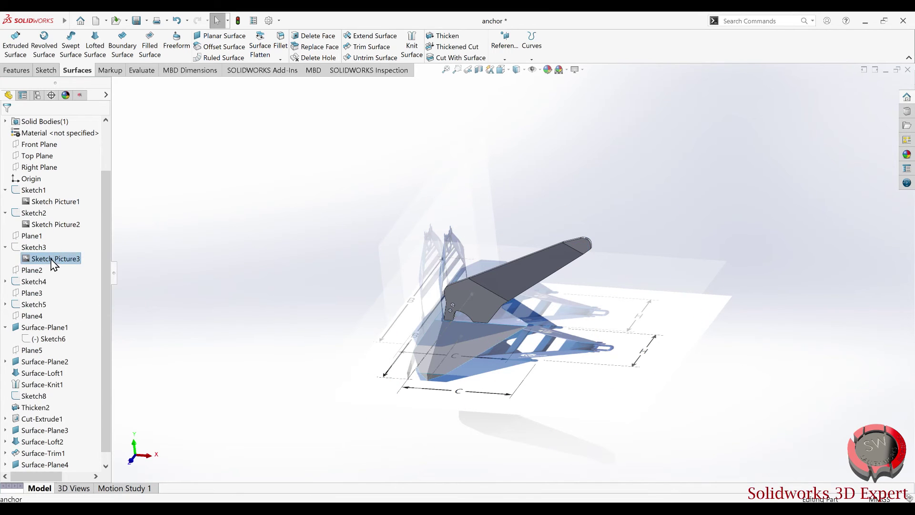
right_click(54, 263)
click(176, 177)
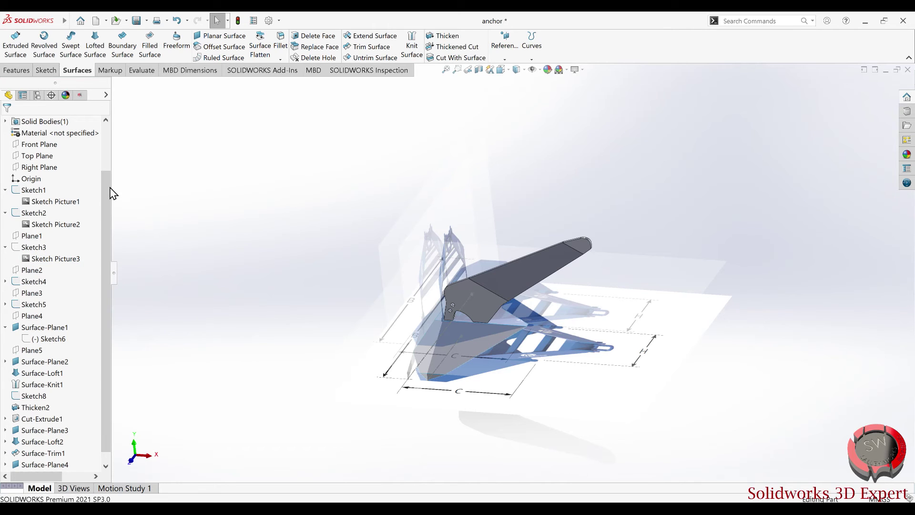
click(6, 190)
click(6, 201)
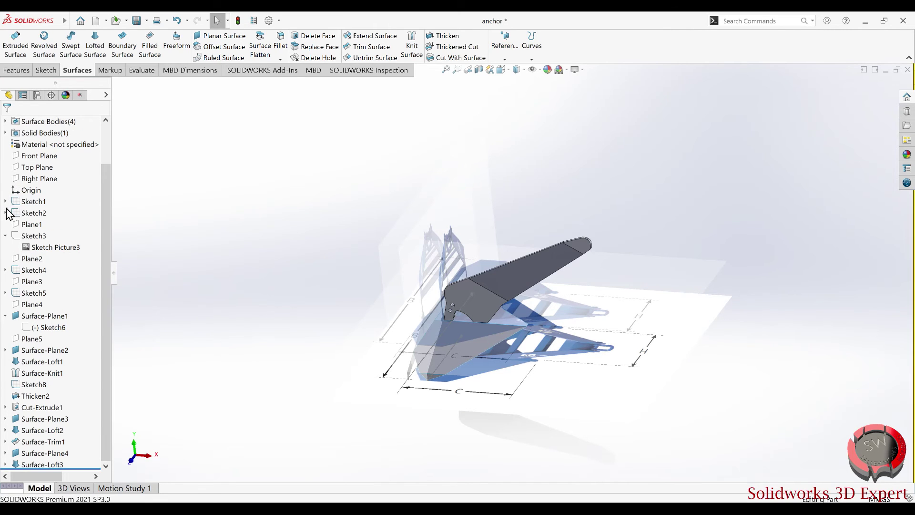
Hide the reference pictures in Sketch3, Sketch4 and Sketch5
click(5, 237)
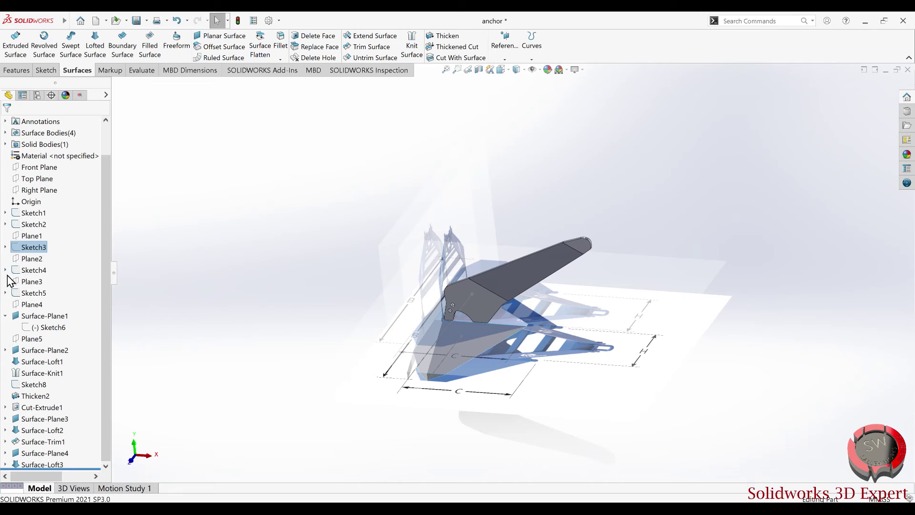
click(27, 271)
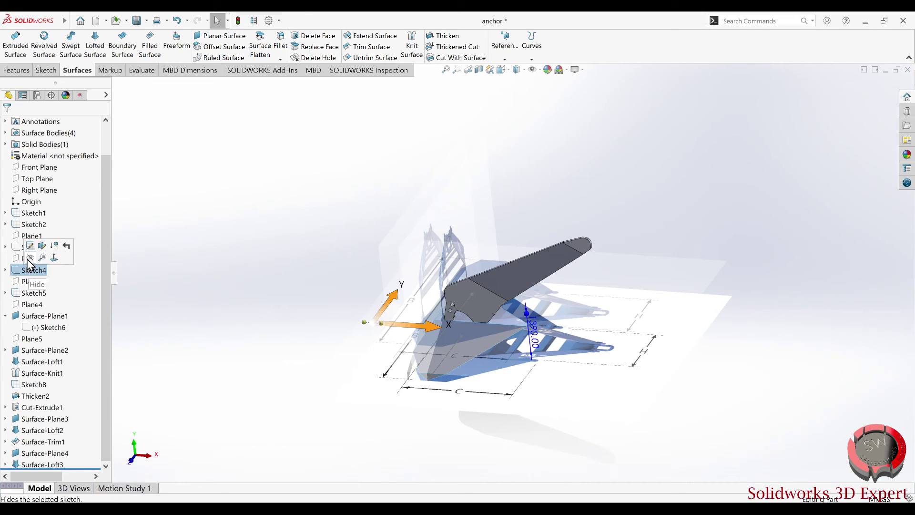
click(29, 293)
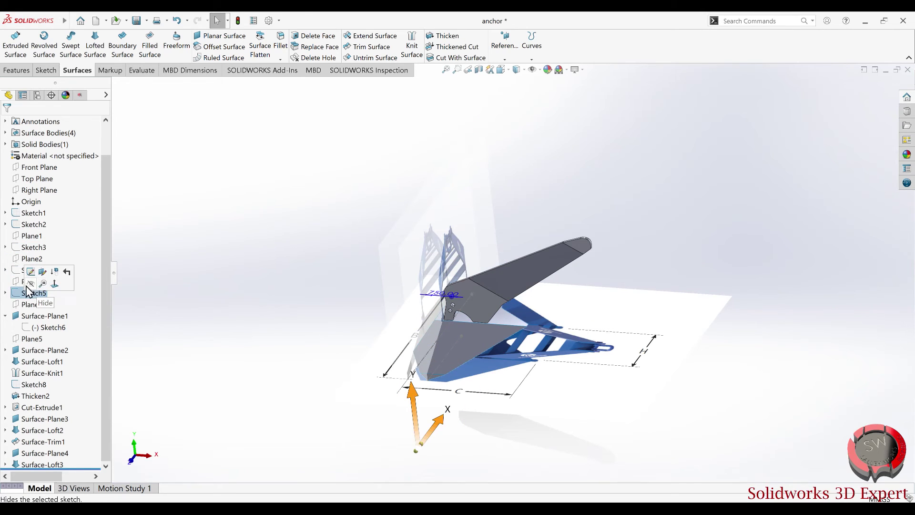
click(30, 284)
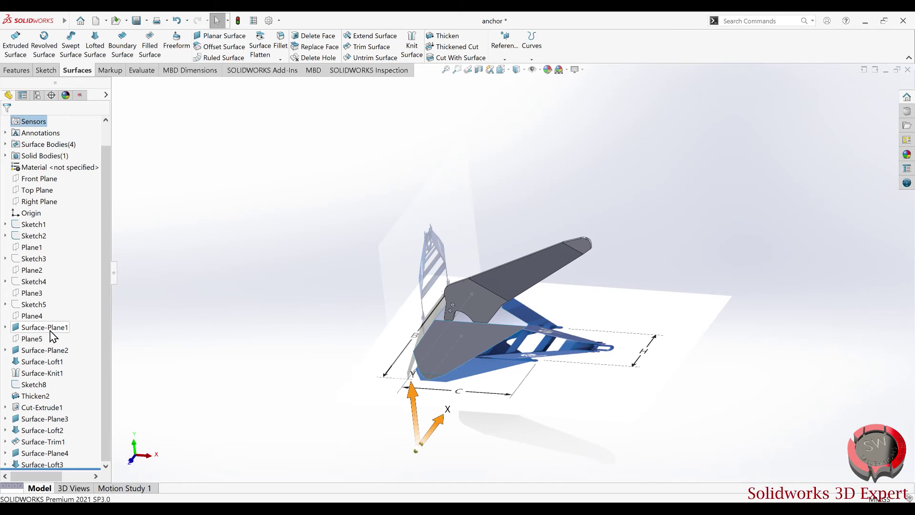
click(39, 328)
click(334, 349)
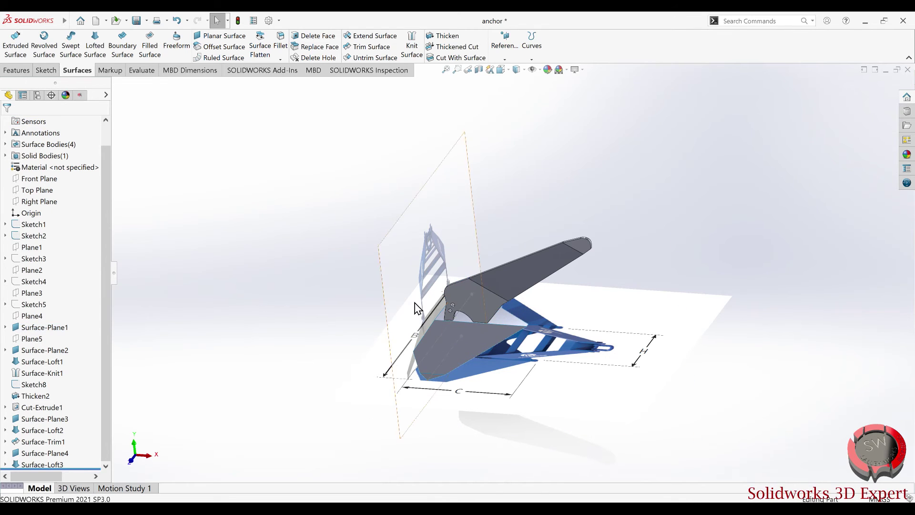
Hide the Sketch8 and blue Sketch1 reference pictures near the fluke
middle_drag(478, 346, 442, 299)
scroll(442, 299, up, 5)
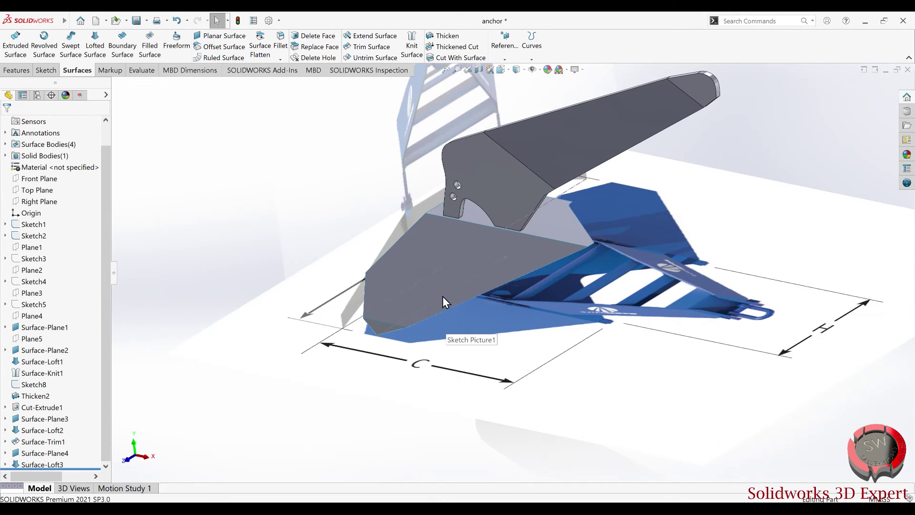
click(448, 291)
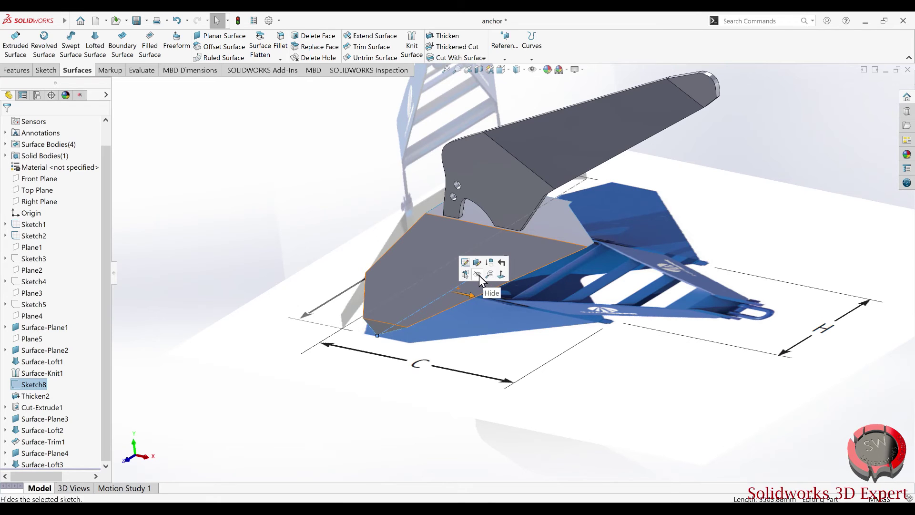
click(438, 269)
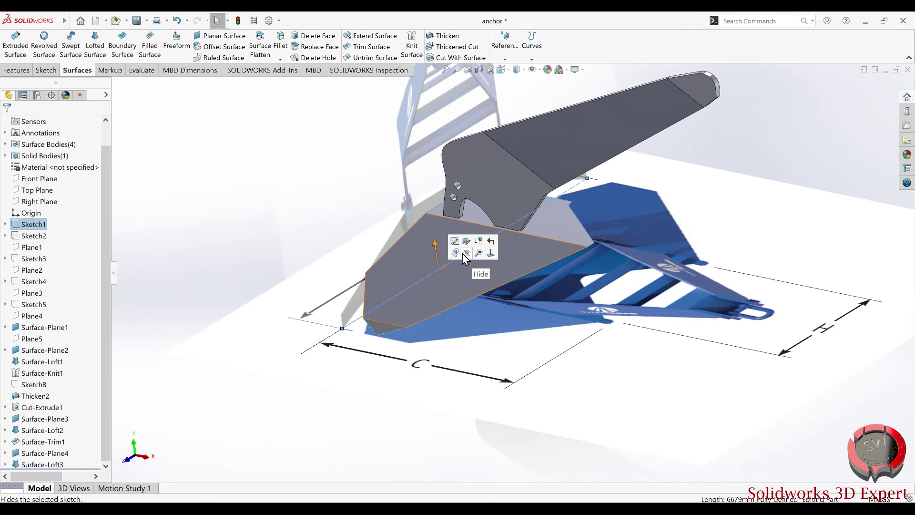
click(464, 254)
mouse_move(451, 320)
middle_down()
mouse_move(461, 382)
mouse_move(479, 371)
mouse_move(441, 306)
mouse_move(348, 296)
mouse_move(353, 270)
mouse_move(427, 286)
mouse_move(404, 199)
middle_up()
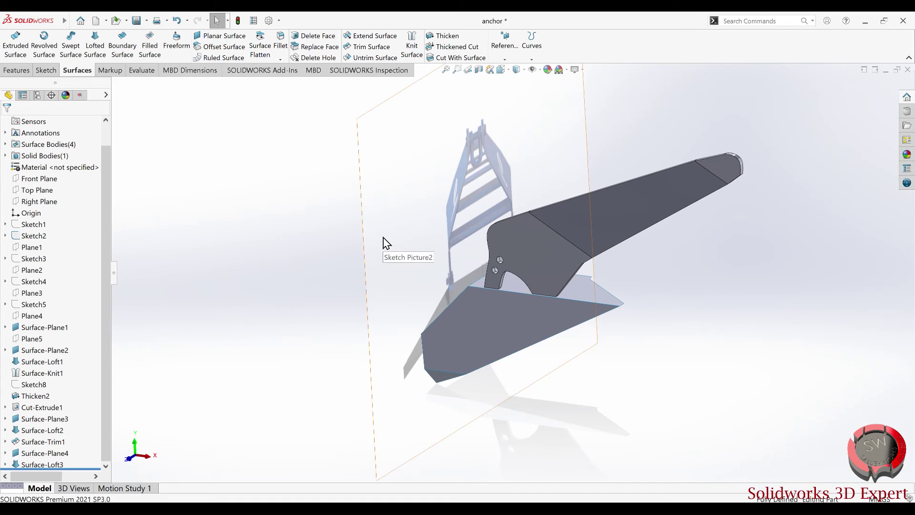
Undo the accidental change to restore the shank, then hide the Sketch2 reference picture
click(48, 350)
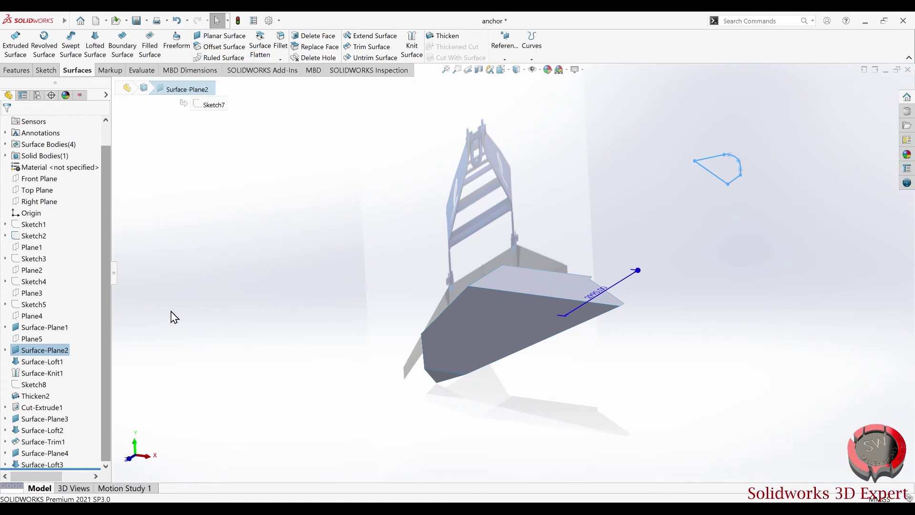
click(282, 322)
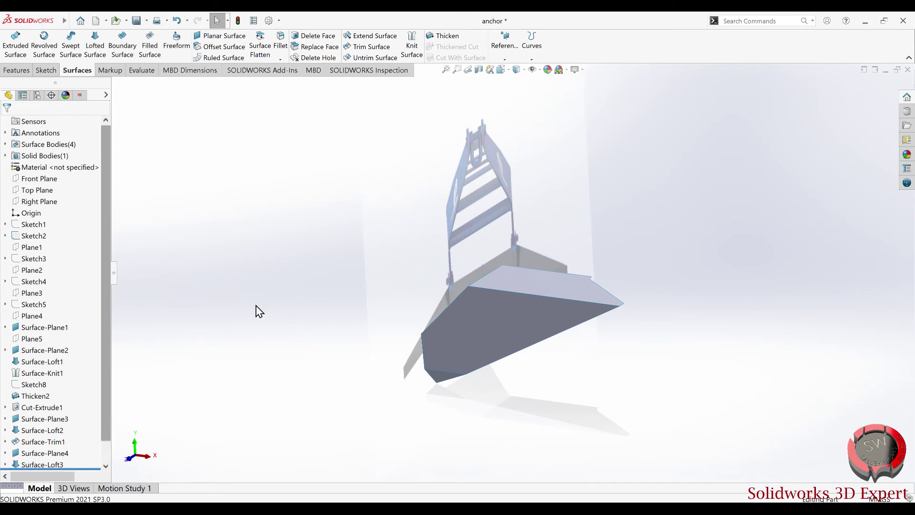
key(ctrl+z)
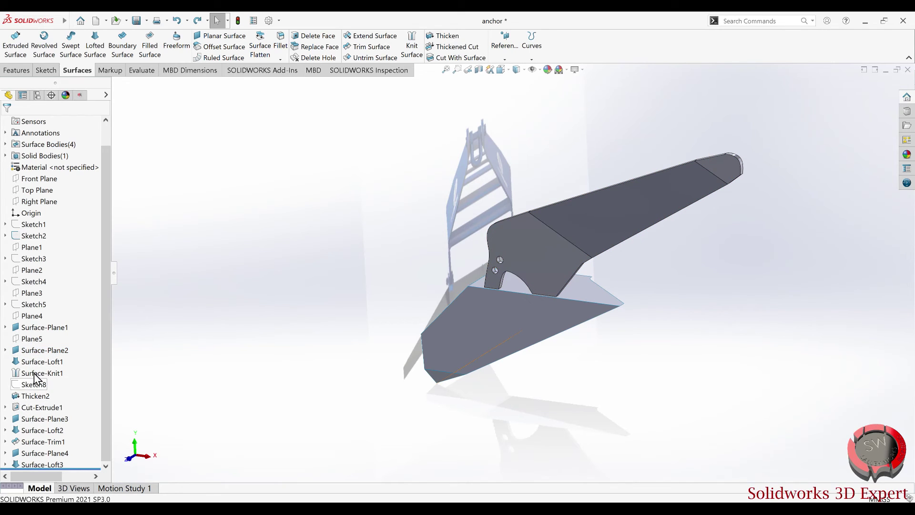
click(46, 235)
click(36, 226)
Orbit the bare anchor and compare it against the reference anchor PDF
mouse_move(316, 321)
middle_down()
mouse_move(426, 263)
mouse_move(400, 296)
mouse_move(382, 439)
mouse_move(403, 305)
mouse_move(380, 247)
mouse_move(513, 265)
middle_up()
scroll(421, 310, down, 3)
mouse_move(421, 311)
middle_down()
mouse_move(296, 321)
mouse_move(607, 310)
mouse_move(644, 266)
mouse_move(551, 321)
mouse_move(551, 276)
mouse_move(629, 313)
mouse_move(653, 278)
mouse_move(565, 333)
mouse_move(516, 307)
mouse_move(587, 245)
middle_up()
scroll(553, 334, down, 2)
scroll(590, 281, down, 2)
scroll(644, 265, up, 2)
scroll(654, 277, down, 2)
scroll(566, 333, up, 2)
scroll(587, 245, down, 2)
scroll(464, 402, up, 1)
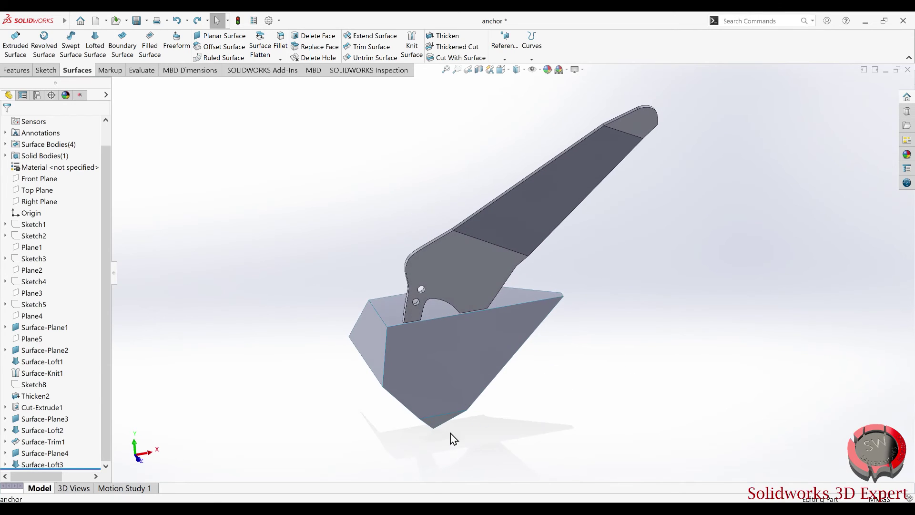
key(alt+Tab)
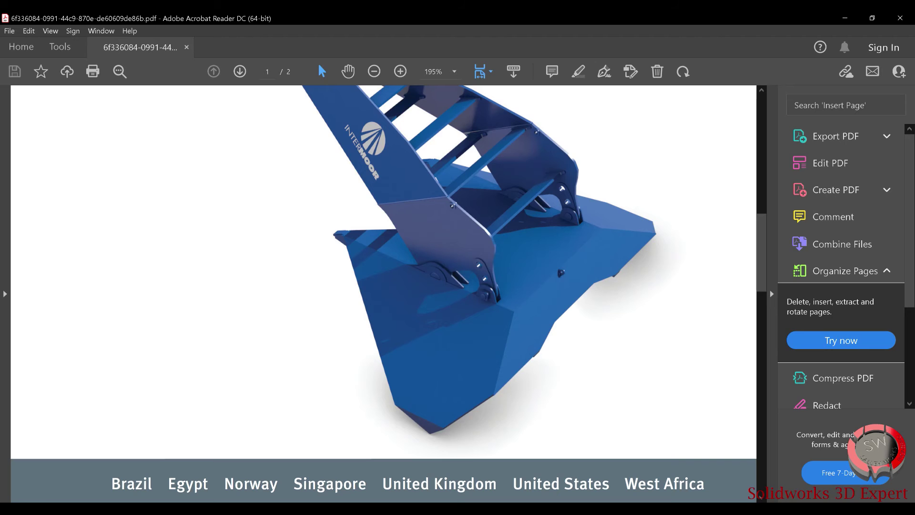
key(alt+Tab)
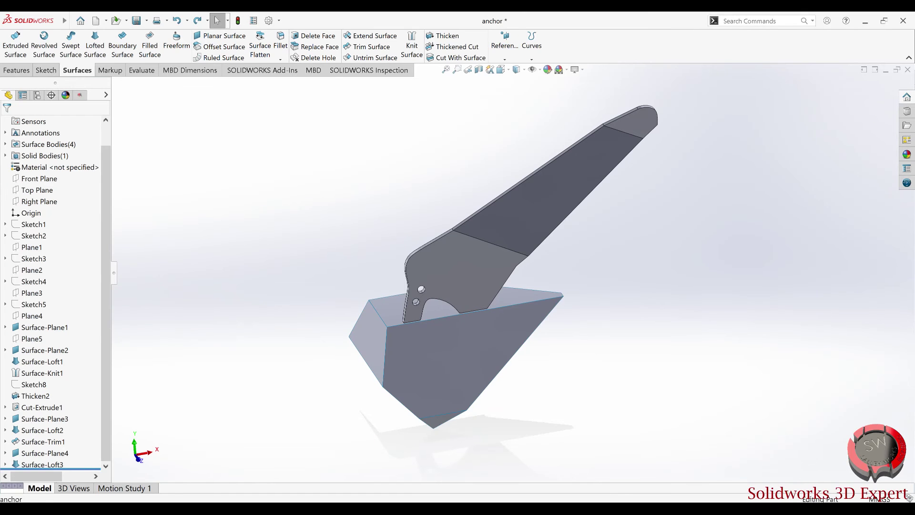
mouse_move(416, 378)
middle_down()
mouse_move(467, 313)
mouse_move(457, 347)
middle_up()
scroll(433, 328, down, 3)
scroll(475, 292, down, 3)
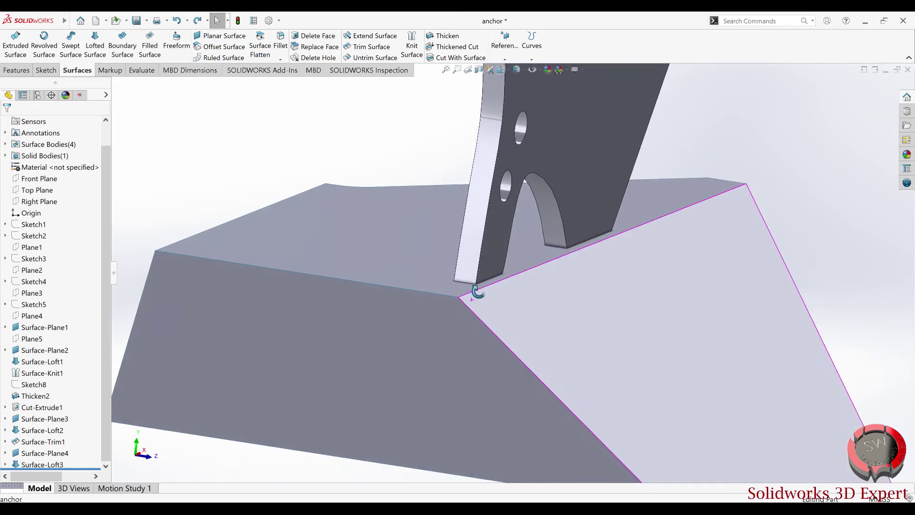
scroll(481, 286, down, 3)
scroll(482, 286, down, 2)
scroll(479, 306, up, 2)
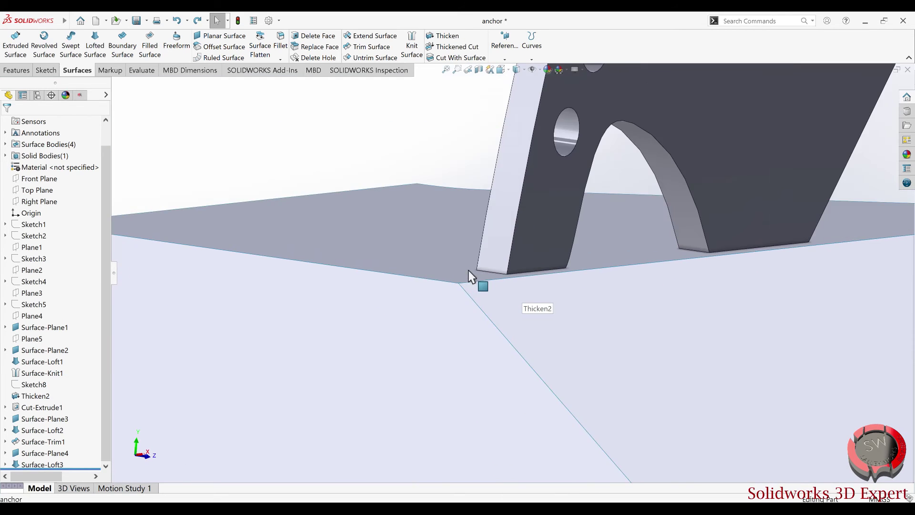
scroll(470, 276, up, 5)
middle_drag(589, 293, 594, 274)
scroll(564, 286, down, 2)
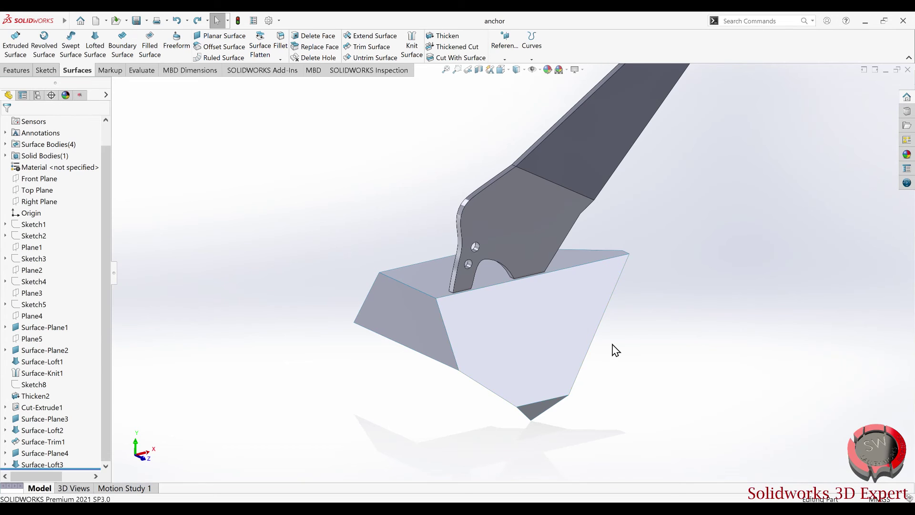
scroll(600, 346, down, 2)
mouse_move(516, 403)
middle_down()
mouse_move(527, 358)
mouse_move(515, 373)
mouse_move(533, 403)
middle_up()
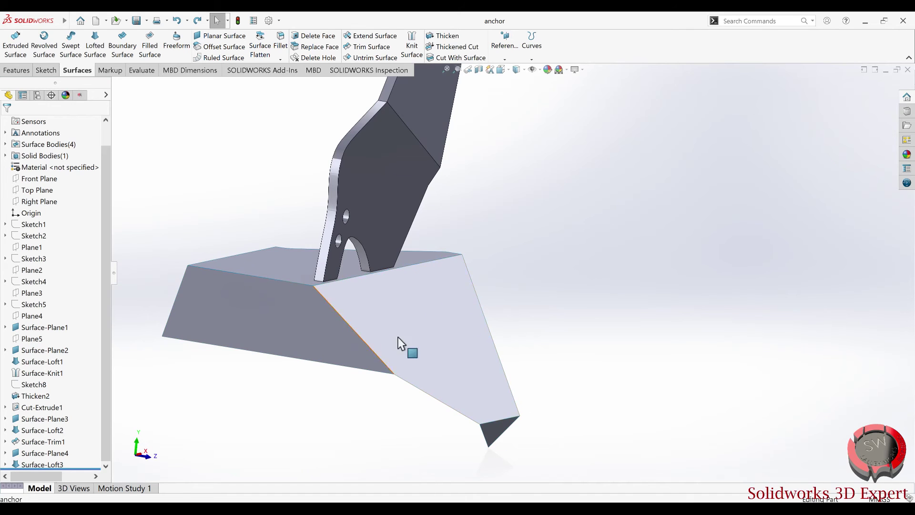
scroll(429, 368, up, 3)
scroll(493, 334, down, 2)
middle_drag(499, 305, 519, 278)
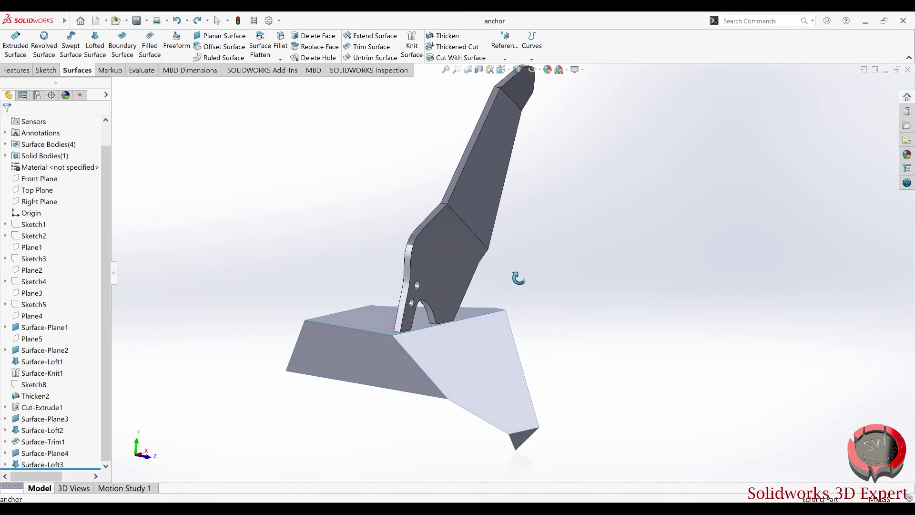
scroll(519, 277, up, 3)
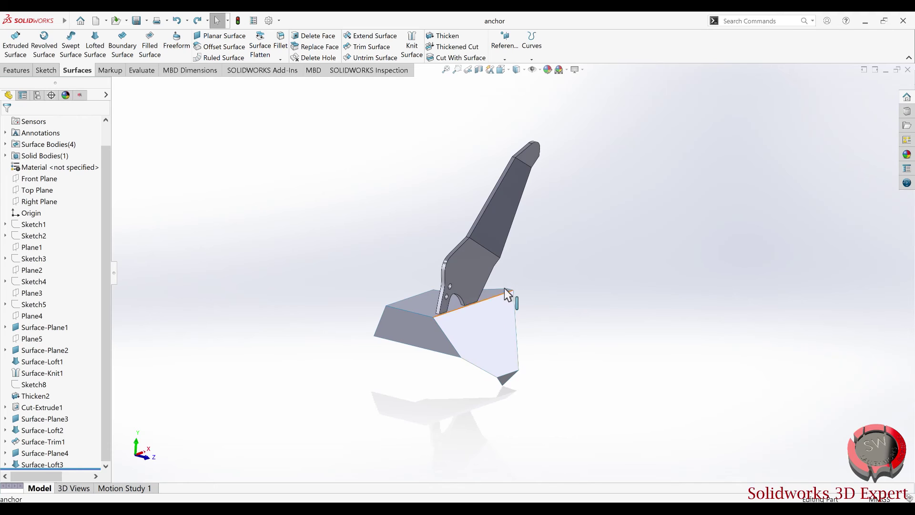
scroll(554, 257, down, 2)
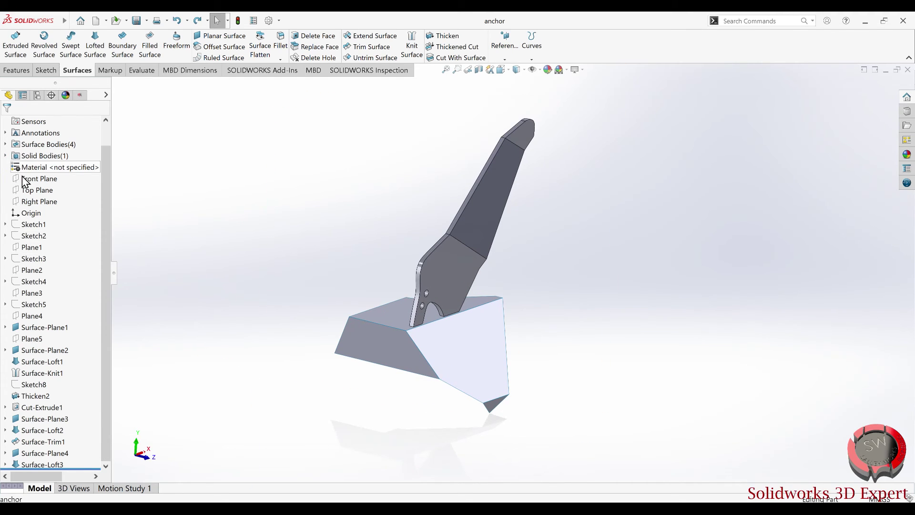
Add Surface-Loft3, Surface-Plane3, Surface-Trim1 and Surface-Plane4 to a Knit Surface selection
click(413, 48)
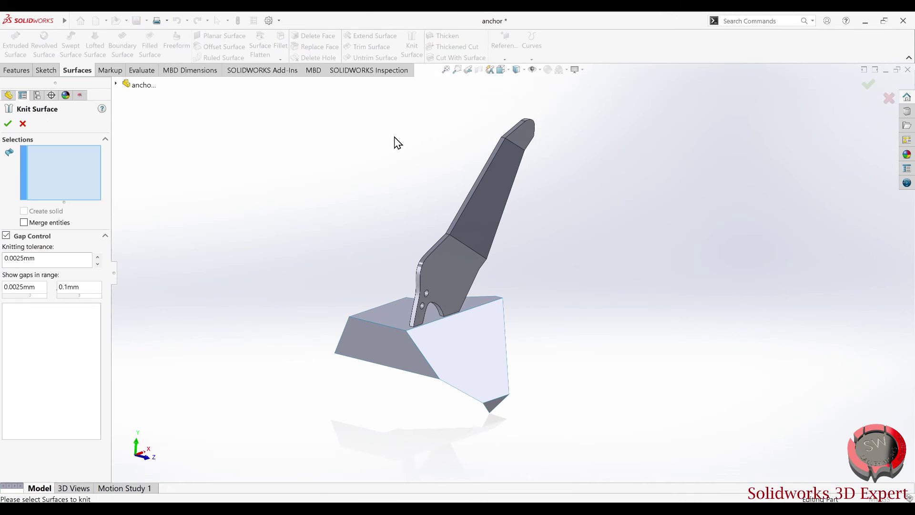
click(22, 124)
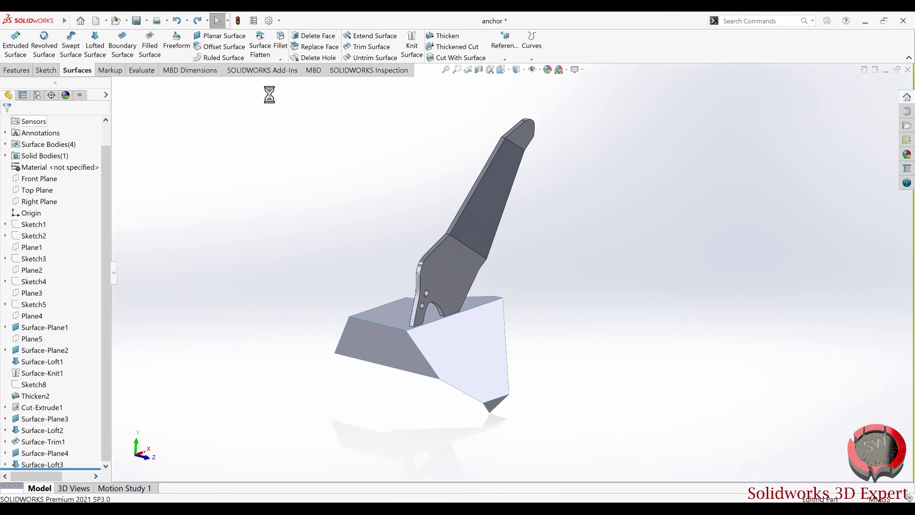
click(411, 48)
click(389, 336)
click(431, 329)
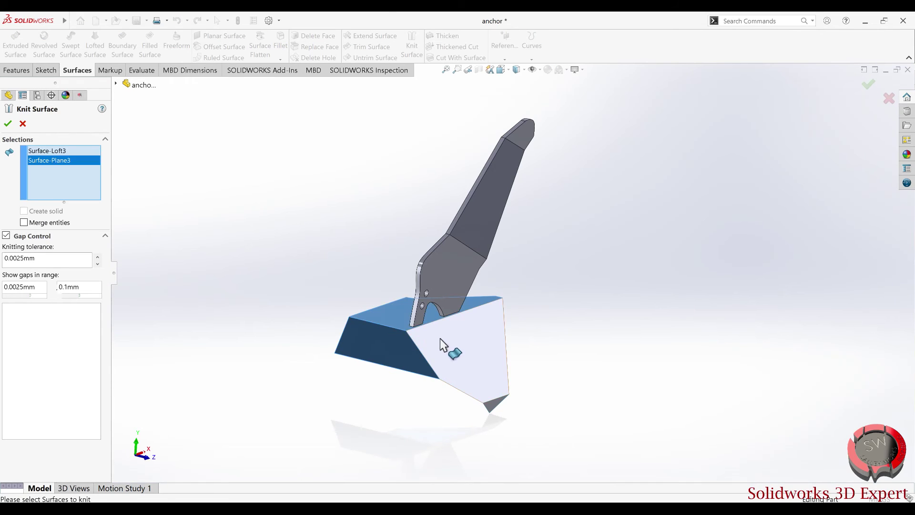
click(467, 371)
scroll(484, 391, down, 3)
click(490, 387)
Orbit around the knitted fluke to inspect it, briefly selecting its front face
mouse_move(425, 308)
middle_down()
mouse_move(341, 327)
mouse_move(392, 294)
mouse_move(123, 242)
middle_up()
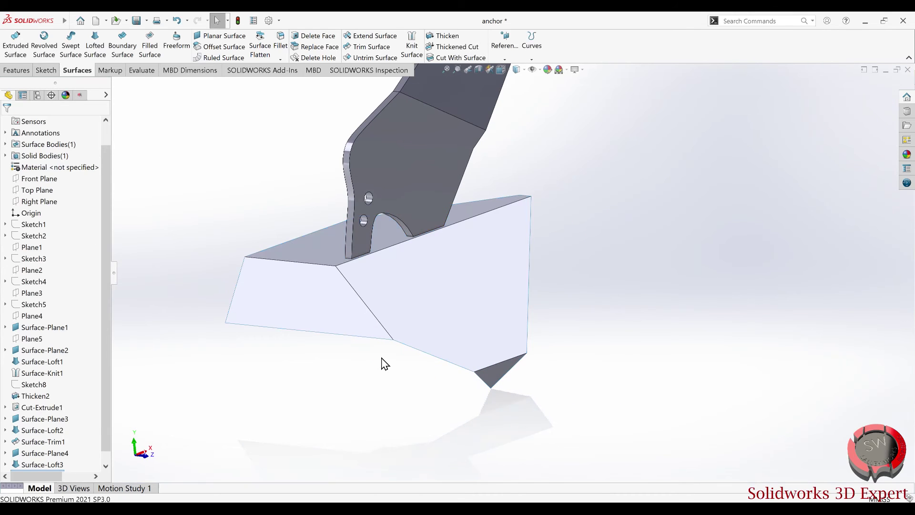
mouse_move(349, 308)
middle_down()
mouse_move(305, 308)
mouse_move(339, 299)
mouse_move(402, 391)
mouse_move(591, 364)
middle_up()
click(339, 299)
click(591, 364)
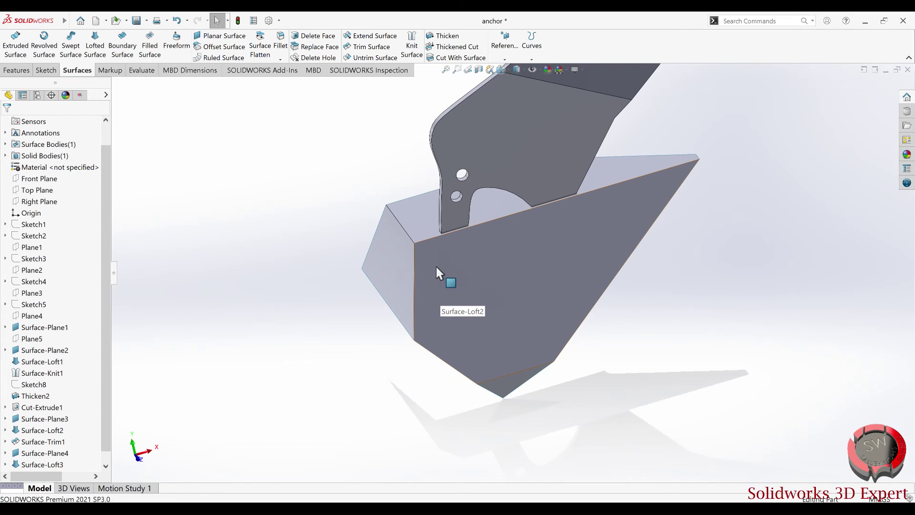
mouse_move(444, 261)
middle_down()
mouse_move(541, 154)
mouse_move(529, 139)
mouse_move(450, 161)
mouse_move(408, 199)
mouse_move(415, 180)
mouse_move(464, 171)
mouse_move(468, 145)
mouse_move(431, 194)
mouse_move(380, 205)
mouse_move(361, 219)
mouse_move(351, 253)
mouse_move(400, 222)
mouse_move(512, 212)
mouse_move(496, 220)
mouse_move(536, 206)
mouse_move(476, 249)
mouse_move(374, 188)
mouse_move(316, 184)
mouse_move(378, 367)
mouse_move(292, 265)
mouse_move(364, 367)
mouse_move(392, 352)
mouse_move(390, 381)
mouse_move(399, 367)
mouse_move(700, 227)
mouse_move(644, 228)
mouse_move(576, 259)
mouse_move(602, 290)
mouse_move(587, 302)
middle_up()
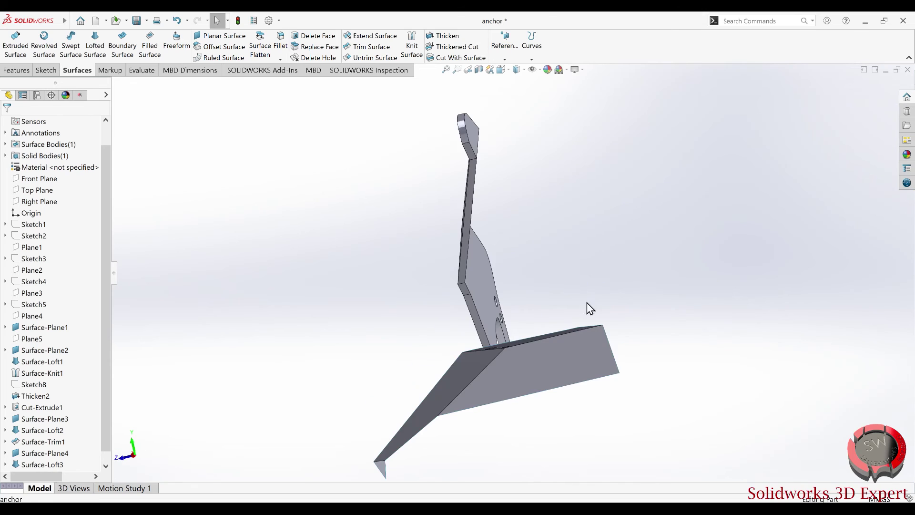
mouse_move(508, 281)
middle_down()
mouse_move(481, 321)
mouse_move(448, 304)
middle_up()
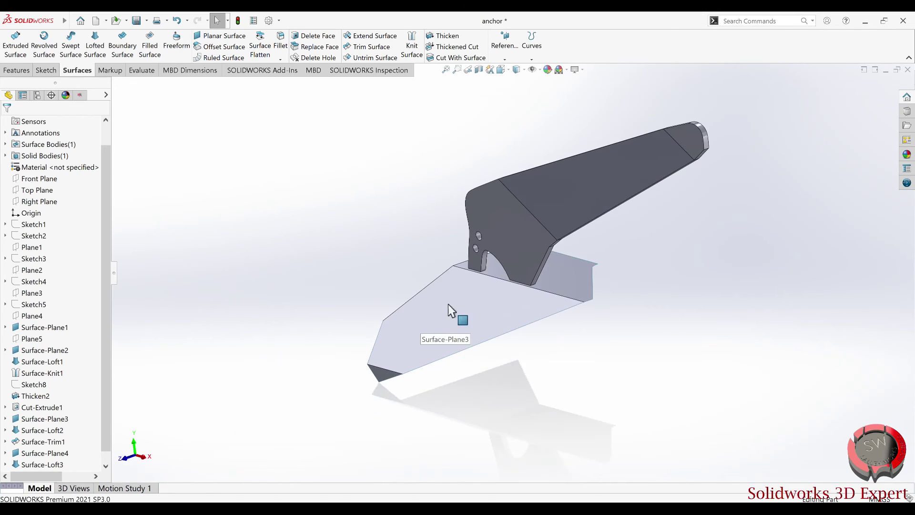
scroll(392, 218, down, 5)
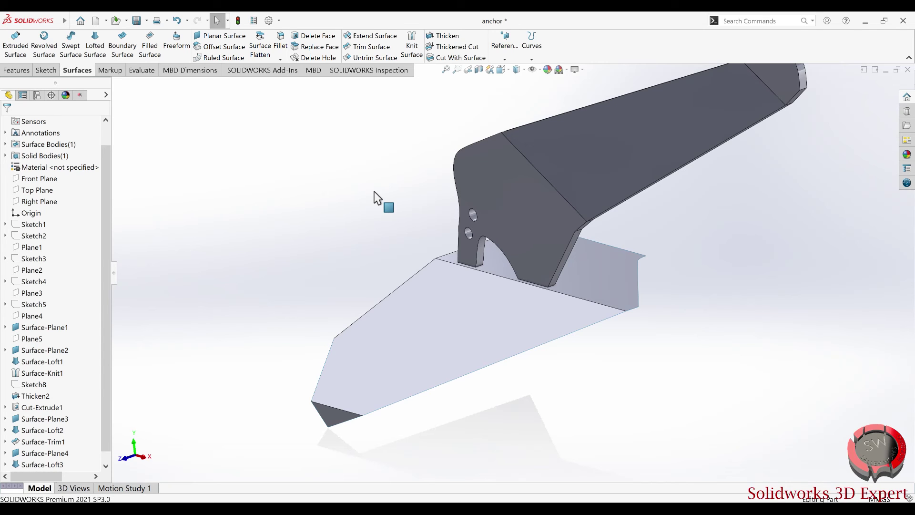
mouse_move(442, 401)
middle_down()
mouse_move(488, 370)
mouse_move(531, 382)
mouse_move(517, 407)
middle_up()
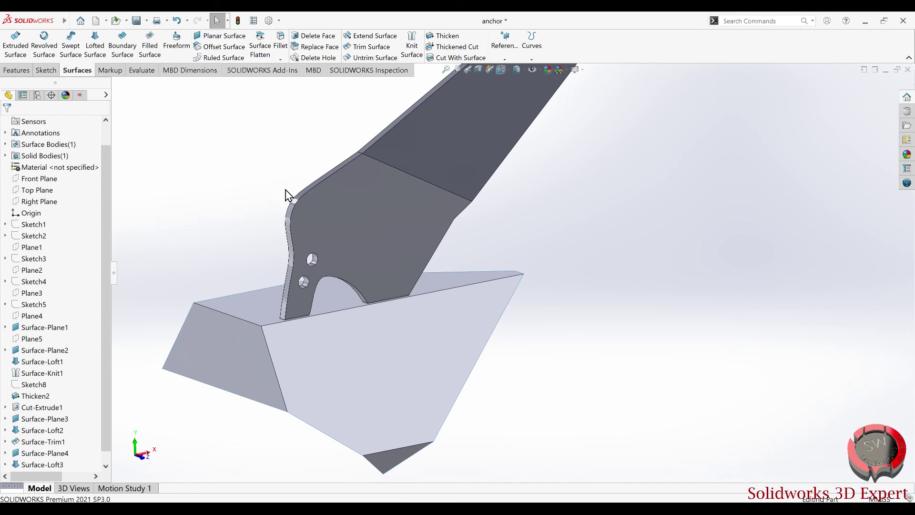
Set up a 100 mm Thicken of Surface-Knit2, flipped to the other side, and preview it
click(436, 37)
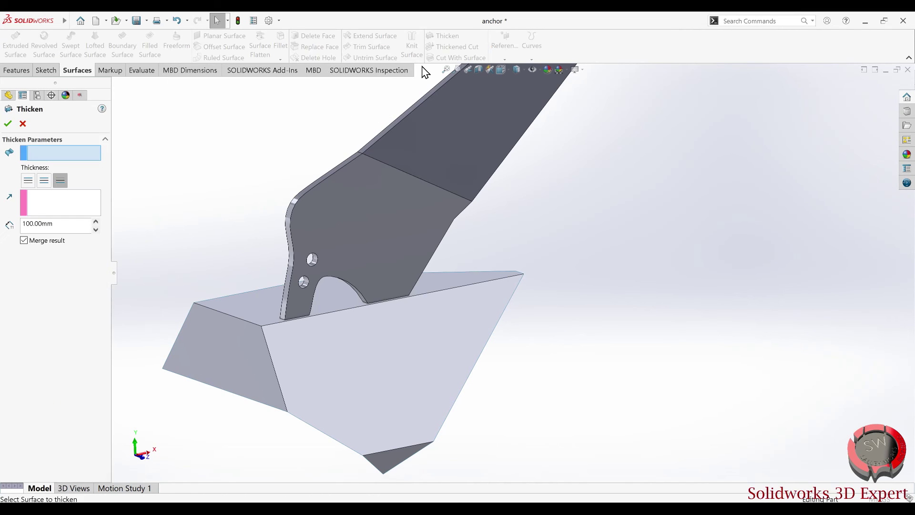
click(230, 344)
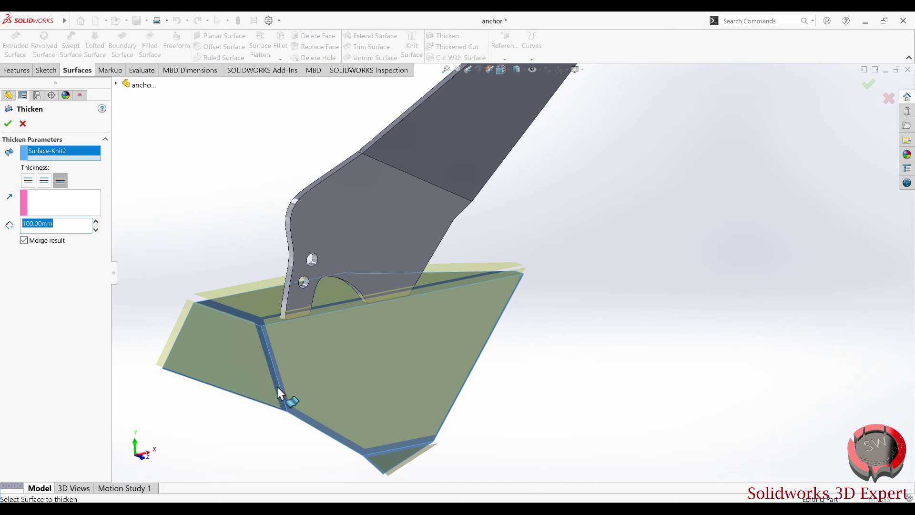
scroll(258, 372, down, 2)
scroll(273, 395, down, 2)
scroll(301, 297, down, 3)
scroll(305, 295, down, 2)
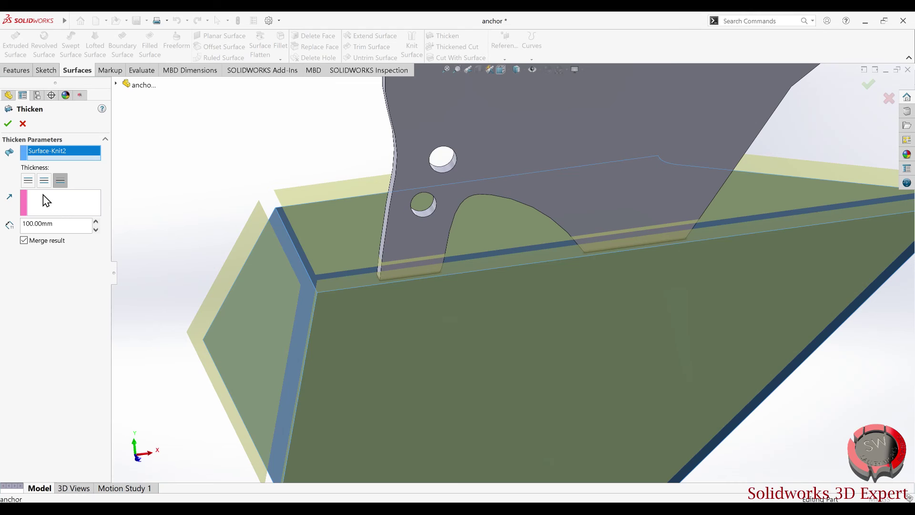
click(28, 180)
mouse_move(146, 291)
middle_down()
mouse_move(256, 265)
mouse_move(301, 223)
middle_up()
scroll(616, 234, up, 3)
mouse_move(616, 234)
middle_down()
mouse_move(648, 248)
mouse_move(639, 316)
mouse_move(576, 262)
mouse_move(475, 265)
mouse_move(435, 251)
mouse_move(426, 261)
middle_up()
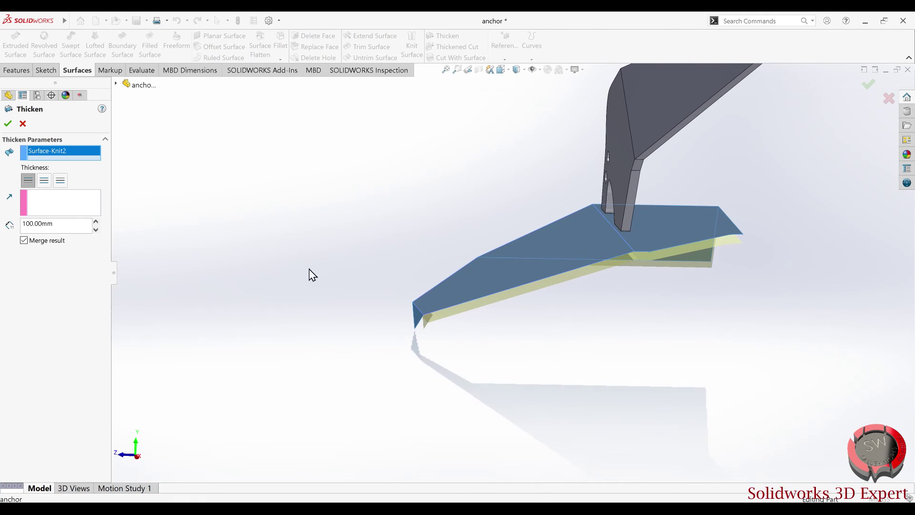
Confirm the thicken and inspect the merged fluke plate up close
click(7, 124)
scroll(408, 311, down, 5)
mouse_move(409, 311)
middle_down()
mouse_move(437, 209)
mouse_move(416, 211)
mouse_move(370, 331)
mouse_move(607, 359)
mouse_move(526, 367)
middle_up()
scroll(416, 210, up, 5)
scroll(524, 333, up, 4)
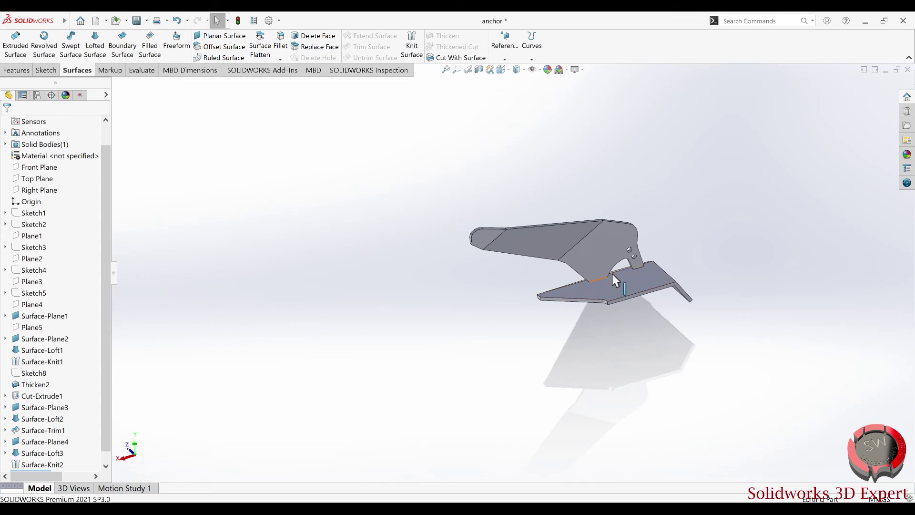
Orbit the anchor to inspect the thickened plate and tab from several angles, including below
mouse_move(600, 302)
middle_down()
mouse_move(701, 251)
mouse_move(639, 343)
mouse_move(486, 268)
mouse_move(585, 246)
mouse_move(496, 341)
middle_up()
scroll(496, 341, down, 3)
scroll(414, 351, down, 3)
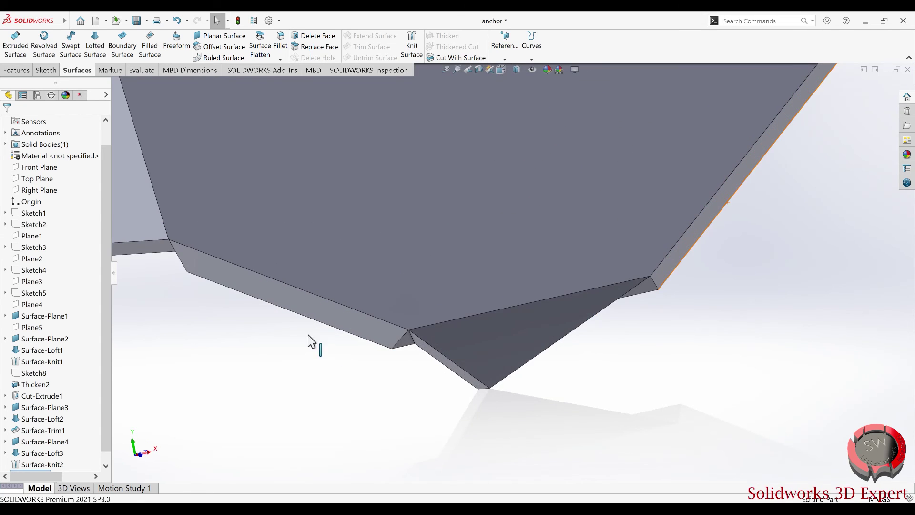
mouse_move(326, 253)
middle_down()
mouse_move(374, 196)
mouse_move(297, 341)
mouse_move(309, 268)
middle_up()
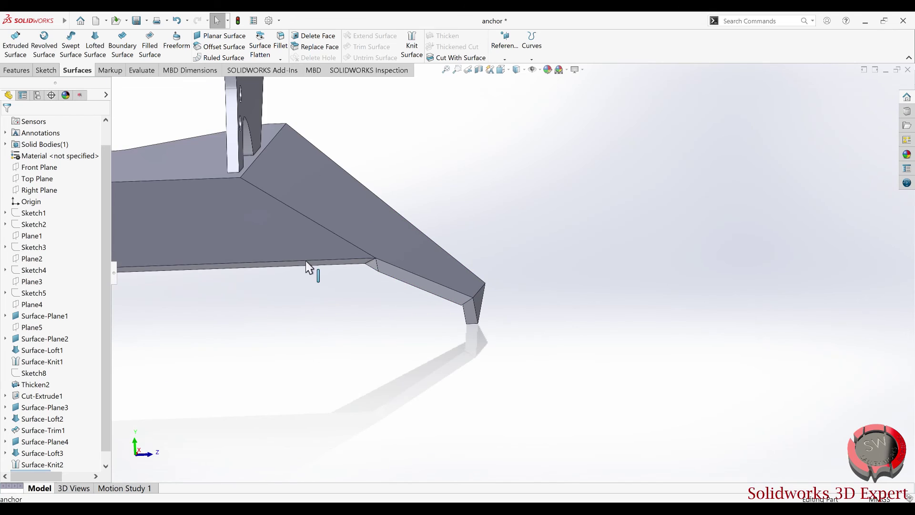
scroll(316, 317, up, 4)
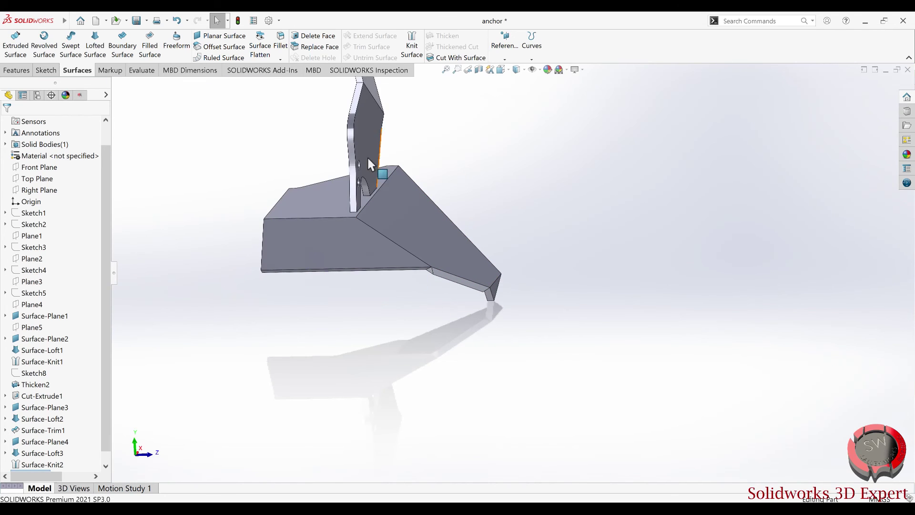
middle_drag(333, 194, 379, 64)
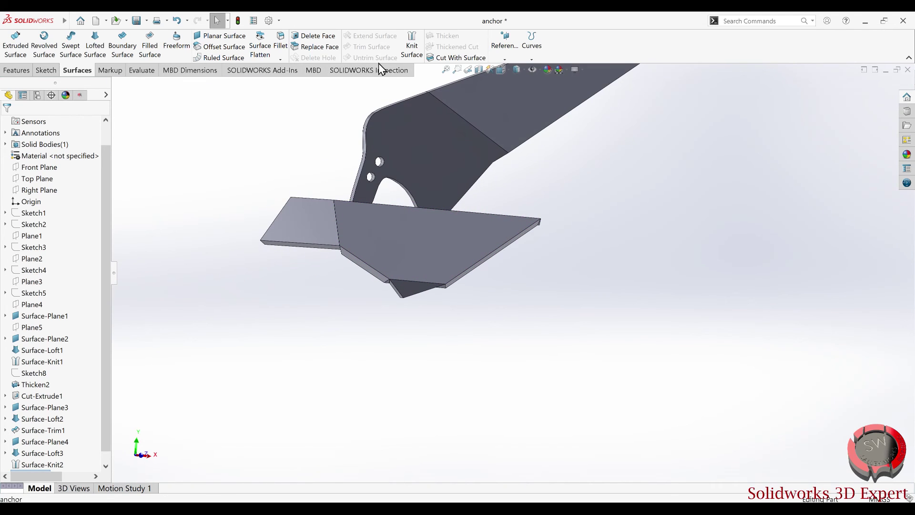
scroll(76, 418, down, 1)
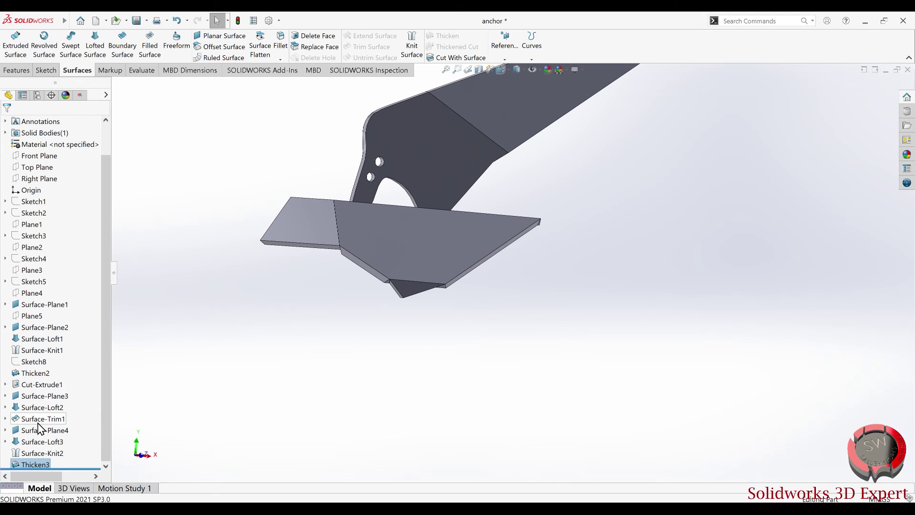
Edit Thicken3 to use the fluke's top edge as the thicken direction and rebuild it
right_click(37, 465)
click(41, 318)
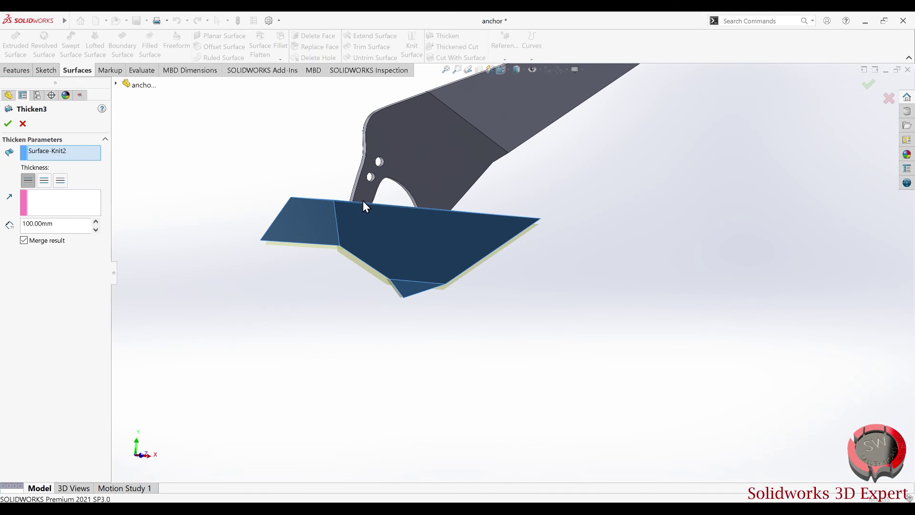
click(59, 210)
middle_drag(399, 180, 386, 223)
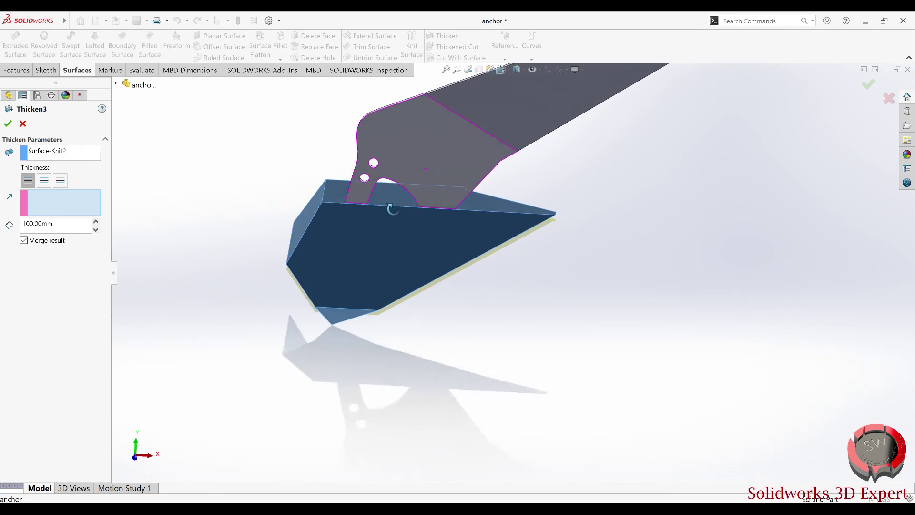
scroll(362, 210, down, 3)
click(353, 200)
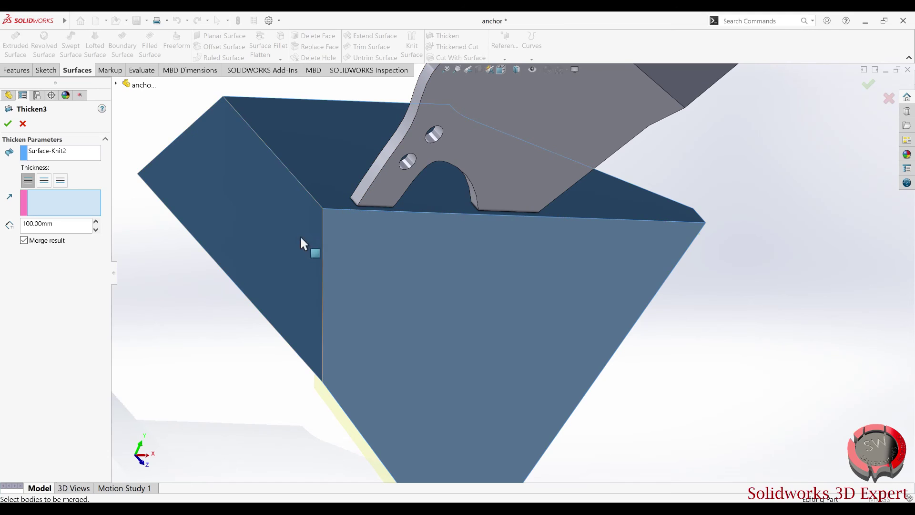
click(380, 208)
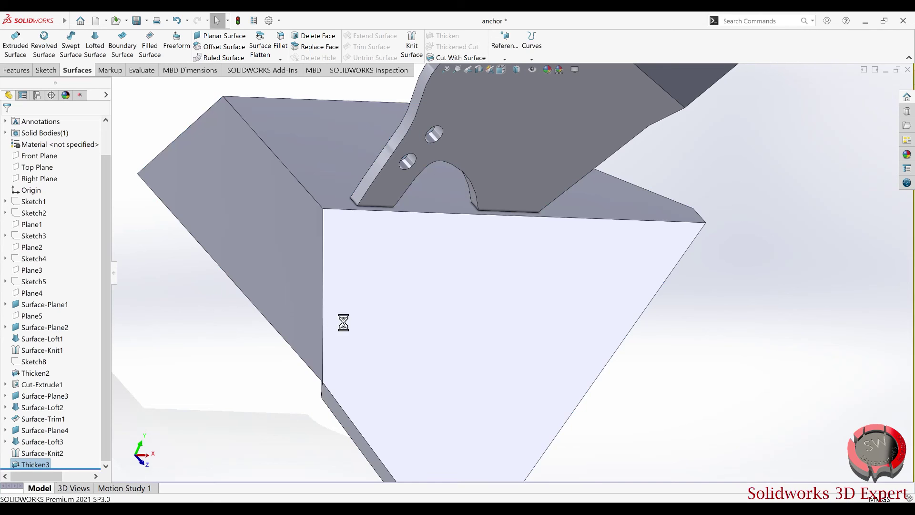
scroll(354, 274, up, 3)
mouse_move(368, 328)
middle_down()
mouse_move(316, 271)
mouse_move(238, 224)
middle_up()
Delete the Thicken3 feature and orbit to inspect the fluke from several angles
right_click(31, 464)
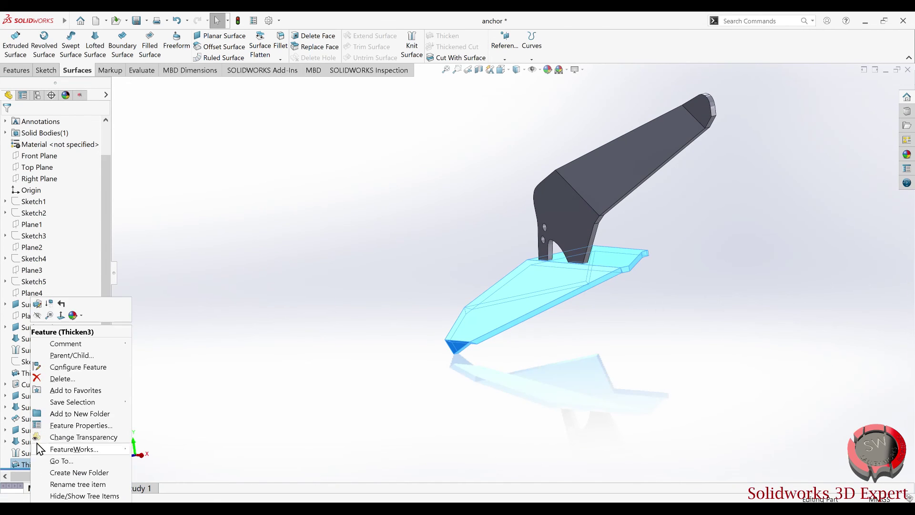
click(48, 379)
mouse_move(510, 353)
middle_down()
mouse_move(526, 299)
mouse_move(582, 320)
mouse_move(638, 247)
mouse_move(642, 206)
mouse_move(591, 190)
mouse_move(629, 238)
mouse_move(551, 256)
mouse_move(491, 237)
mouse_move(496, 228)
mouse_move(482, 231)
mouse_move(489, 234)
middle_up()
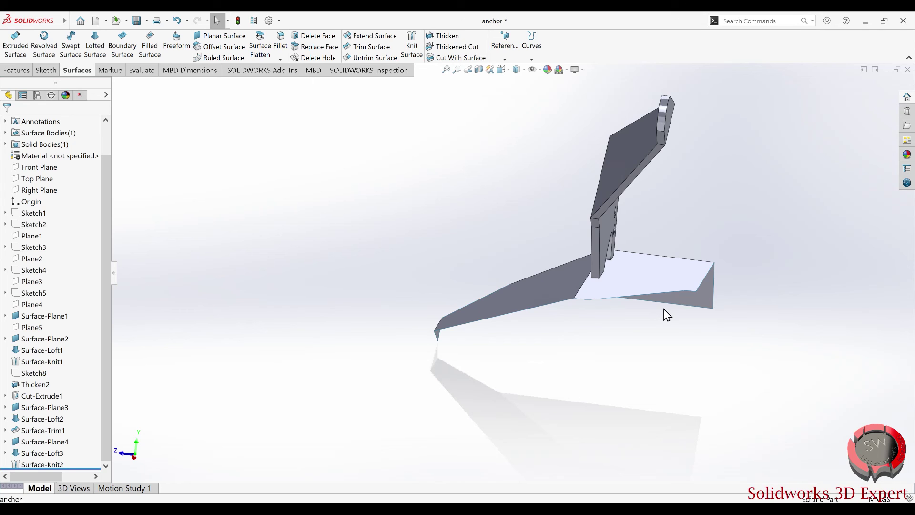
mouse_move(516, 320)
middle_down()
mouse_move(649, 327)
mouse_move(578, 231)
mouse_move(498, 235)
mouse_move(502, 293)
mouse_move(551, 267)
mouse_move(591, 302)
mouse_move(572, 320)
mouse_move(542, 321)
mouse_move(544, 328)
mouse_move(533, 286)
mouse_move(498, 256)
mouse_move(410, 286)
mouse_move(366, 282)
mouse_move(427, 374)
mouse_move(378, 333)
mouse_move(333, 316)
mouse_move(341, 311)
mouse_move(374, 327)
mouse_move(356, 309)
mouse_move(372, 314)
middle_up()
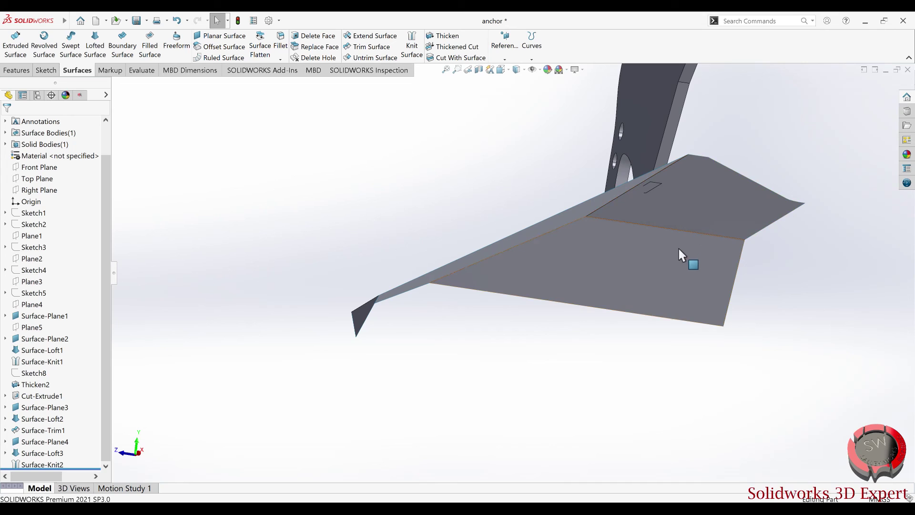
mouse_move(626, 296)
middle_down()
mouse_move(588, 267)
mouse_move(574, 274)
middle_up()
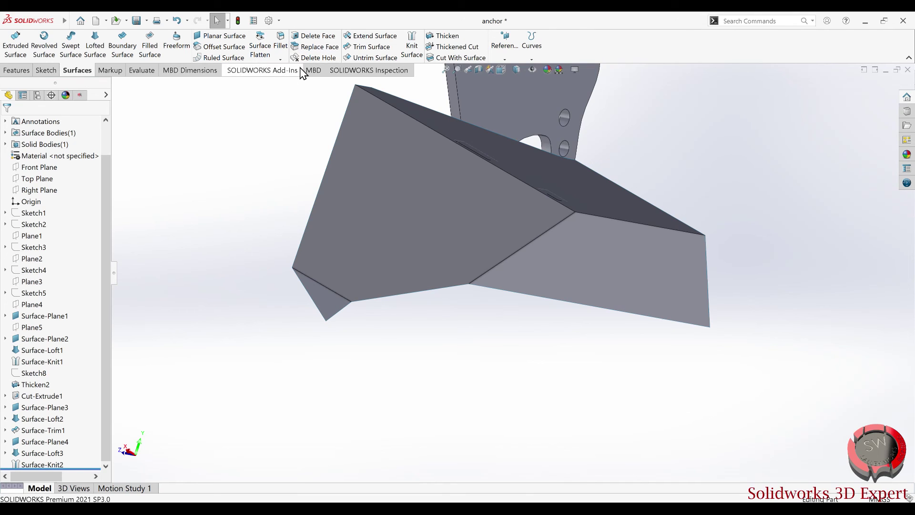
Offset the fluke's top face by 100 mm as a new surface and view it close up
click(224, 47)
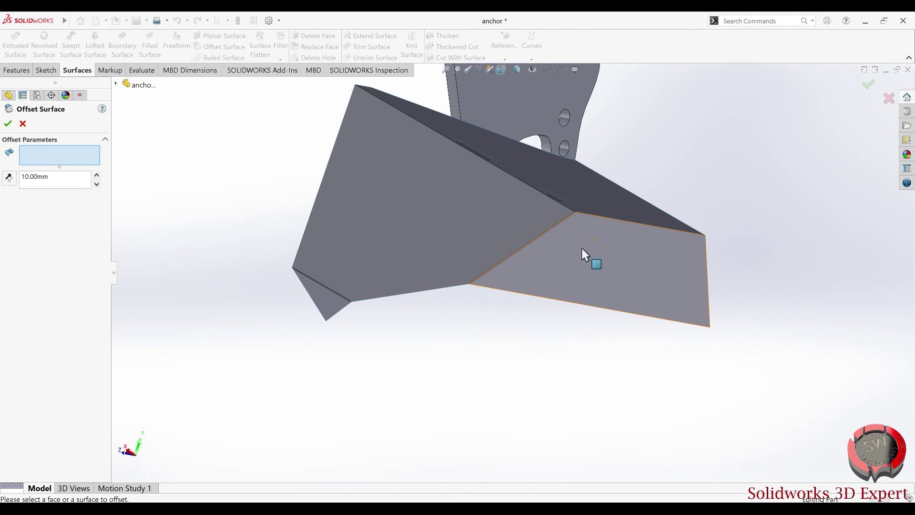
click(540, 166)
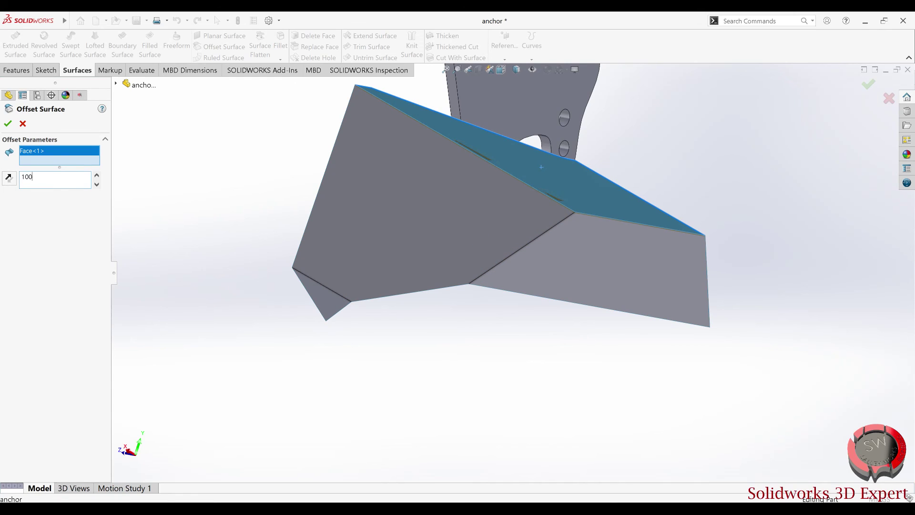
key(Return)
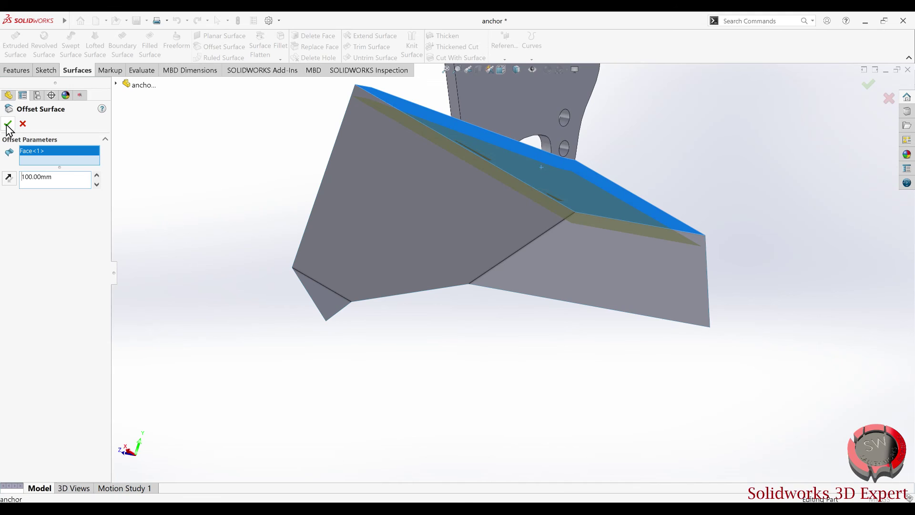
click(8, 124)
scroll(414, 120, down, 3)
mouse_move(413, 120)
middle_down()
mouse_move(440, 186)
mouse_move(402, 198)
mouse_move(389, 215)
mouse_move(508, 206)
mouse_move(577, 190)
mouse_move(506, 159)
mouse_move(494, 178)
mouse_move(521, 194)
mouse_move(525, 156)
middle_up()
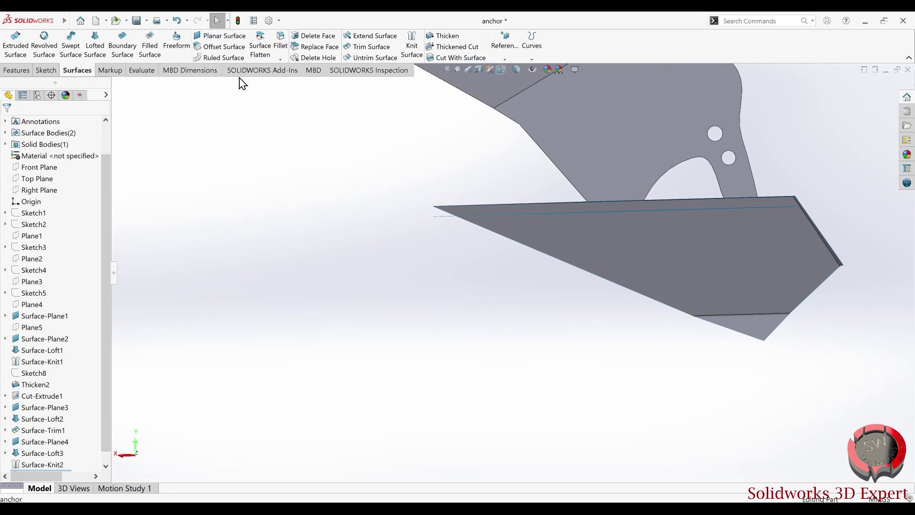
click(224, 50)
Create Surface-Offset2, a 100 mm offset of the fluke face, replacing the earlier selection
mouse_move(778, 266)
middle_down()
mouse_move(735, 300)
mouse_move(682, 270)
middle_up()
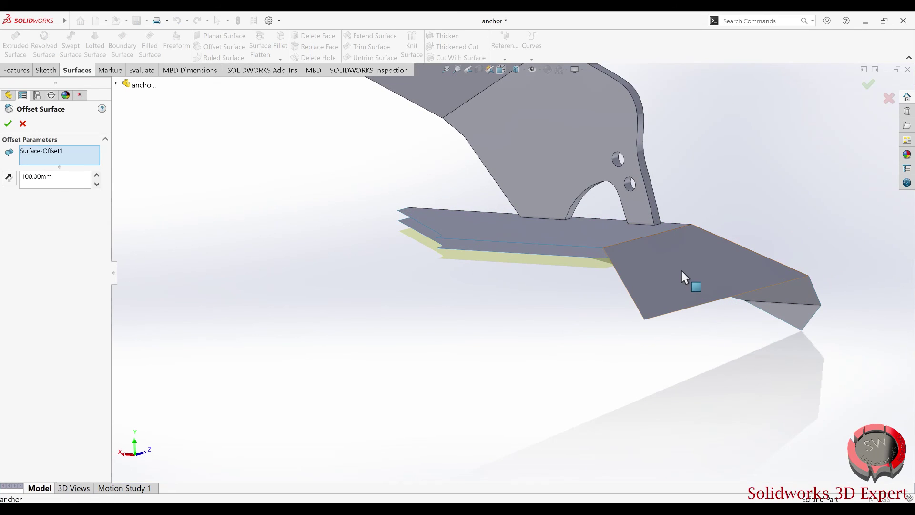
click(682, 271)
click(532, 261)
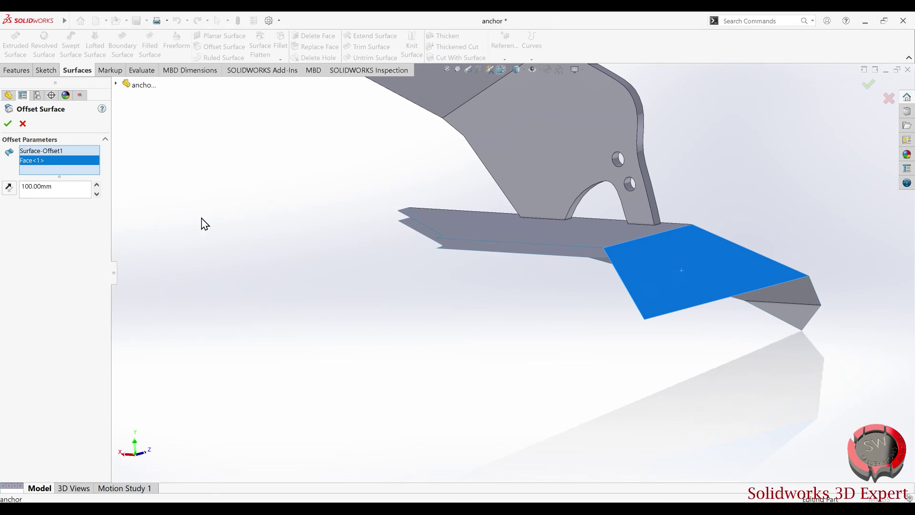
click(81, 165)
click(671, 277)
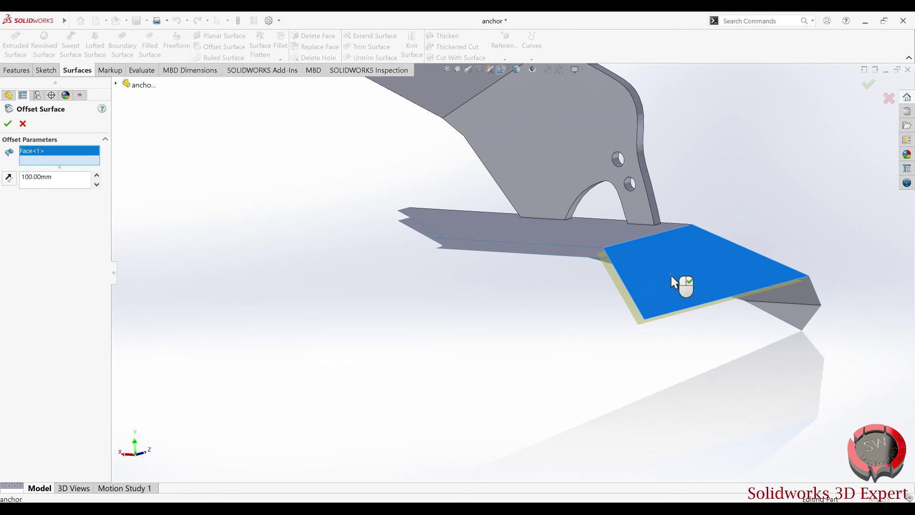
click(7, 125)
Orbit and zoom around the new offset face and the part's underside
mouse_move(687, 287)
middle_down()
mouse_move(567, 293)
mouse_move(638, 280)
mouse_move(635, 245)
mouse_move(646, 231)
middle_up()
scroll(568, 255, down, 3)
scroll(473, 212, down, 3)
scroll(473, 212, down, 2)
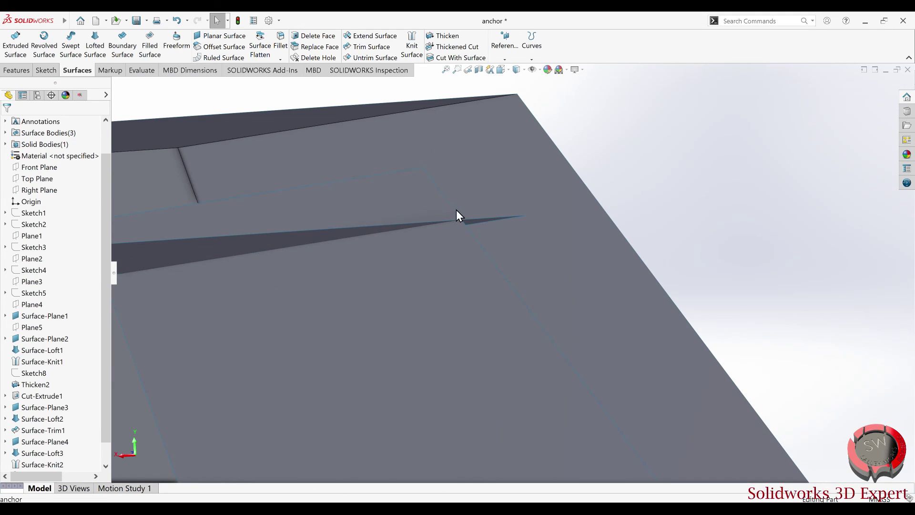
scroll(457, 215, down, 3)
middle_drag(437, 224, 286, 347)
scroll(325, 301, down, 2)
scroll(329, 295, up, 2)
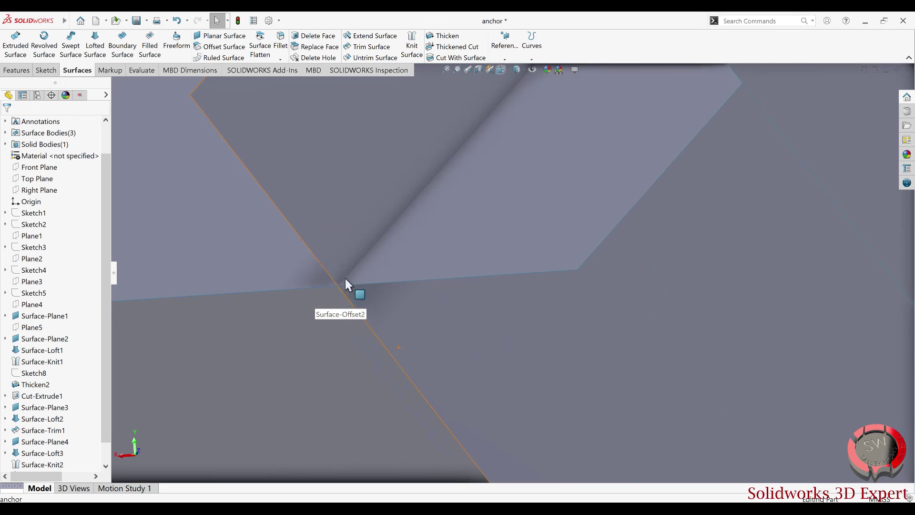
scroll(362, 305, up, 2)
scroll(477, 257, up, 3)
mouse_move(493, 310)
middle_down()
mouse_move(511, 271)
mouse_move(656, 234)
middle_up()
scroll(584, 235, up, 3)
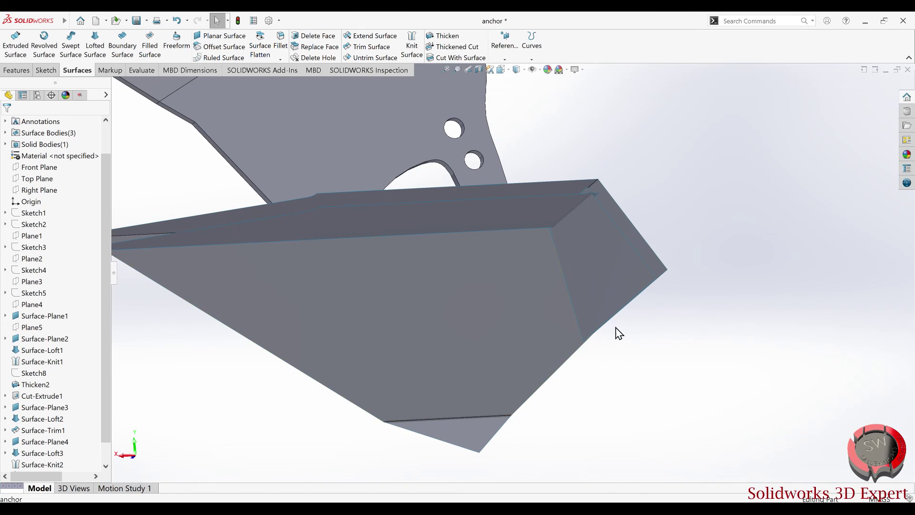
scroll(572, 364, up, 2)
scroll(558, 337, down, 3)
scroll(551, 259, down, 2)
mouse_move(551, 259)
middle_down()
mouse_move(558, 280)
mouse_move(545, 292)
mouse_move(487, 194)
mouse_move(517, 203)
mouse_move(504, 191)
middle_up()
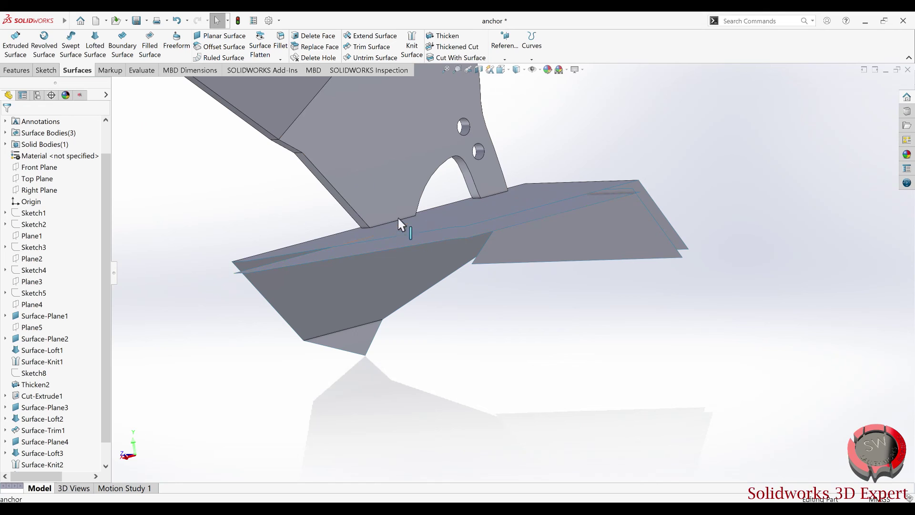
click(216, 48)
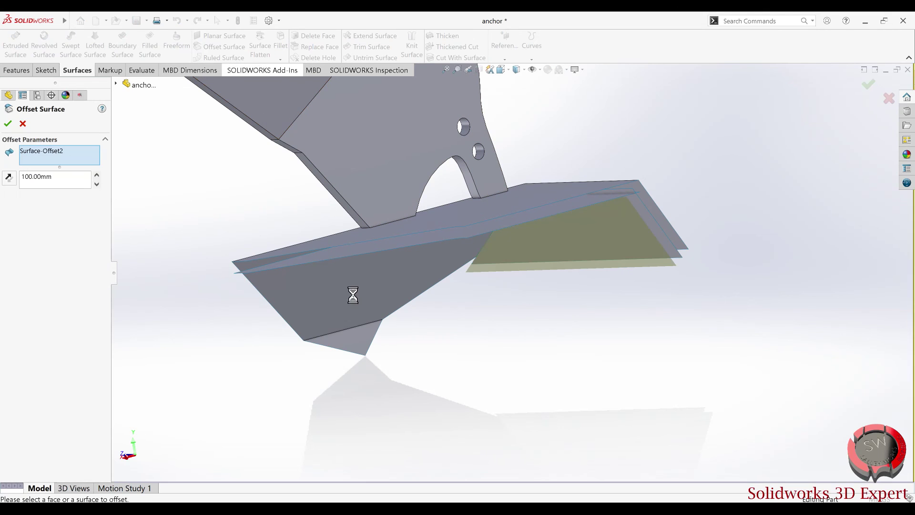
Offset the other fluke face by 100 mm after clearing the preselected surface, then inspect
middle_drag(352, 296, 392, 272)
right_click(80, 160)
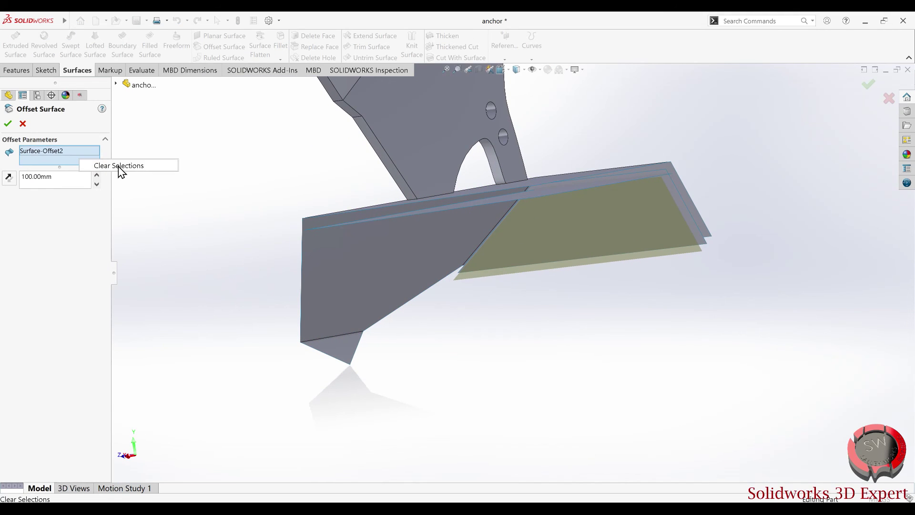
click(119, 166)
middle_drag(424, 250, 431, 251)
click(431, 251)
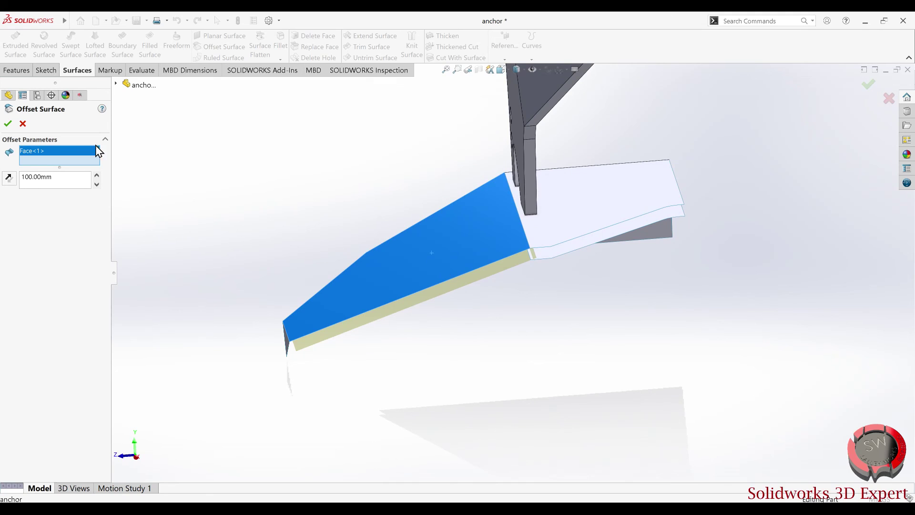
click(8, 125)
mouse_move(439, 300)
middle_down()
mouse_move(460, 300)
mouse_move(367, 431)
mouse_move(339, 374)
mouse_move(286, 353)
mouse_move(405, 350)
mouse_move(469, 317)
mouse_move(355, 285)
mouse_move(355, 257)
mouse_move(429, 200)
mouse_move(512, 231)
mouse_move(474, 253)
mouse_move(484, 251)
mouse_move(484, 231)
mouse_move(367, 147)
mouse_move(390, 124)
mouse_move(414, 315)
mouse_move(445, 139)
mouse_move(388, 400)
mouse_move(364, 424)
mouse_move(387, 419)
mouse_move(388, 445)
mouse_move(407, 419)
middle_up()
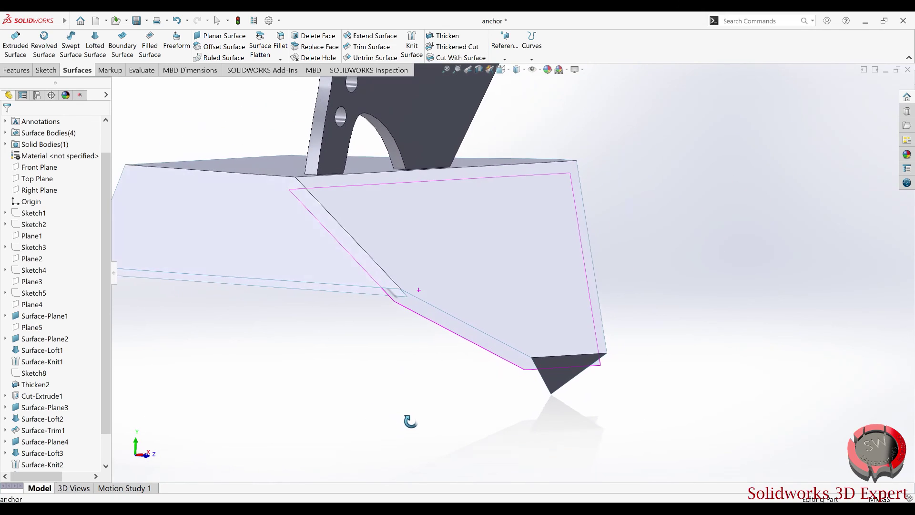
middle_drag(365, 357, 401, 161)
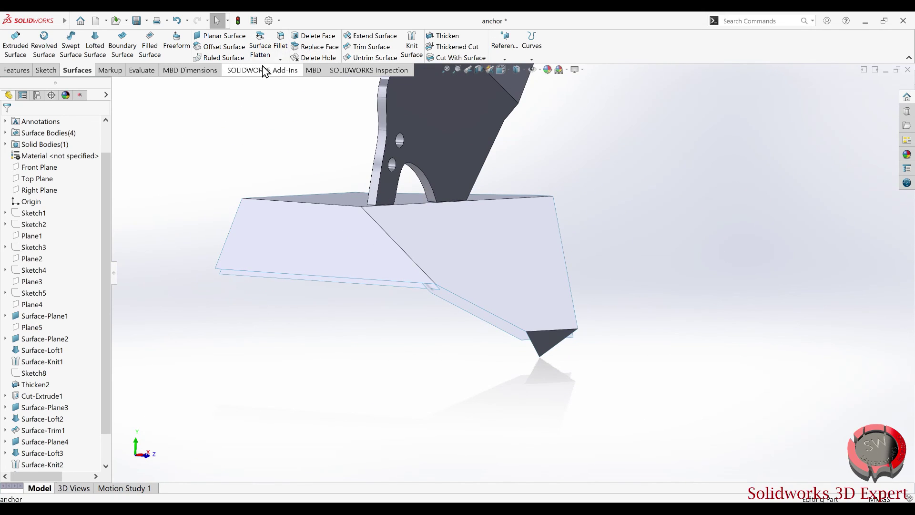
Create Surface-Offset4 from the fluke's triangular tip face after clearing the preselection
click(221, 46)
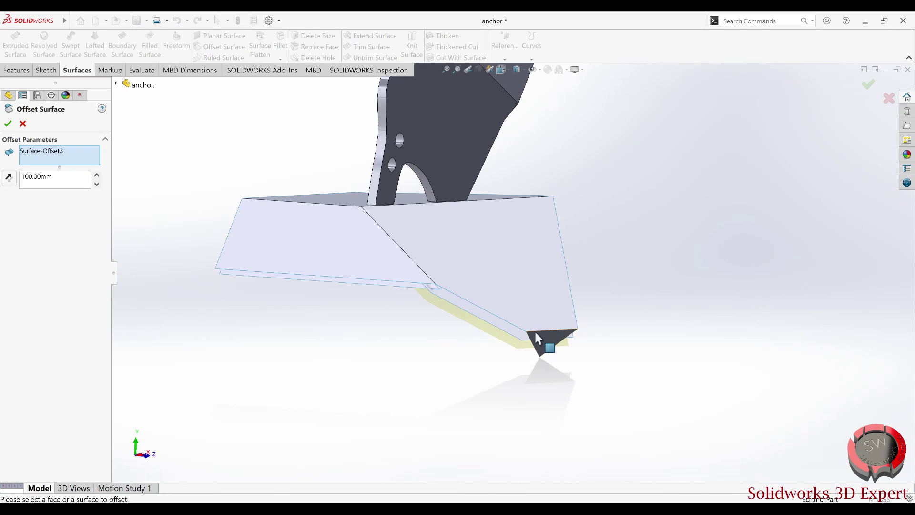
right_click(48, 160)
click(77, 162)
scroll(490, 327, down, 3)
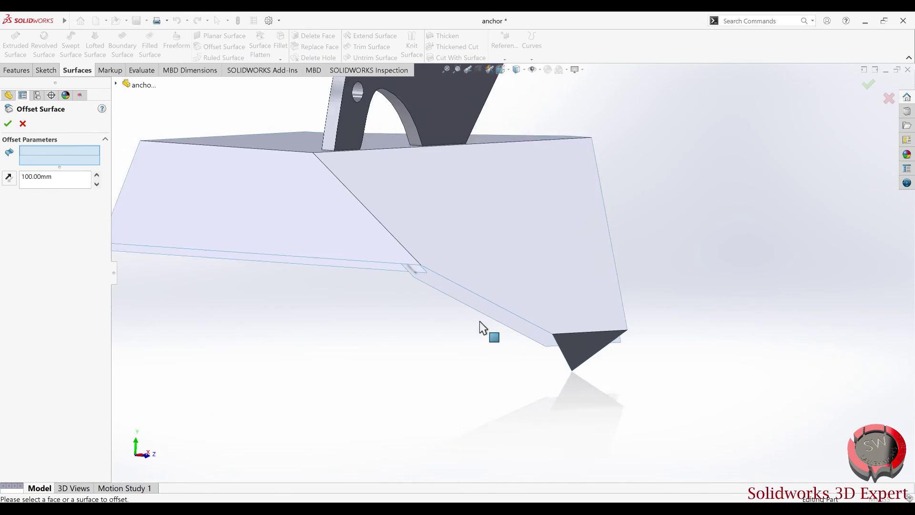
scroll(590, 362, down, 3)
click(599, 346)
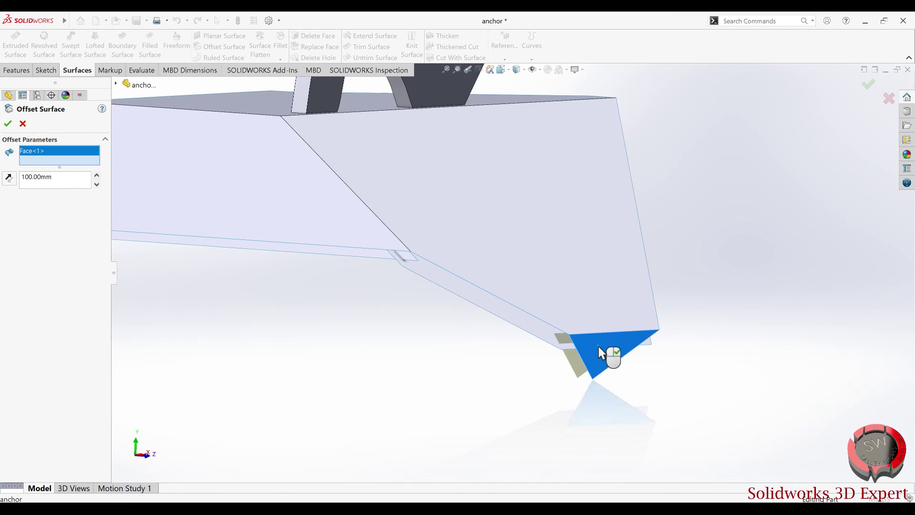
click(7, 125)
mouse_move(424, 310)
middle_down()
mouse_move(643, 337)
mouse_move(674, 376)
mouse_move(667, 406)
mouse_move(357, 274)
middle_up()
scroll(26, 431, down, 2)
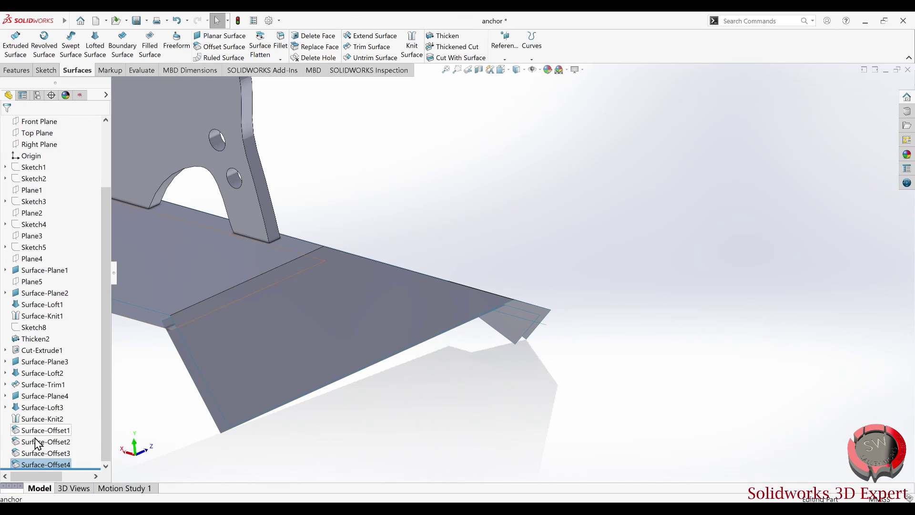
Delete the four offset surfaces, Surface-Offset1 through Surface-Offset4
shift+click(47, 430)
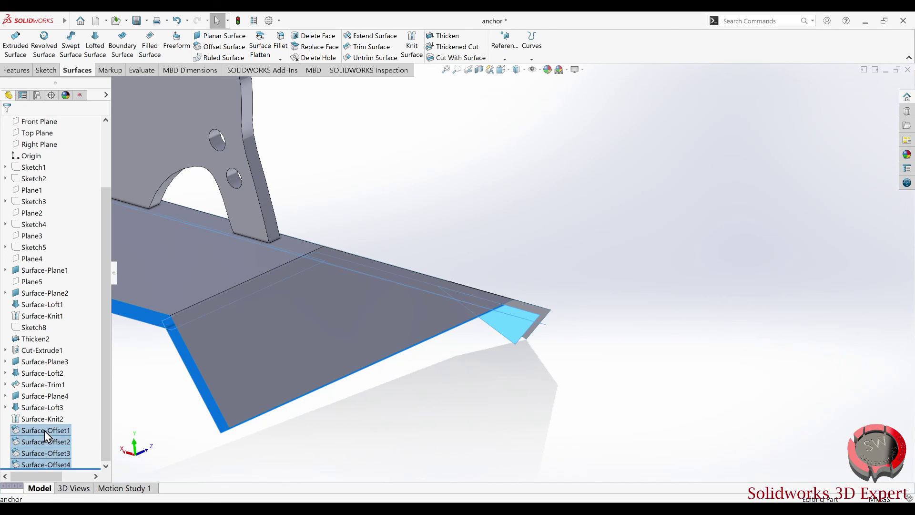
right_click(45, 430)
click(76, 381)
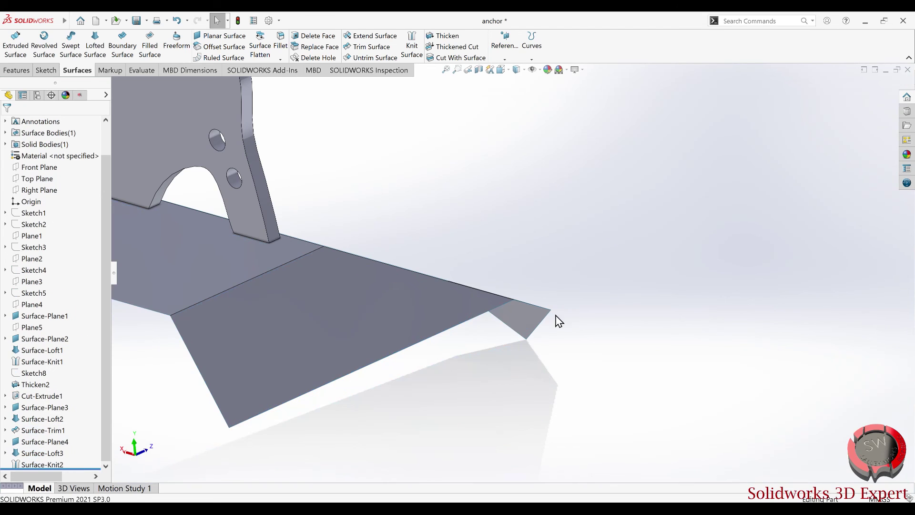
Review the whole anchor and save the part
middle_drag(557, 320, 377, 302)
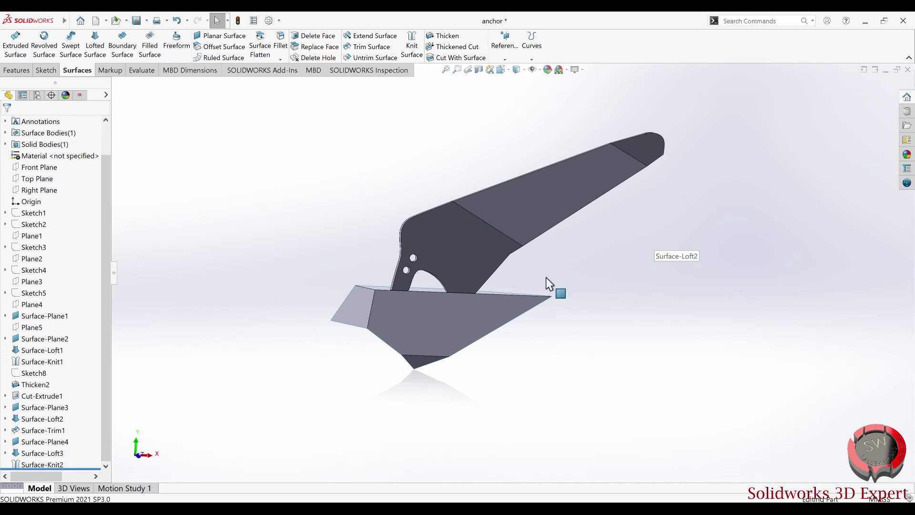
middle_drag(594, 245, 560, 272)
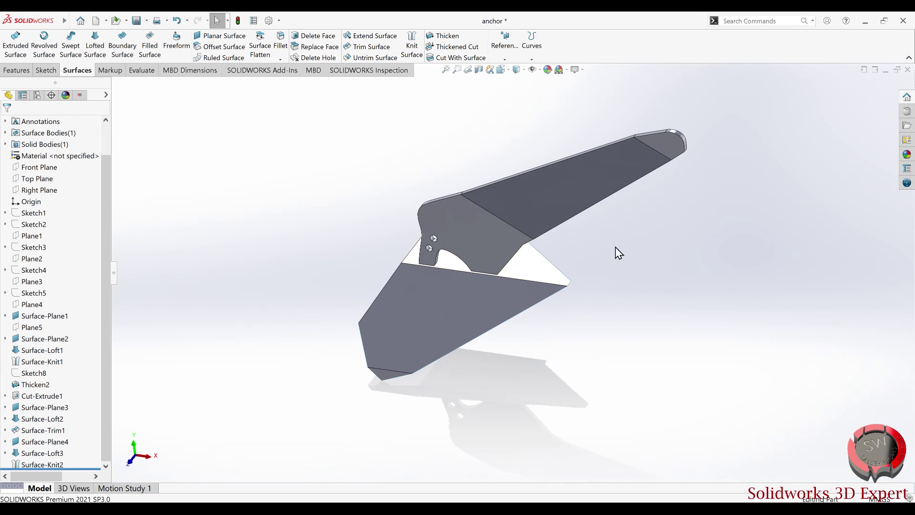
scroll(615, 247, down, 2)
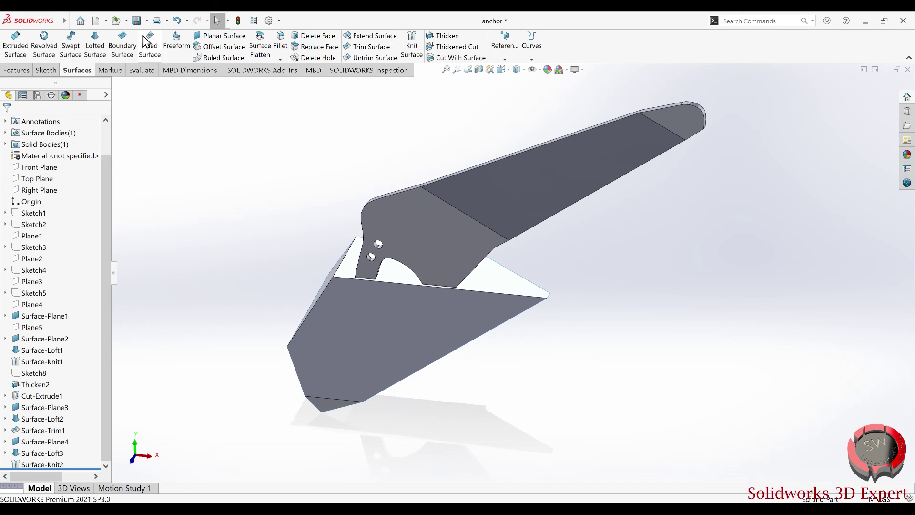
click(136, 21)
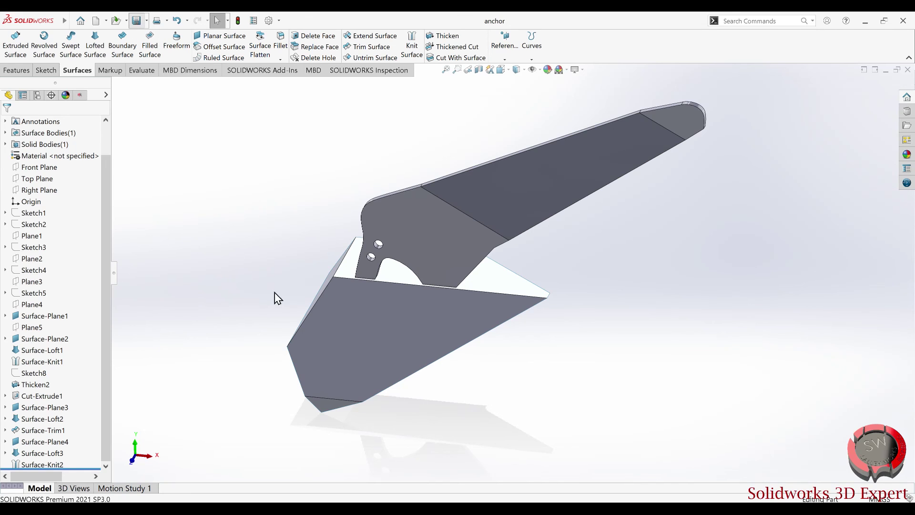